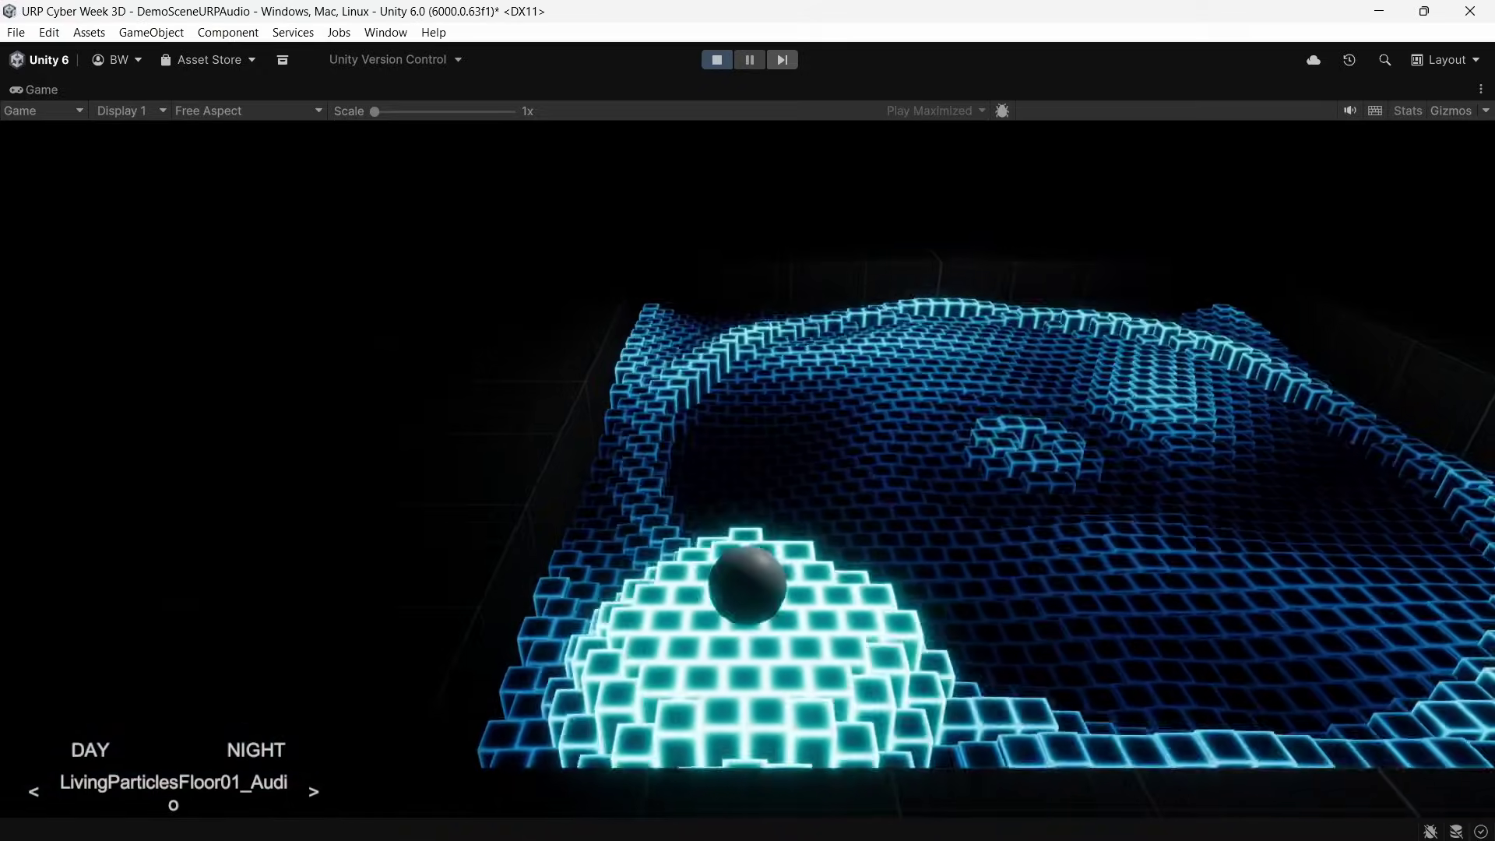
Cycle forward through the LivingParticlesFloor audio demo scenes from Floor01 onward to view each effect.
click(317, 791)
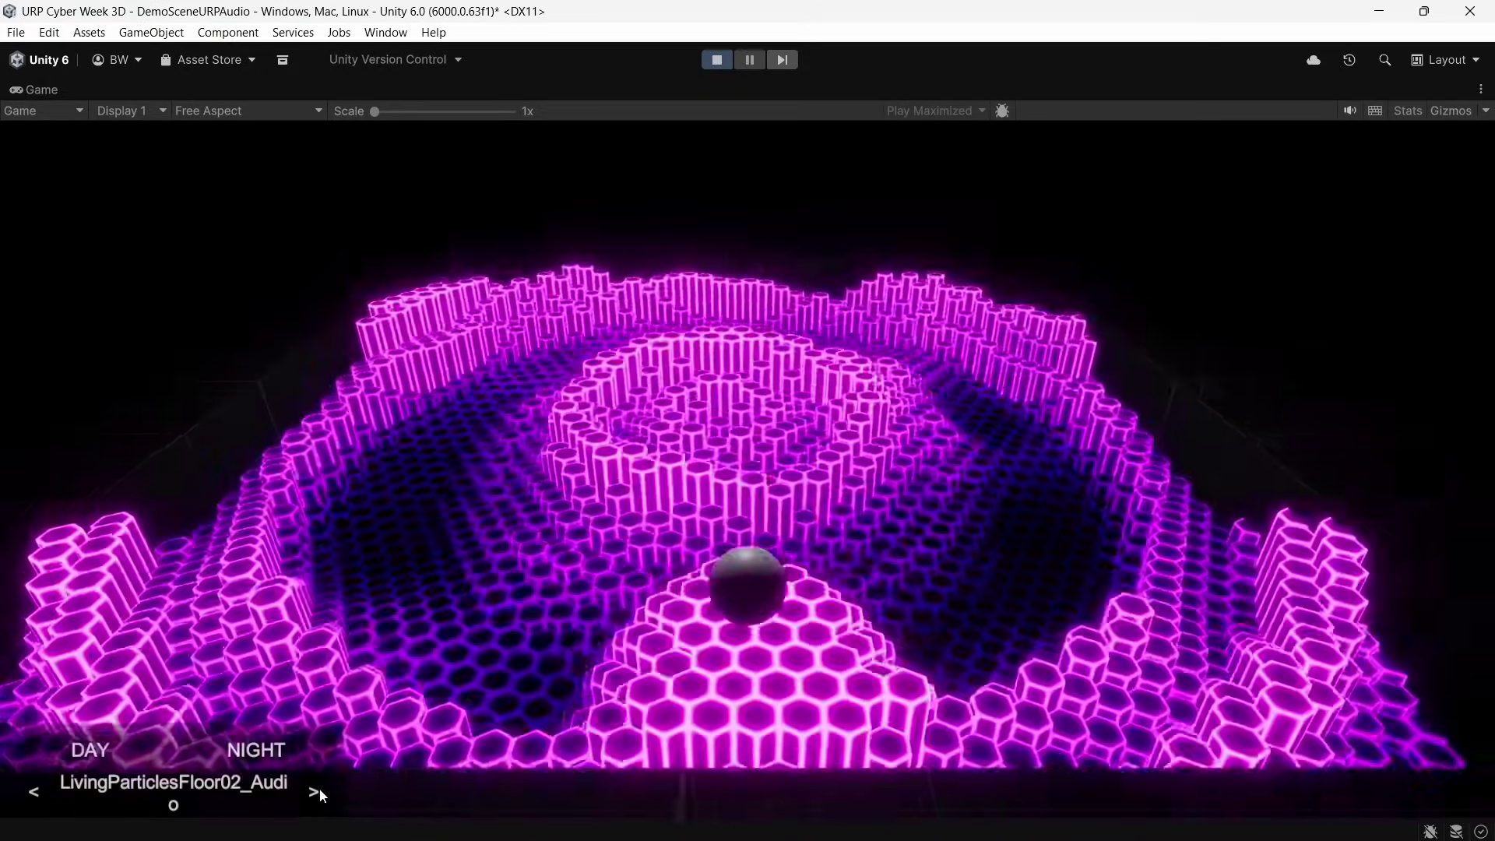
click(317, 792)
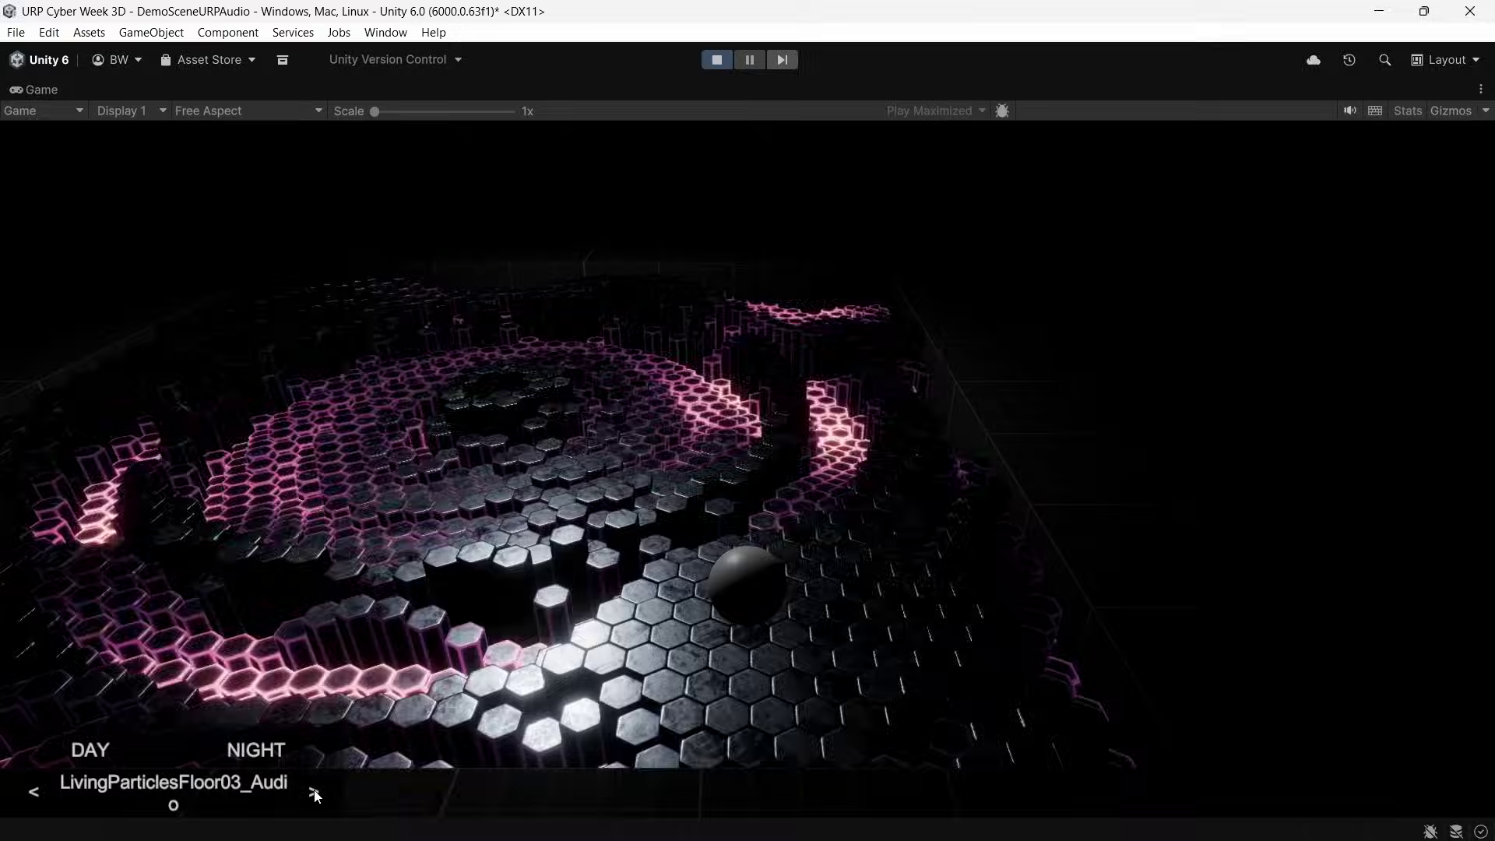
click(315, 792)
click(316, 792)
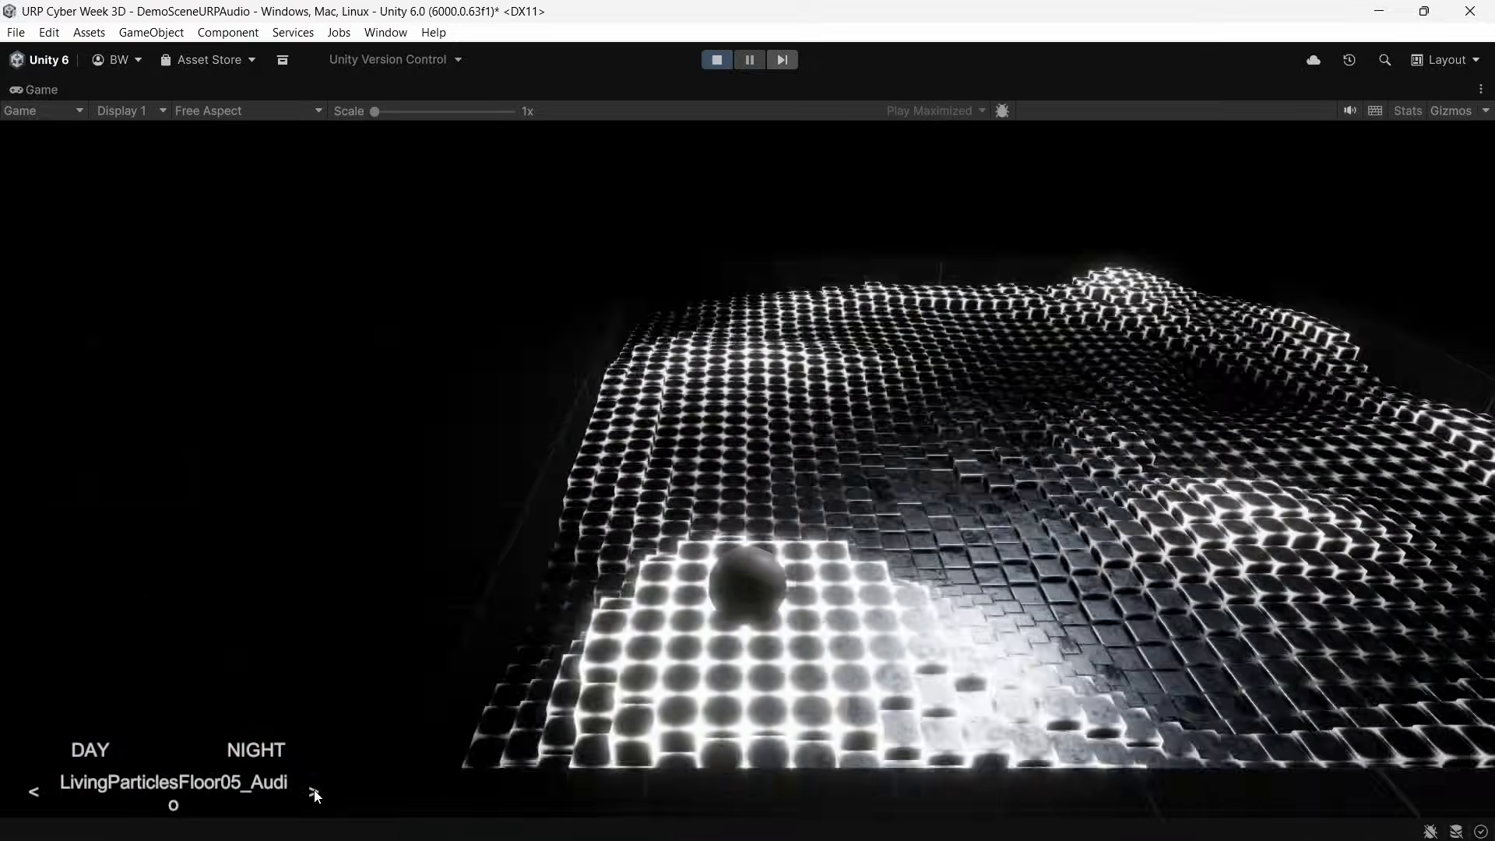
click(315, 792)
click(315, 792)
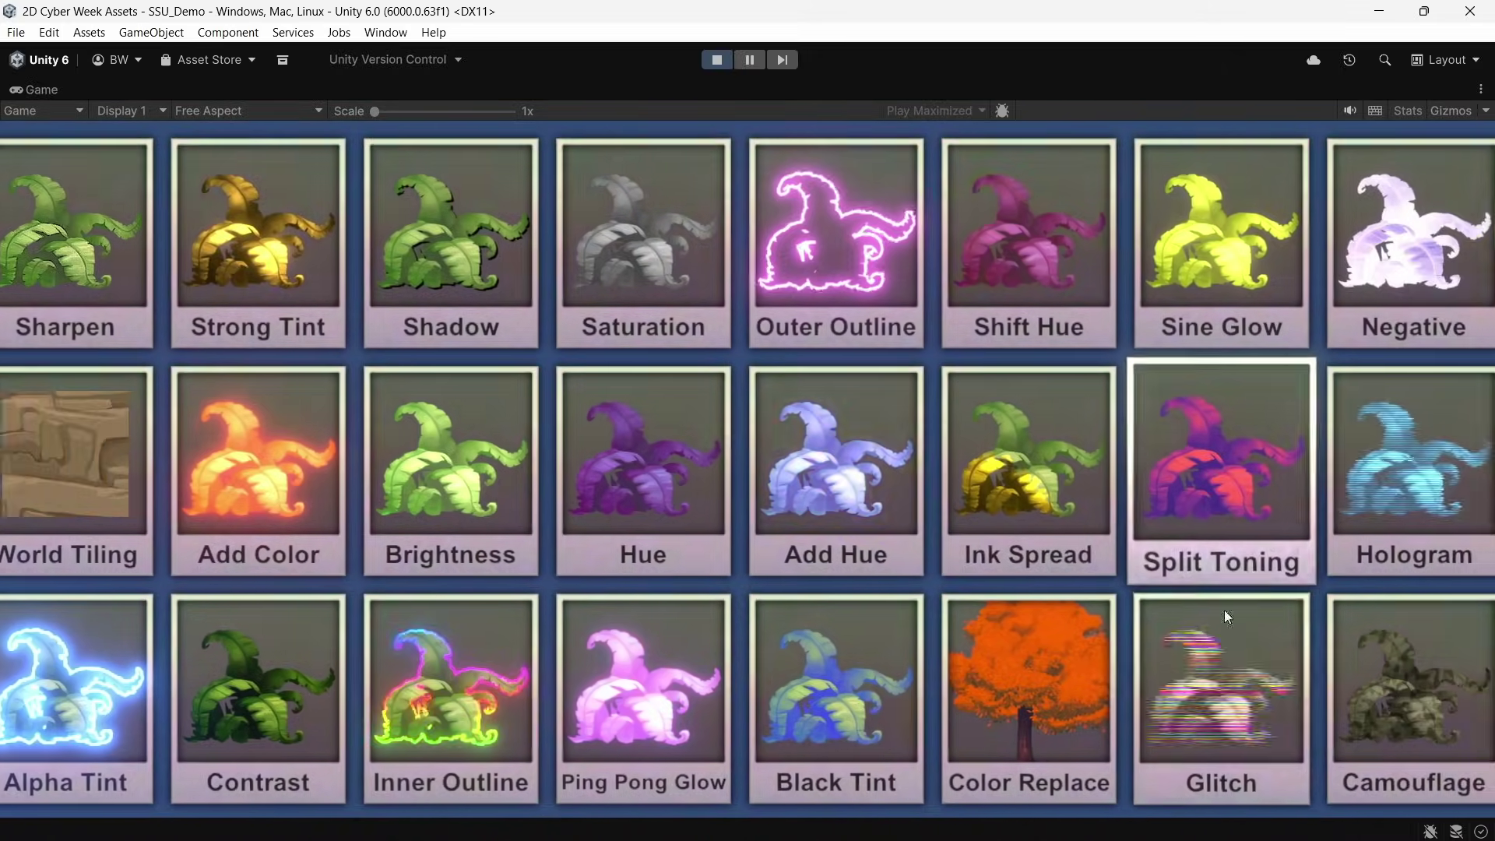
Look over the Sprite Shaders Ultimate demo gallery and the list of color effects in the Player material.
click(1224, 617)
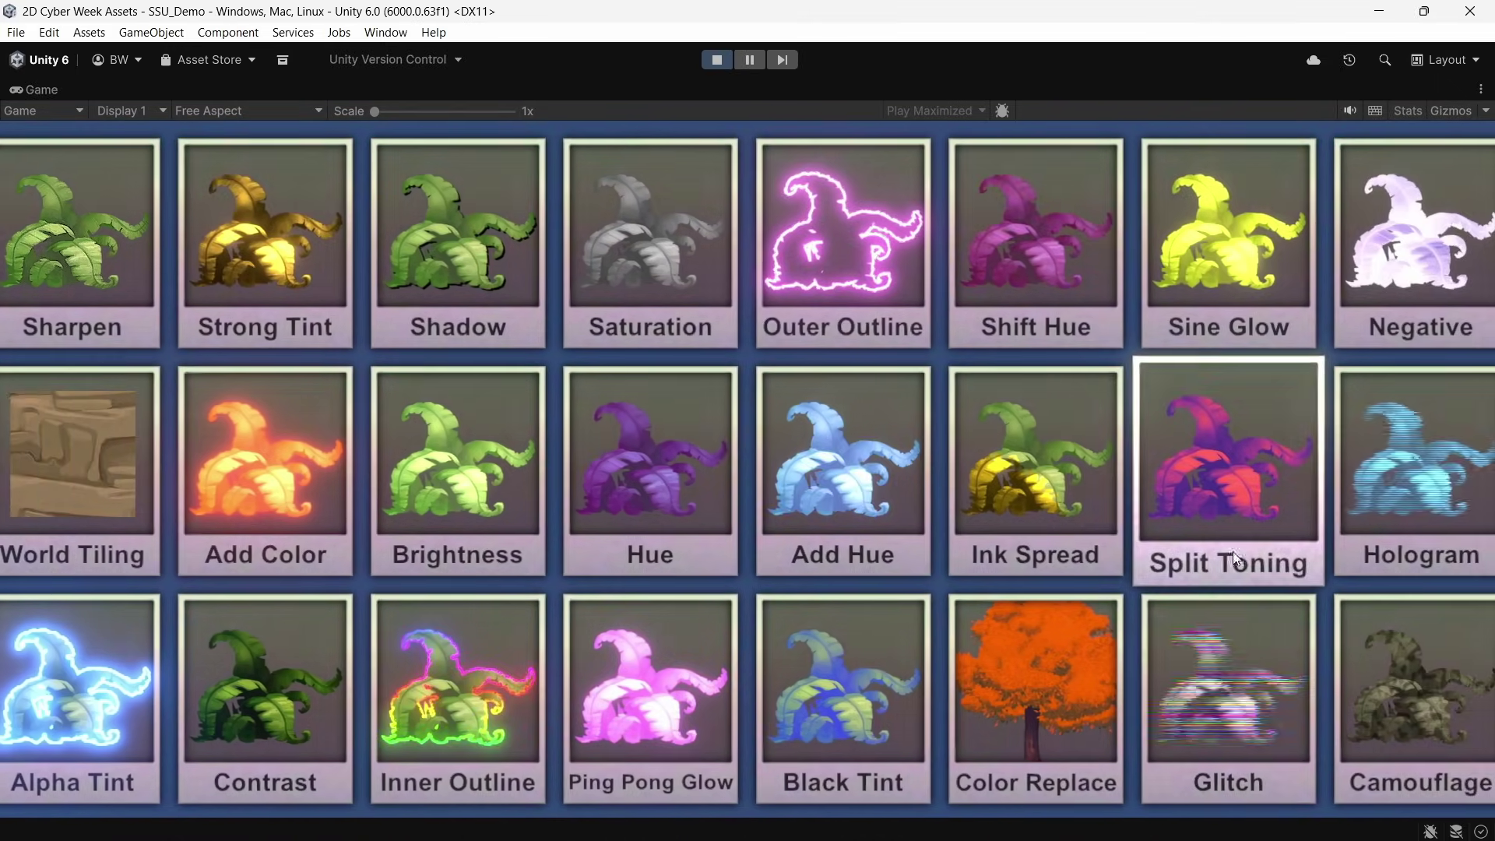
click(1202, 679)
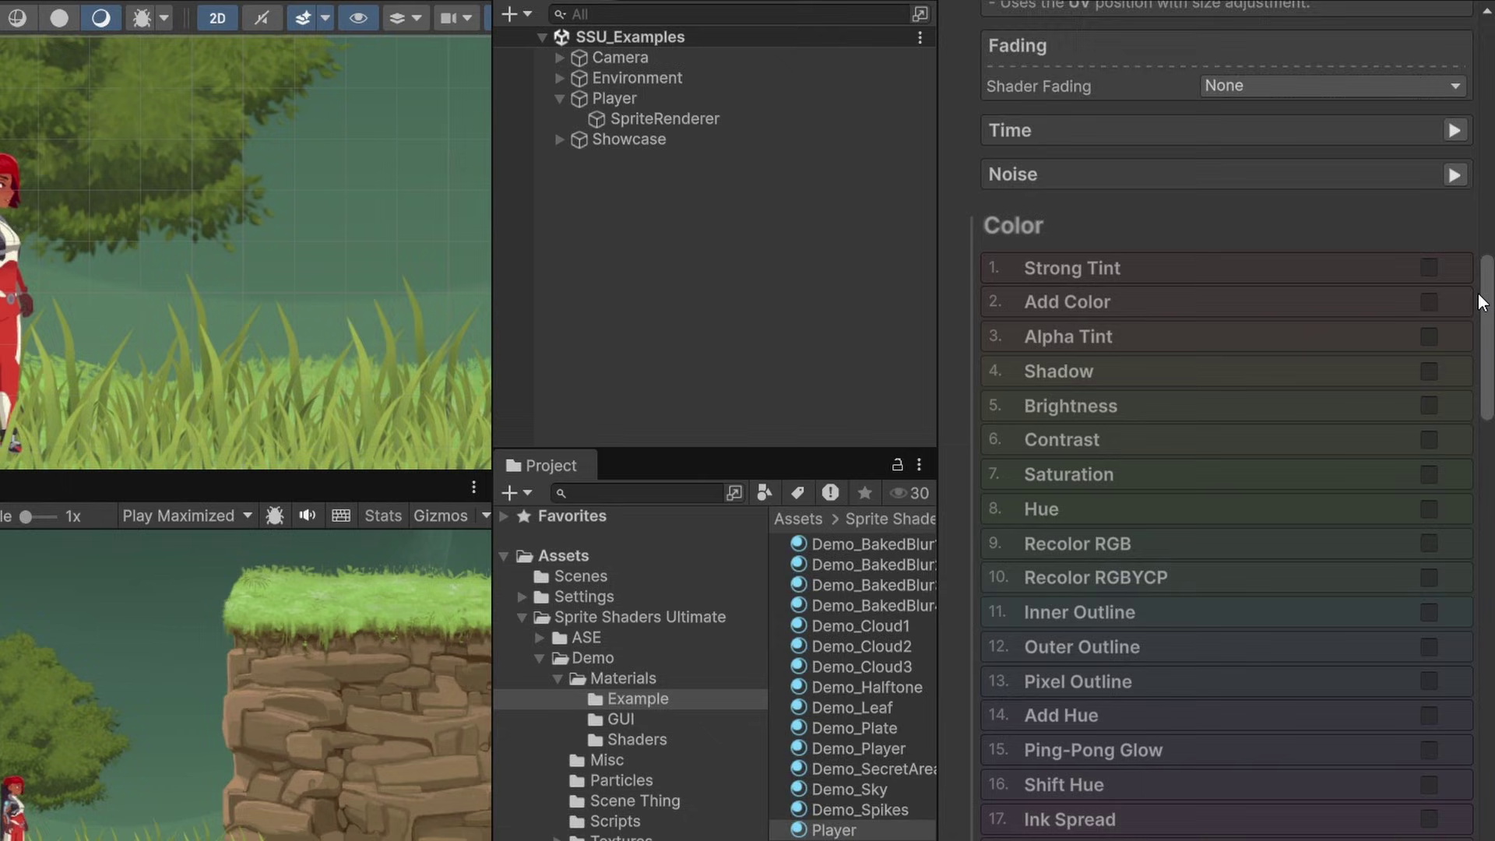
drag(1482, 302, 1446, 736)
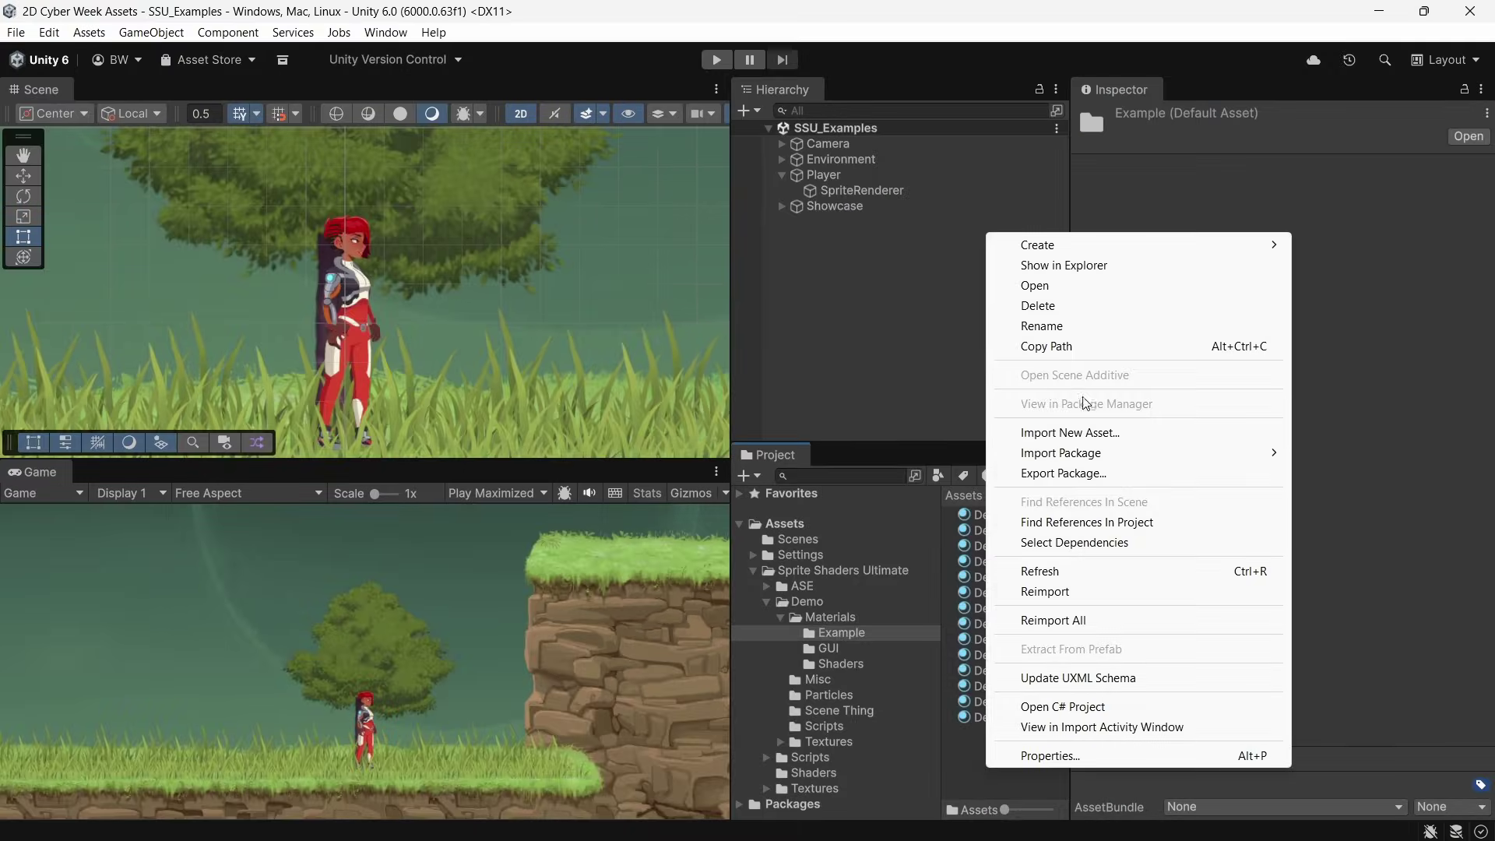
Create a new material named Player in the Example folder.
mouse_move(1096, 257)
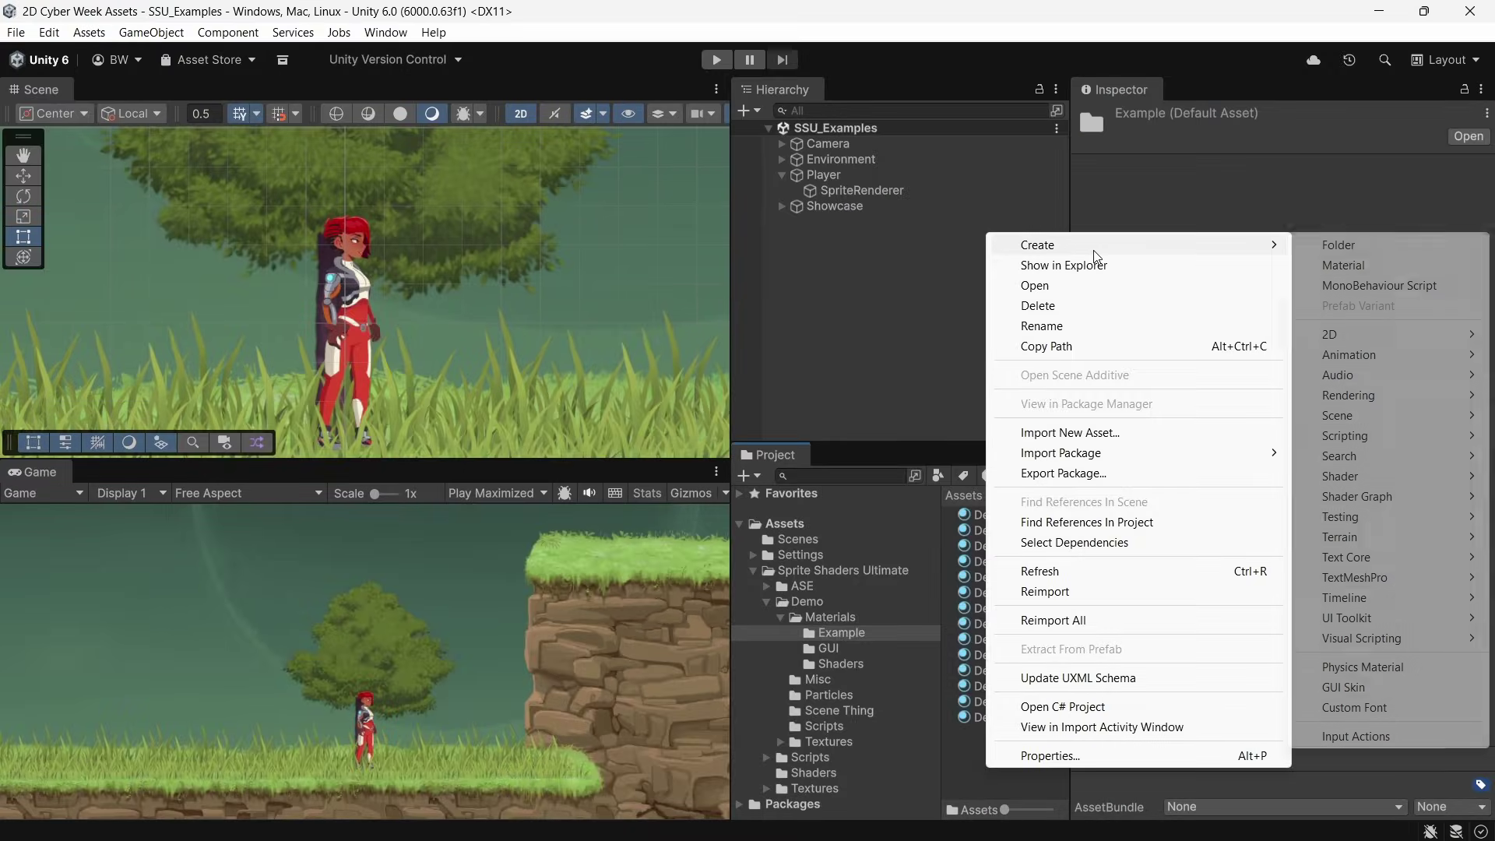
click(1300, 265)
text(Player)
key(Return)
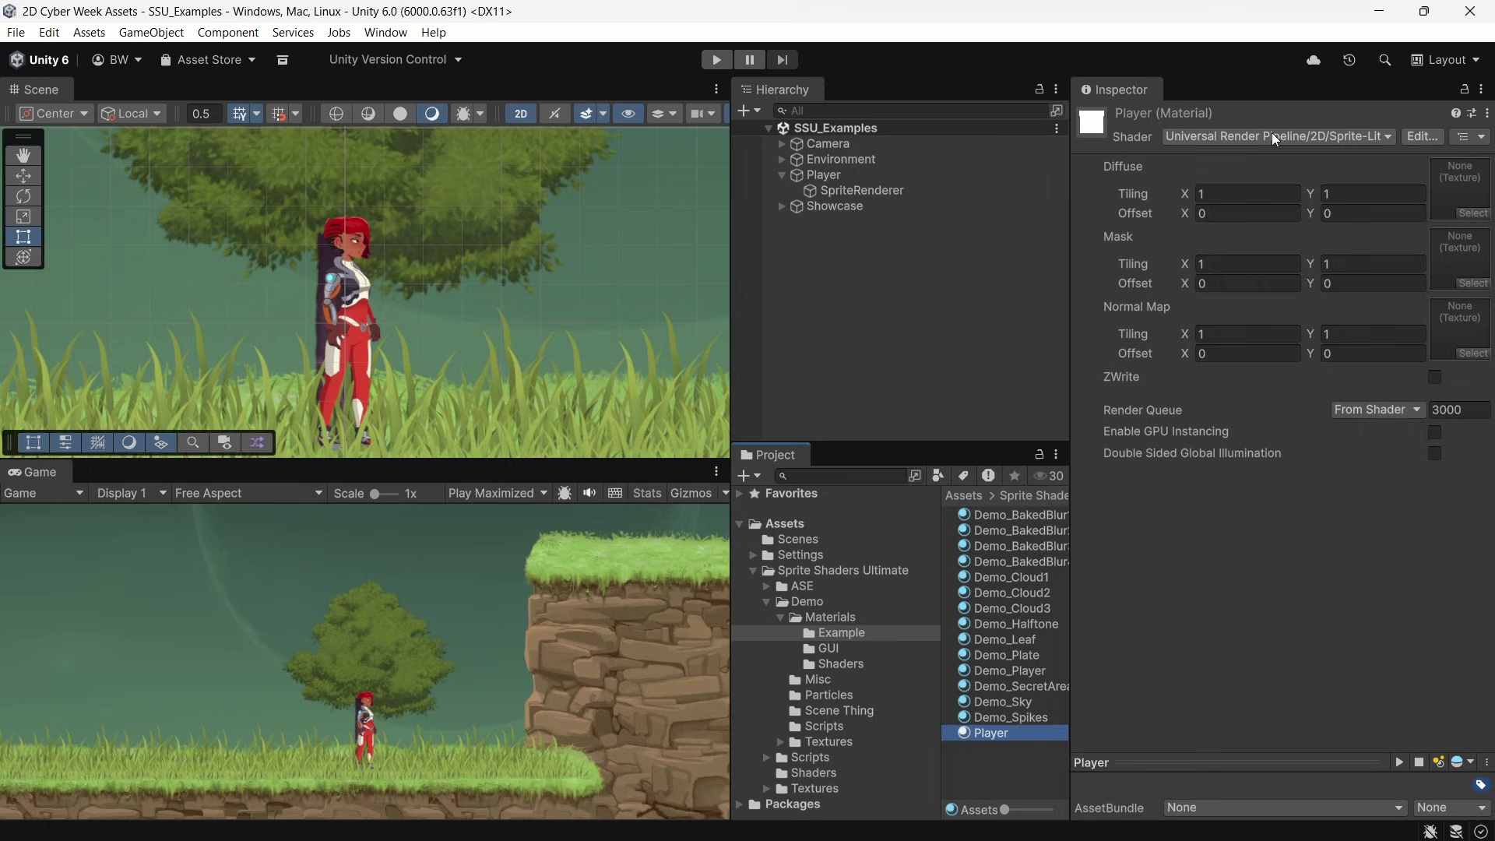
Assign the Sprite Shaders Ultimate 2D Lit URP SSU shader to the Player material.
click(1272, 136)
click(1305, 349)
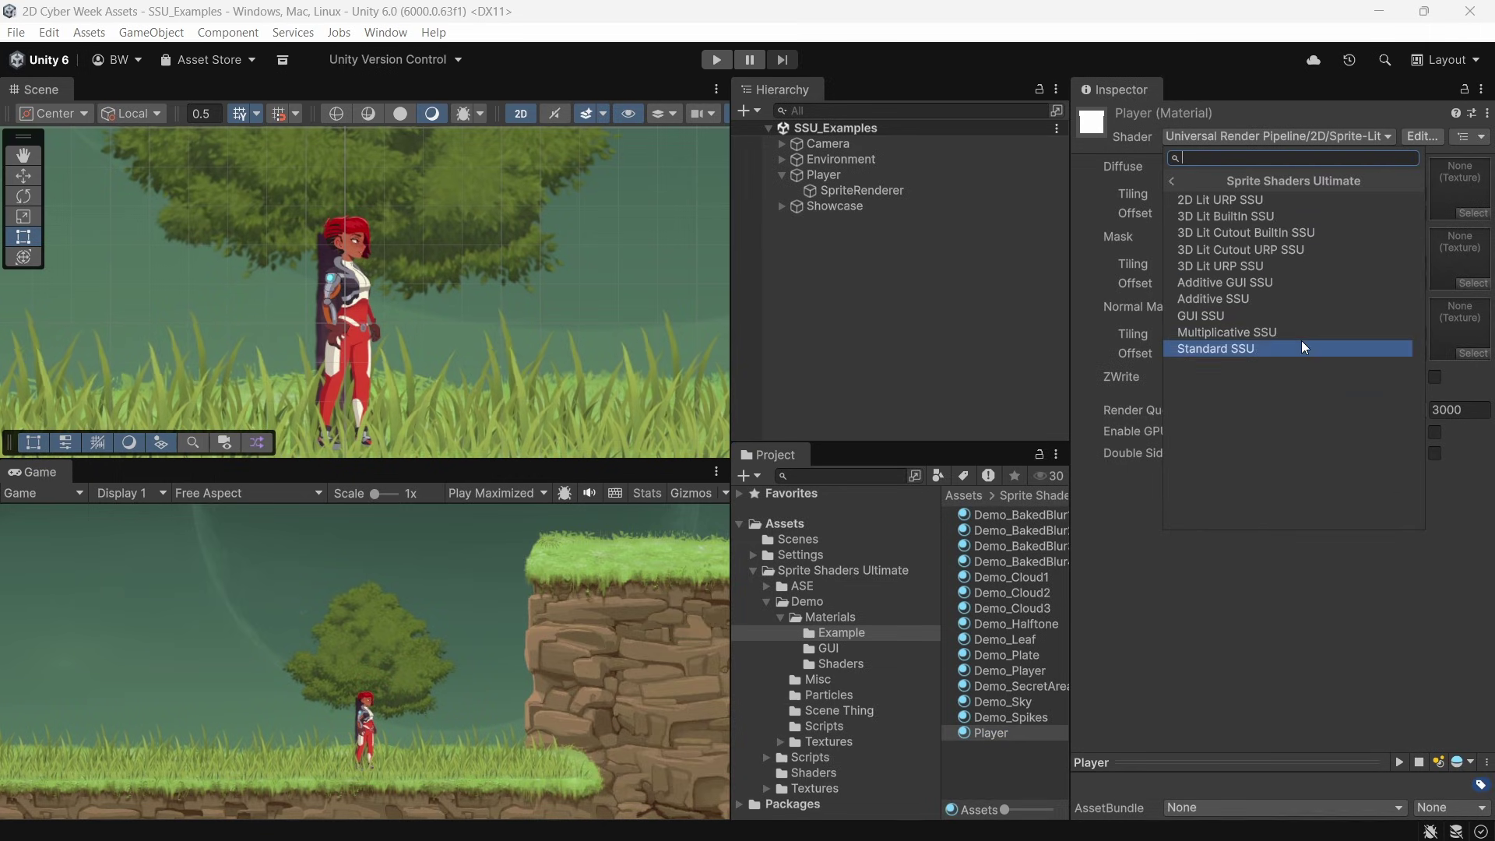
click(1244, 195)
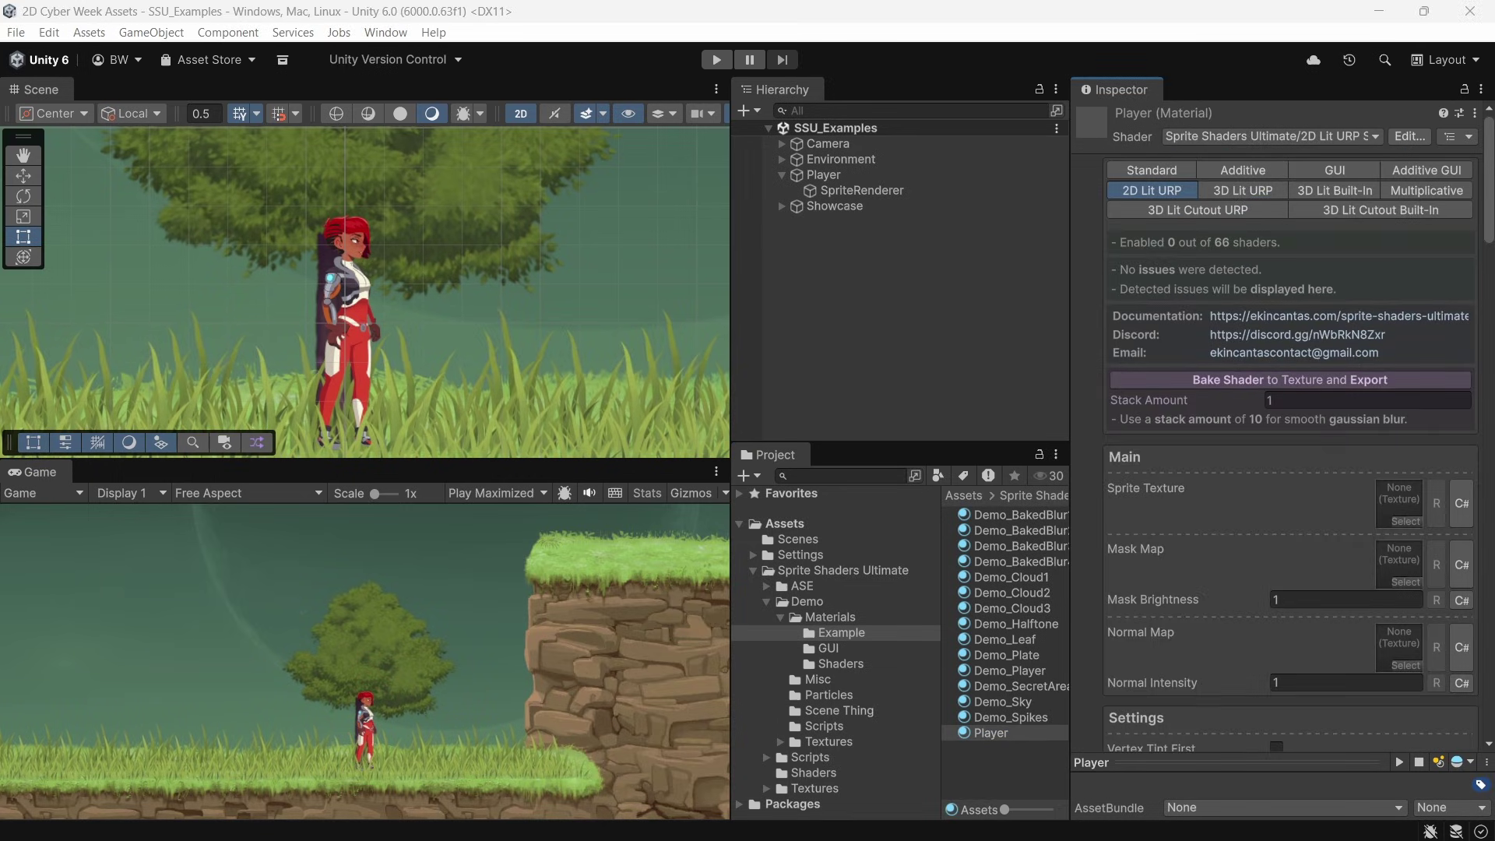
Try the 3D Lit URP, 3D Lit Built-In and Multiplicative shader variants on the Player material and return to 2D Lit URP.
click(1216, 190)
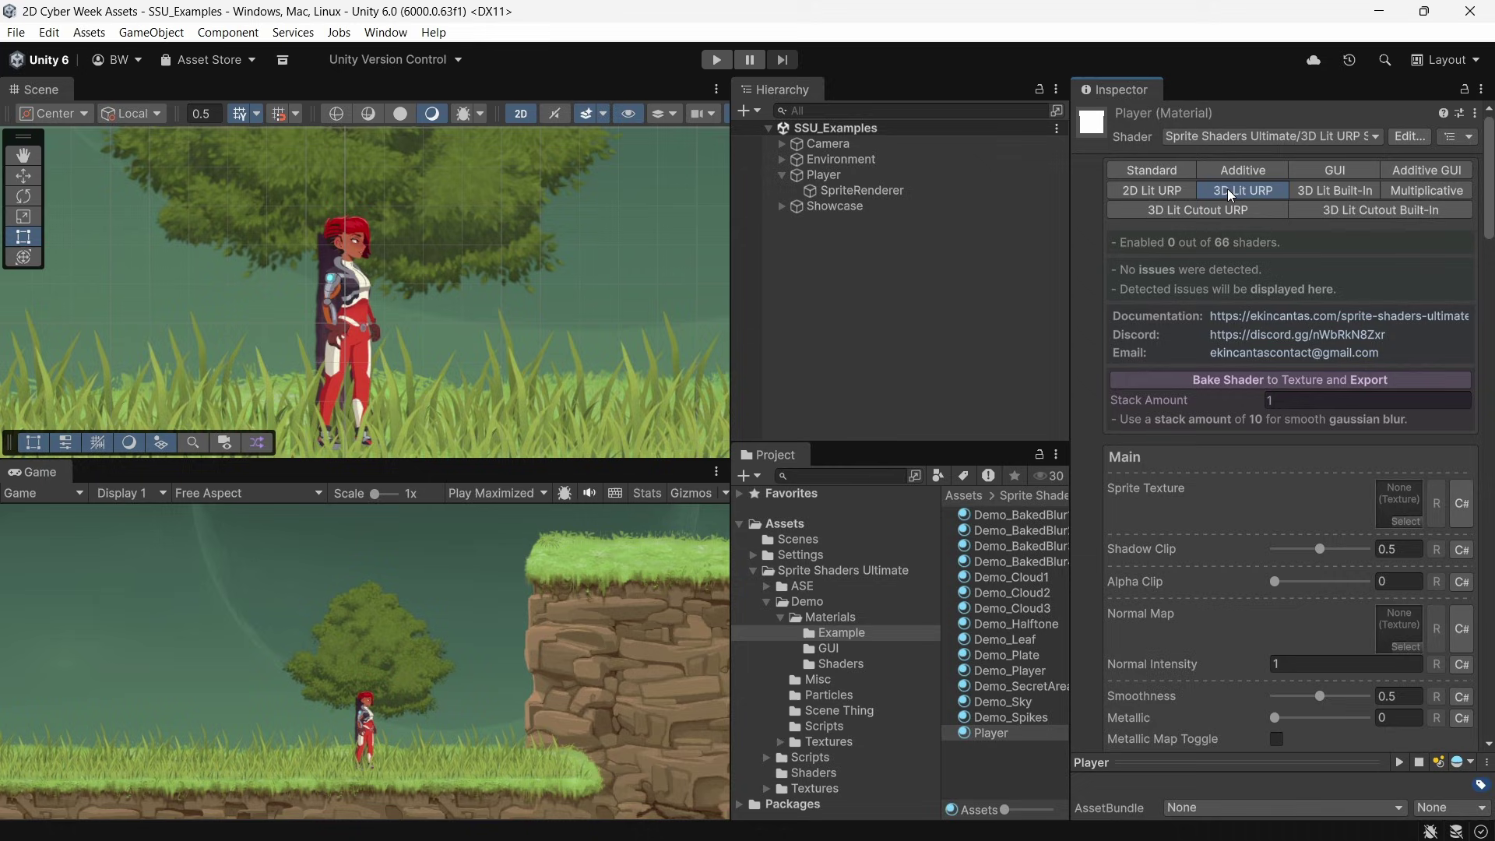
click(1314, 190)
click(1418, 189)
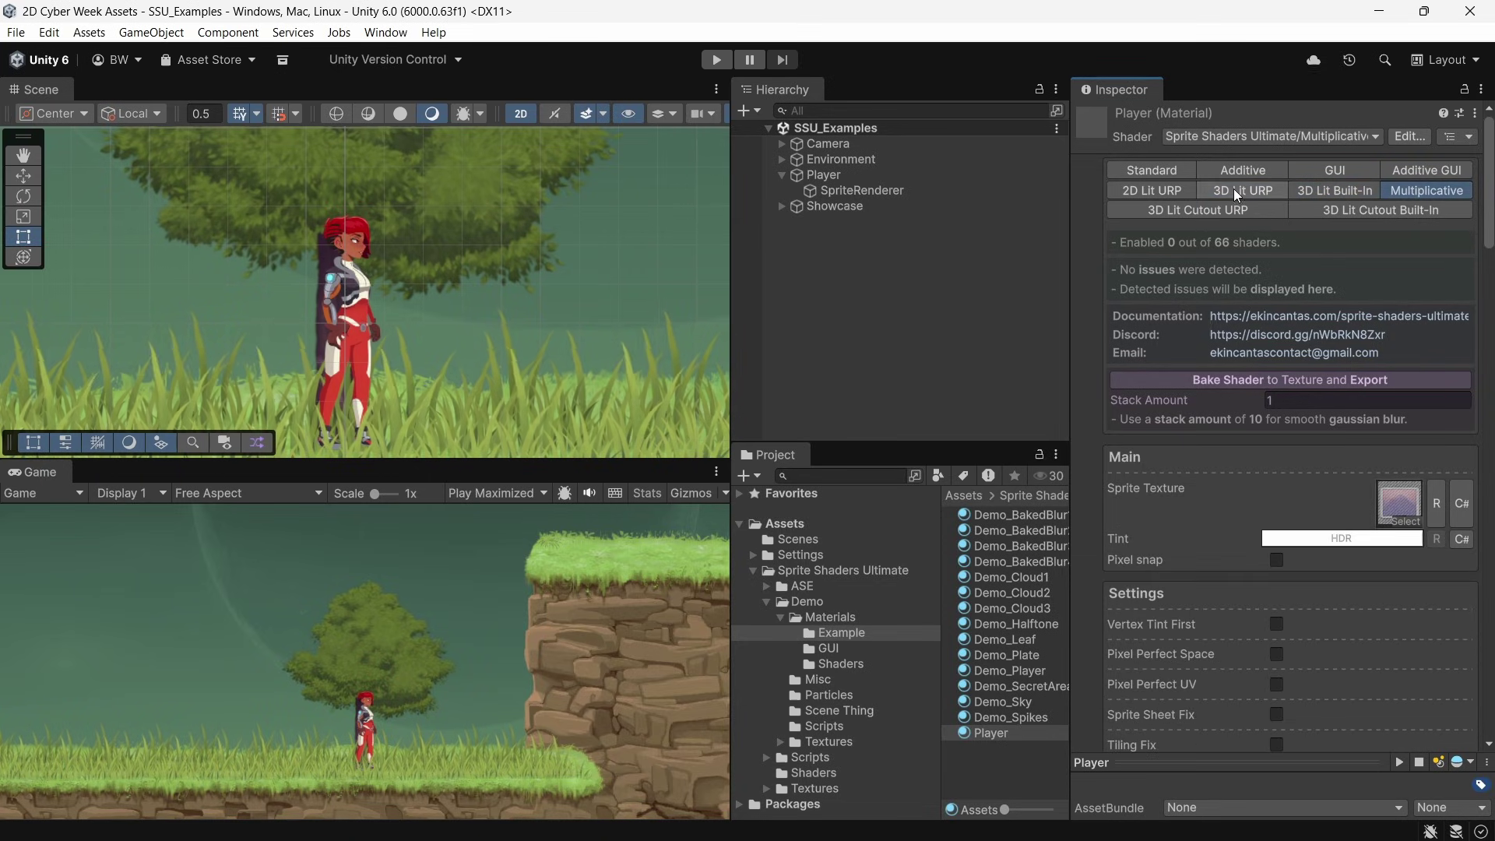
click(1152, 190)
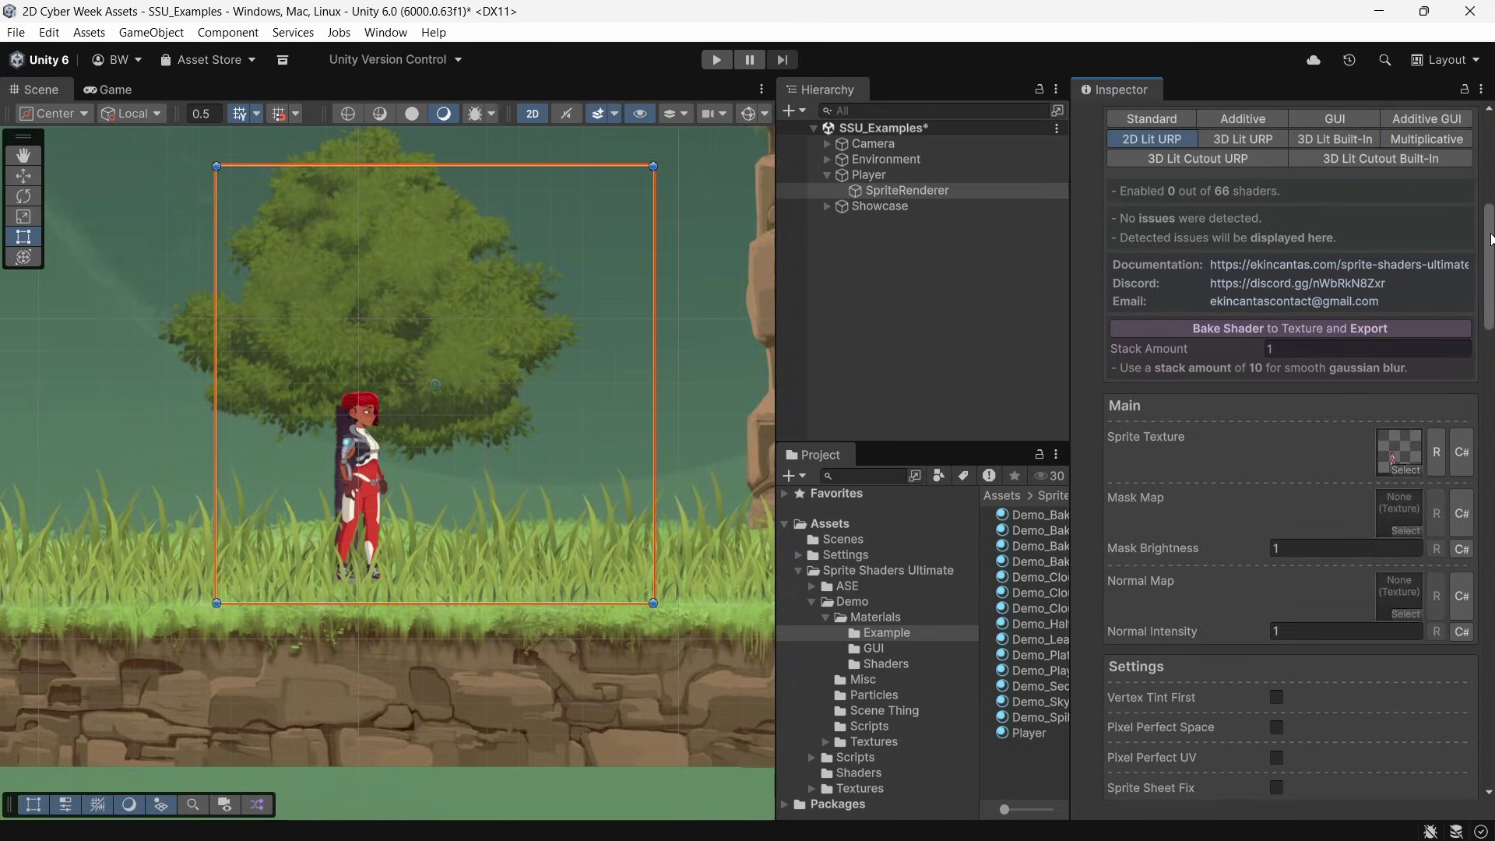
Try the Strong Tint effect with Fade 0 and the Shadow effect on the player sprite, and switch both off again.
drag(1491, 239, 1491, 424)
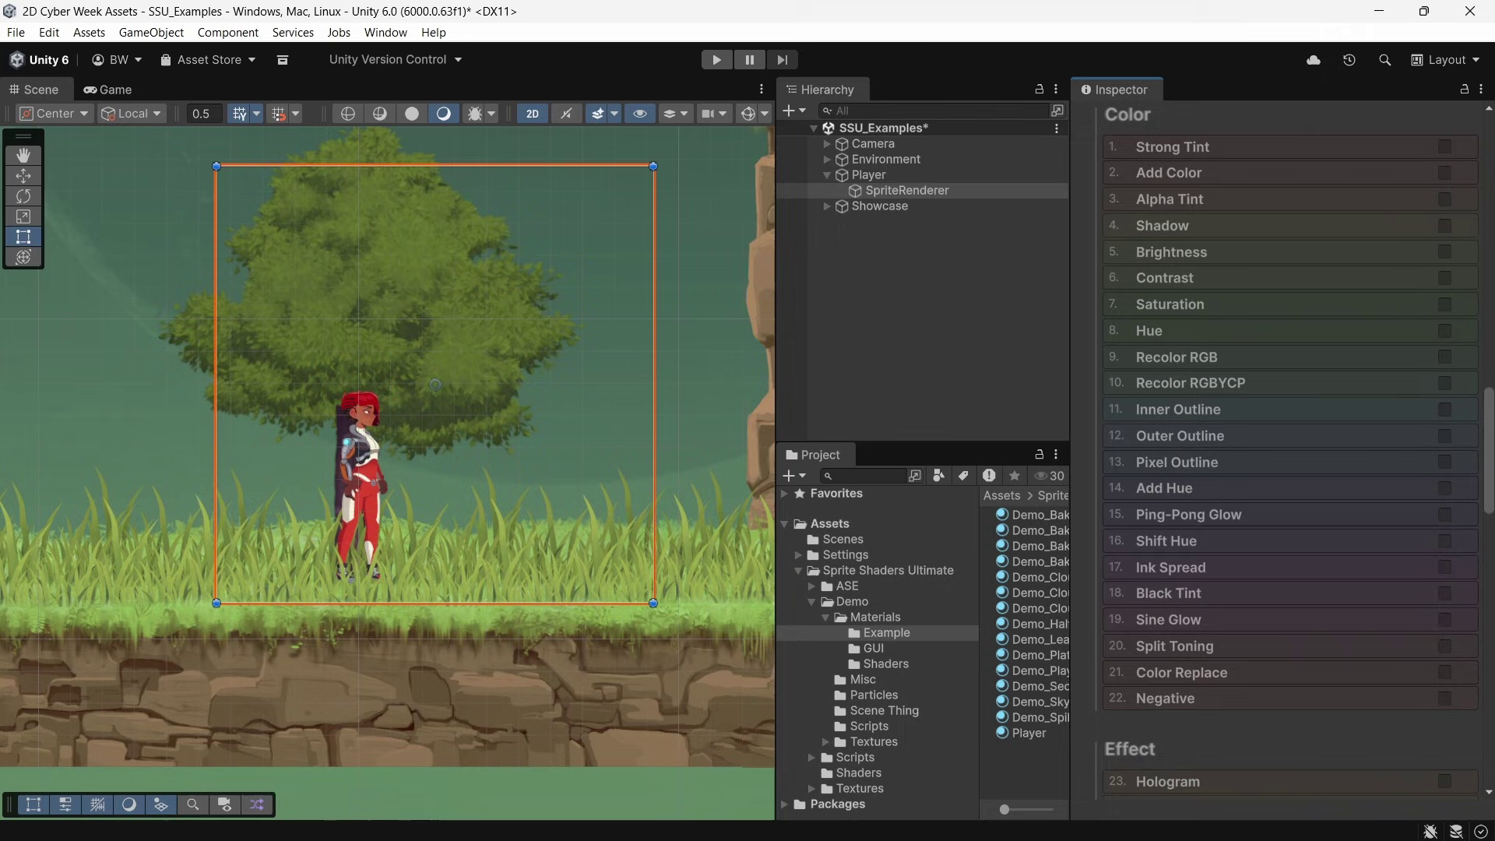
click(1445, 148)
click(1275, 217)
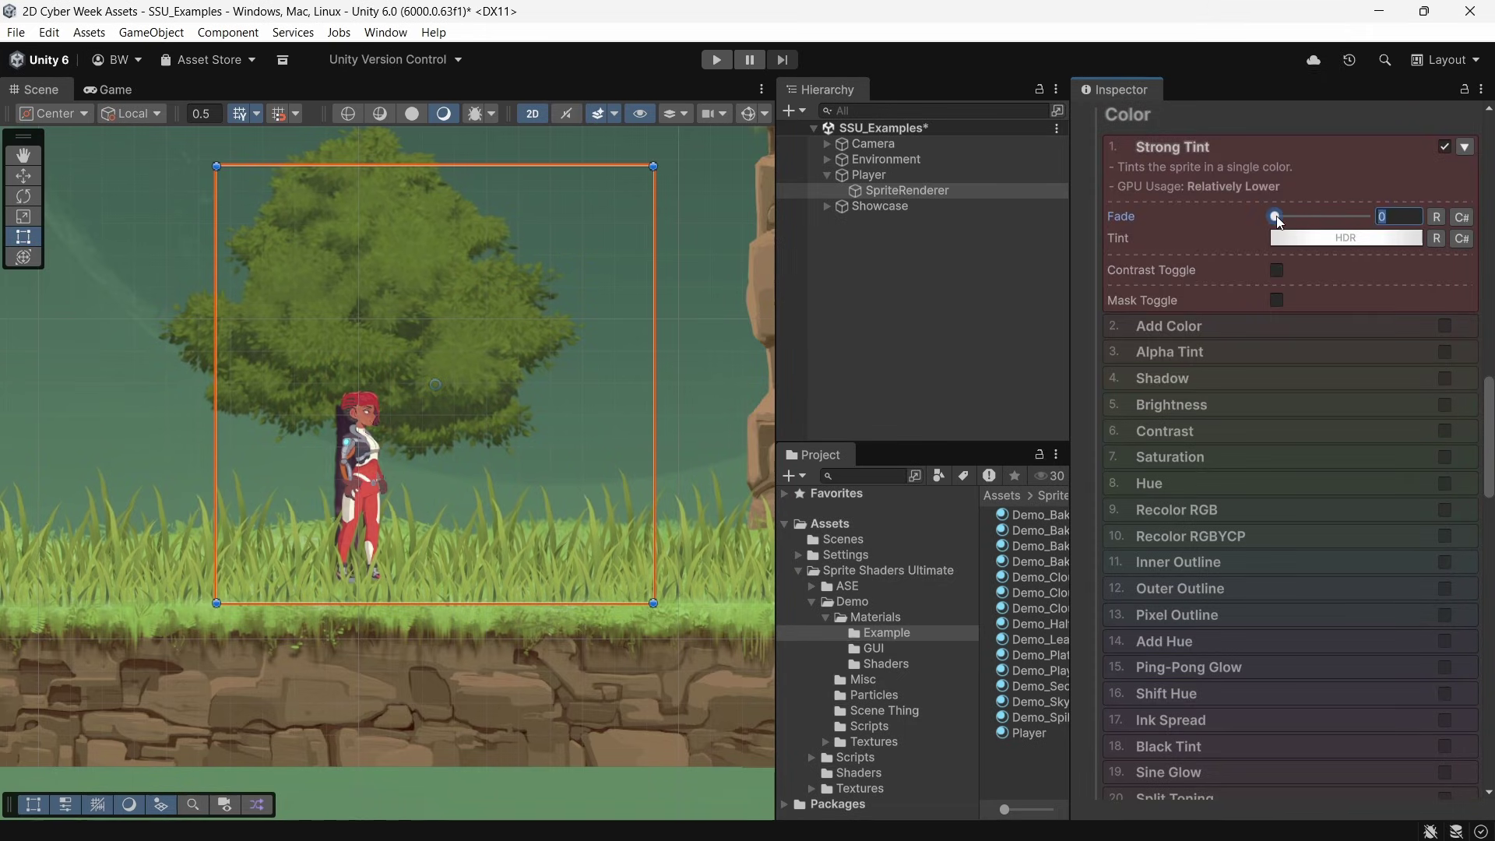
click(1444, 148)
click(1445, 226)
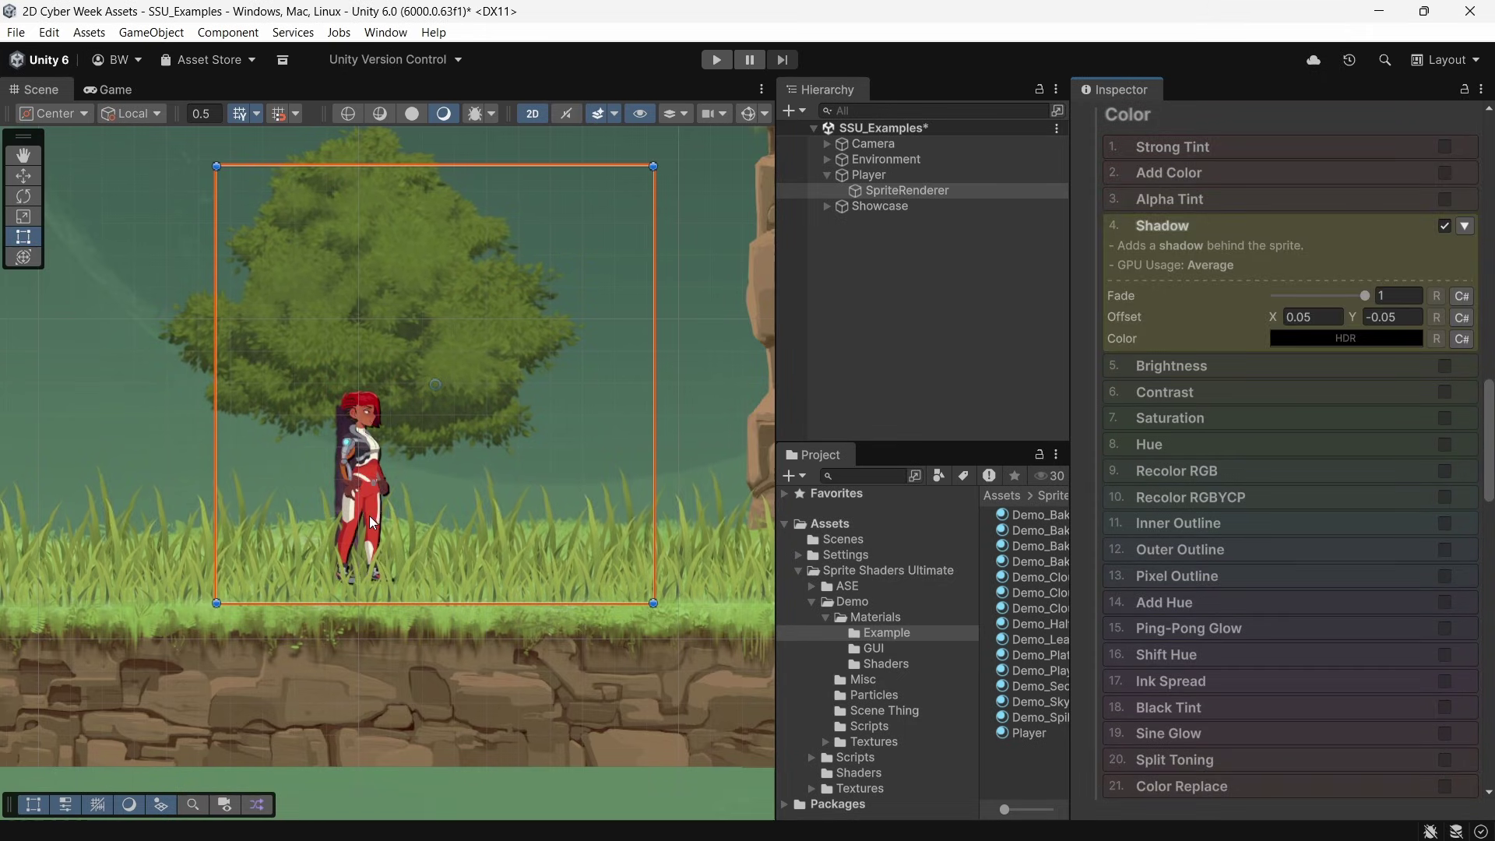
click(1444, 226)
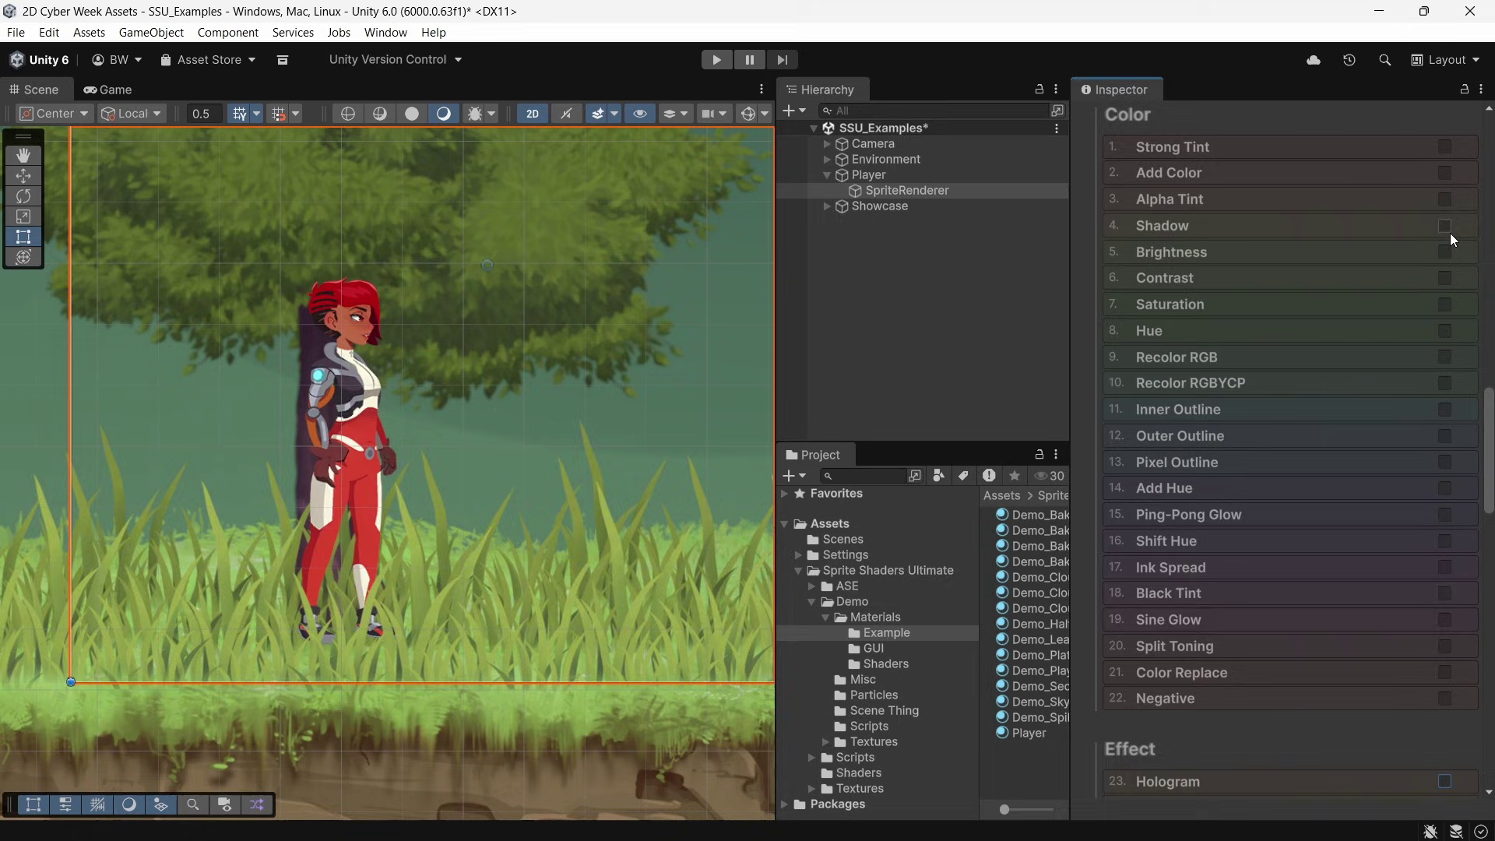
Try a reduced Contrast effect and the Saturation effect on the player sprite, and switch both off again.
click(1445, 278)
drag(1259, 372, 1212, 376)
click(1444, 278)
click(1444, 305)
click(1445, 304)
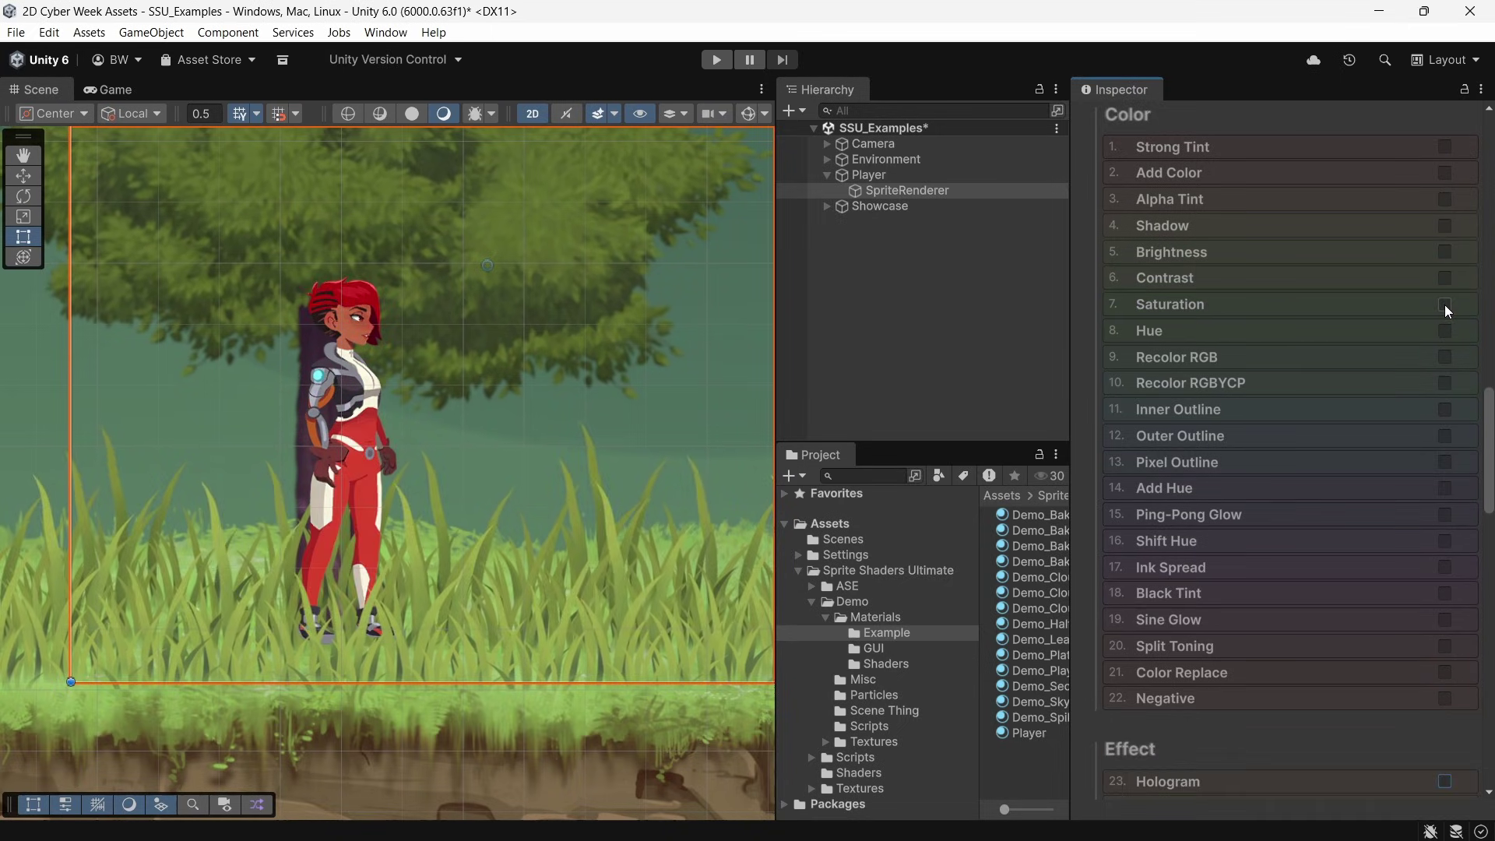
Try the Shift Hue effect and an Ink Spread with adjusted distance on the player sprite, and switch both off again.
click(1444, 541)
click(1445, 541)
click(1446, 567)
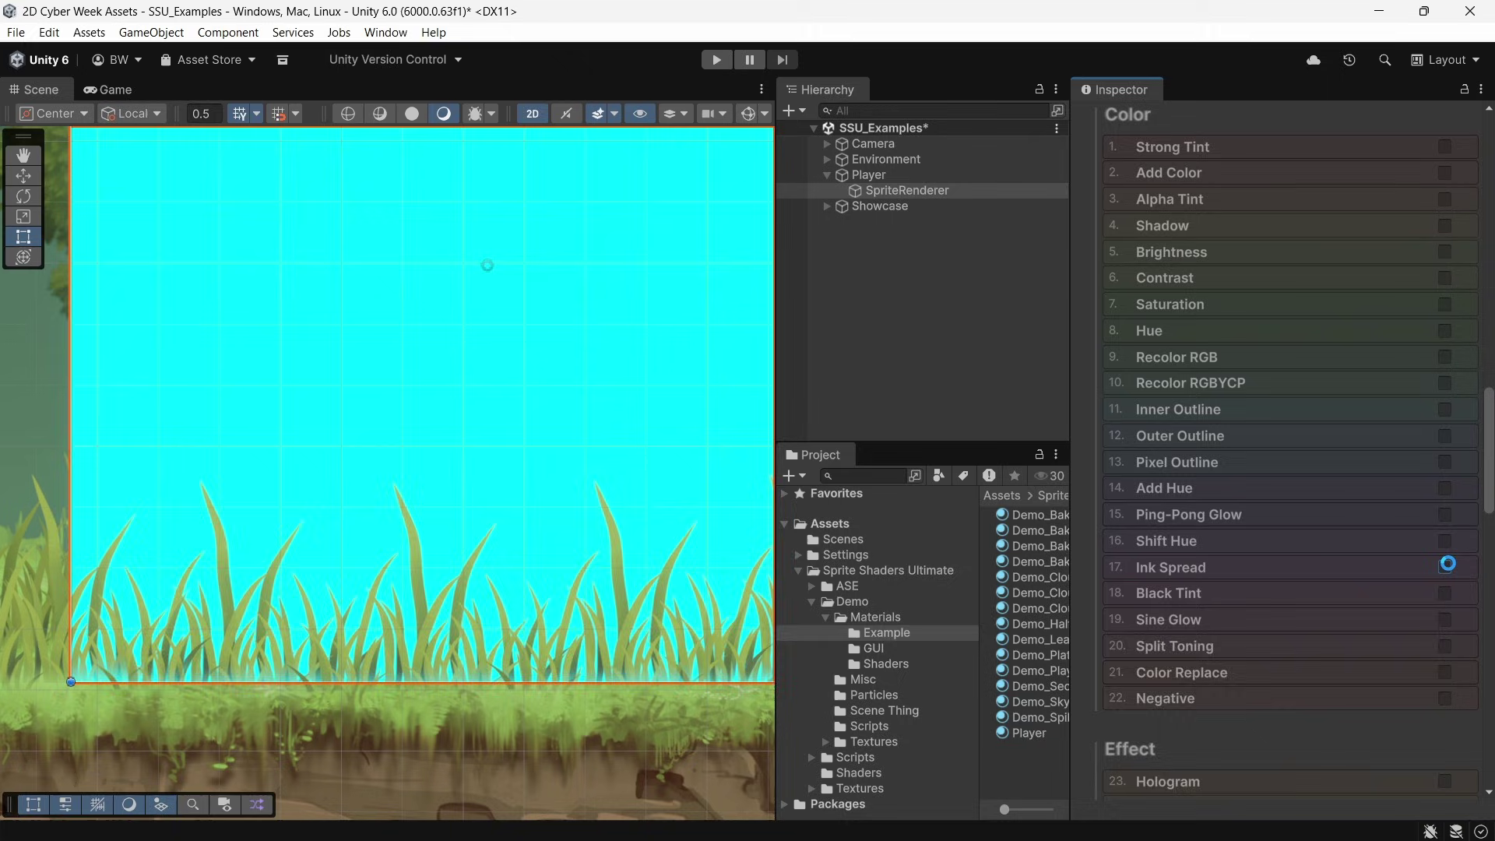
scroll(1449, 563, down, 2)
scroll(1449, 562, down, 2)
drag(1313, 562, 1279, 555)
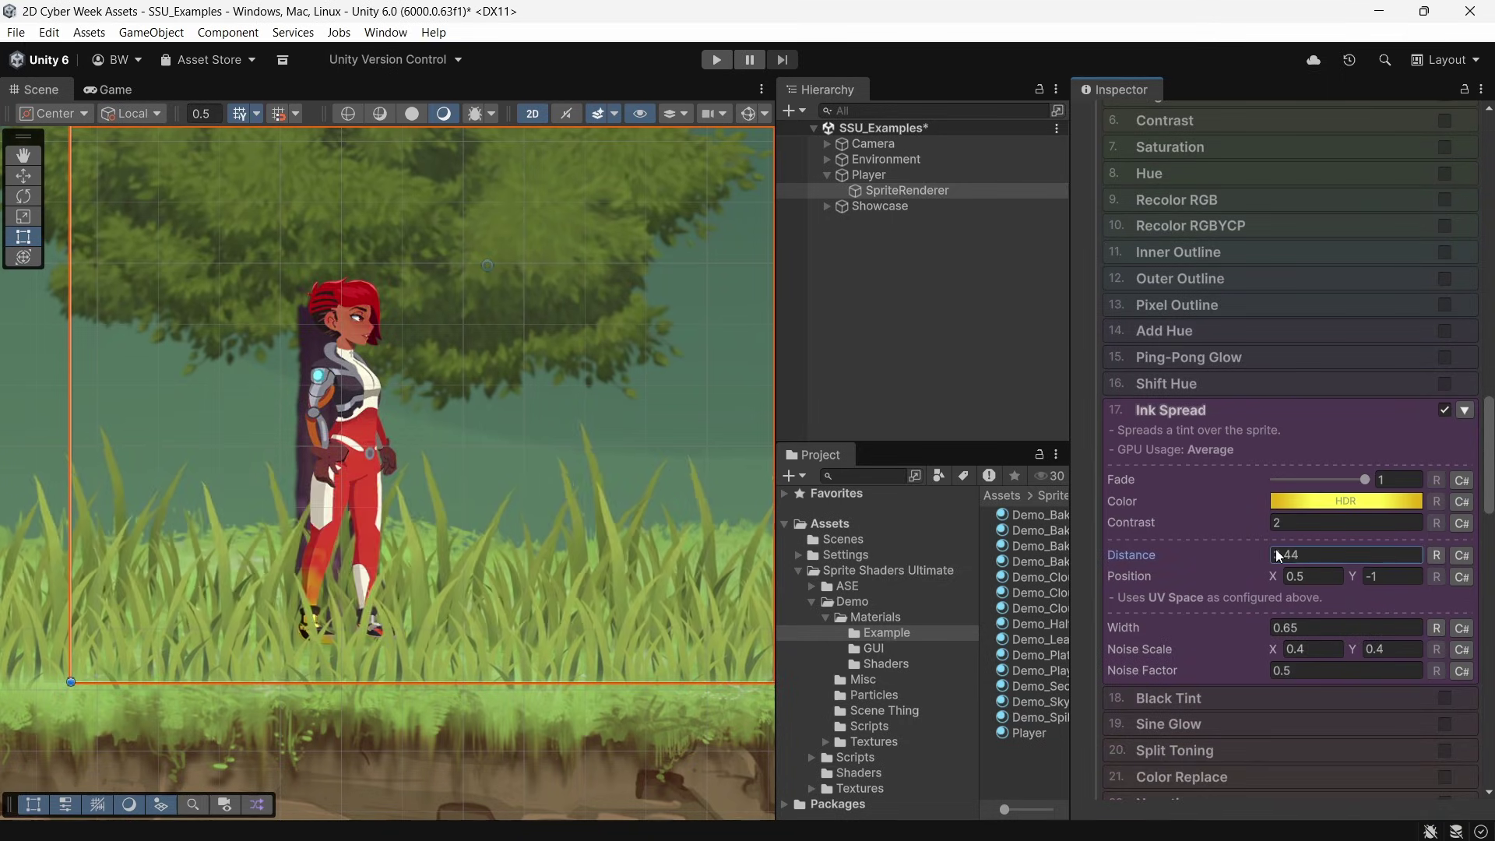
click(1444, 409)
Try the blue Black Tint effect at different Fade amounts on the player sprite and switch it off again.
click(1445, 435)
mouse_move(1364, 501)
mouse_down()
mouse_move(1318, 509)
mouse_move(1427, 503)
mouse_up()
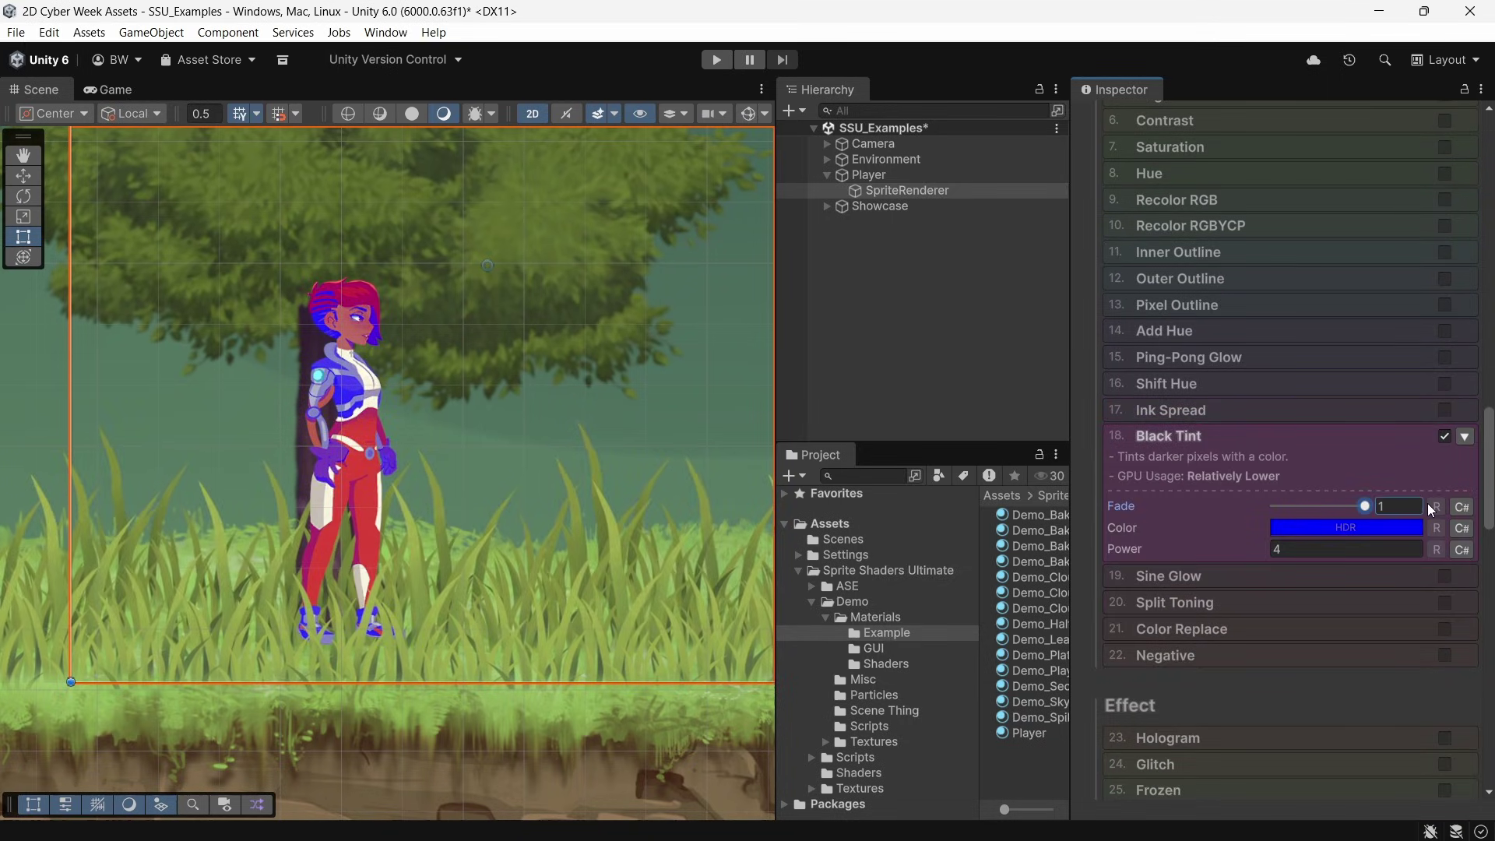
click(1444, 435)
Enable the Outer Outline effect on the player sprite and set the outline width to 0.07.
scroll(1440, 435, up, 2)
click(1444, 383)
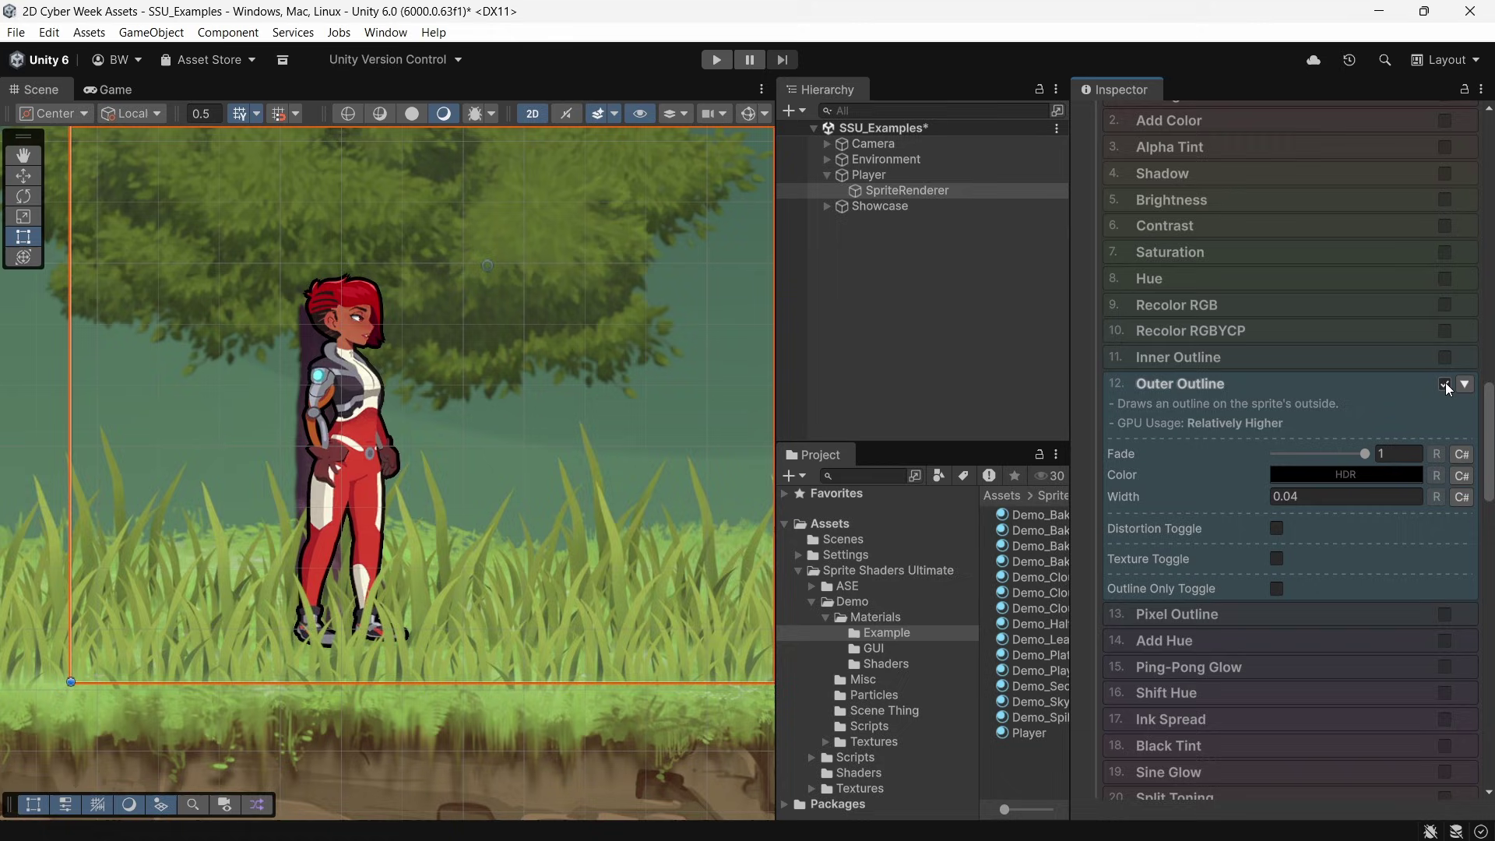
drag(1368, 454, 1255, 493)
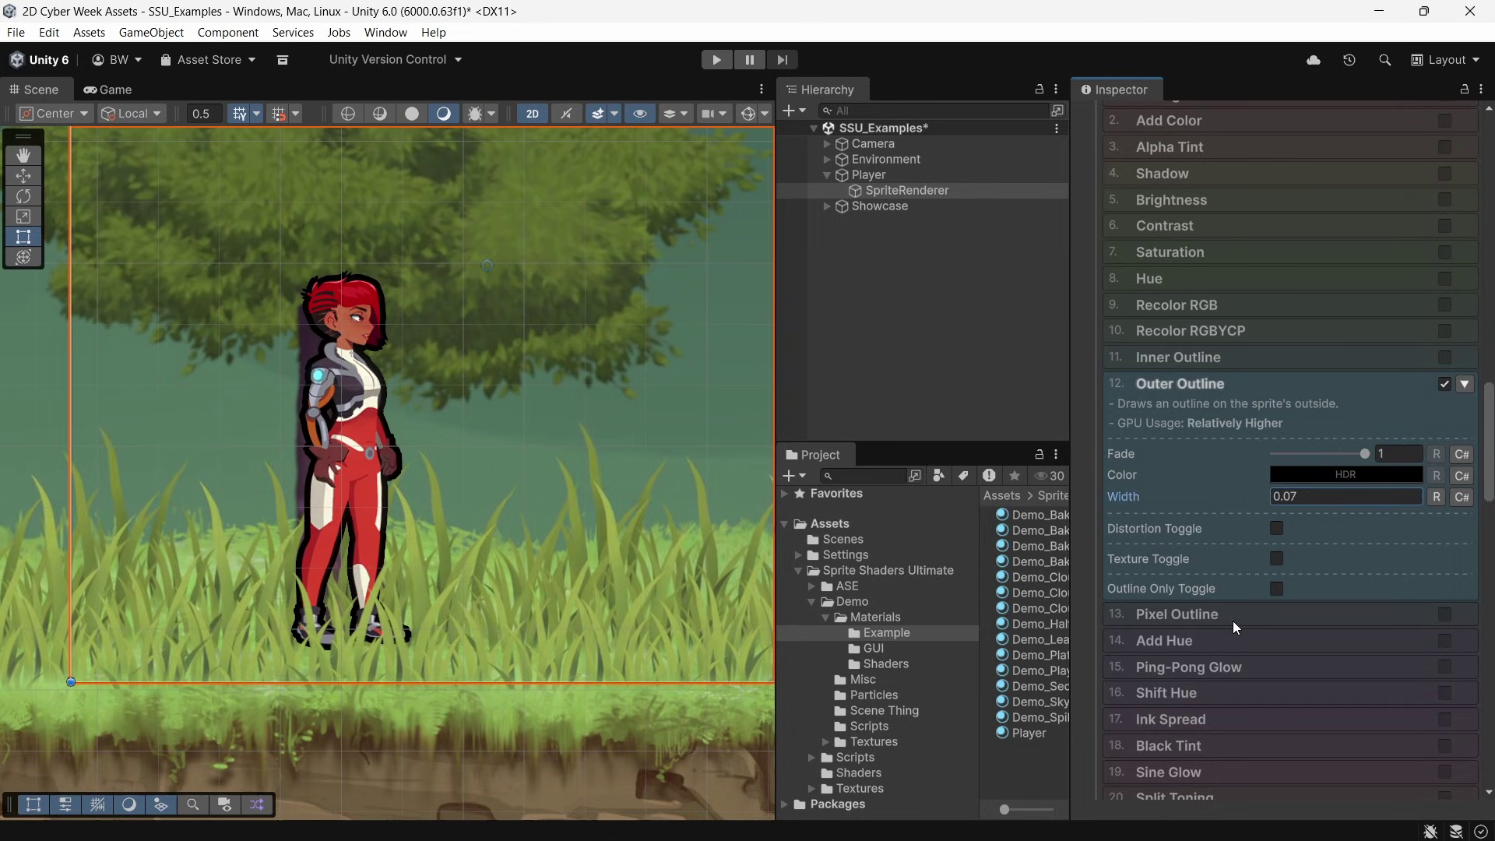
Turn on distortion for the outer outline and change the outline color to white (RGB 255, 255, 255).
click(1276, 528)
click(1305, 475)
drag(1370, 498, 1255, 400)
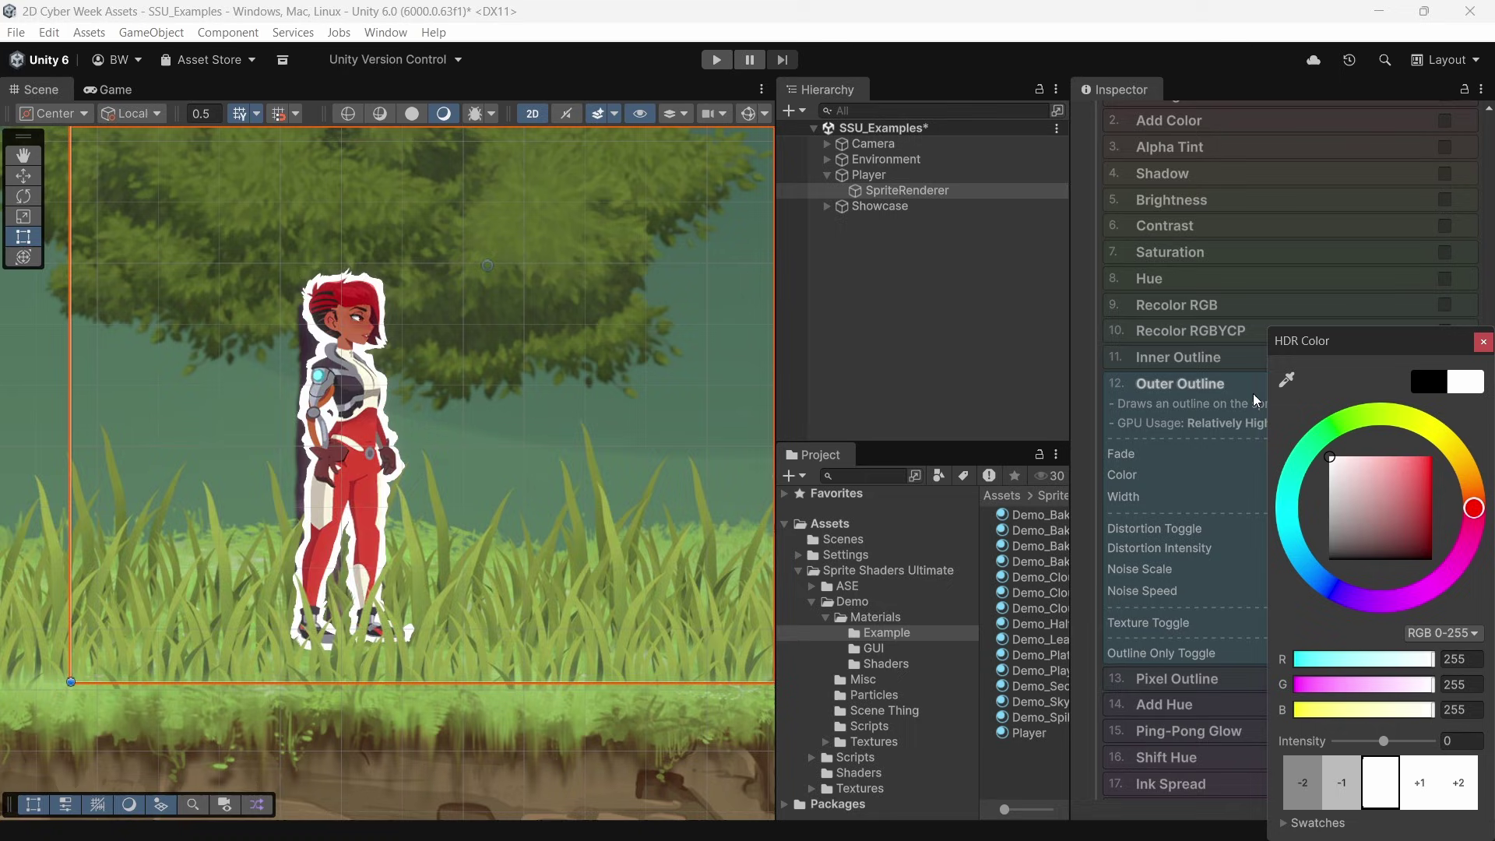
click(1482, 343)
click(1289, 593)
scroll(1288, 598, down, 3)
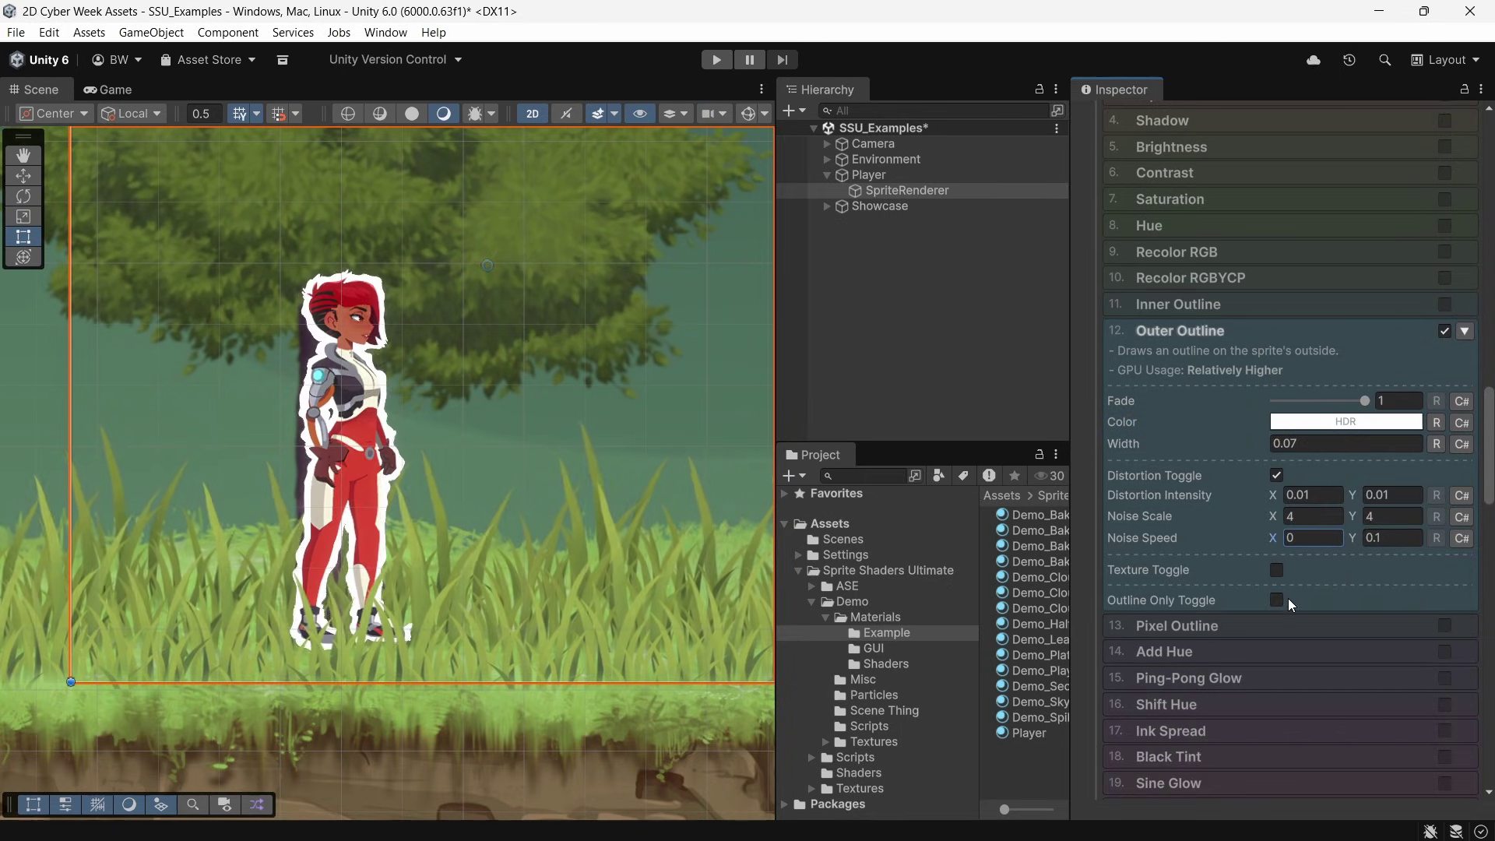
Turn on the outline's Texture, Distortion and Outline Only options, with the Y texture speed set to 0.5.
click(1274, 476)
click(1276, 506)
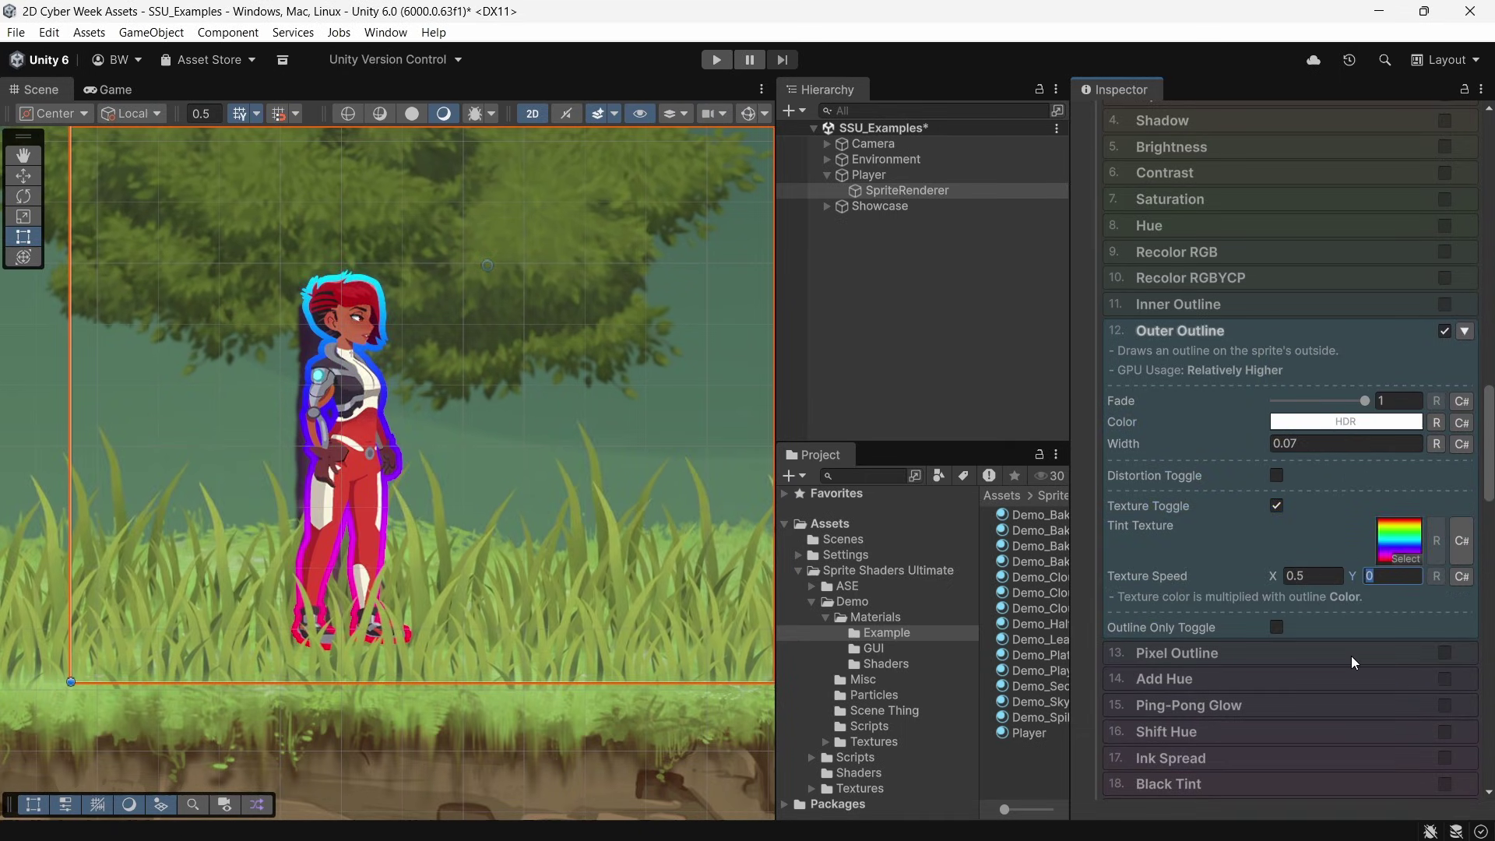
click(1276, 475)
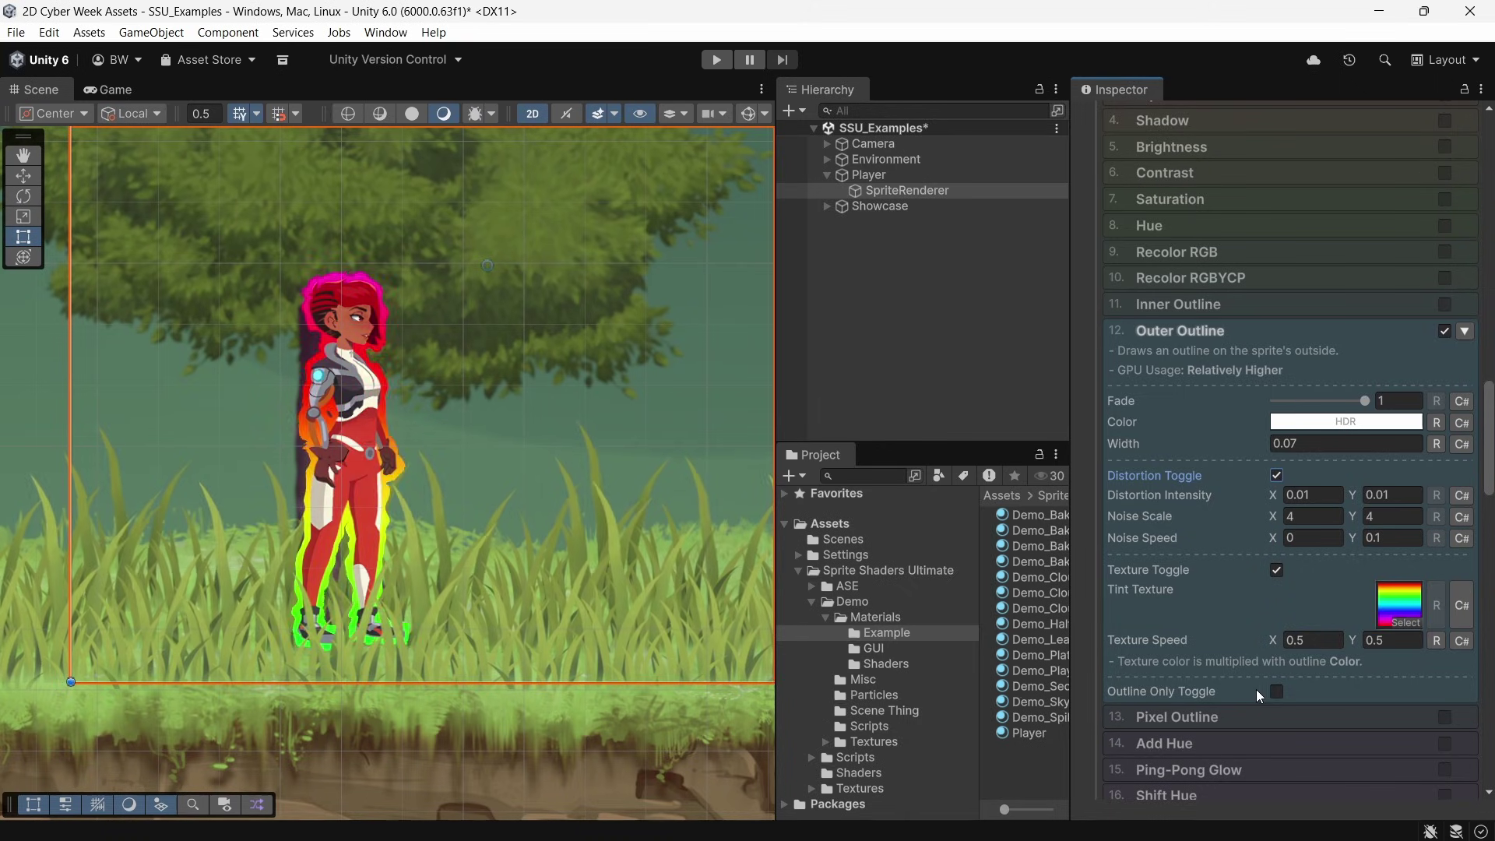
click(1276, 691)
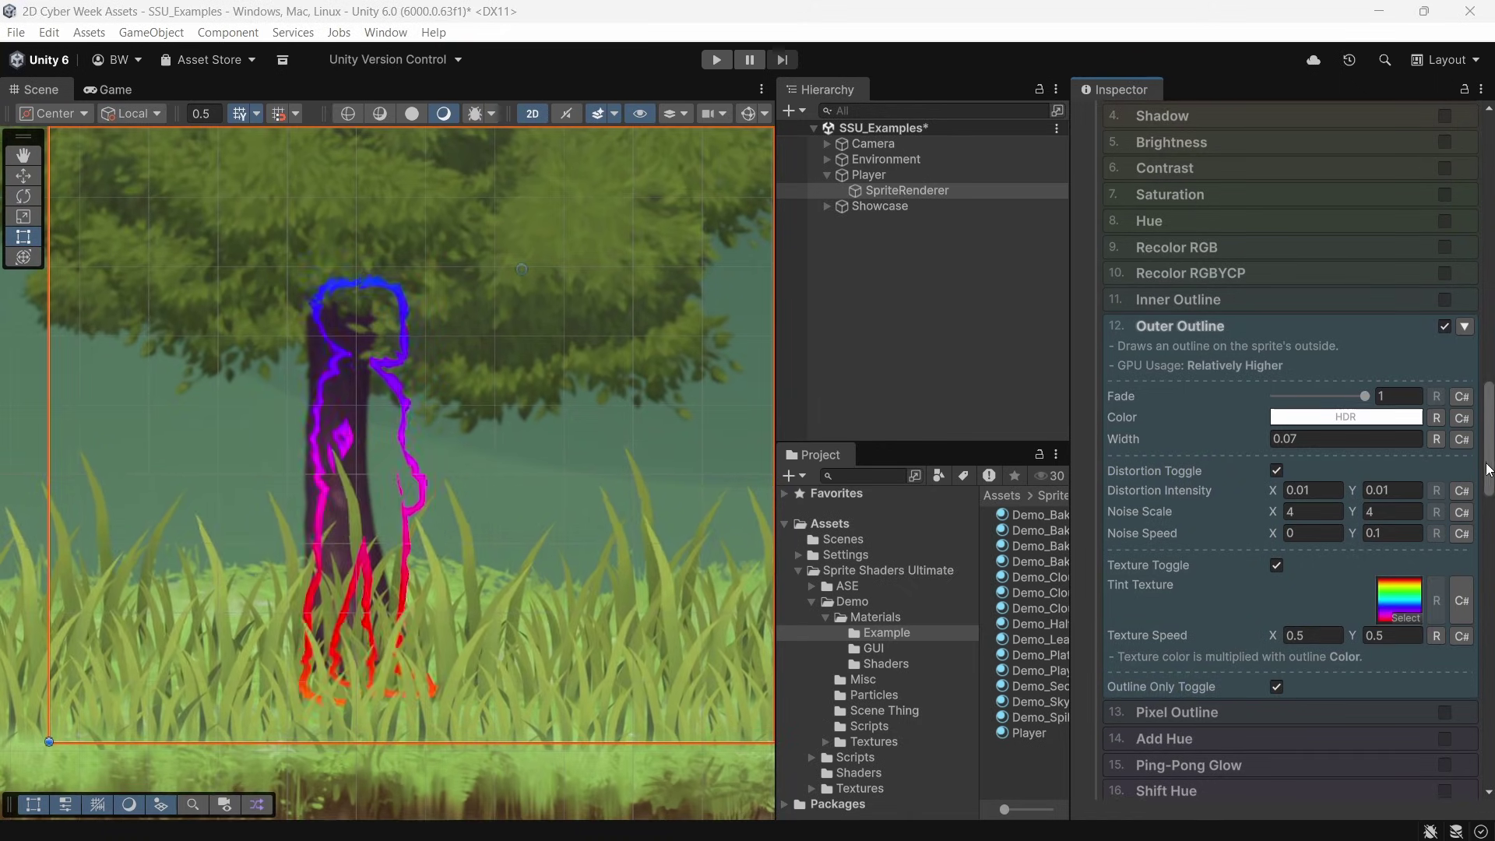
Enable the Alpha Tint and Shadow effects alongside the outline and test the shadow's Fade, ending at 1.
scroll(1483, 460, up, 3)
click(1444, 217)
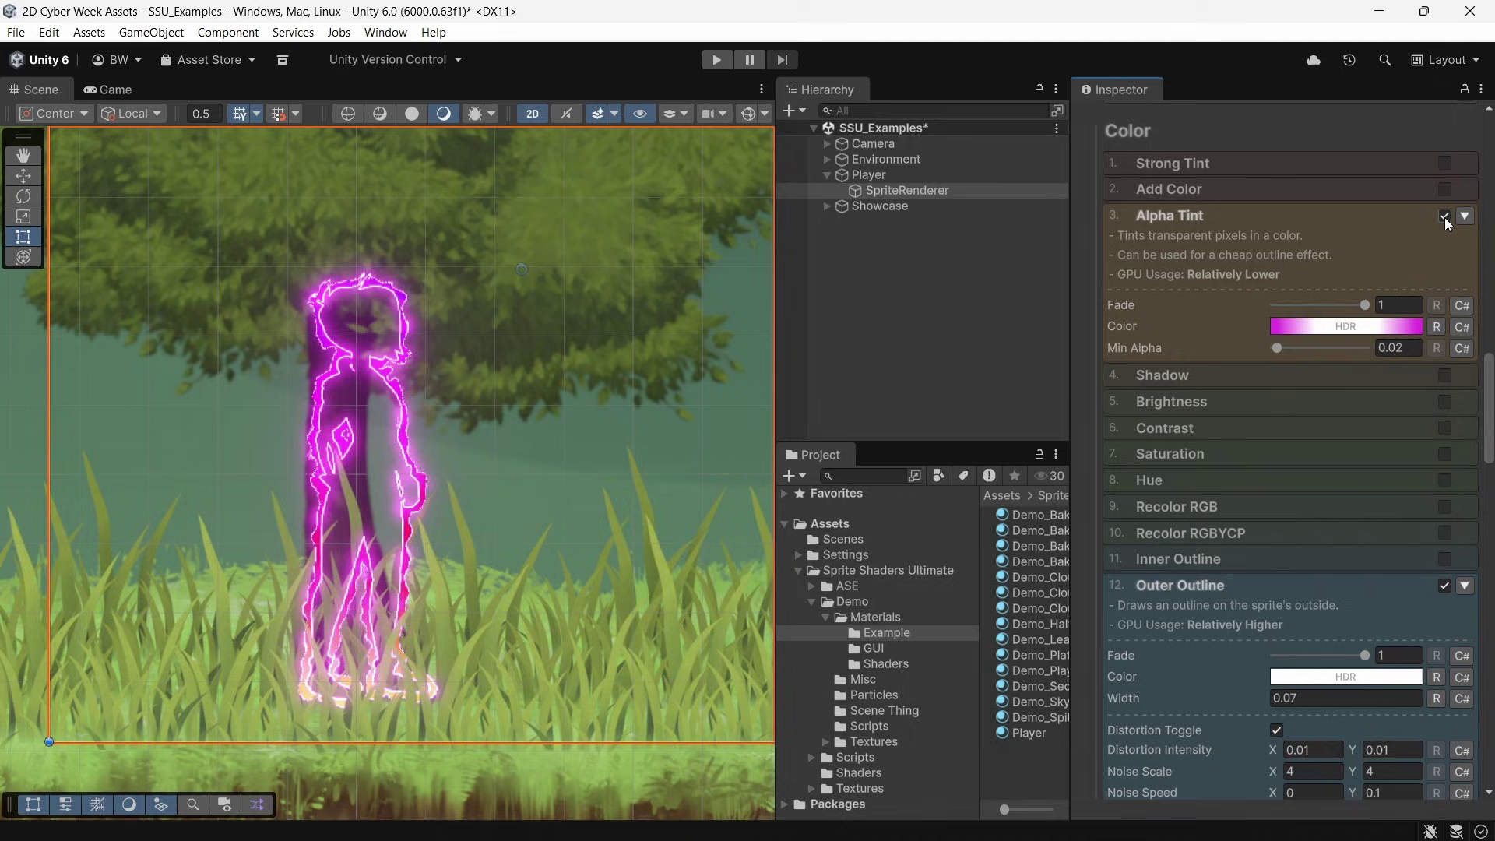
click(1445, 375)
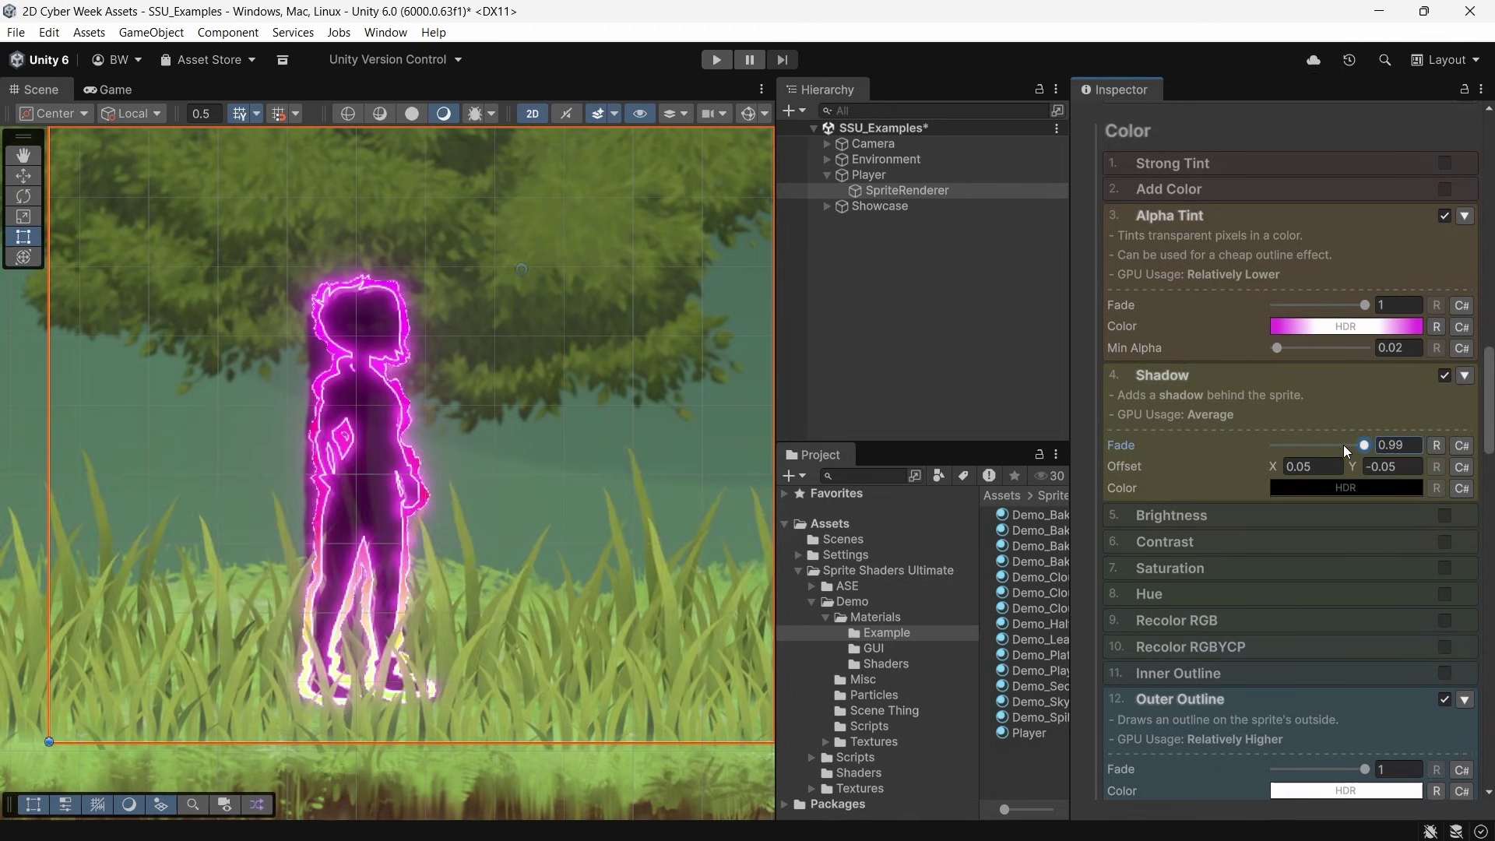
drag(1364, 445, 1278, 445)
Raise the HDR intensity of the Alpha Tint color to 7.
click(1349, 331)
click(1418, 755)
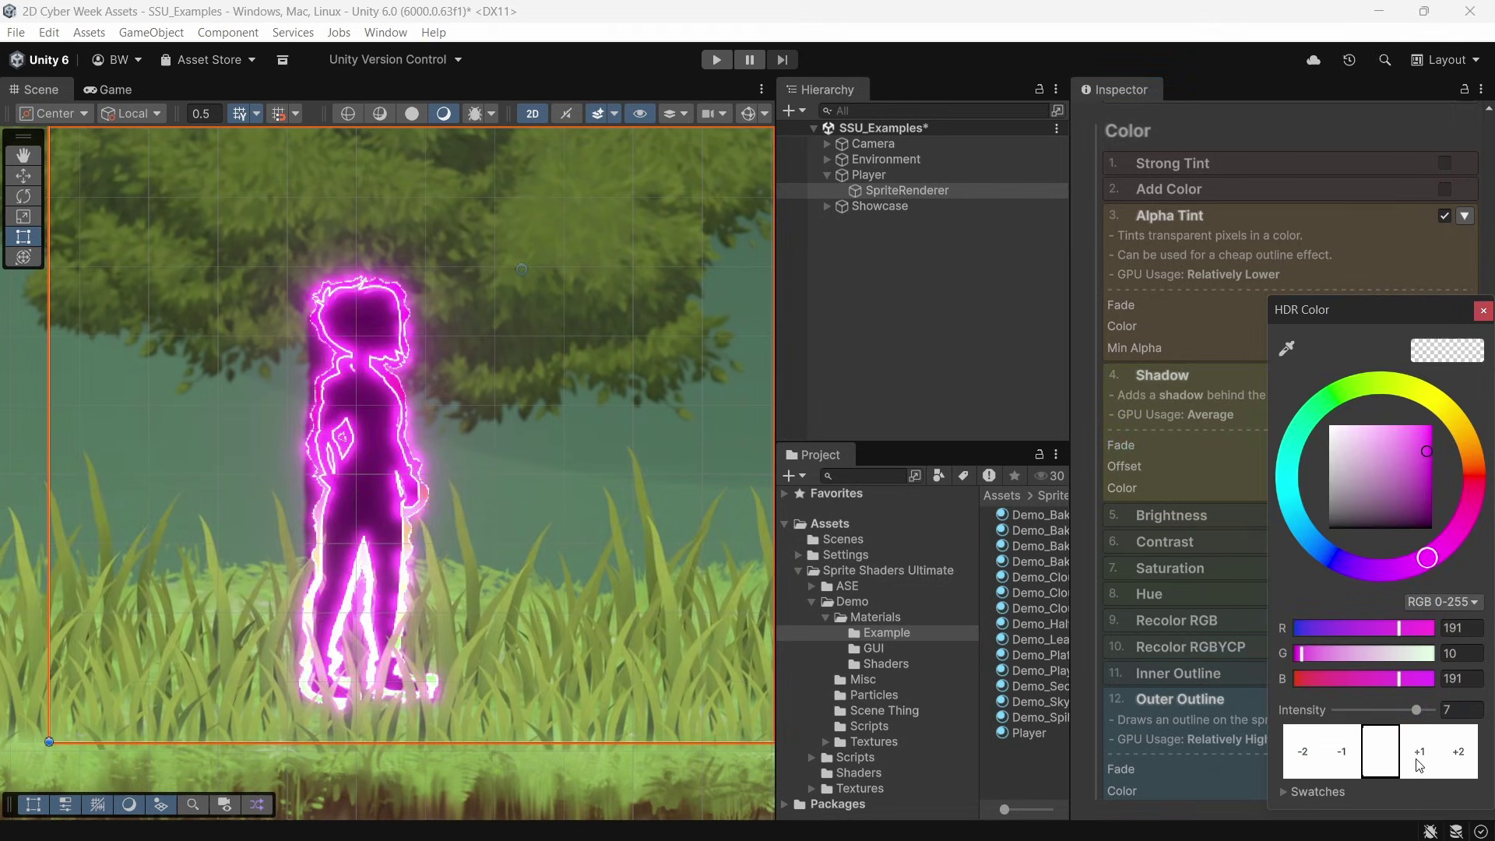
click(1483, 310)
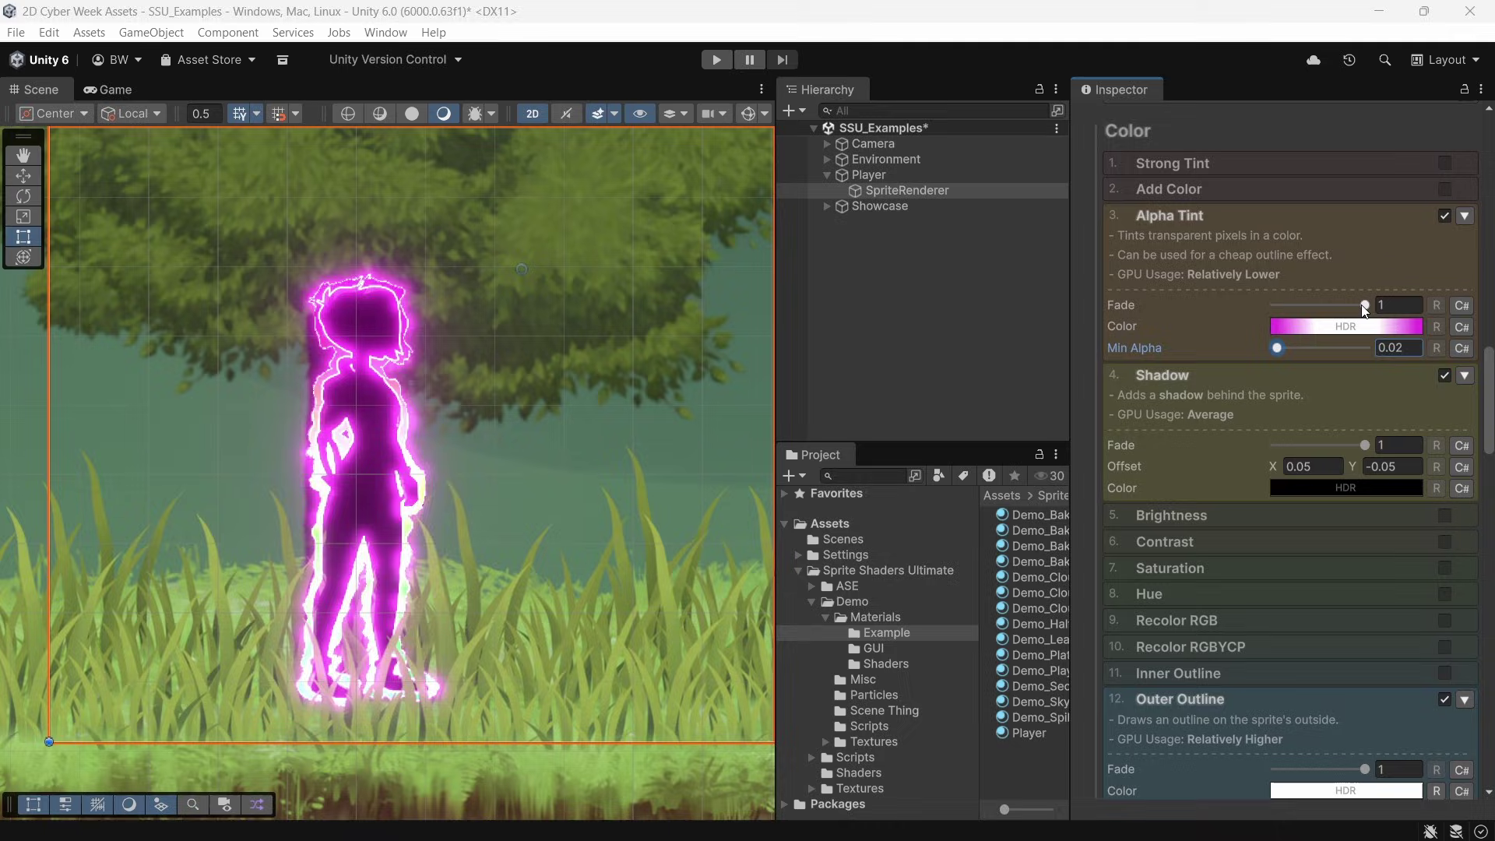
Set the Alpha Tint's Min Alpha to 0.2 and reset its Fade to the default after trying a lower amount.
drag(1364, 306, 1344, 306)
drag(1277, 348, 1294, 349)
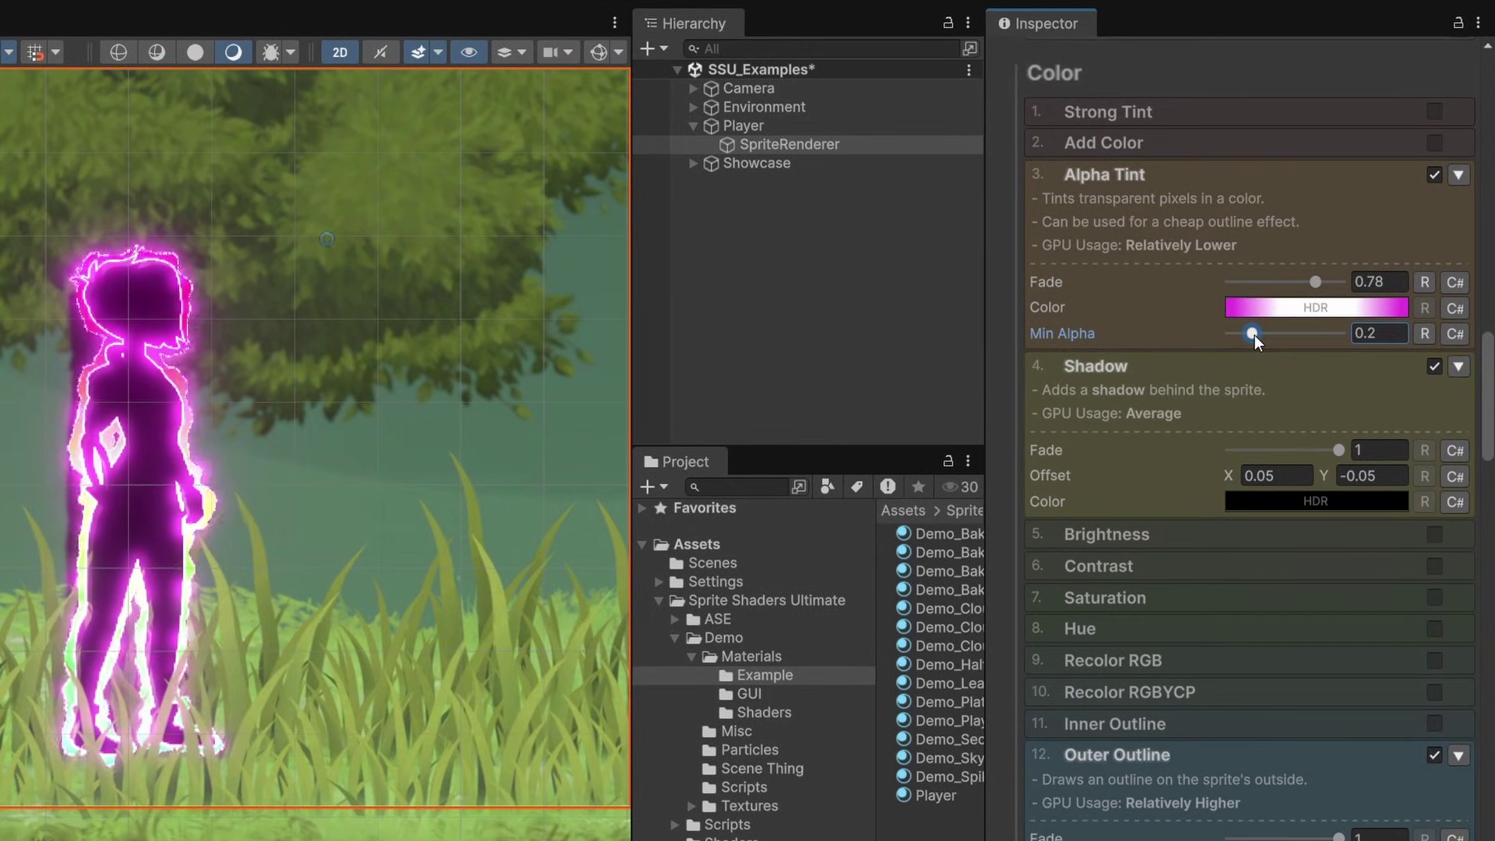
click(1422, 281)
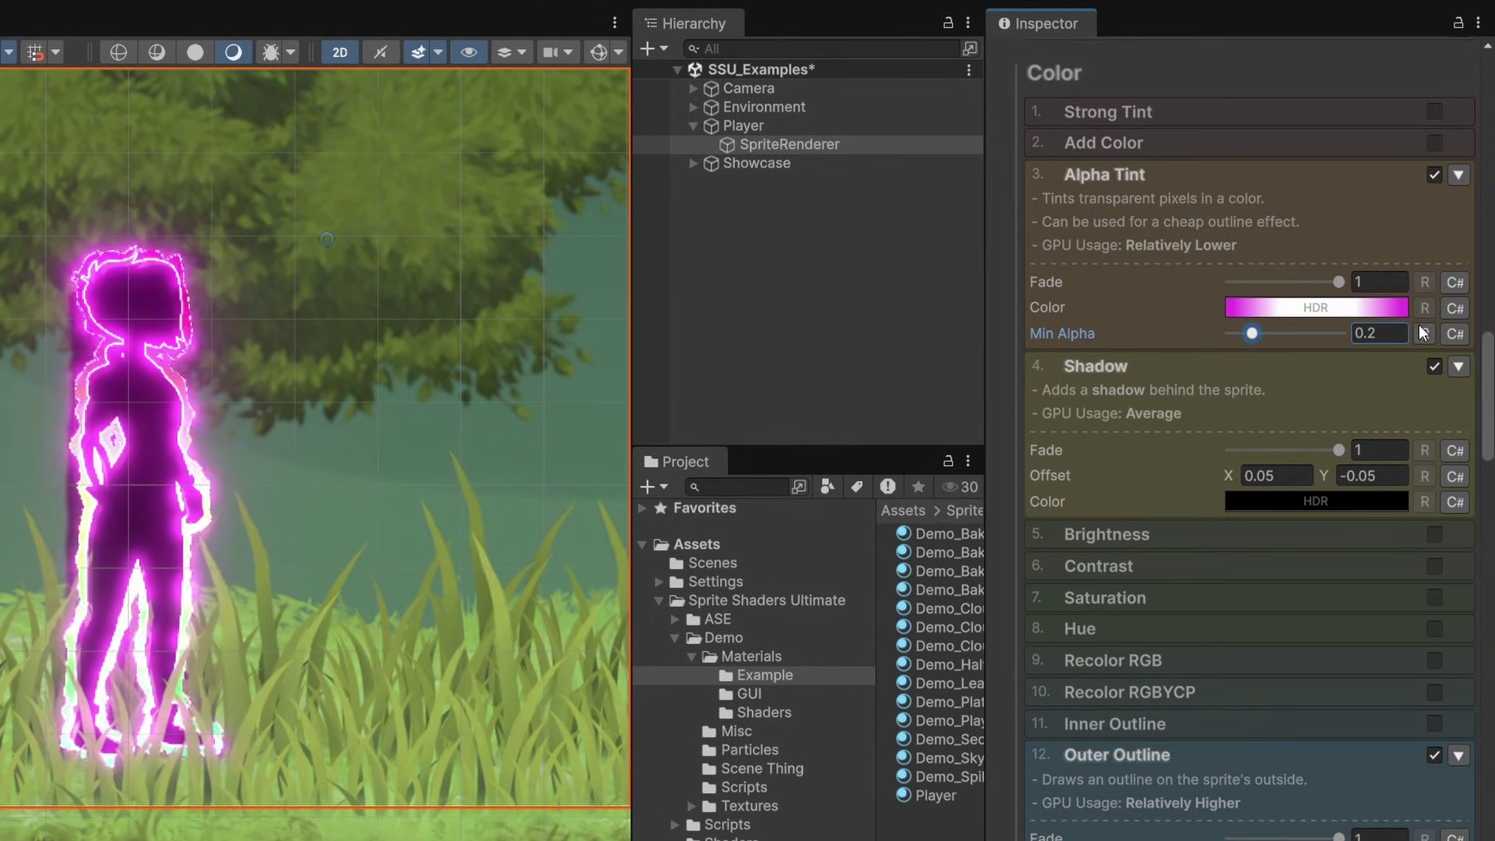
Reset the Alpha Tint's Min Alpha and examine its Fade coding hints, including the property name and the Sprite Renderer and UI Image examples.
click(1421, 334)
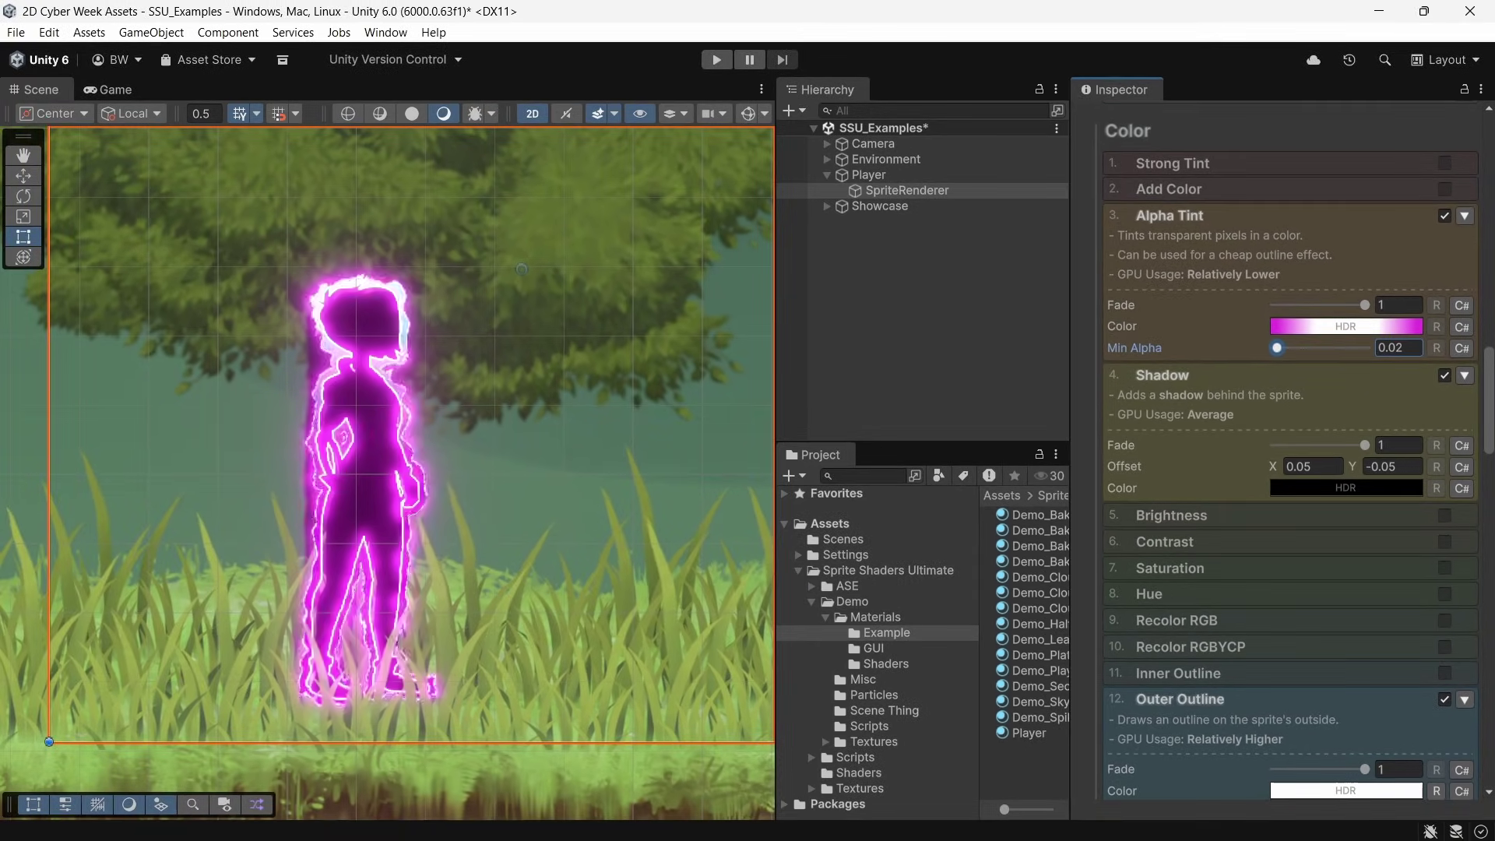
click(1460, 307)
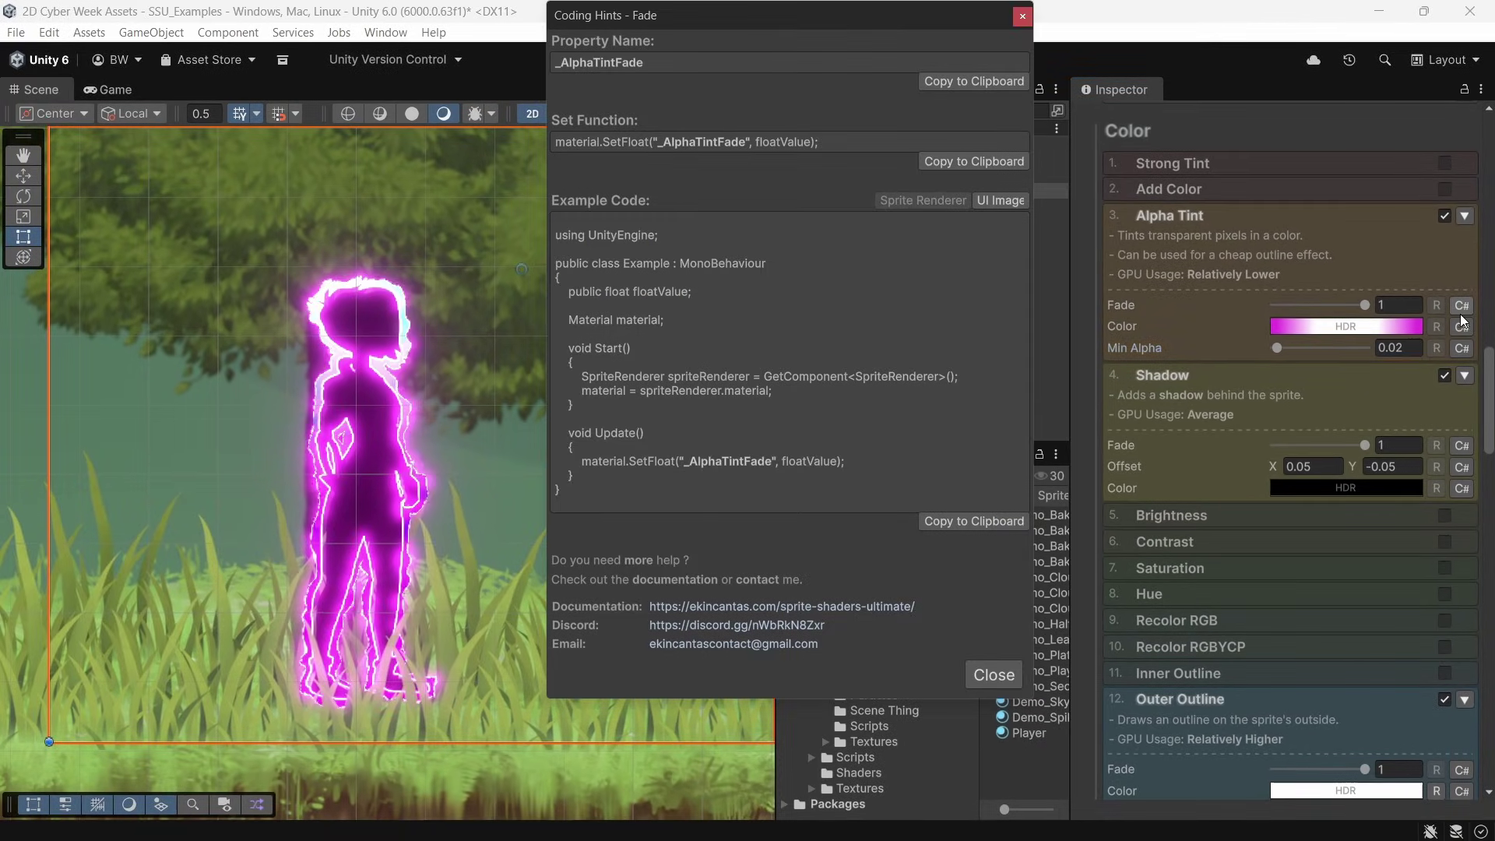
drag(660, 62, 554, 69)
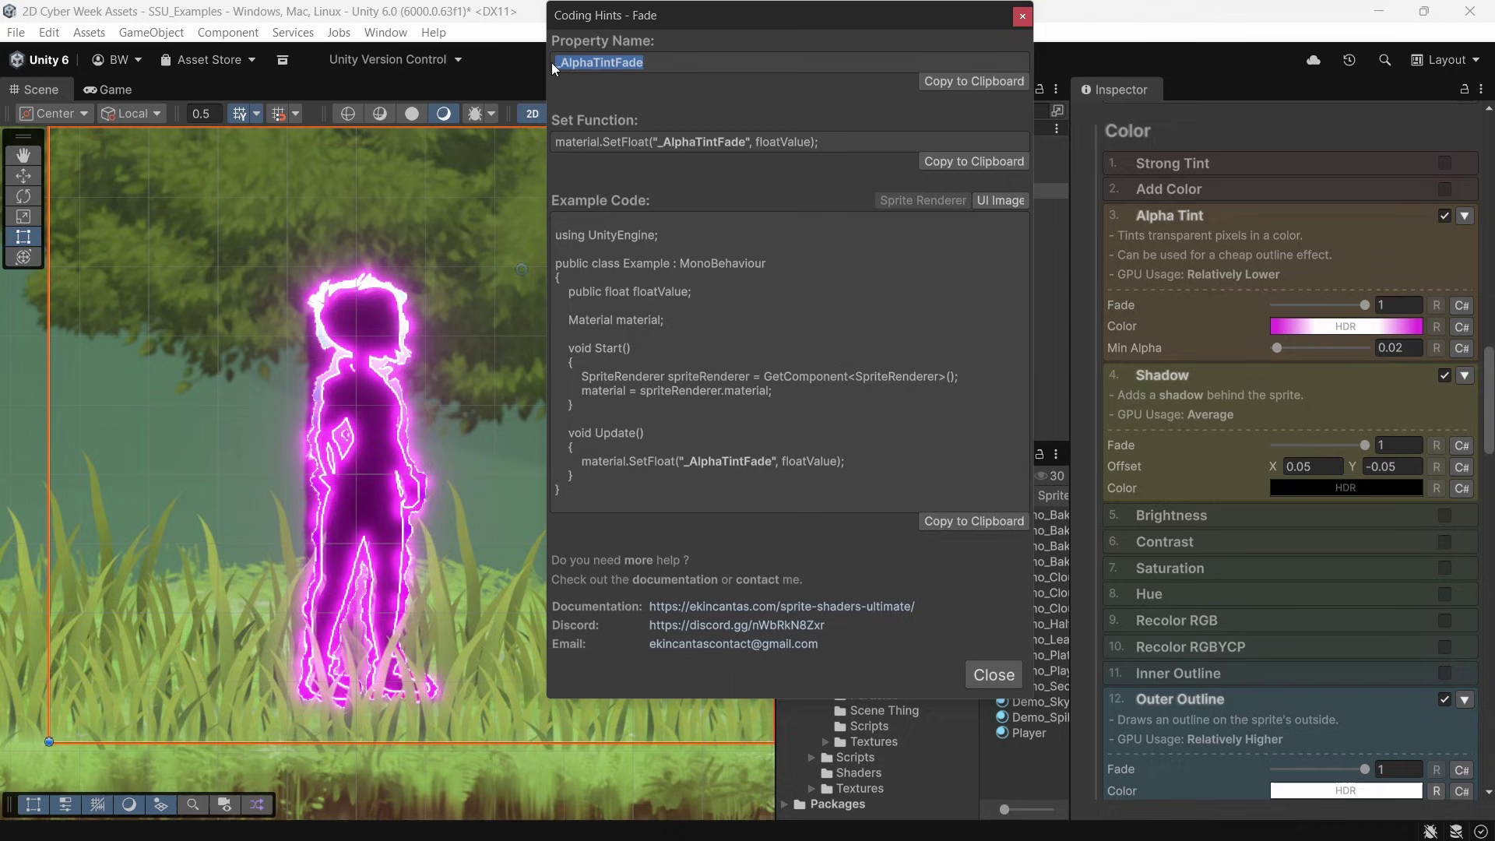
drag(573, 477, 548, 232)
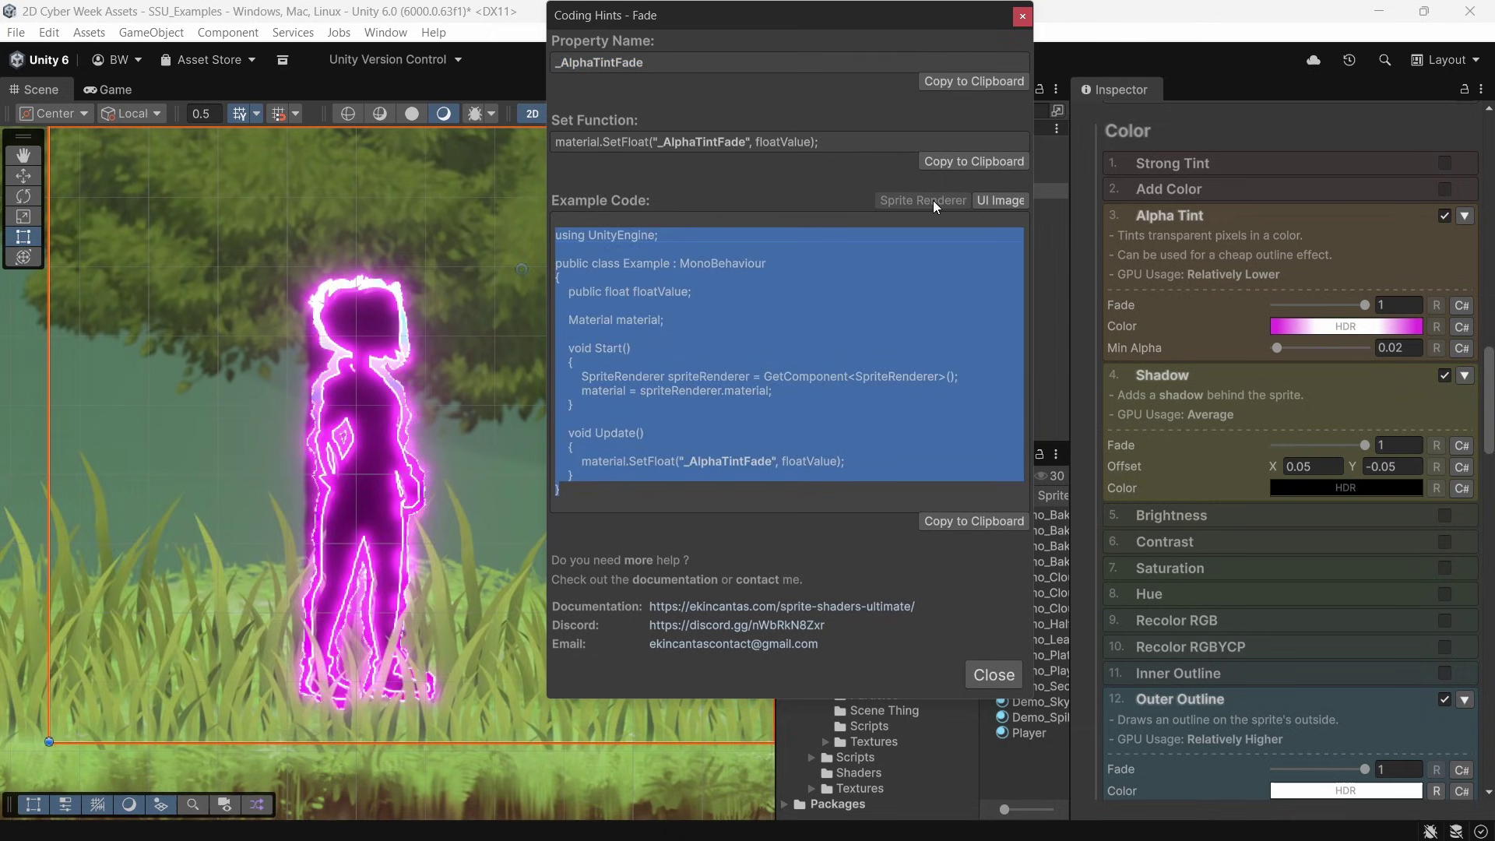
click(995, 203)
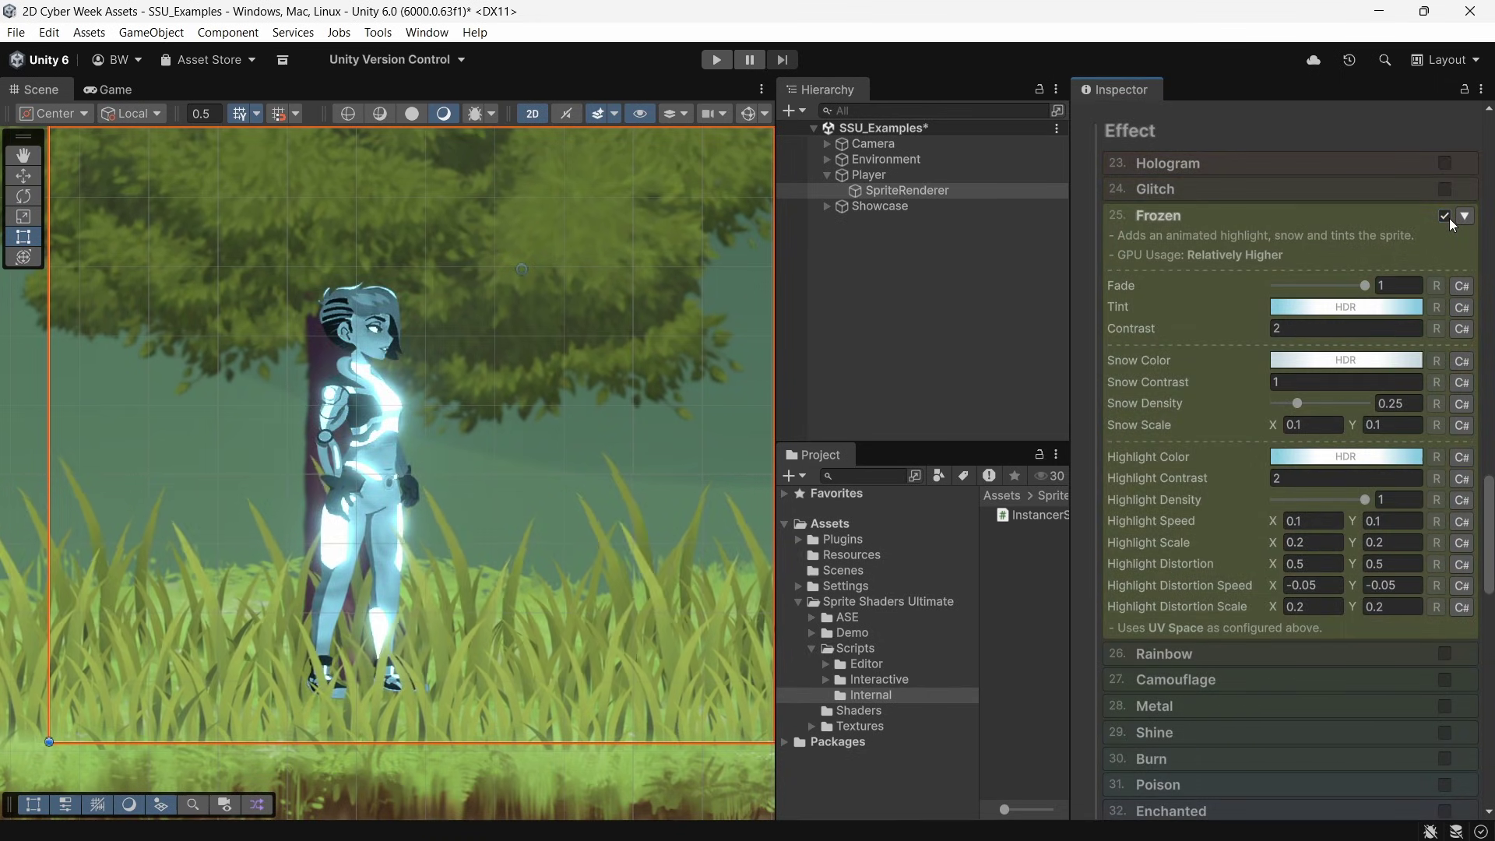
Turn off the Frozen effect and try Texture Layer 2 and Texture Layer 1 on the player sprite.
click(1449, 218)
click(1445, 428)
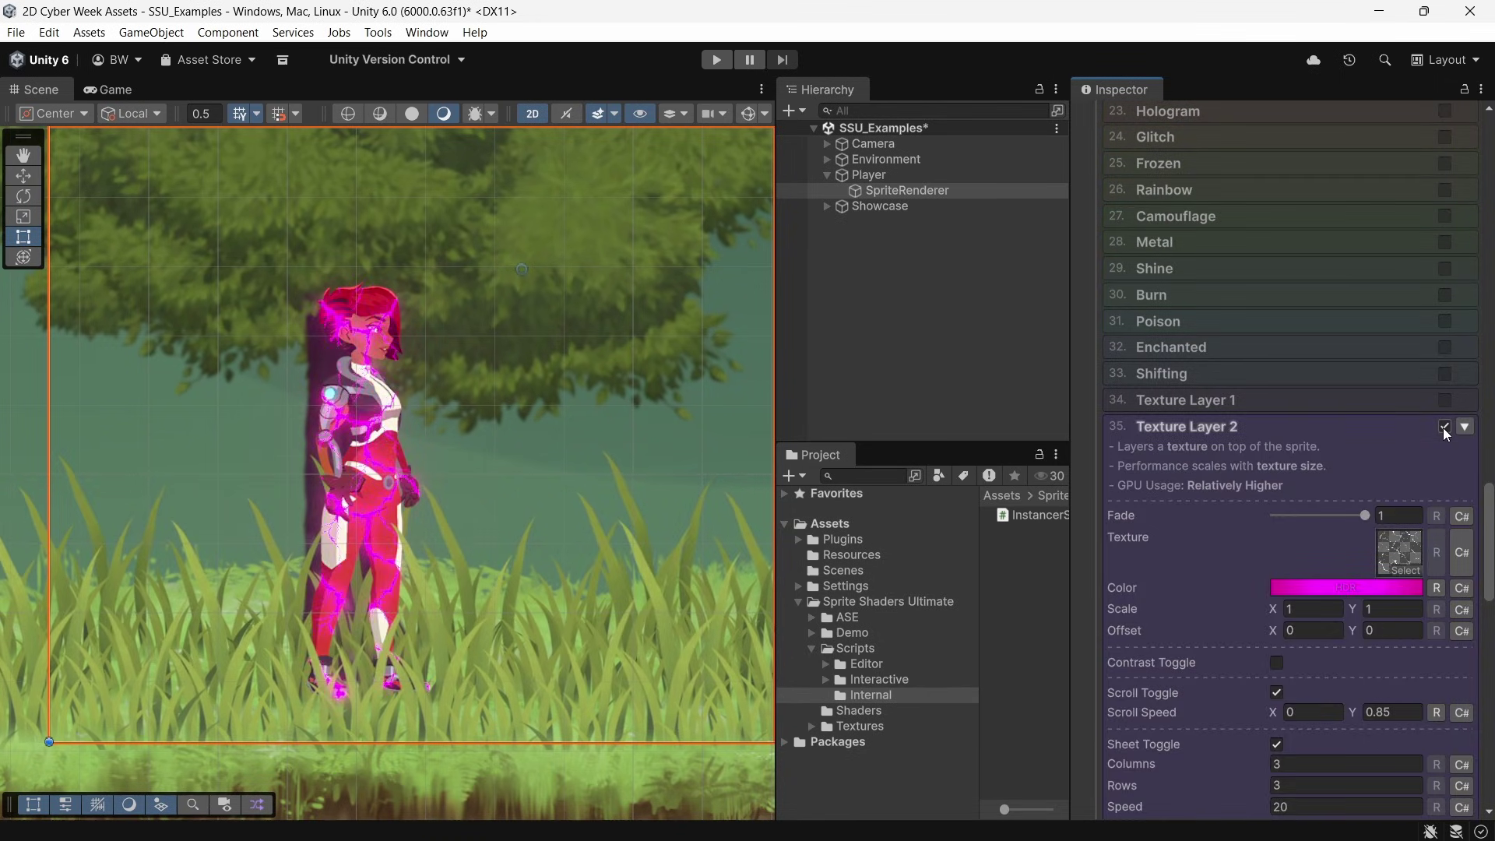
click(1445, 401)
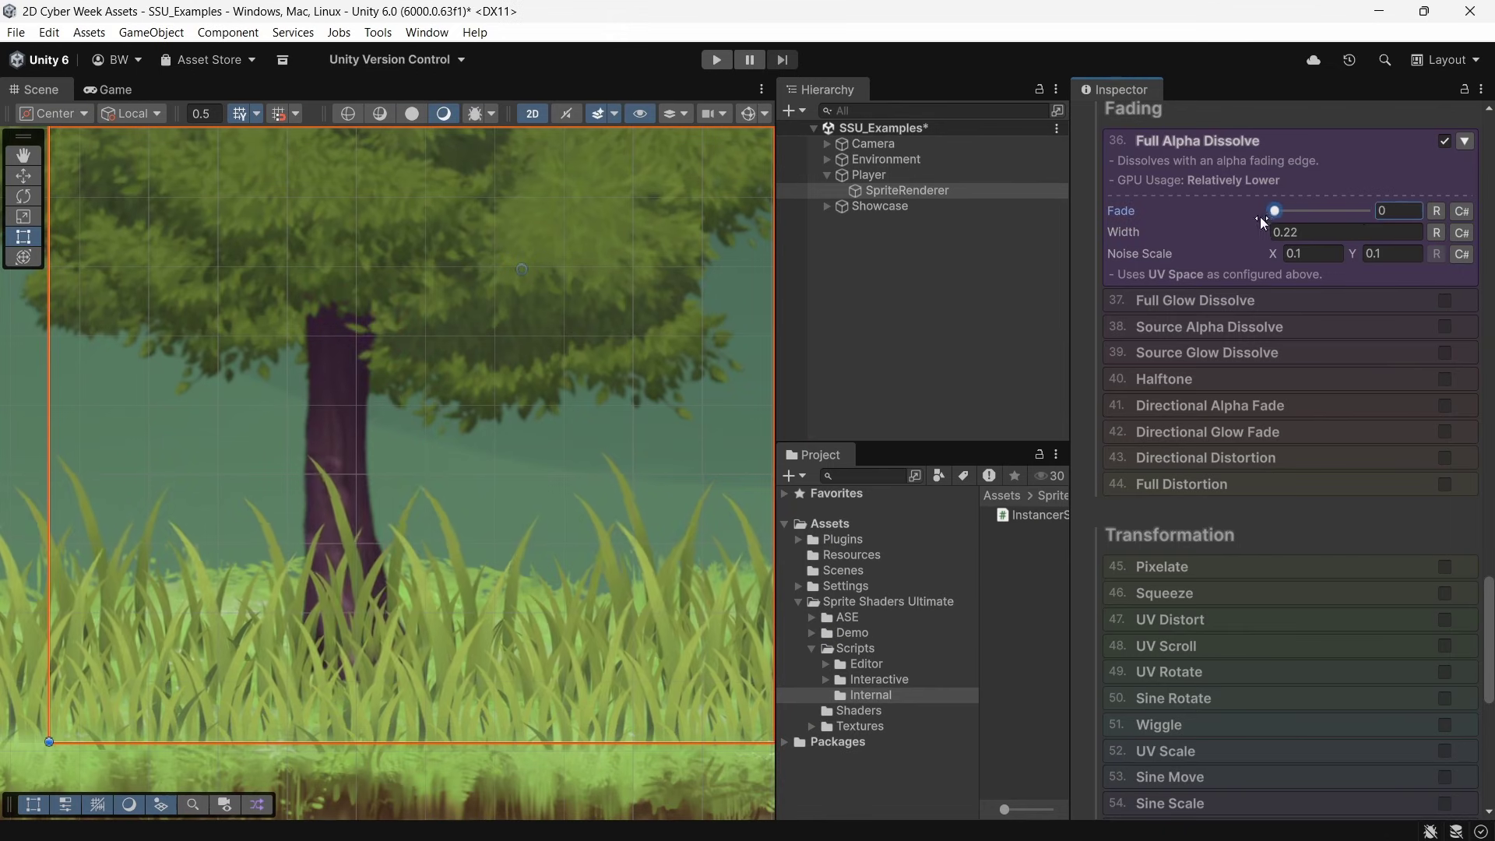
Try different Fade amounts for the Full Glow Dissolve, Source Glow Dissolve and Full Distortion effects on the sprite.
drag(1359, 236, 1331, 240)
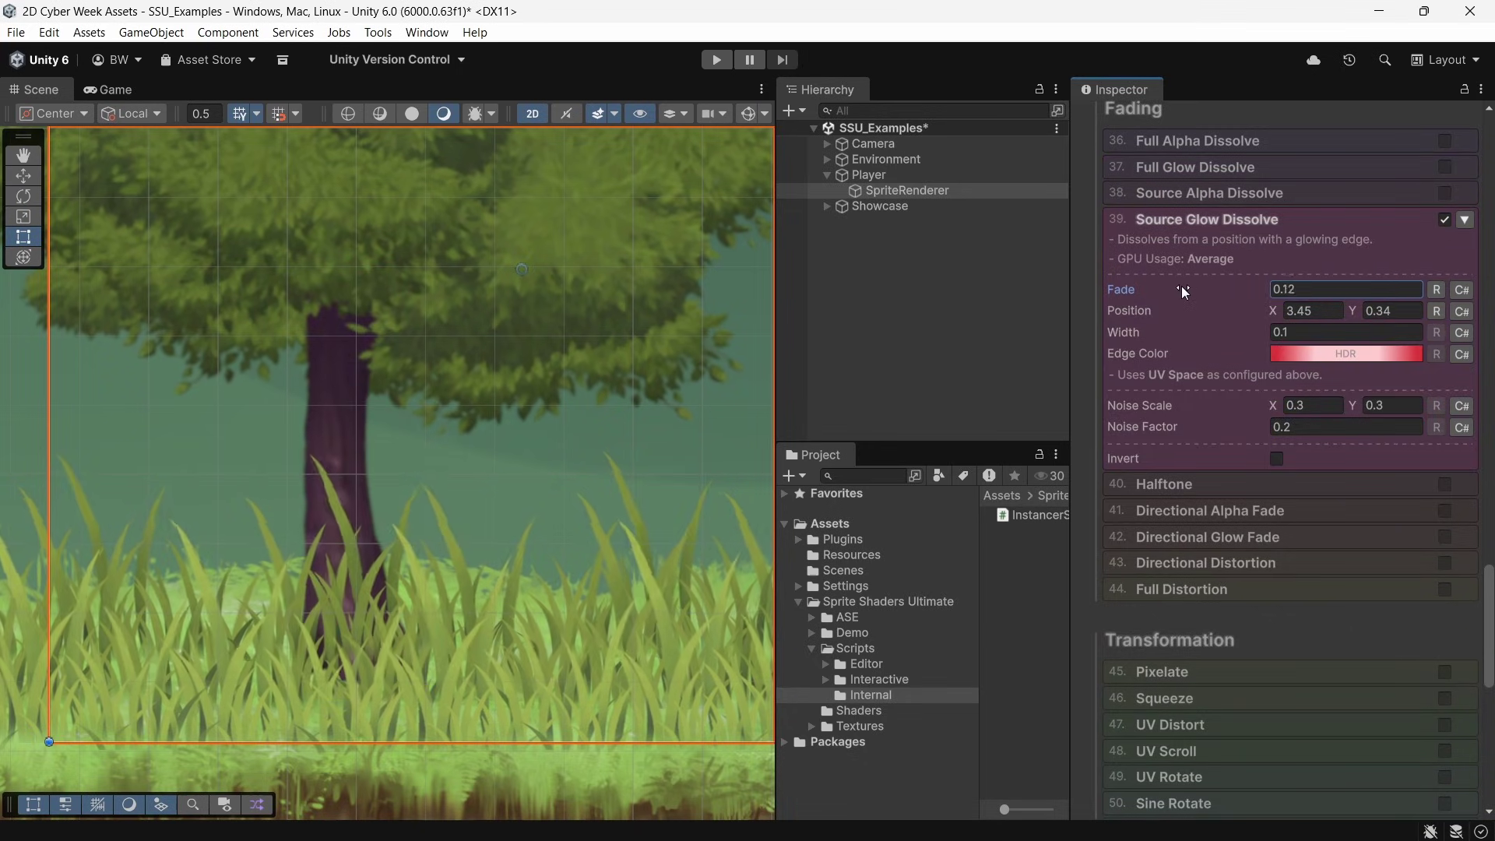
drag(1184, 291, 1212, 288)
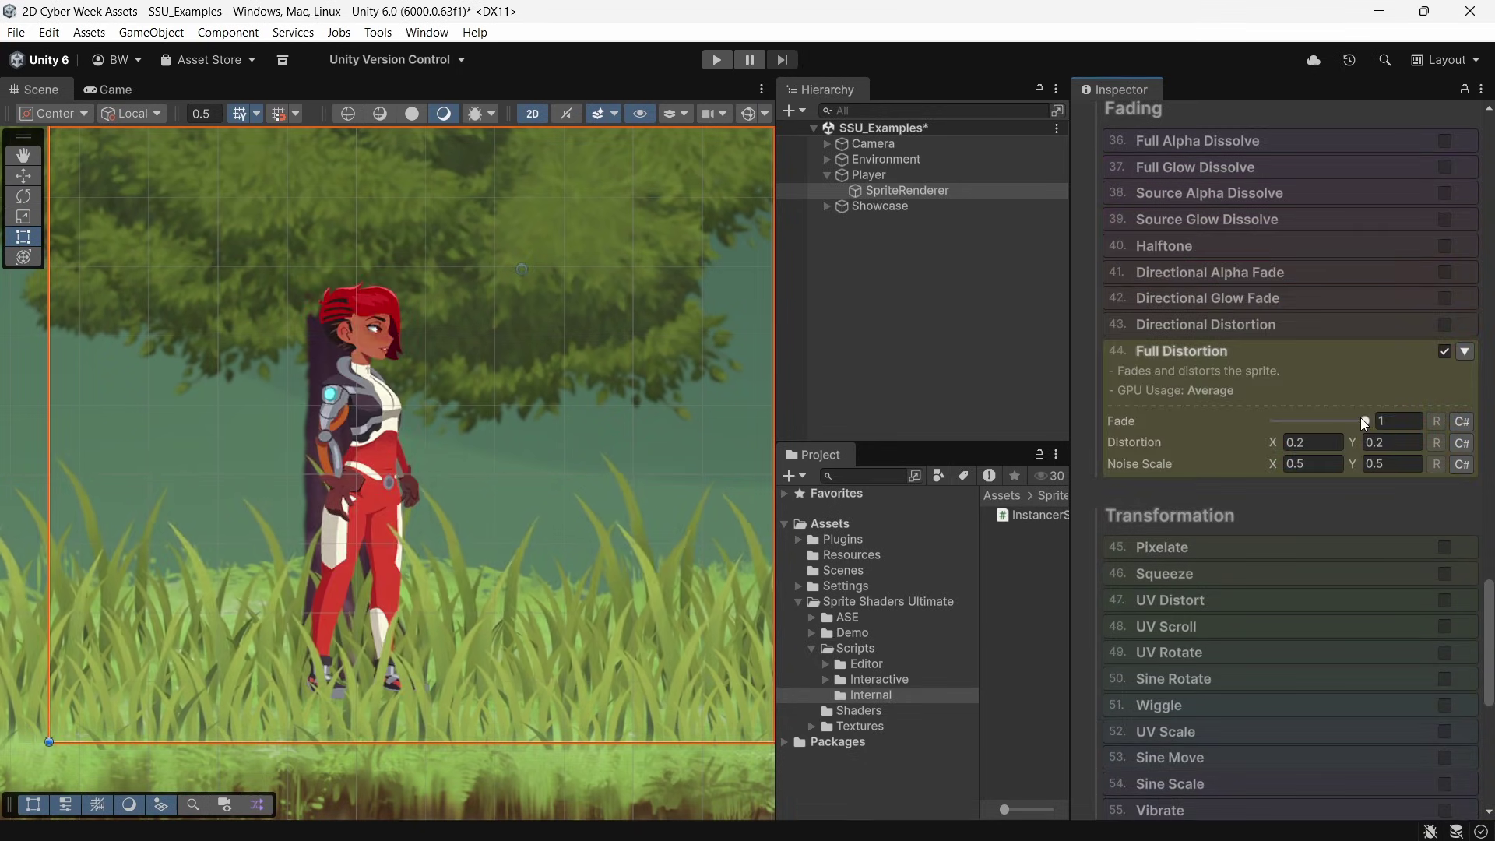
drag(1360, 417, 1245, 418)
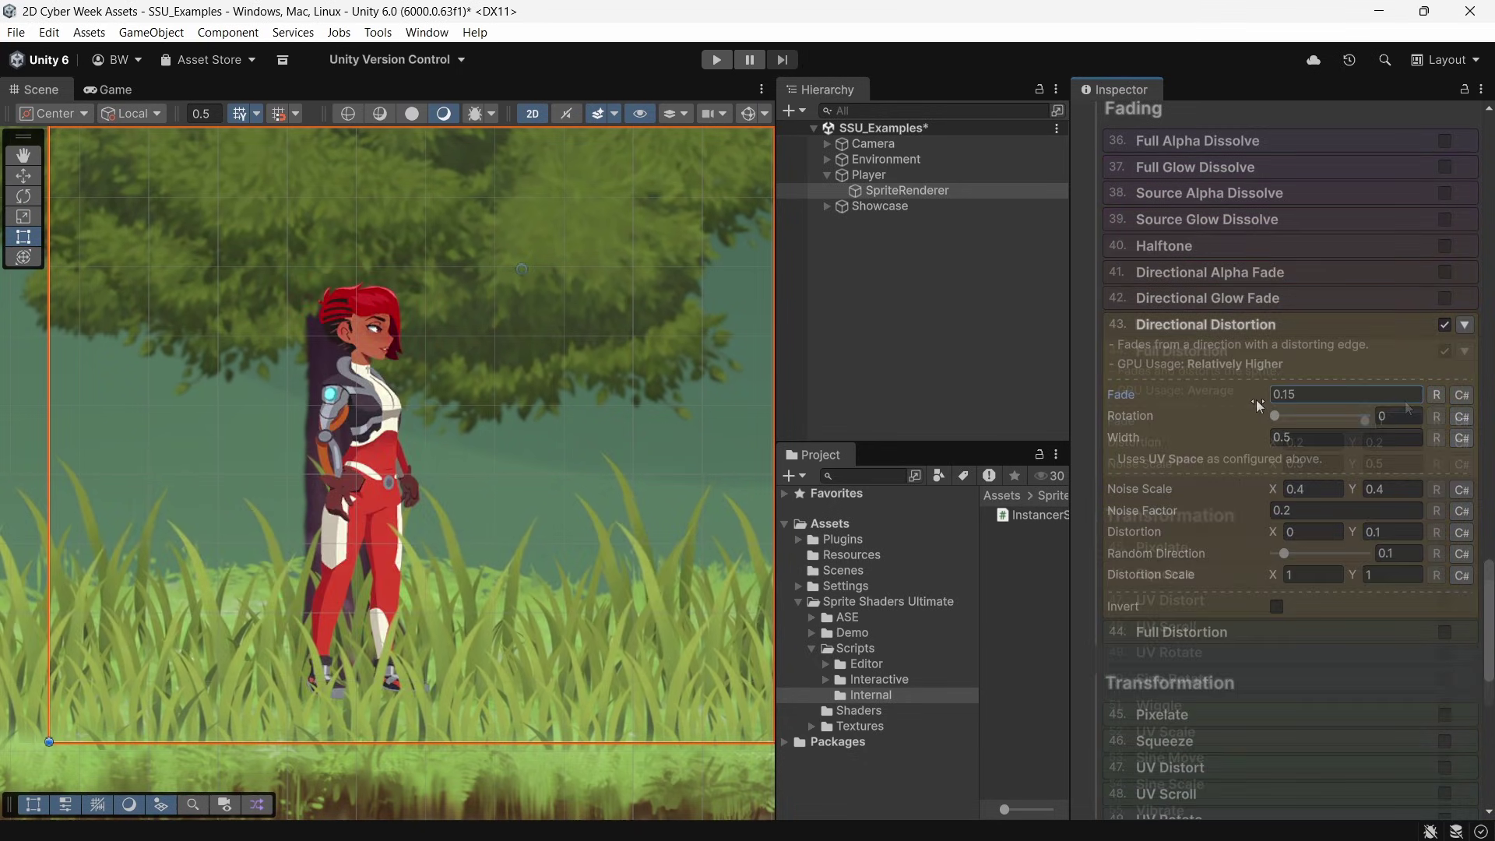
Try the Directional Distortion's Fade at values around -3.3 and test its Rotation, leaving Rotation at 0.
mouse_move(1177, 402)
mouse_down()
mouse_move(1020, 408)
mouse_move(1154, 414)
mouse_up()
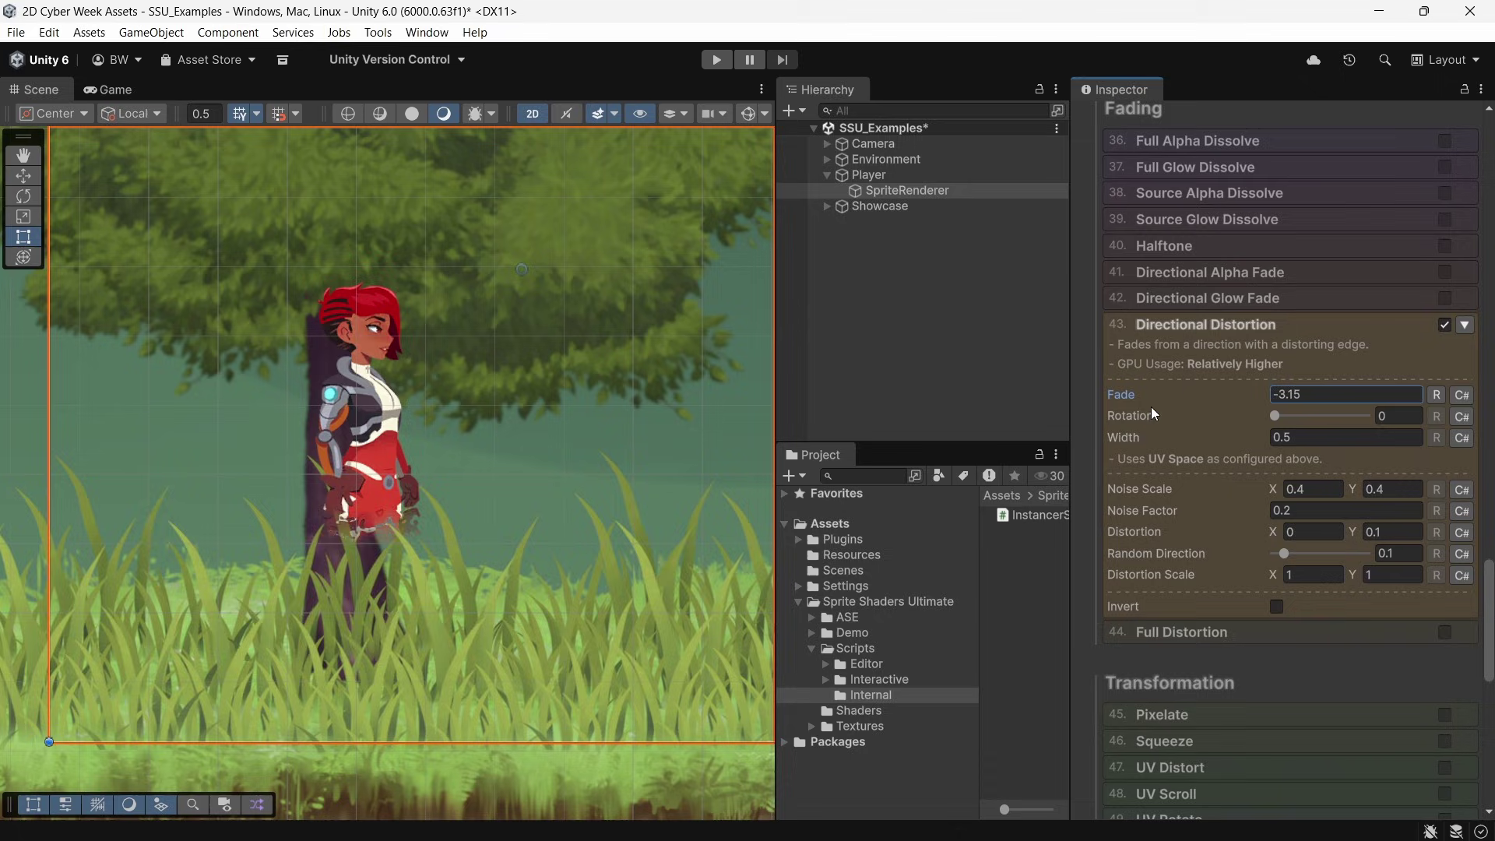
click(1398, 416)
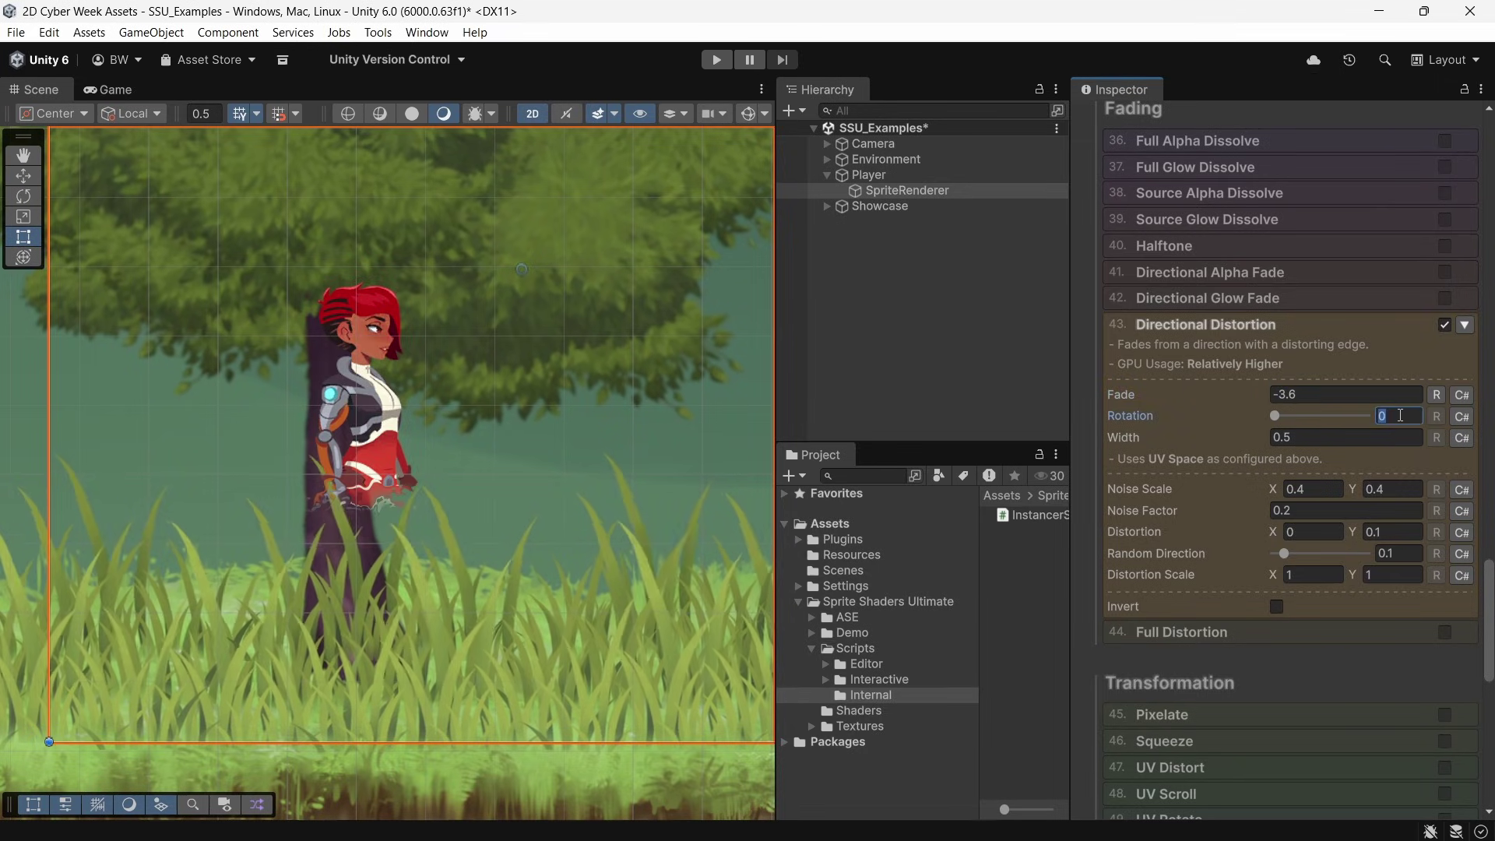
mouse_move(1241, 415)
mouse_down()
mouse_move(1201, 416)
mouse_move(1260, 400)
mouse_up()
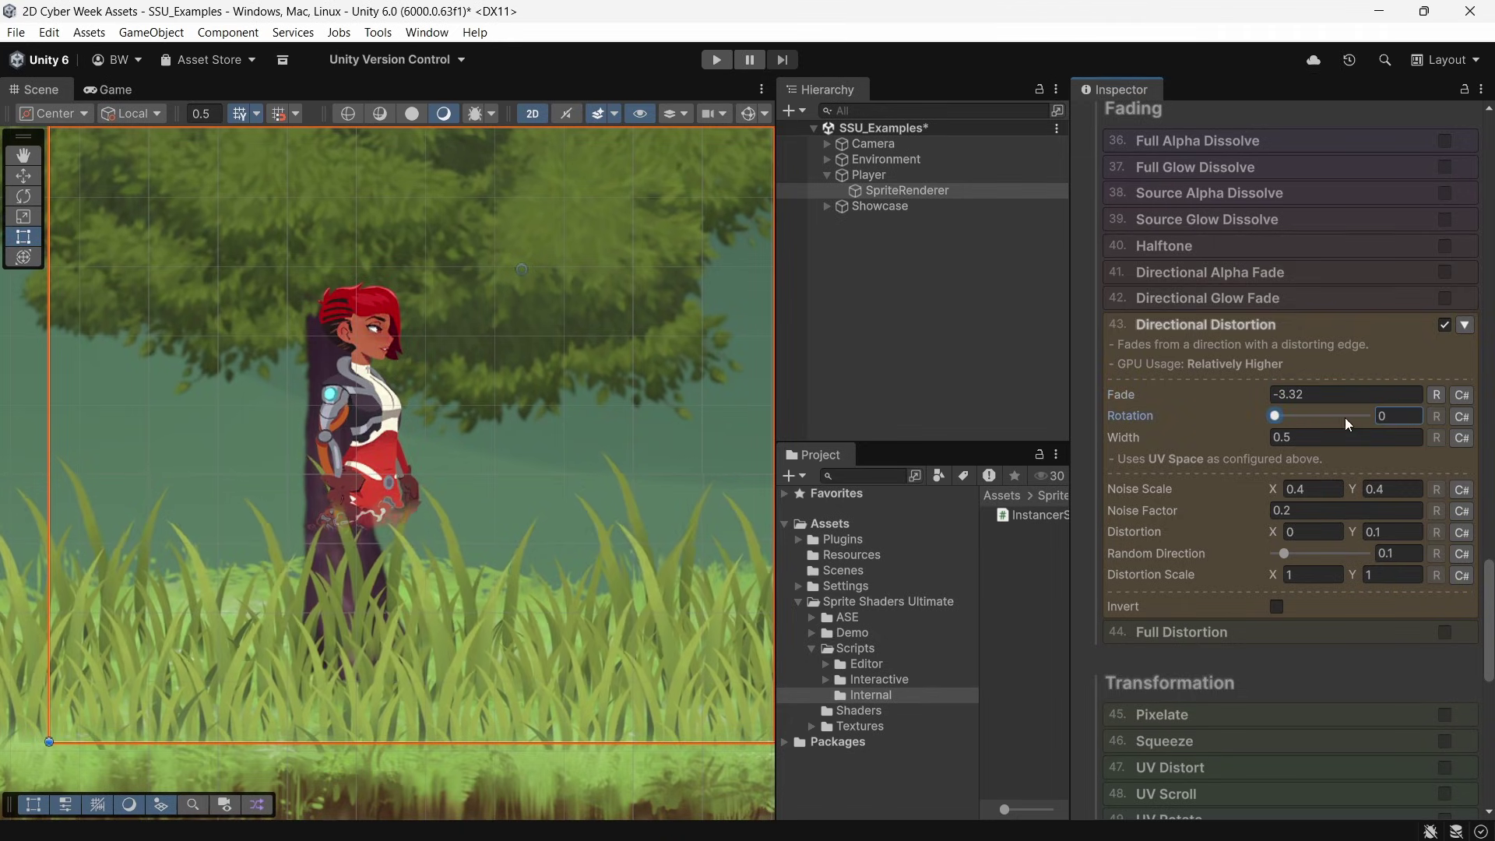
mouse_move(1249, 394)
mouse_down()
mouse_move(1188, 403)
mouse_move(1247, 406)
mouse_up()
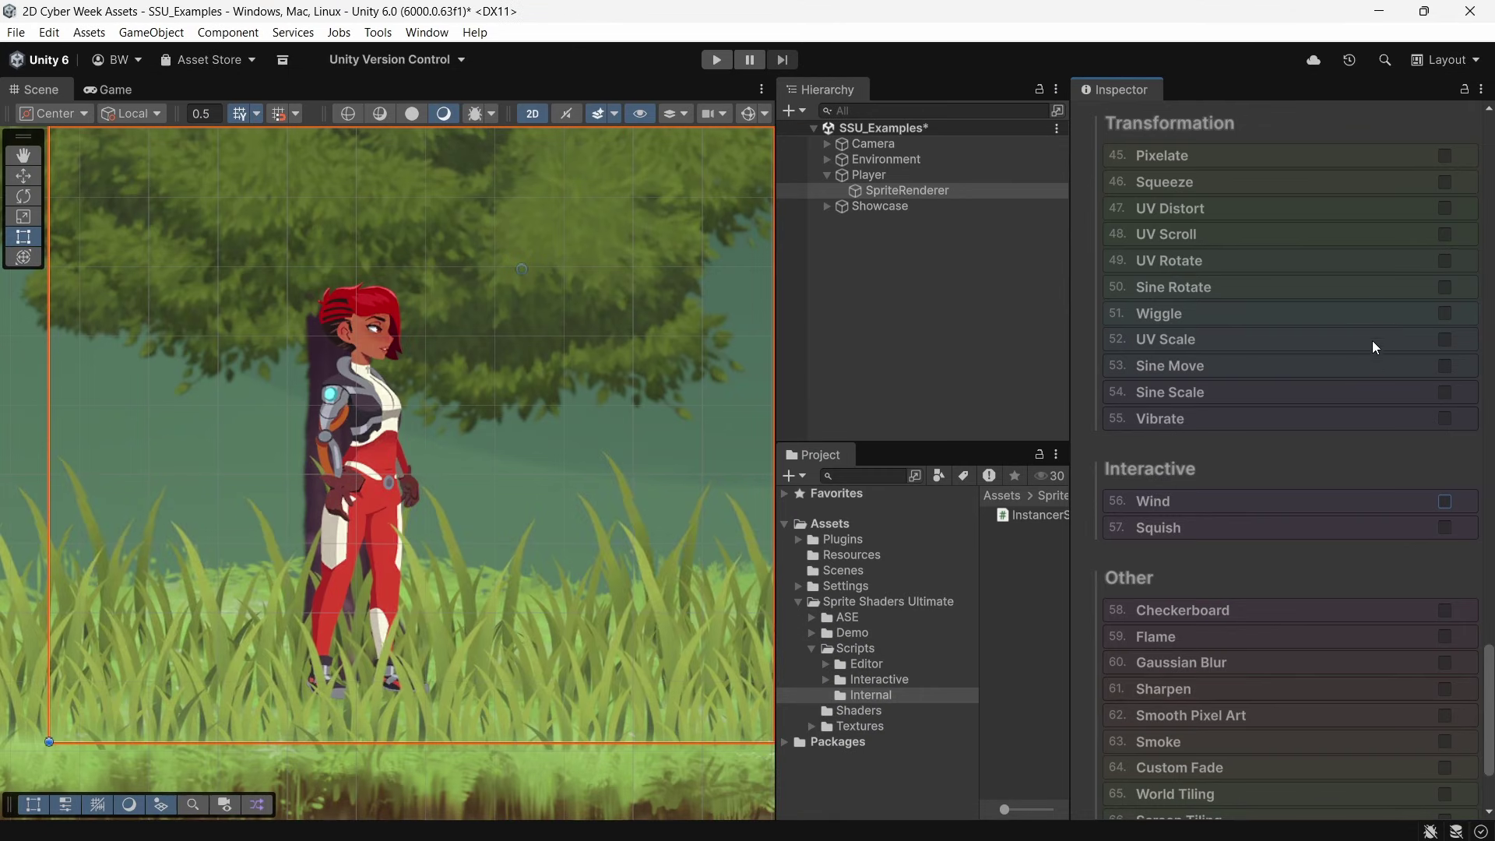
Preview the Pixelate, UV Distort, Wiggle, Vibrate and Sine Move effects one at a time, switching each off before trying another.
click(1445, 156)
click(1446, 155)
click(1447, 206)
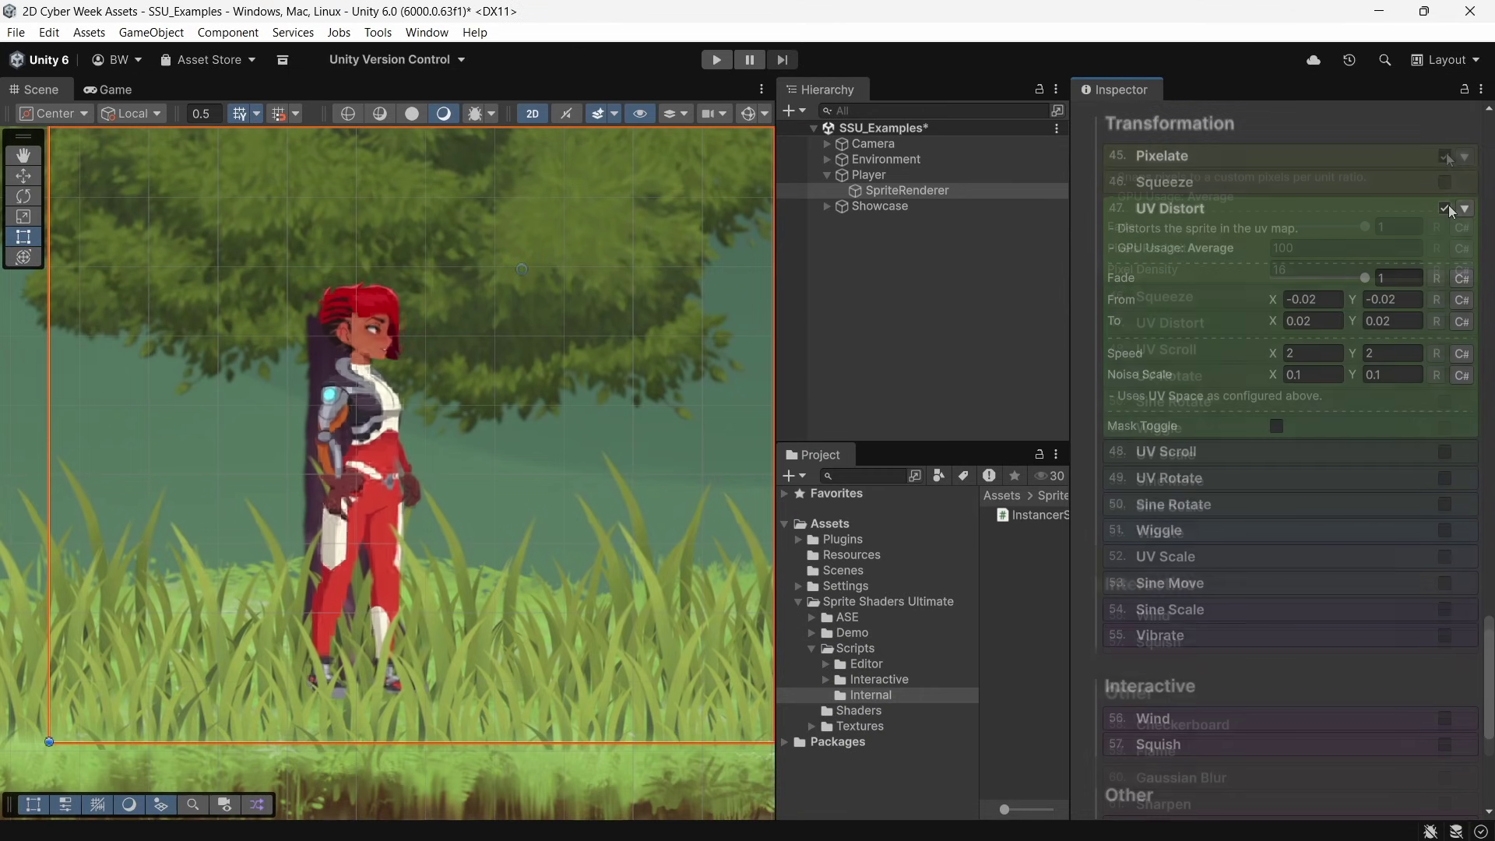
click(1447, 205)
click(1446, 313)
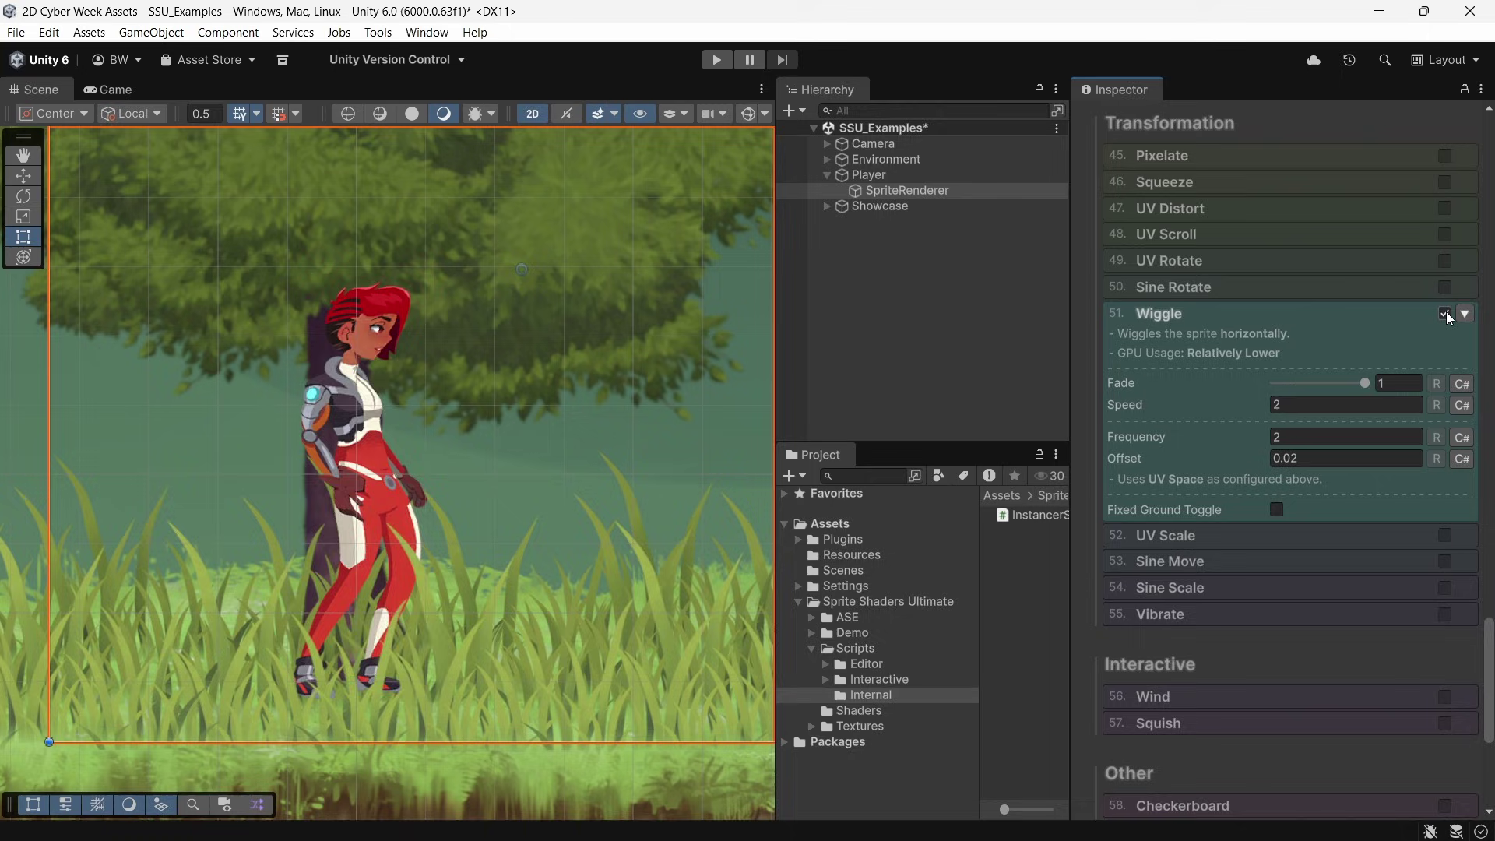
click(1446, 313)
click(1446, 418)
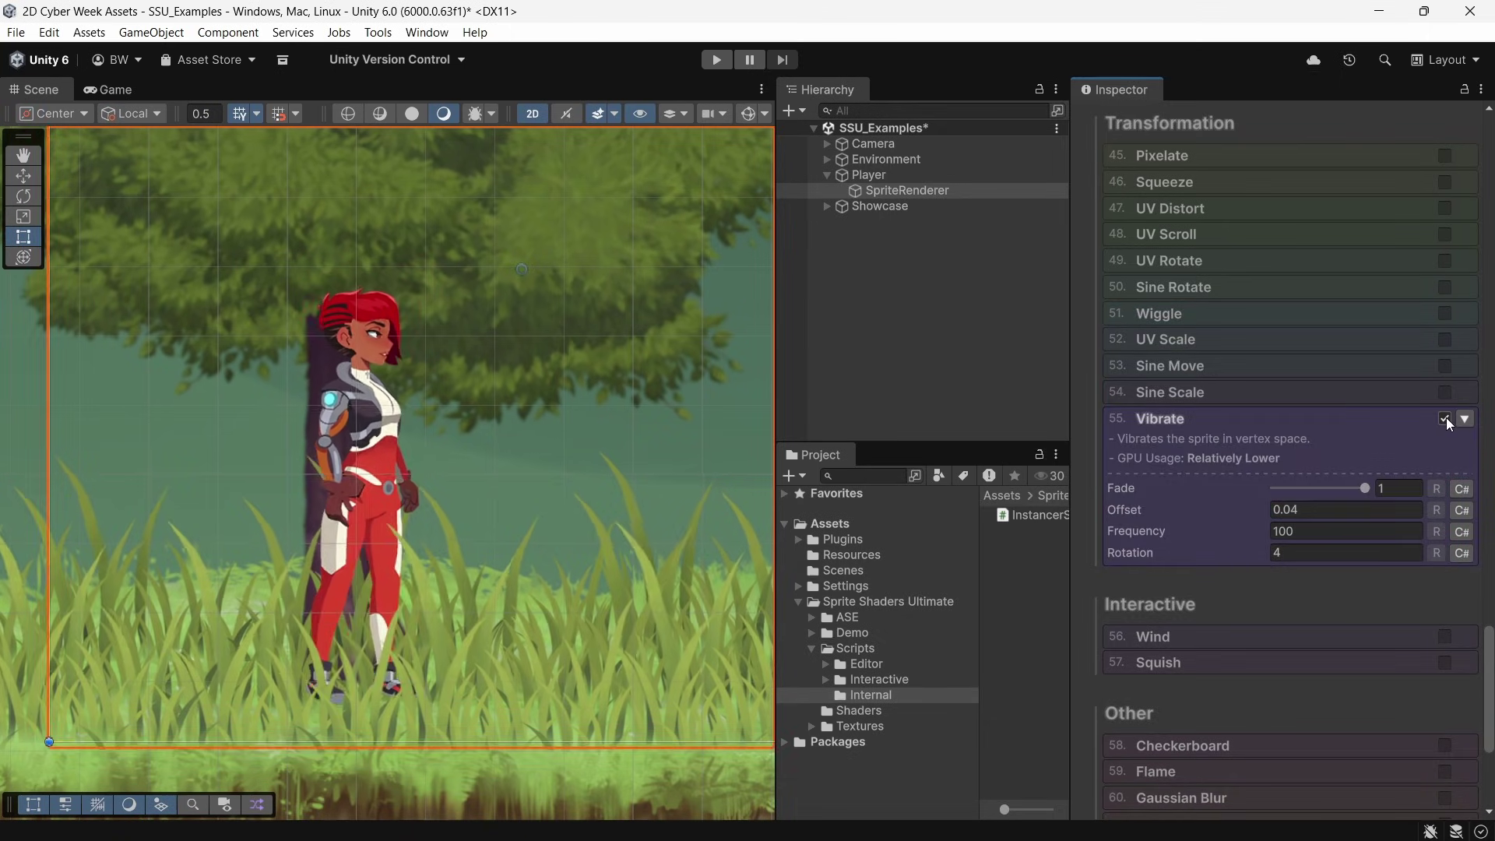
click(1446, 418)
click(1445, 366)
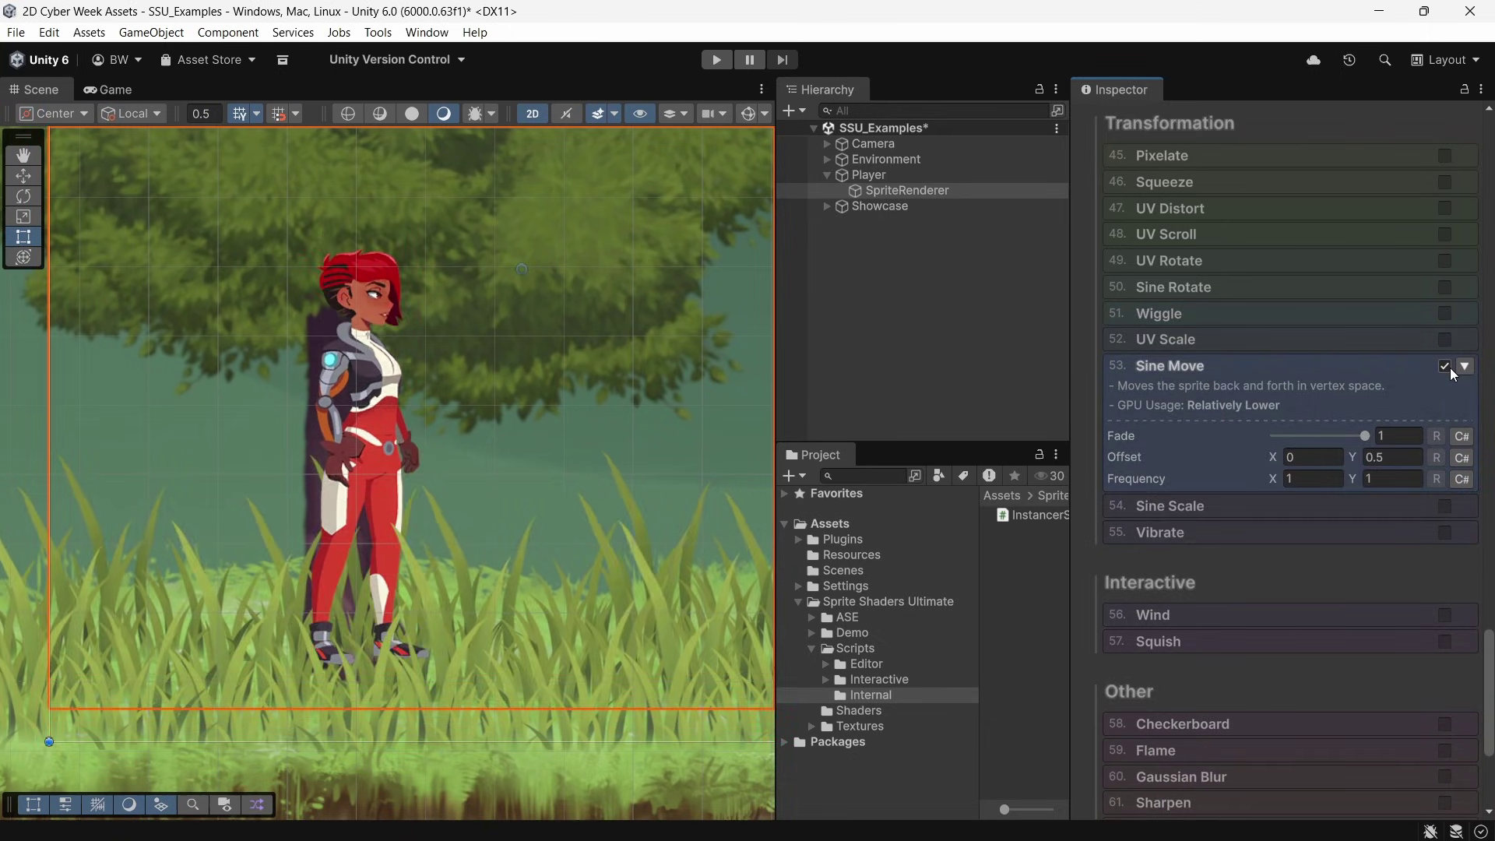
click(1445, 366)
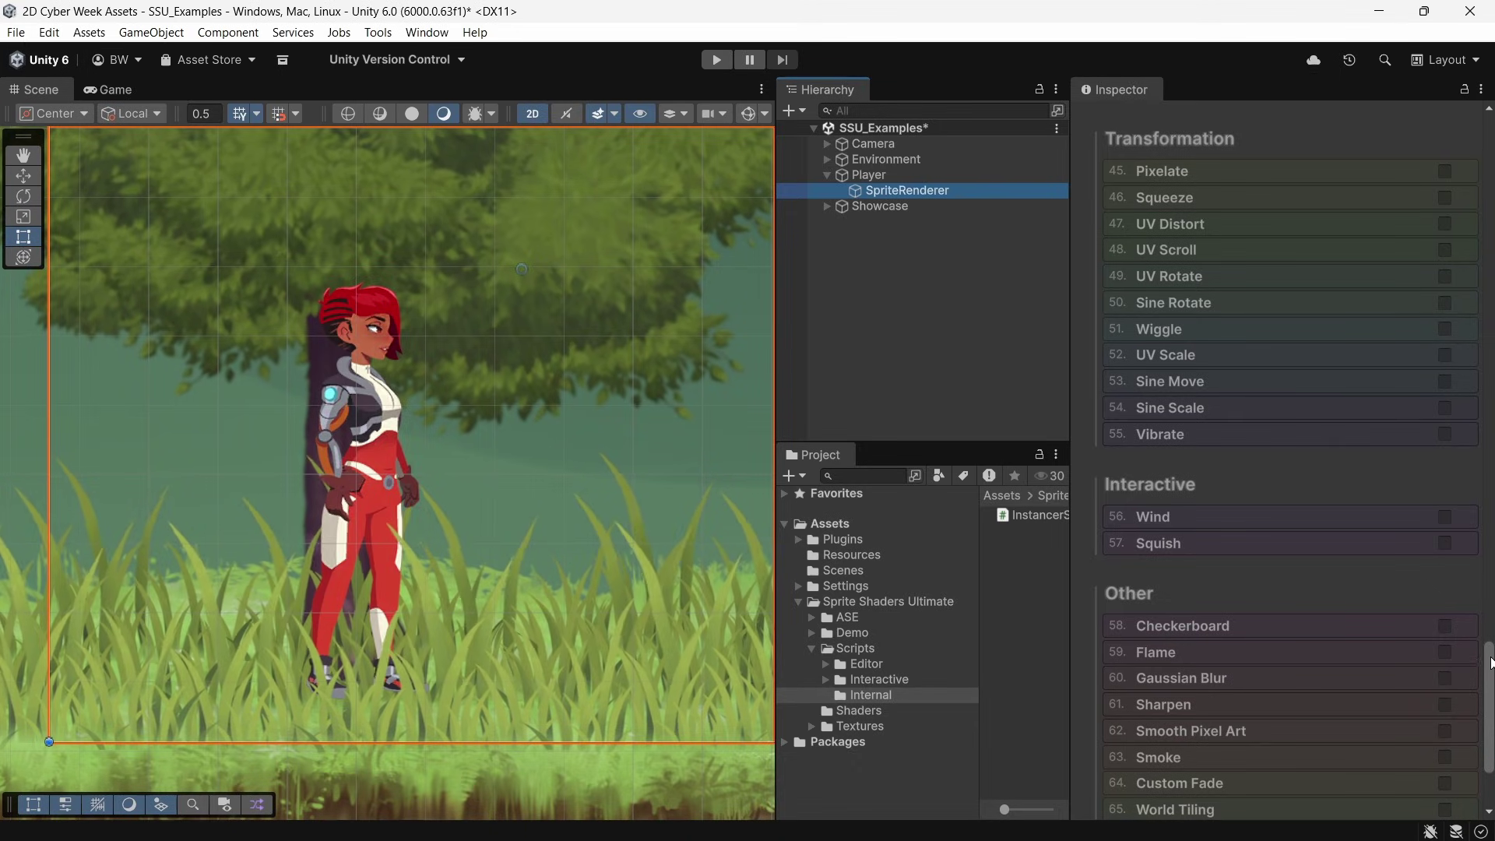
Try the Checkerboard effect on the sprite with its Tiling lowered to 6.69, and turn it off.
drag(1490, 663, 1491, 722)
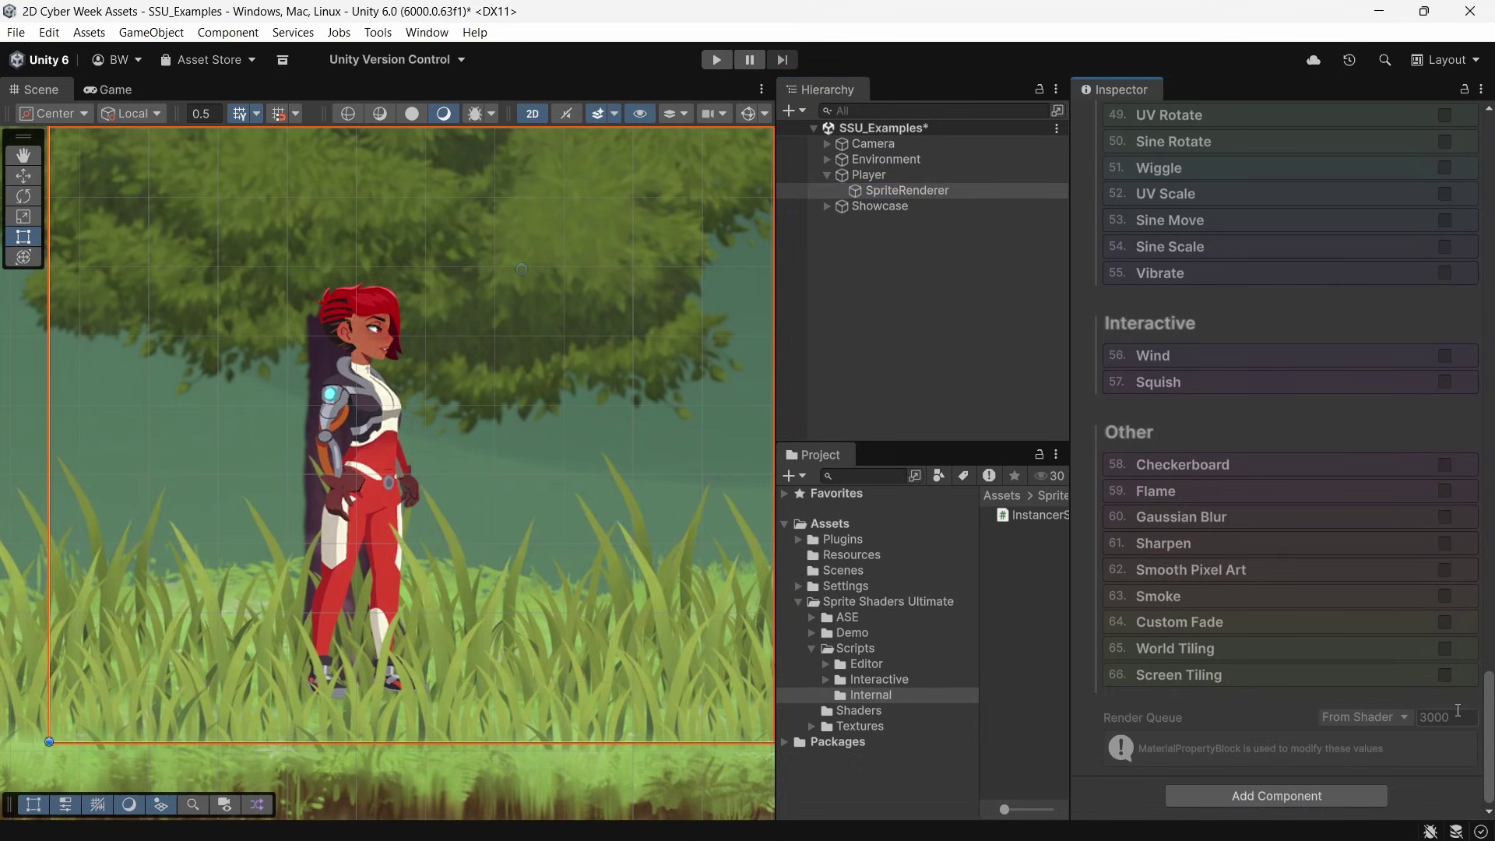
click(1445, 464)
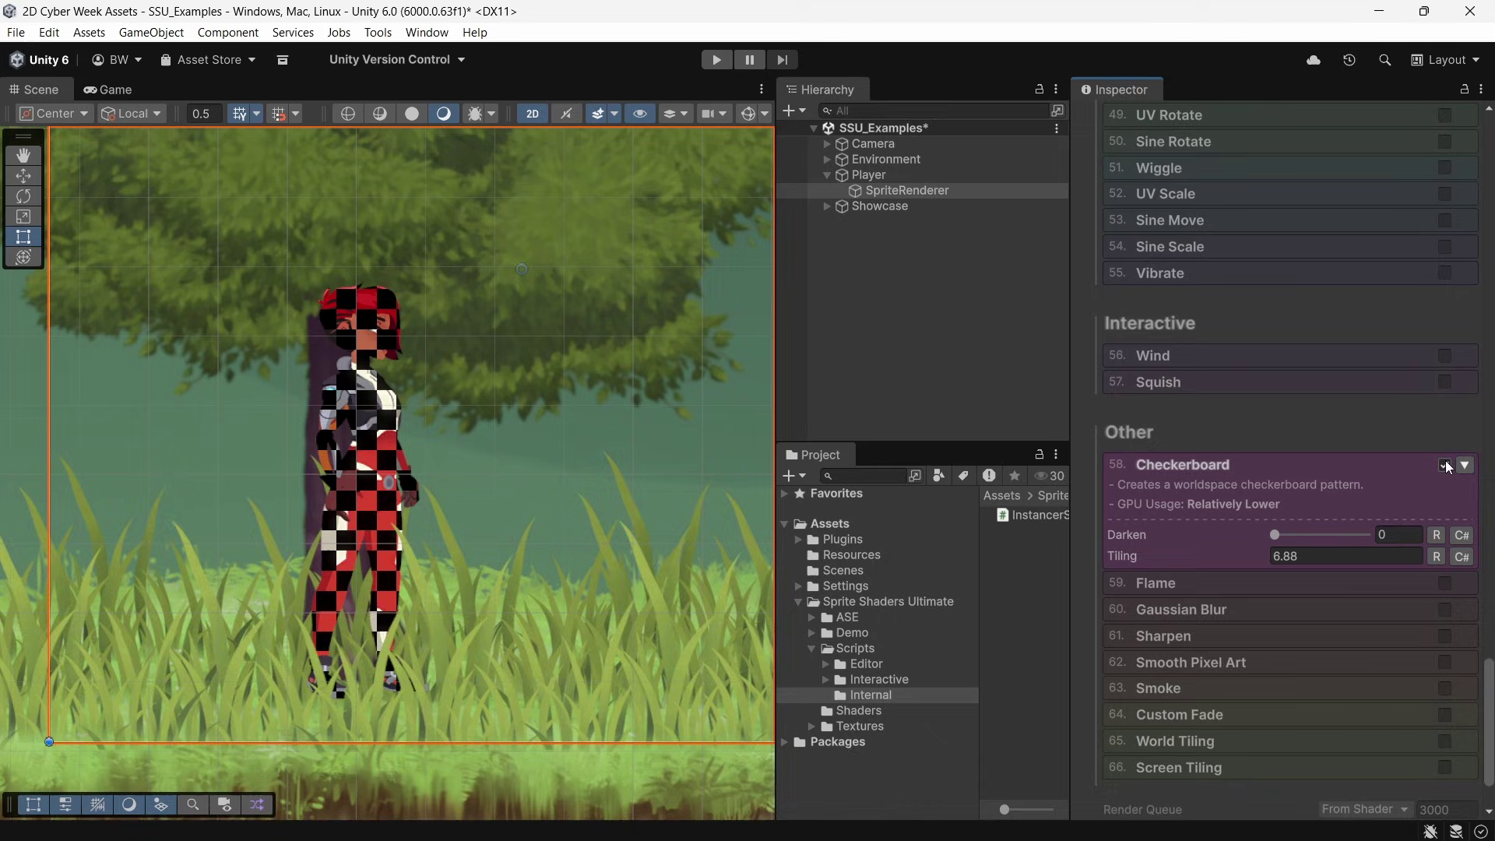
mouse_move(1254, 560)
mouse_down()
mouse_move(1146, 561)
mouse_move(1319, 548)
mouse_move(1233, 558)
mouse_up()
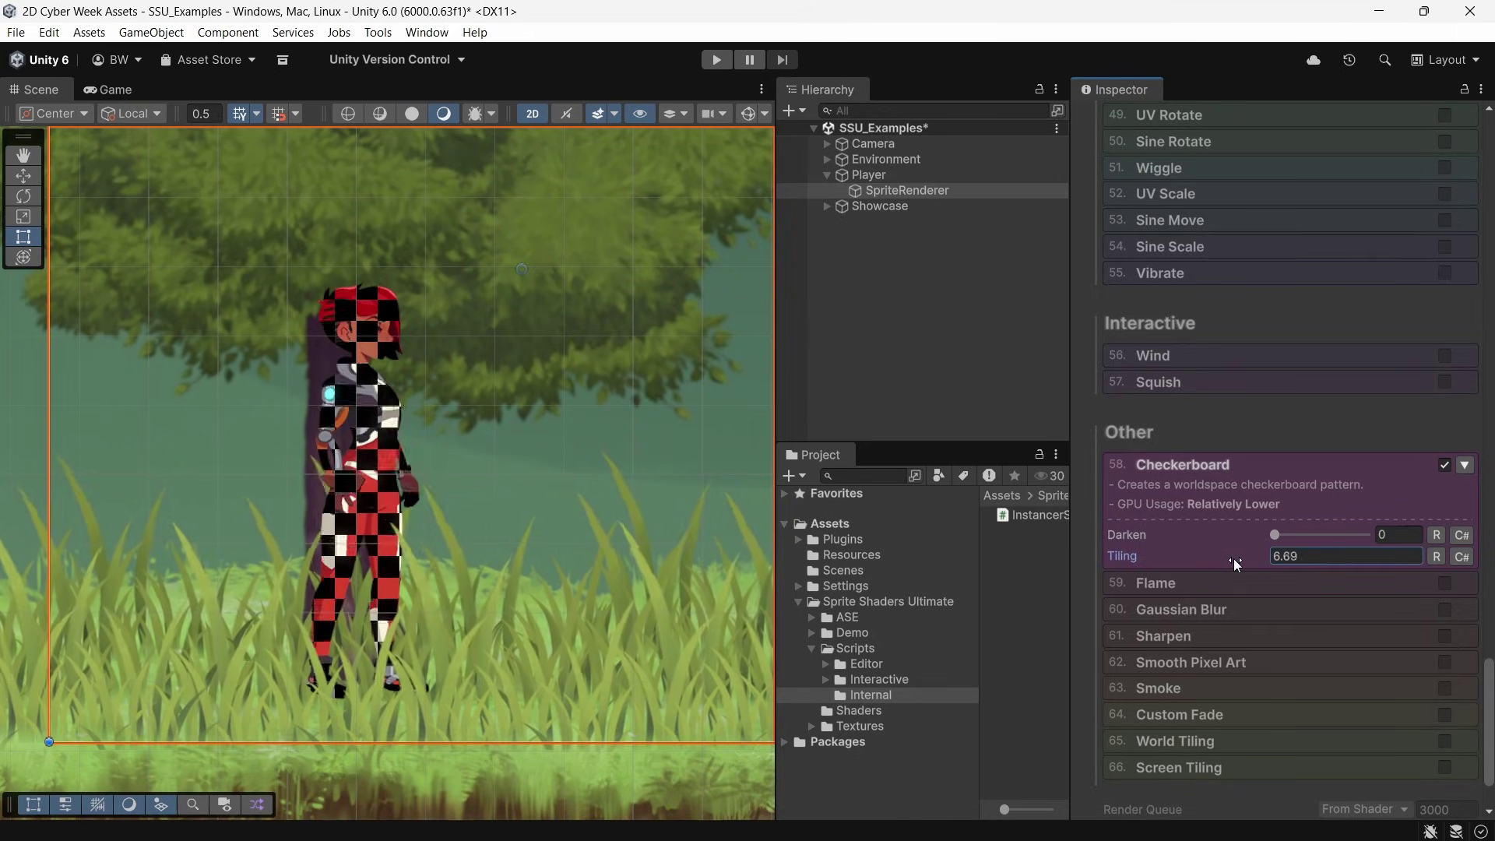
click(1445, 464)
Enable the Flame effect, and open the Flame example in the running SSU_Demo scene to lower its Brightness.
click(1444, 490)
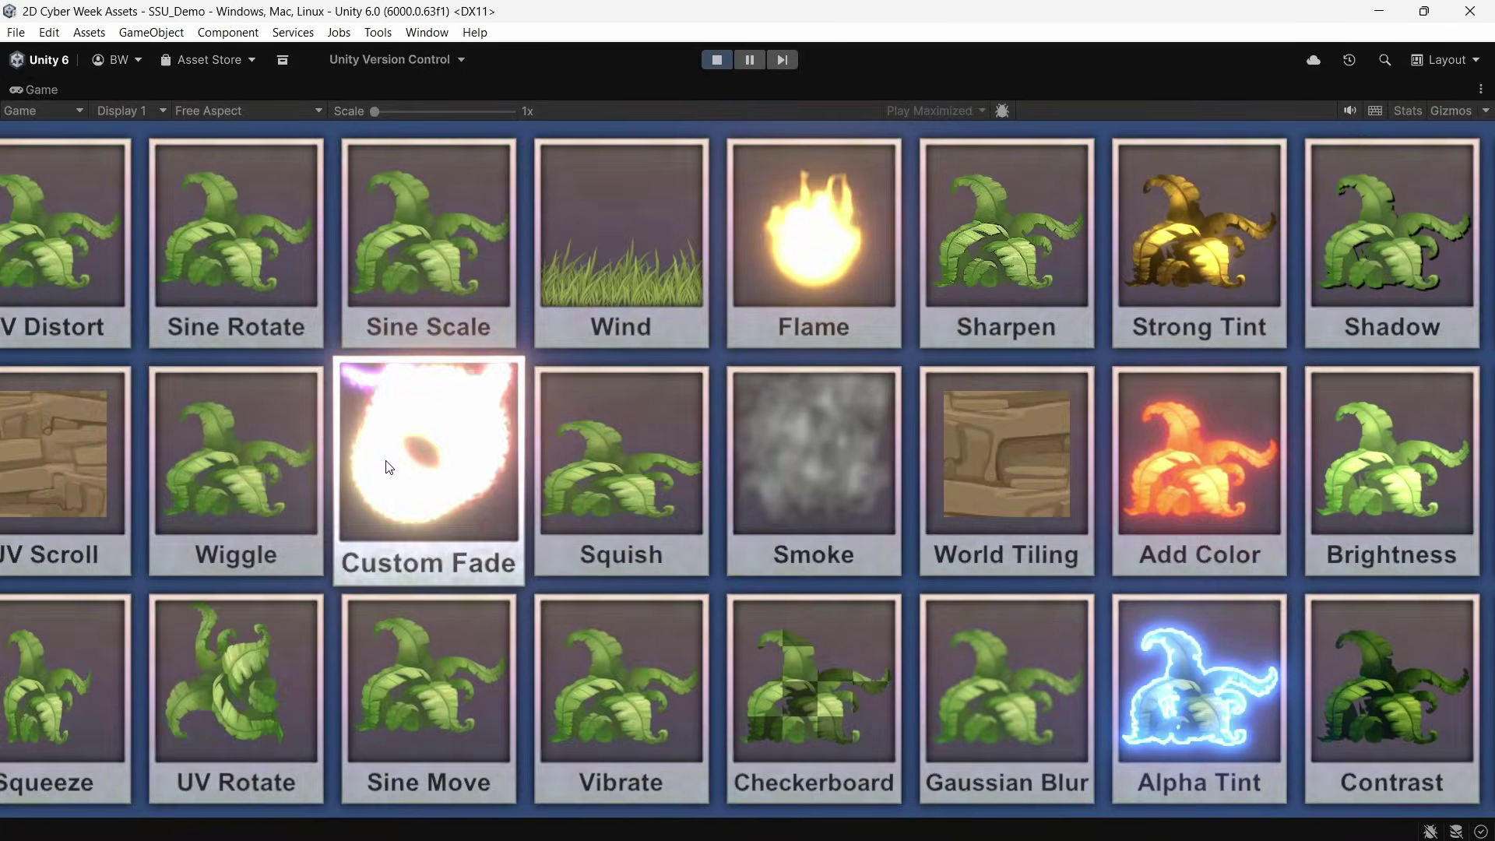
click(807, 246)
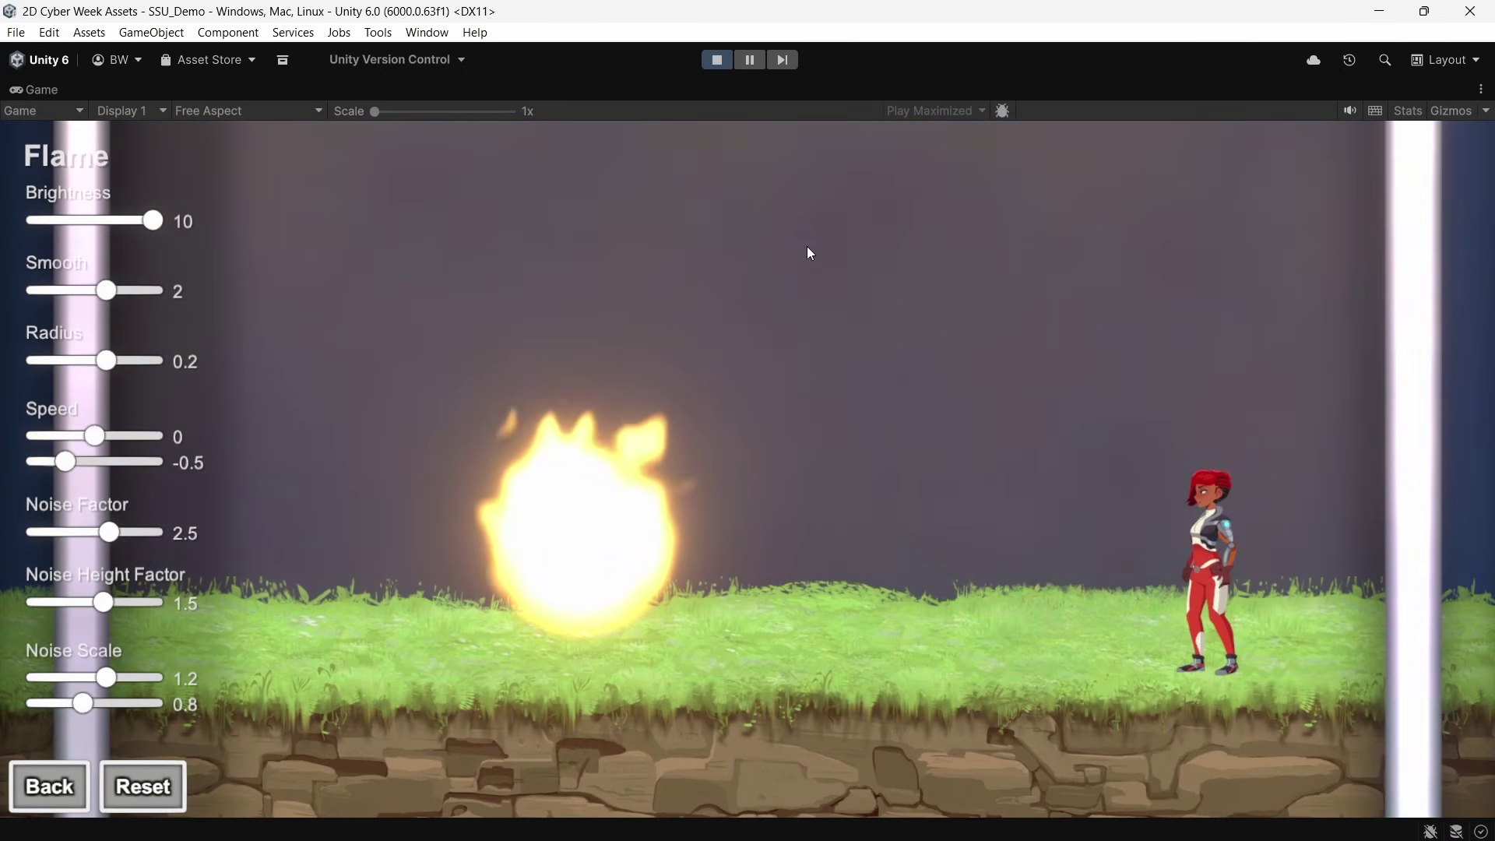
click(147, 223)
drag(146, 222, 78, 222)
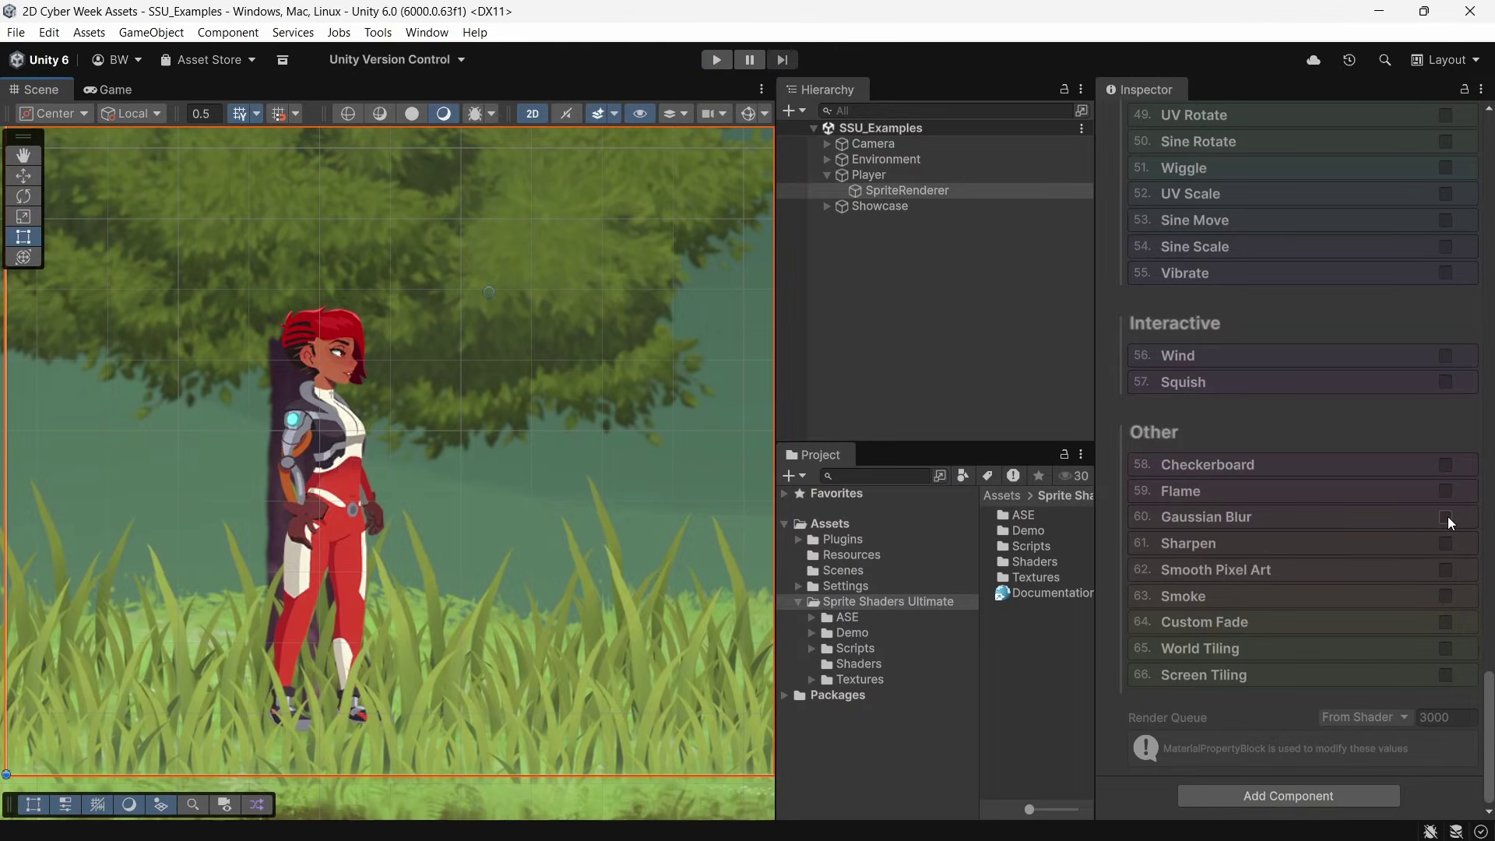
Enable Gaussian Blur on the player sprite with Fade at 1 and Offset at 0.3.
click(1446, 517)
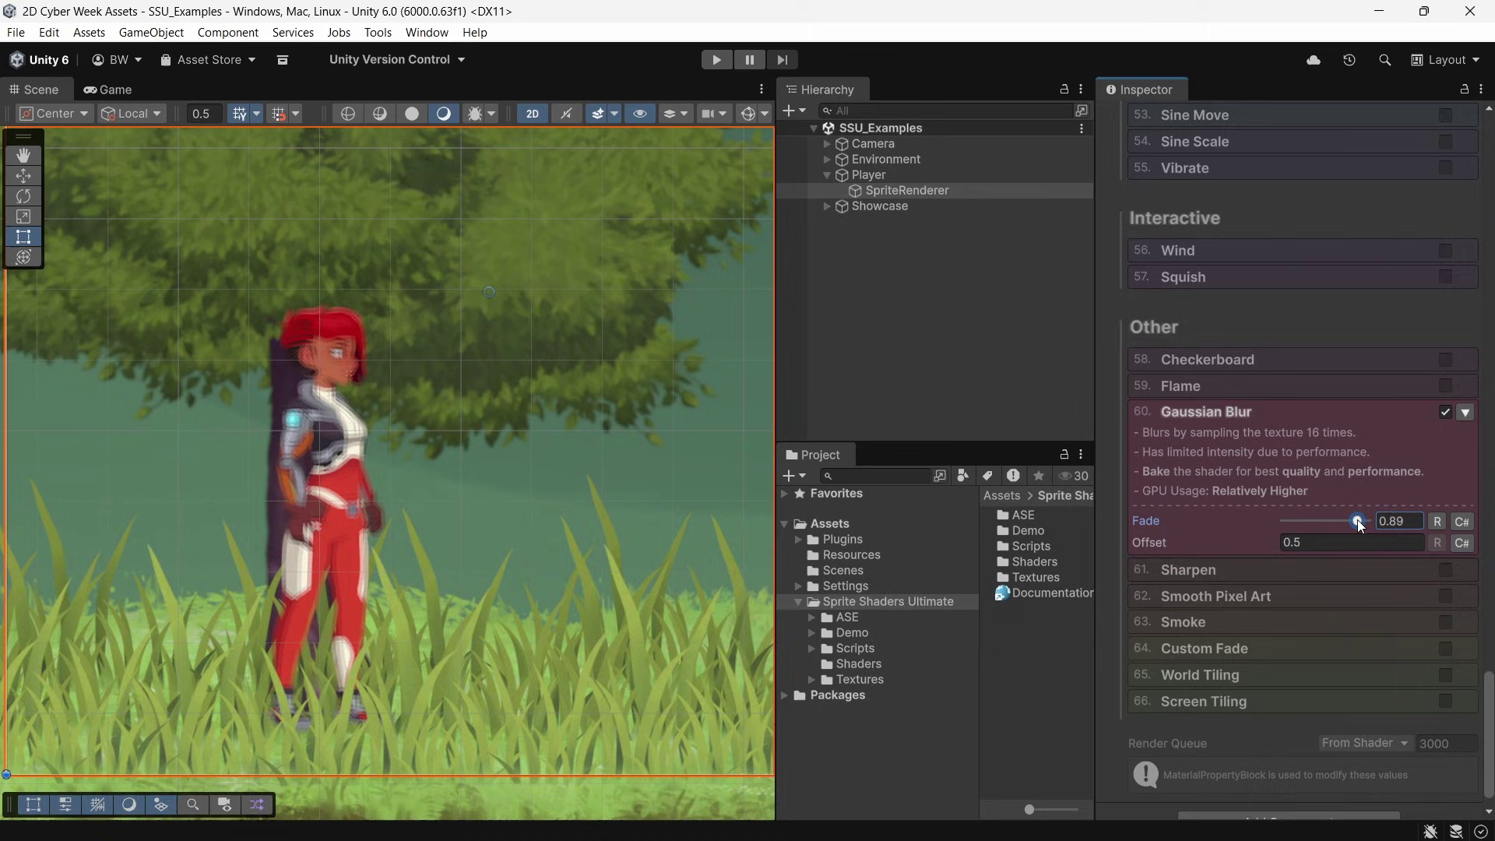
drag(1322, 521, 1363, 522)
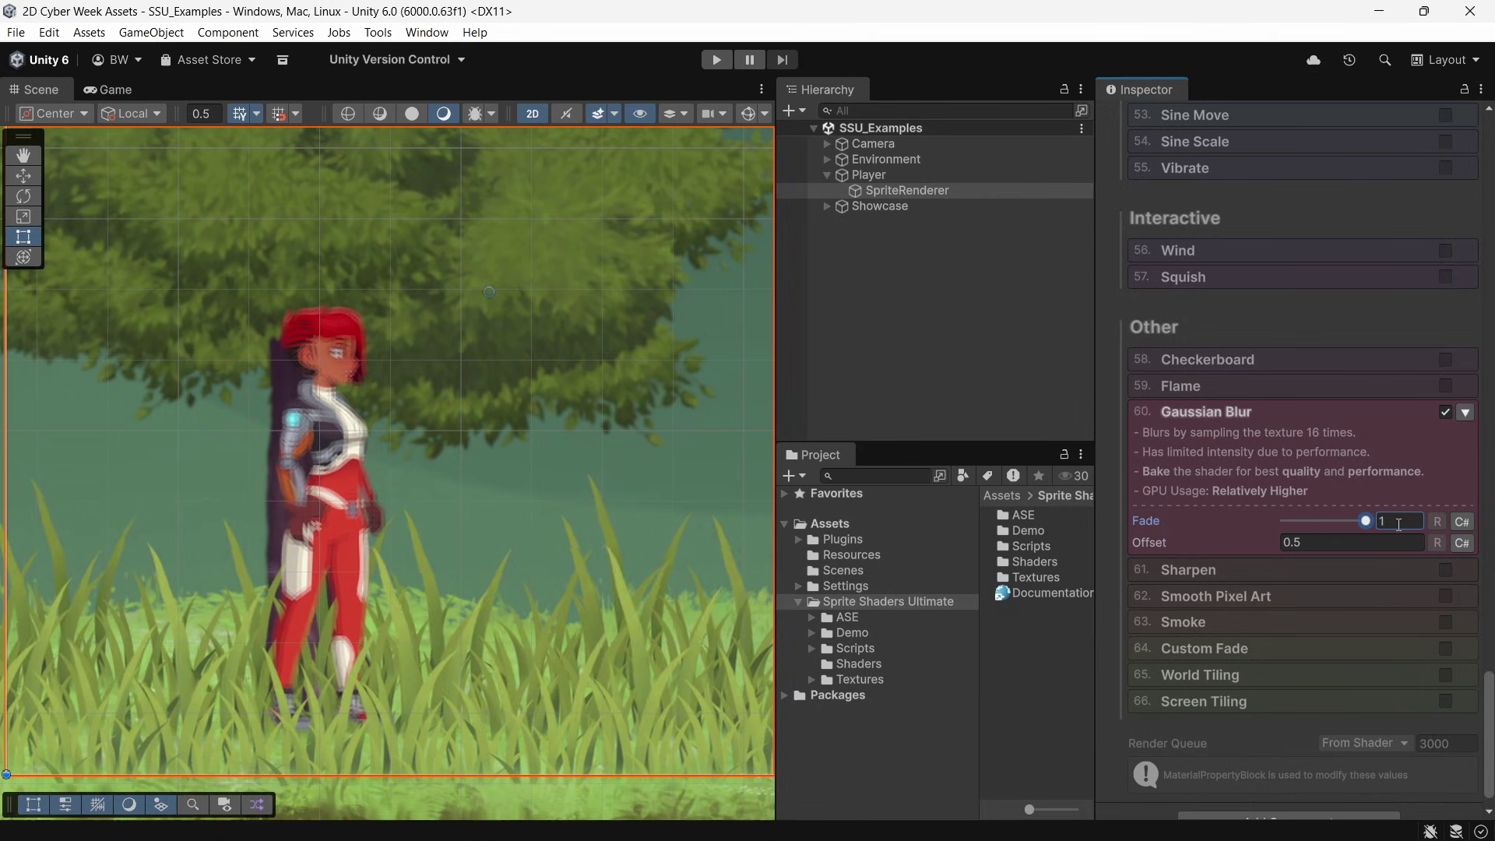
drag(1259, 543, 1260, 541)
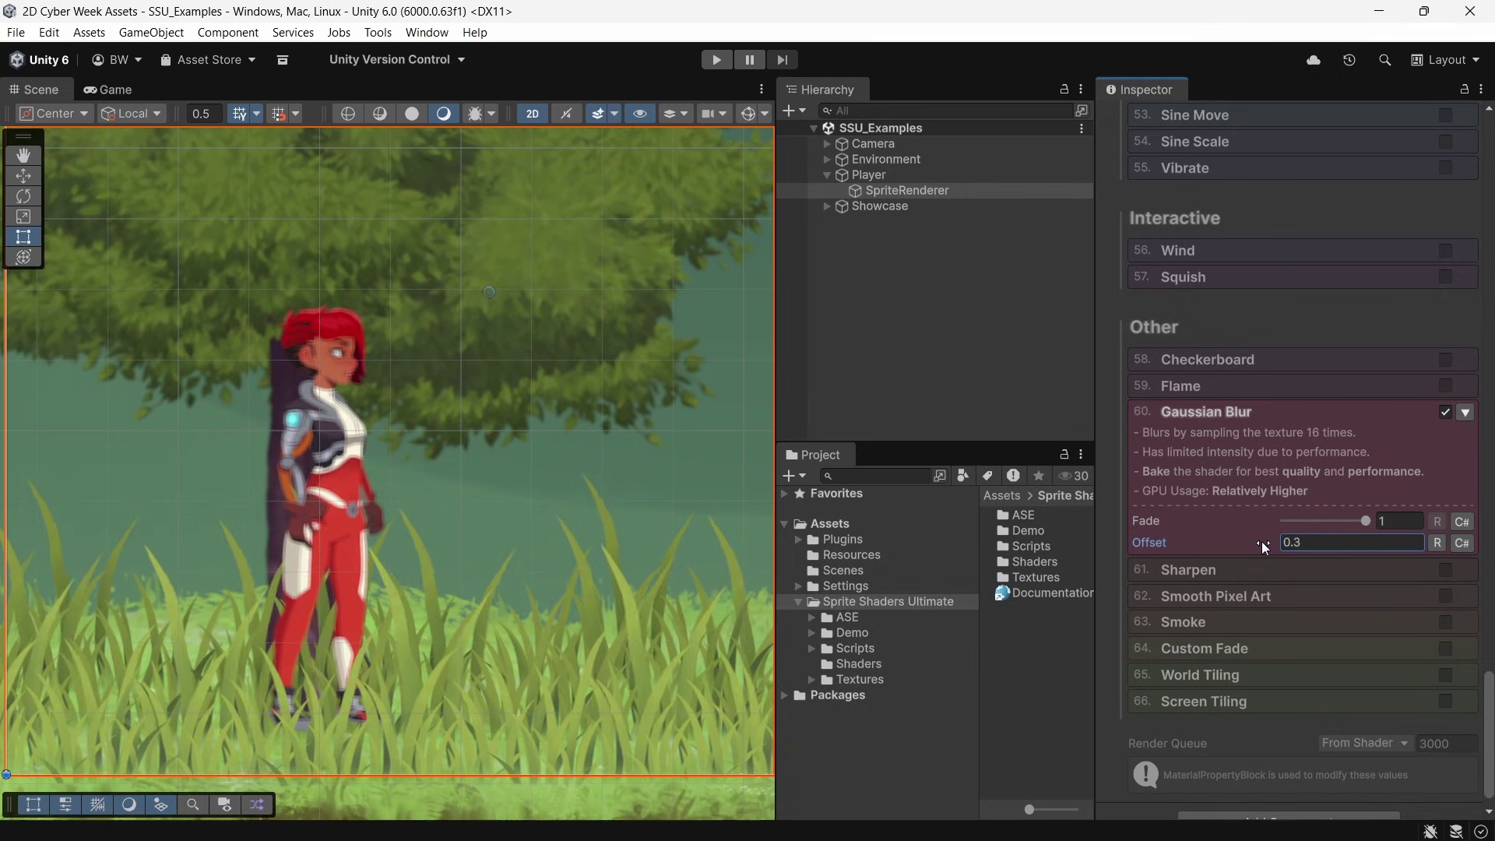
Bake the shader to a texture with a Stack Amount of 20, saving Ellen_Idle_01 (Baked 1) as a PNG in the Demo folder.
drag(1485, 746, 1485, 291)
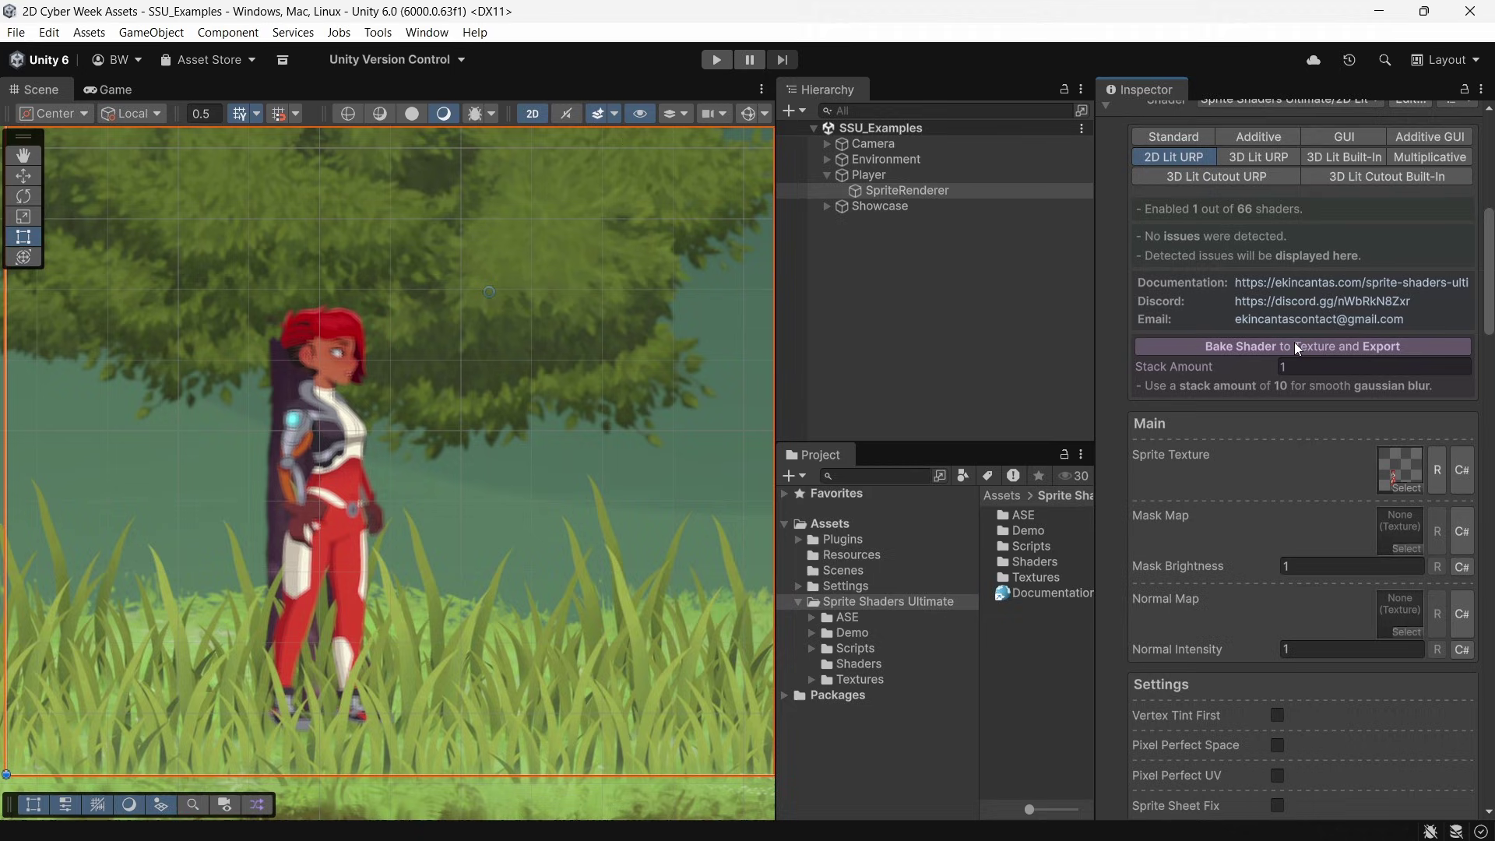
click(1303, 366)
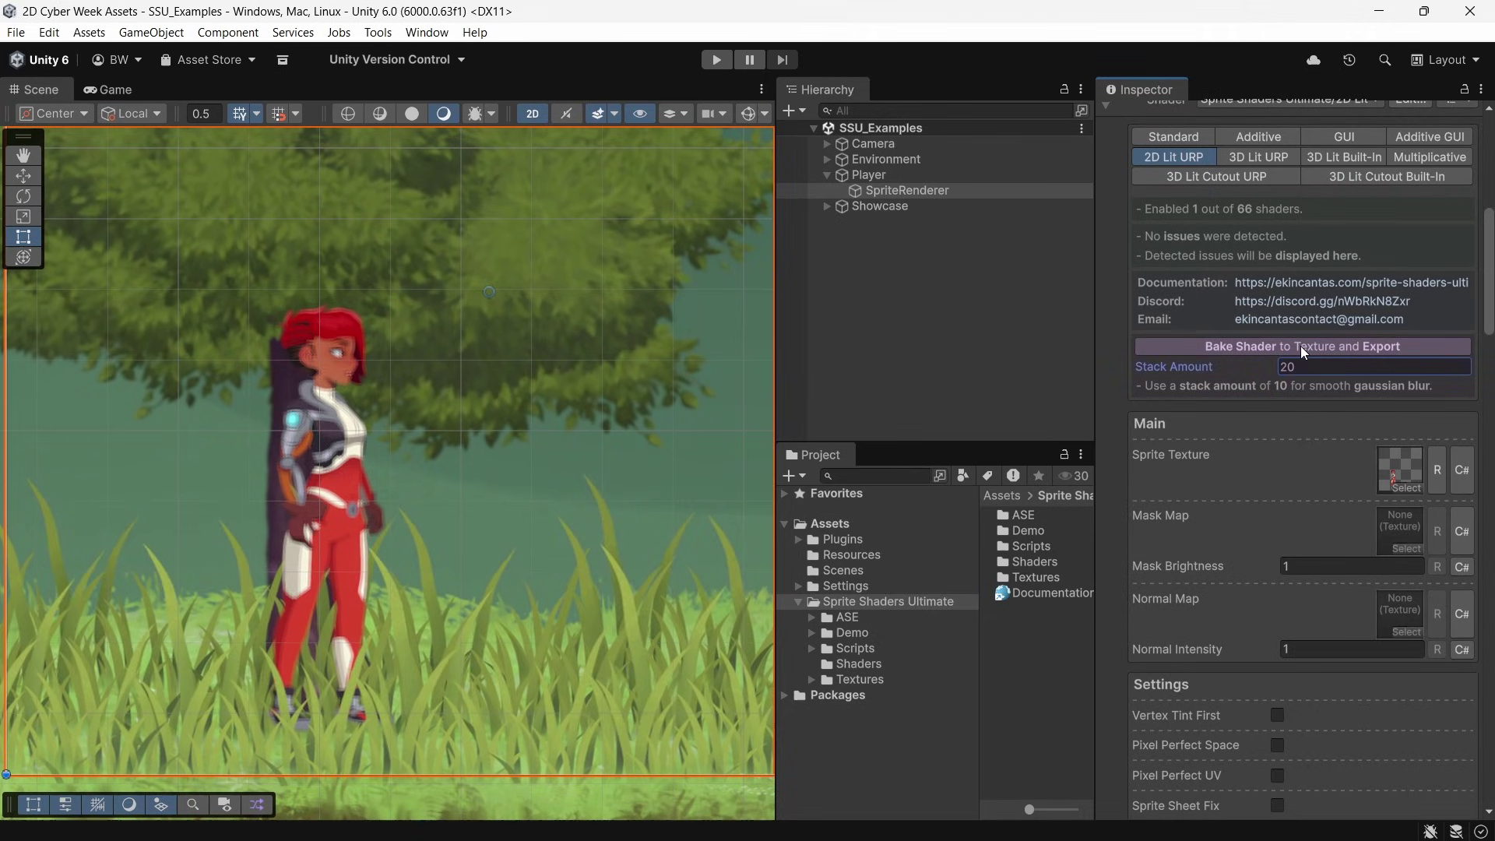
click(1300, 344)
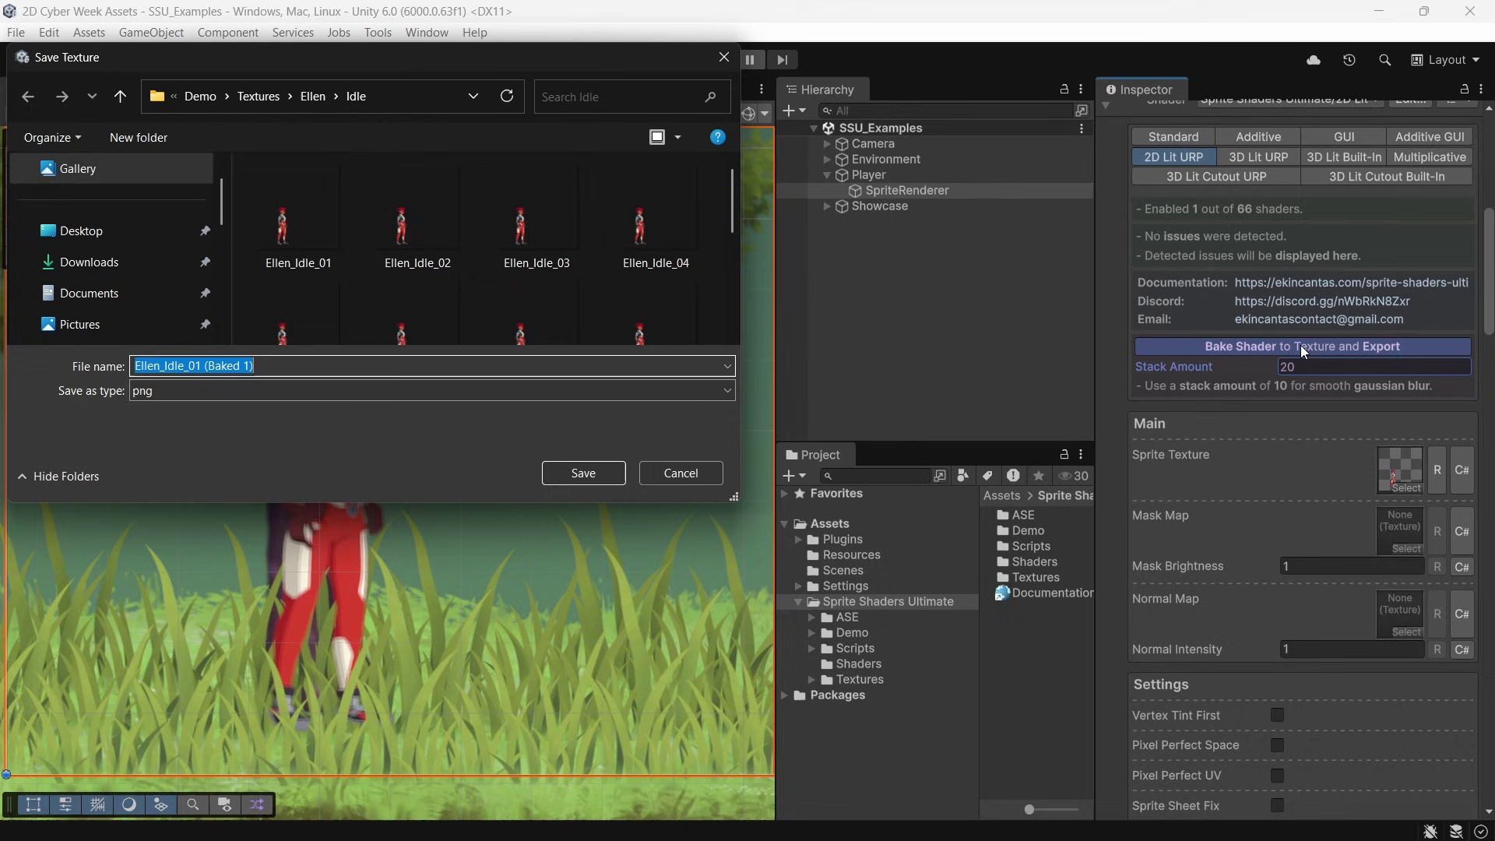
click(201, 96)
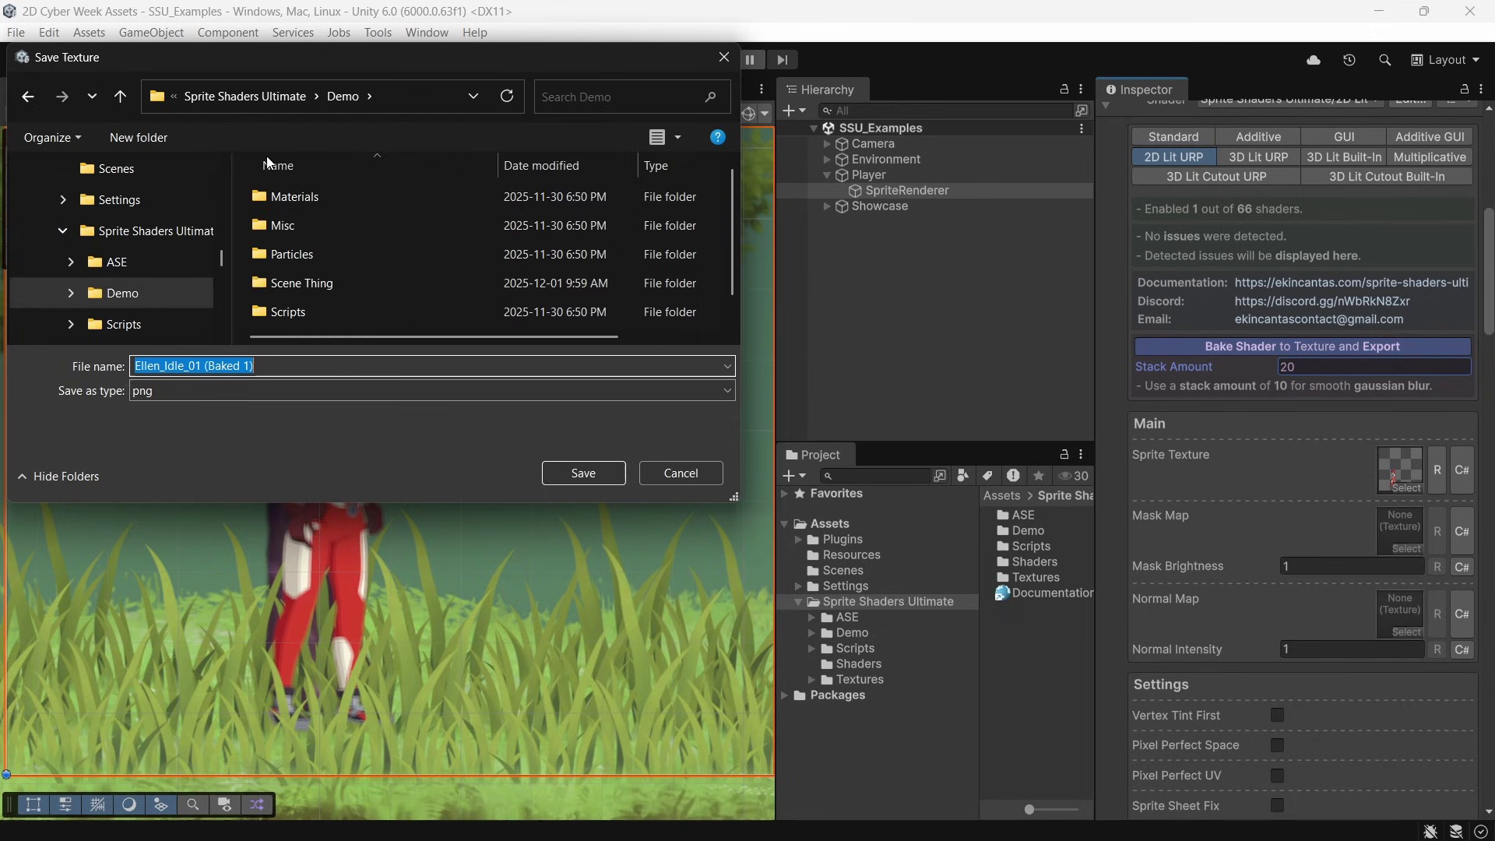
click(580, 474)
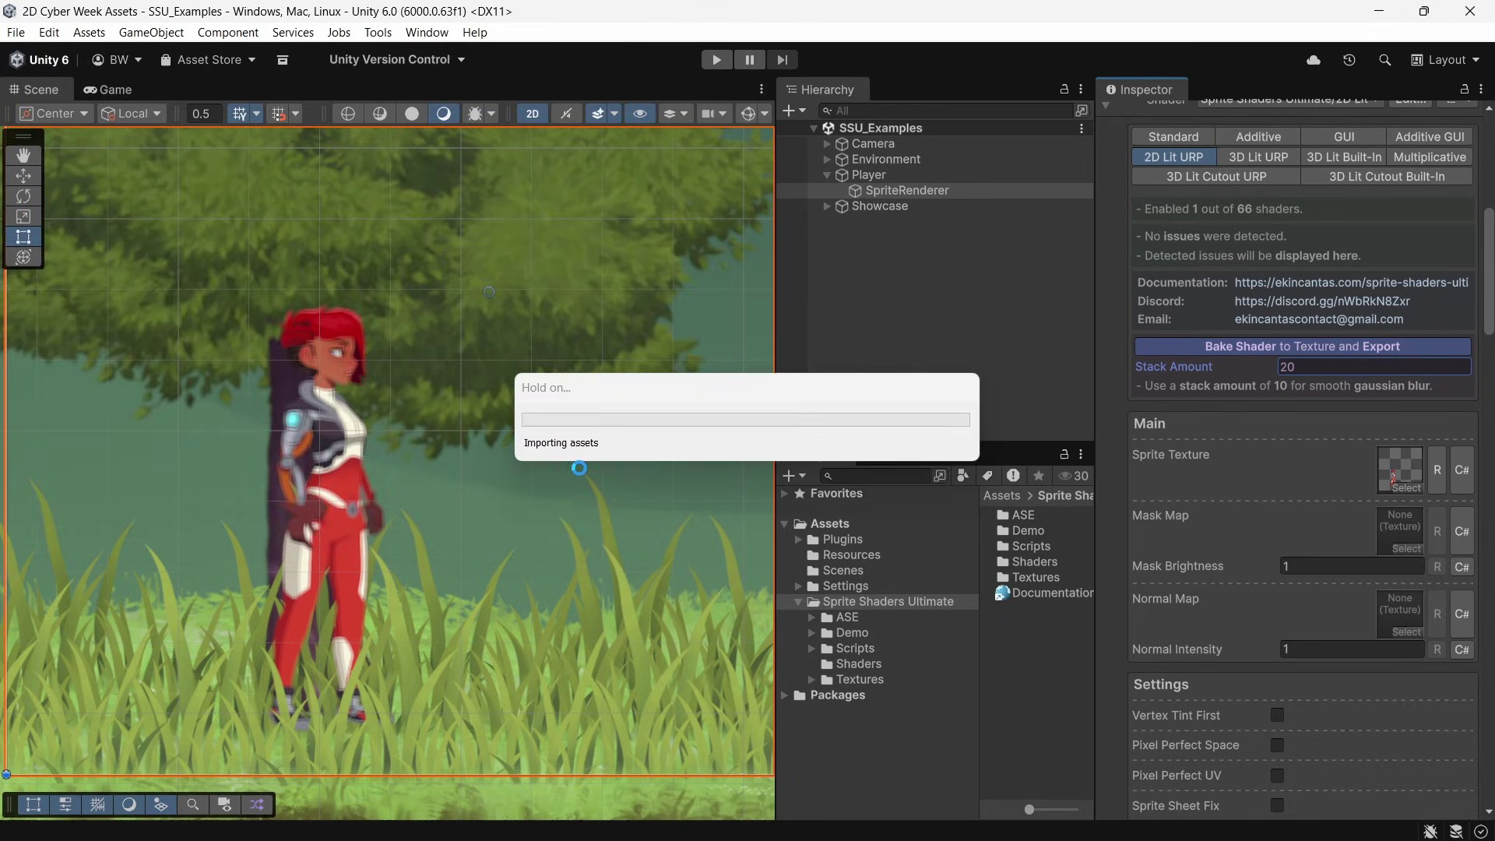
Turn off the Gaussian Blur effect on the material and return to the Sprite Renderer settings.
scroll(1432, 351, down, 20)
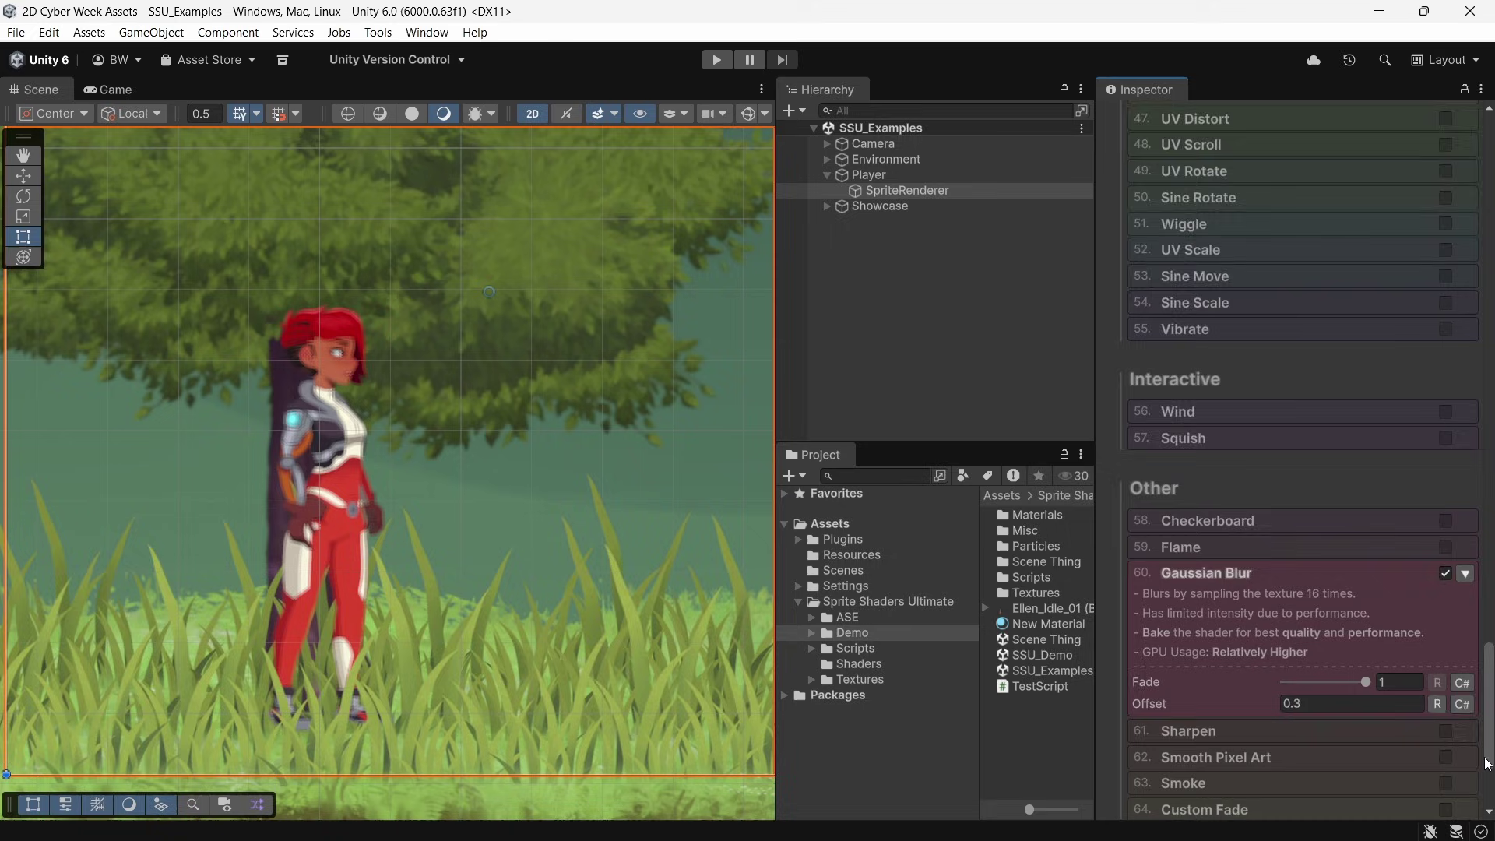
click(1445, 386)
scroll(1440, 327, up, 20)
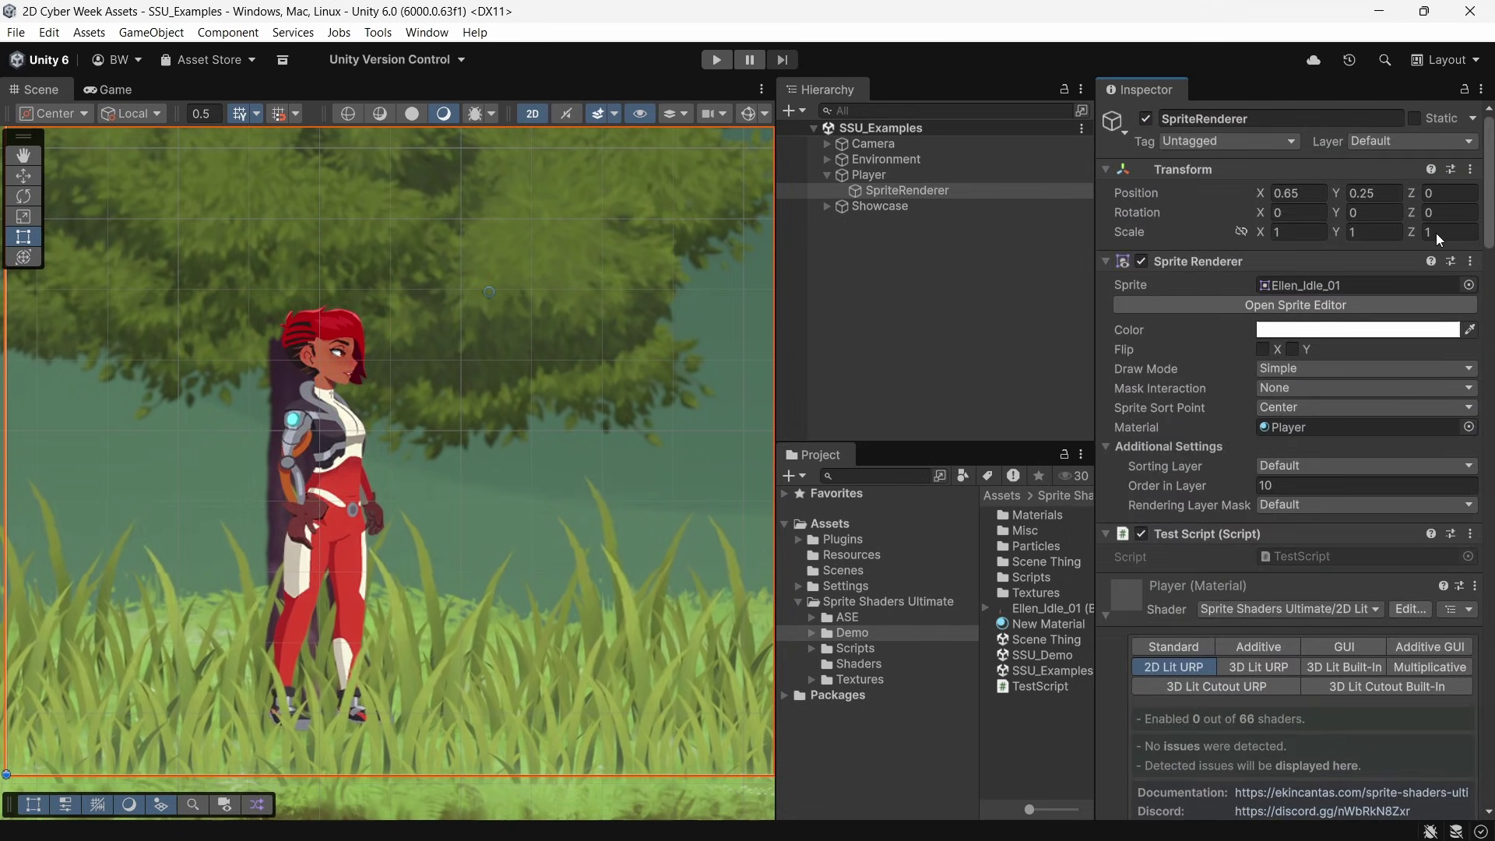
drag(1266, 314, 1303, 282)
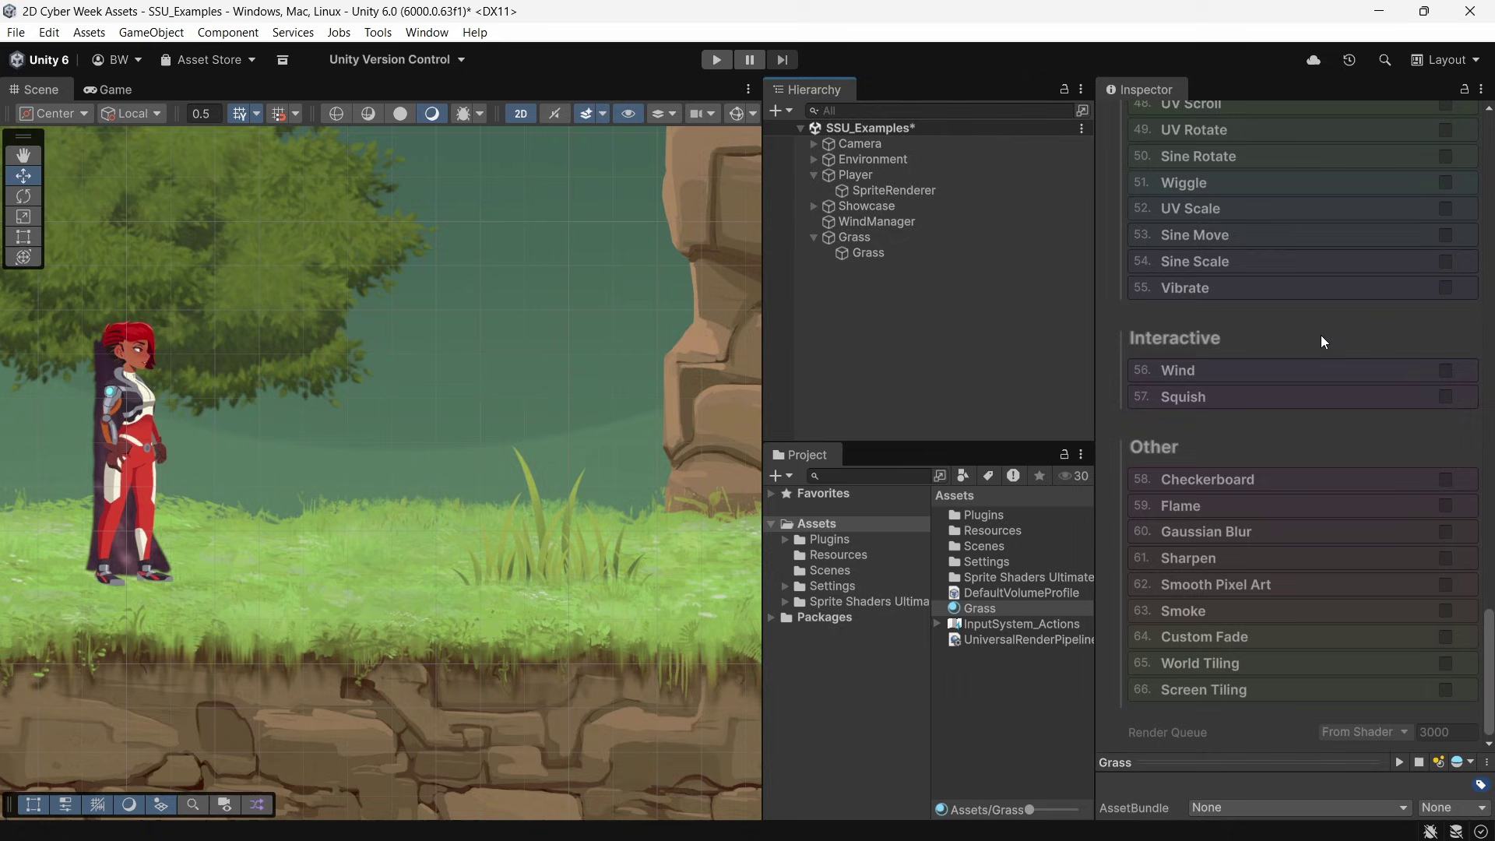
Enable the Wind effect on the Grass material and add the Wind Manager component to the WindManager object.
click(1446, 371)
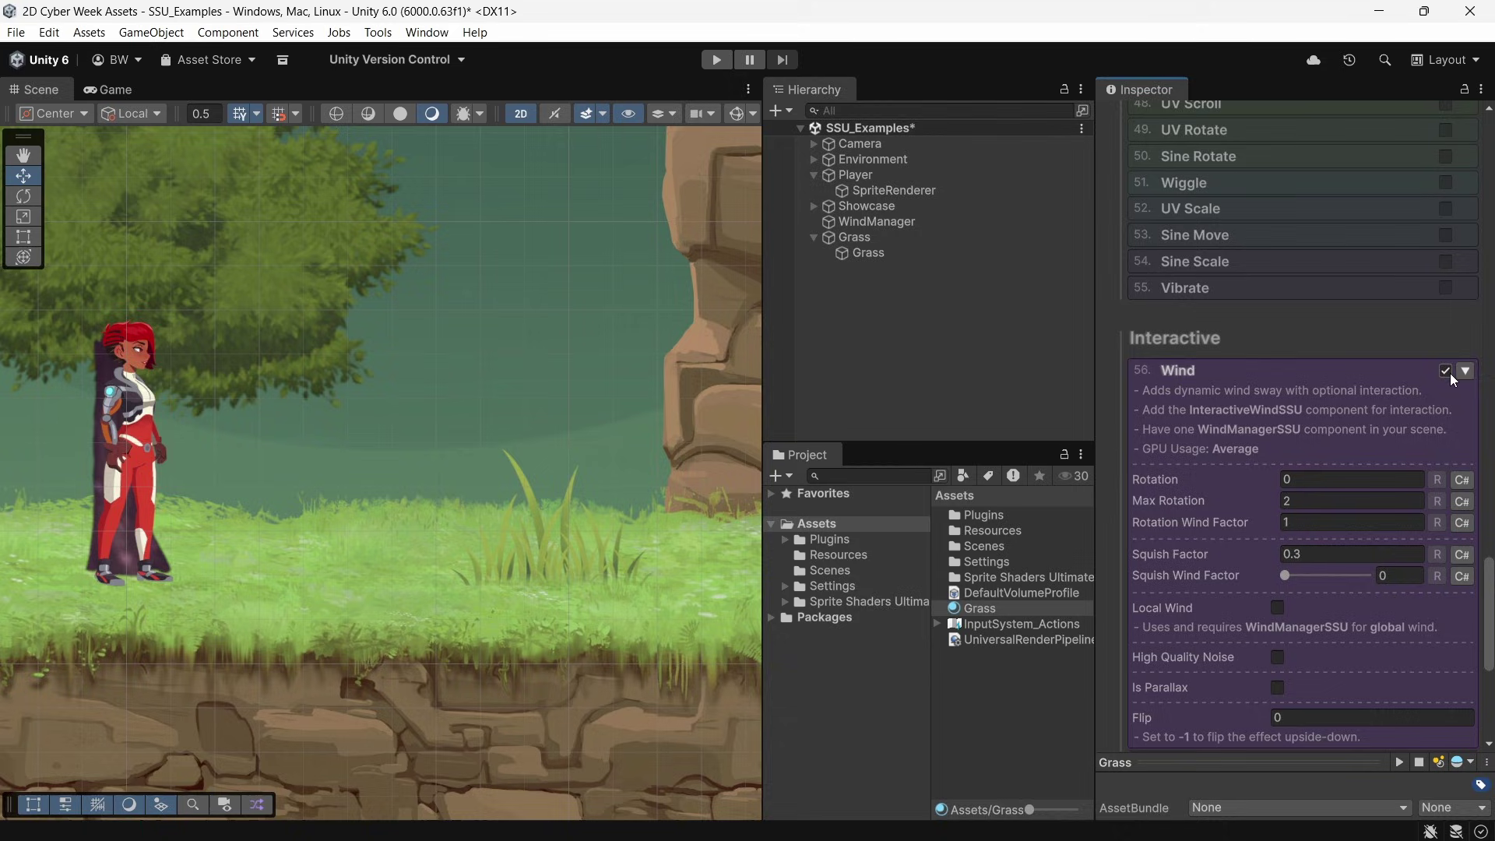
click(934, 222)
click(1287, 273)
key(Return)
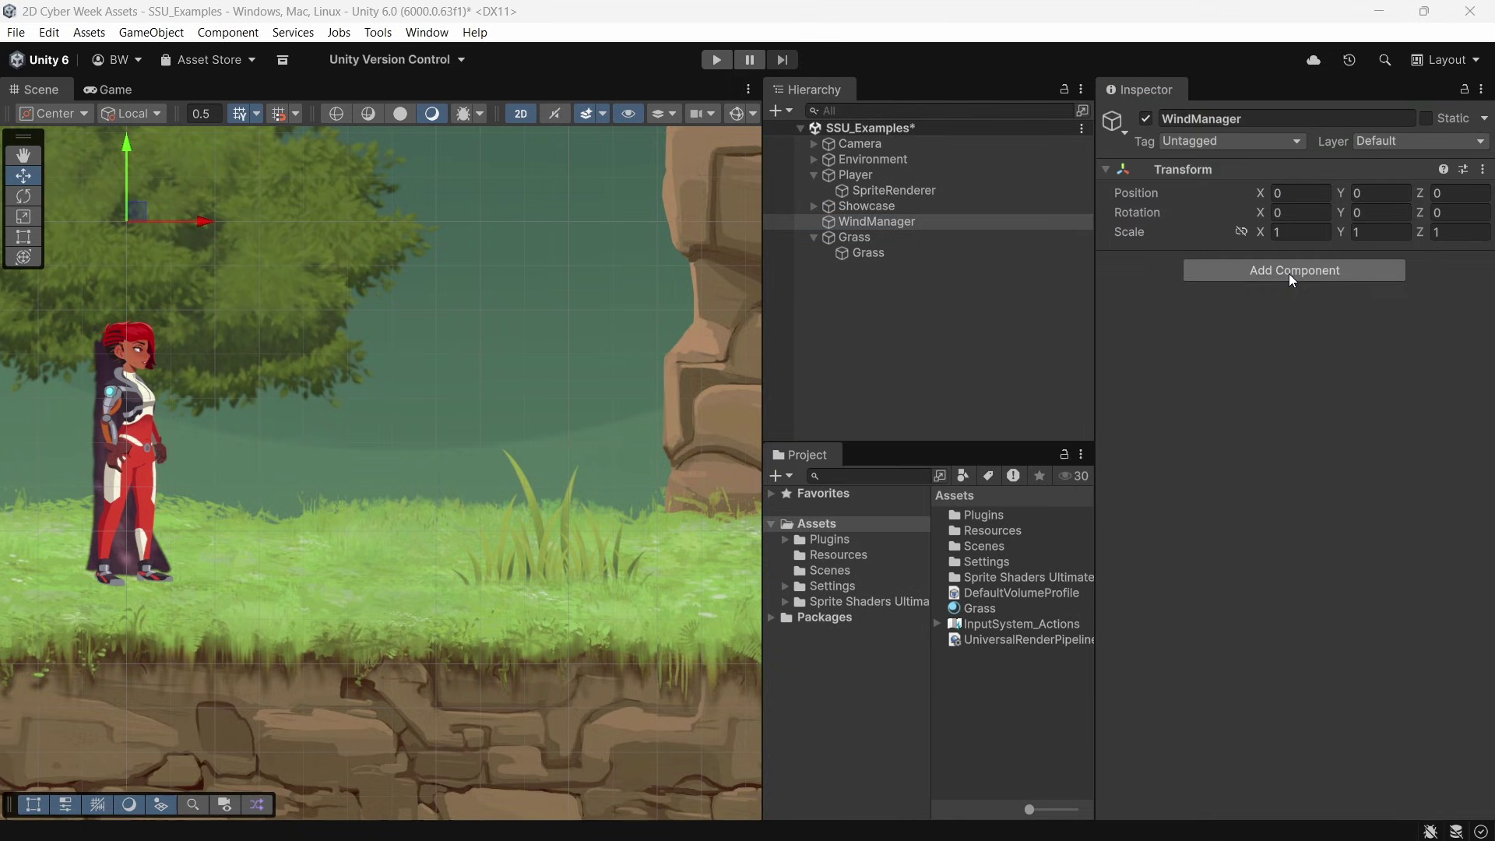
Add the Interactive Wind component to the Grass sprite nested under the Grass parent object.
click(884, 252)
click(1245, 605)
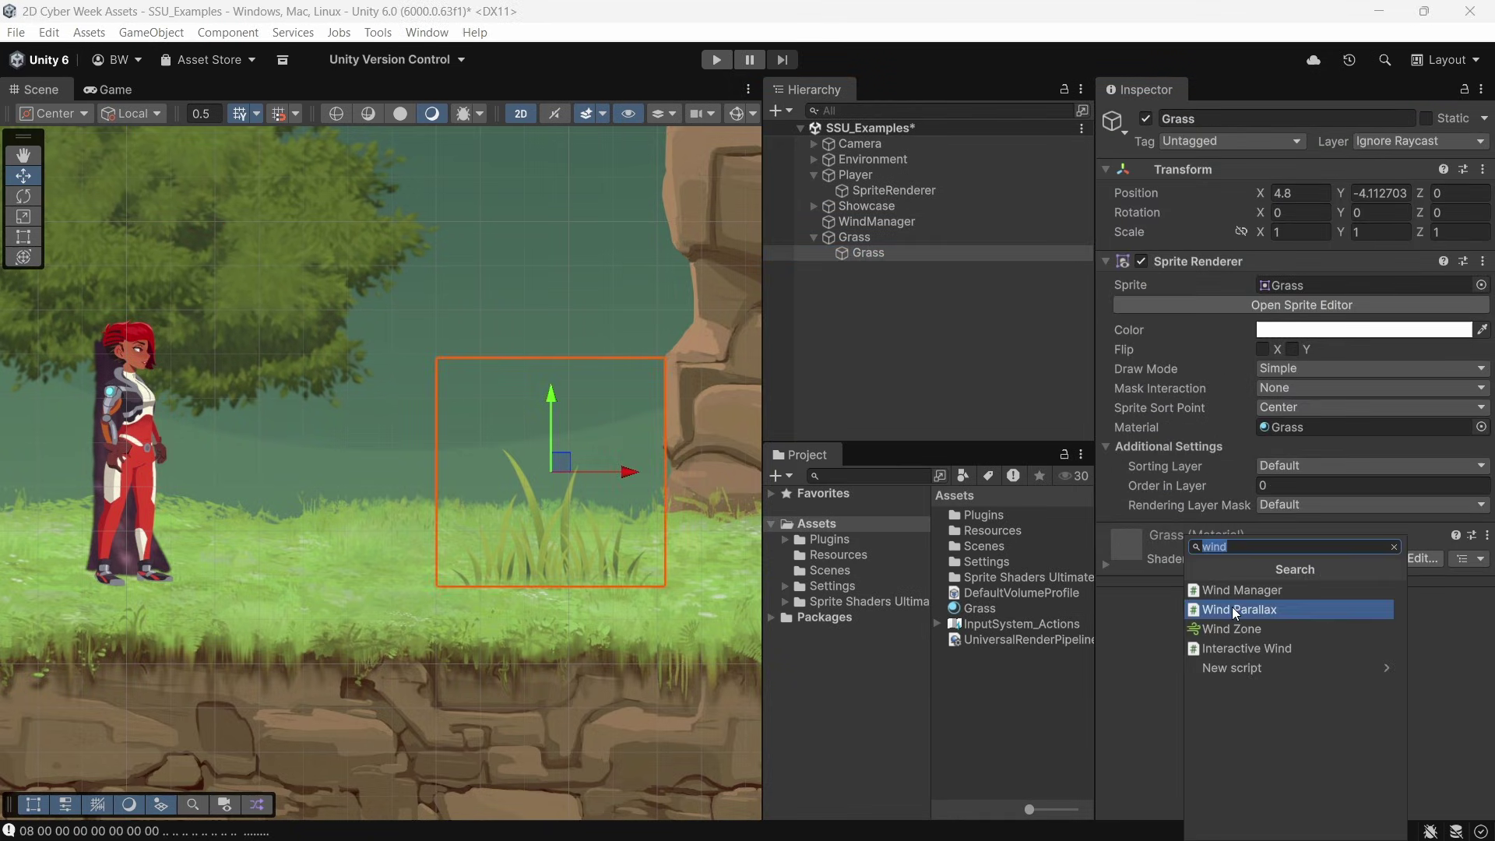
key(Down)
key(Return)
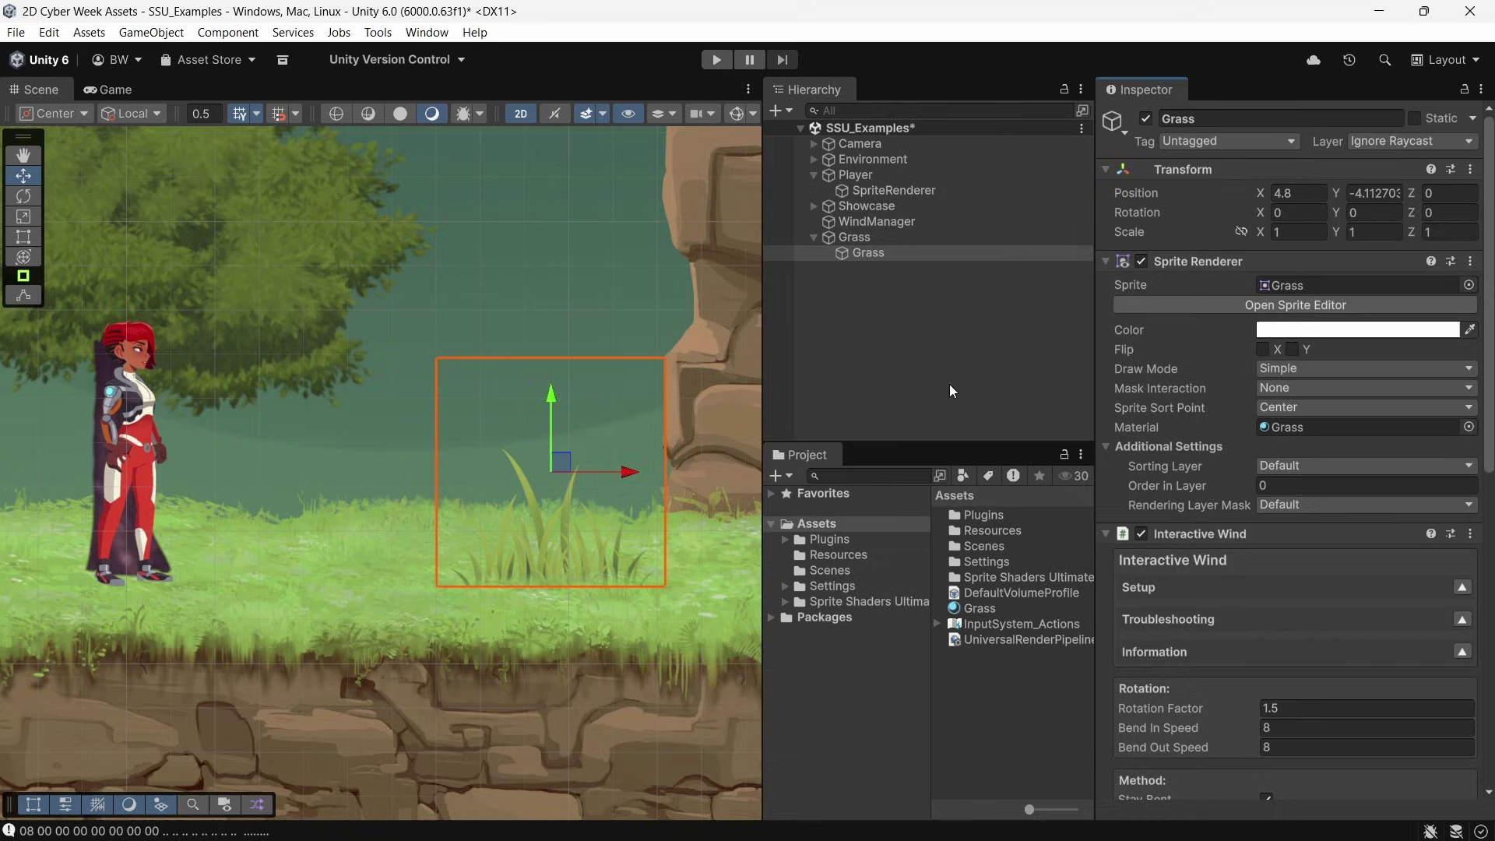
Duplicate the Grass sprite and move the copy toward the player to about X 2.64.
click(879, 253)
key(ctrl+d)
drag(618, 472, 427, 471)
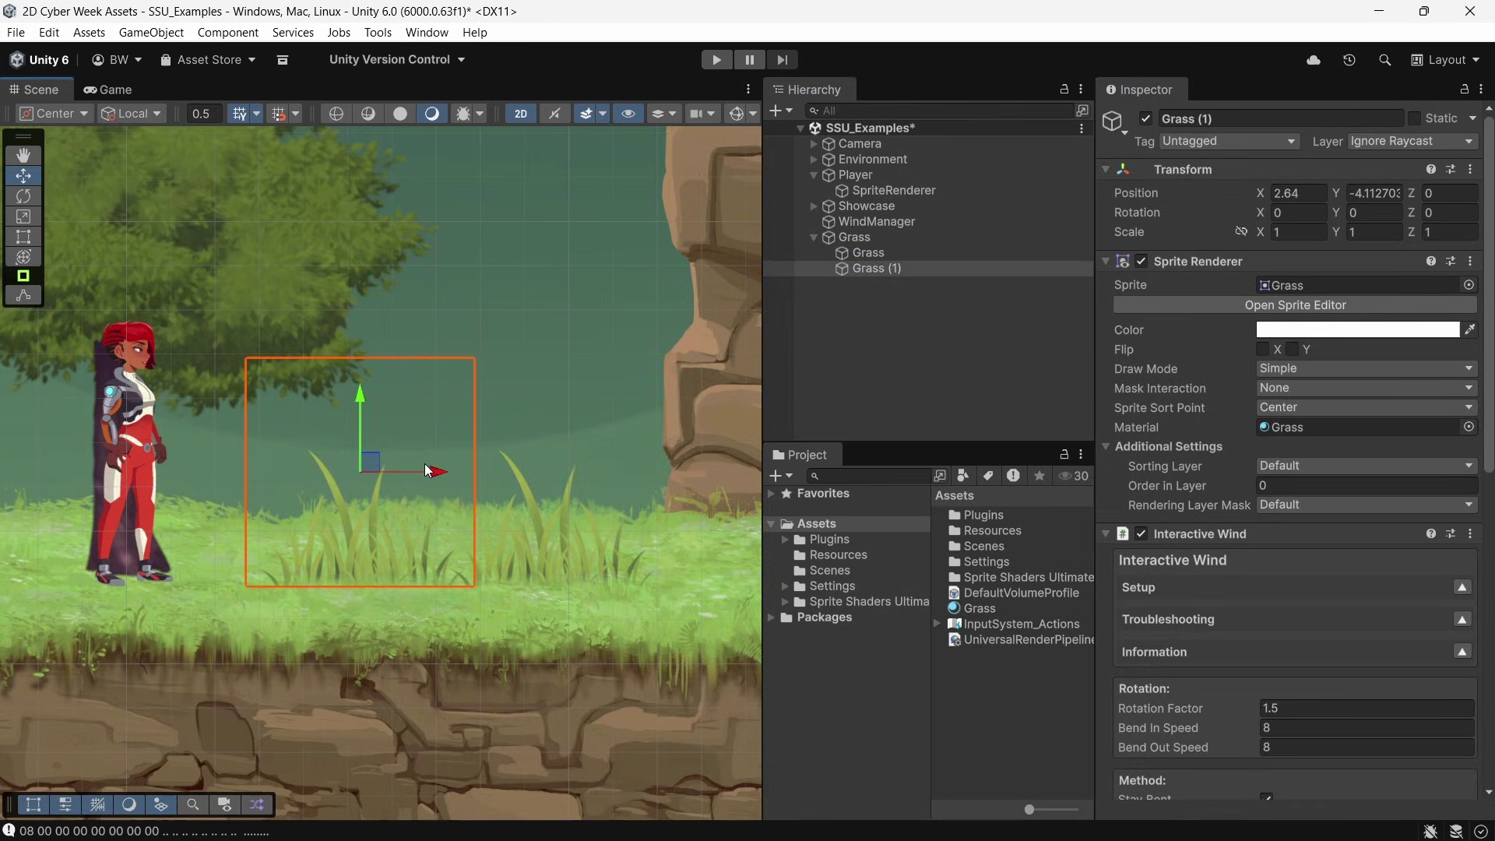
Play the scene and run the player back and forth through the grass to check the interactive wind.
key(ctrl+p)
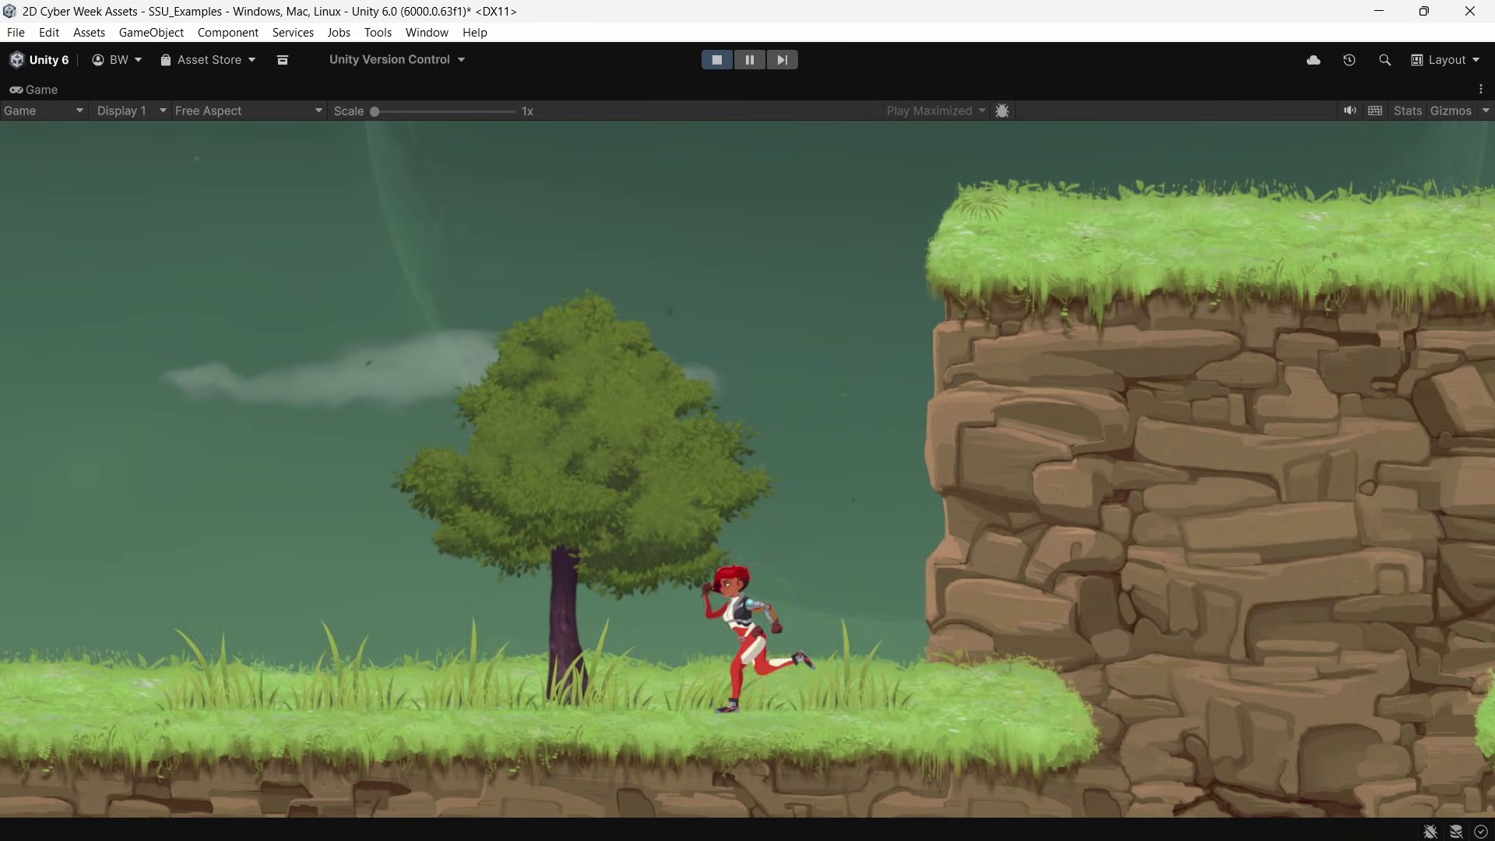
key(Left)
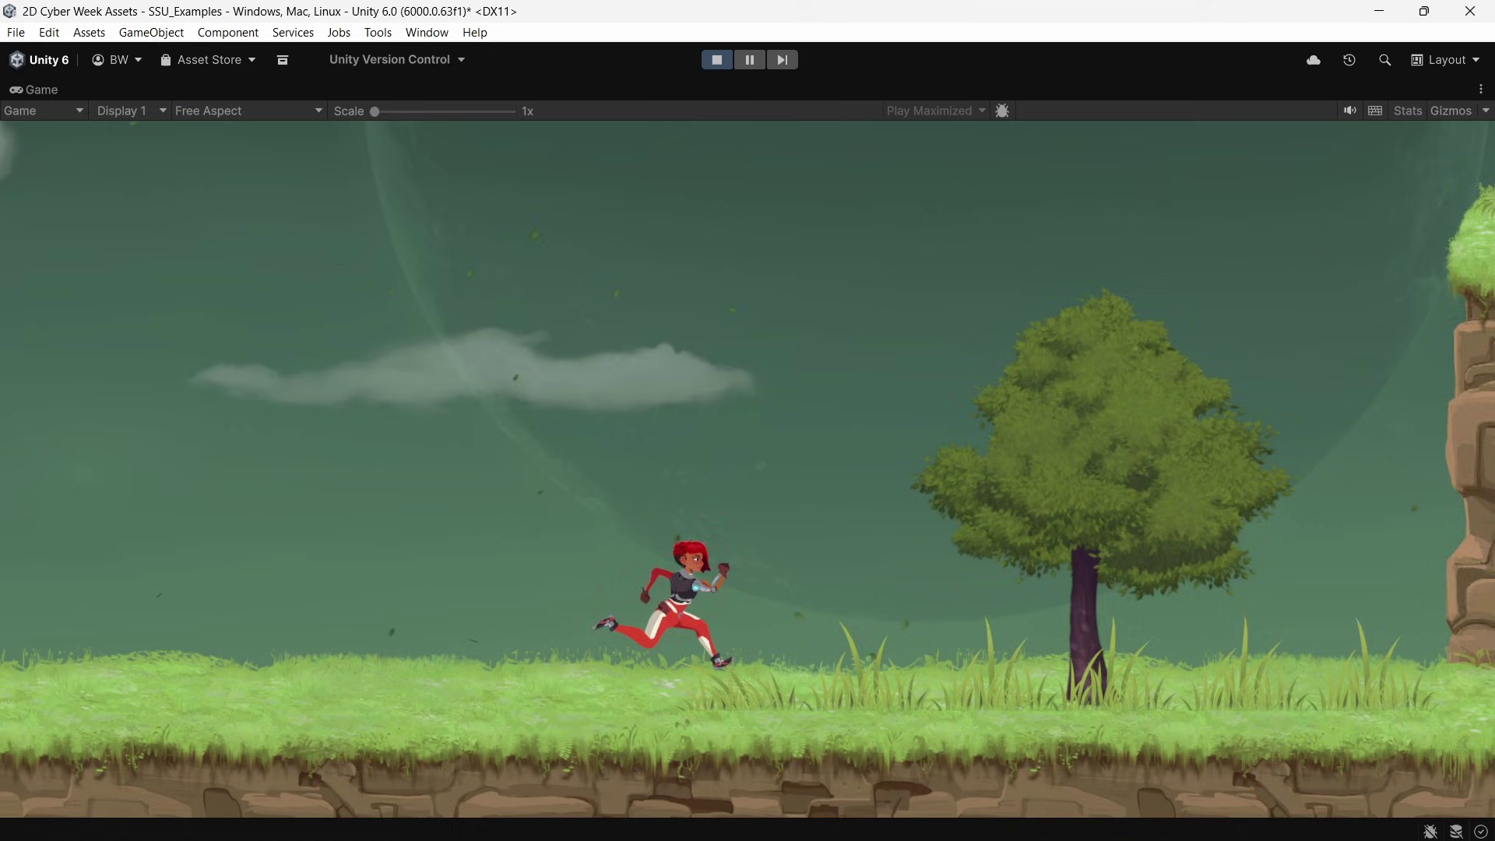
key(Right)
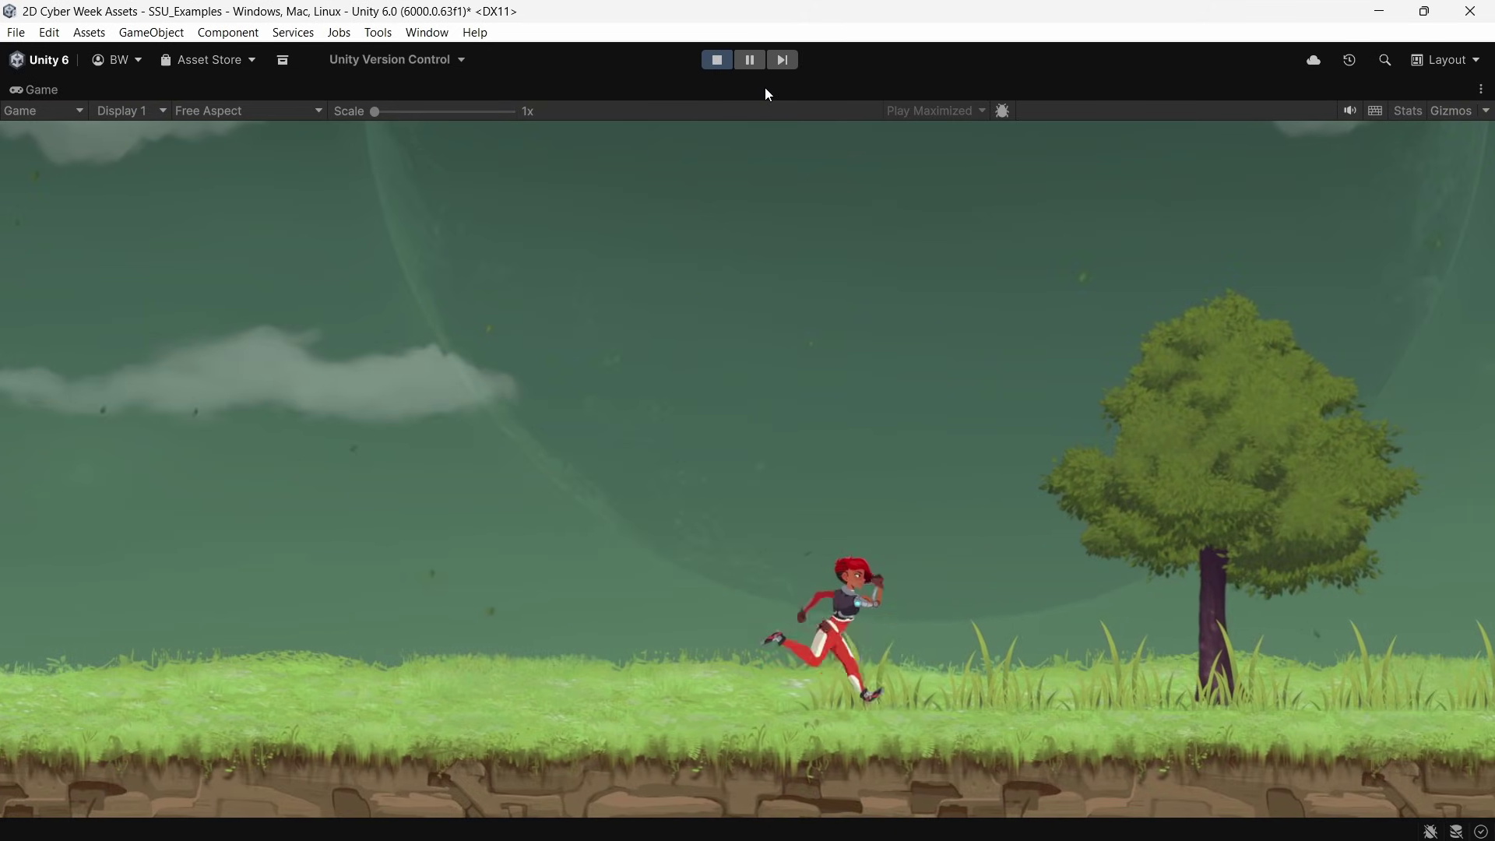
key(Right)
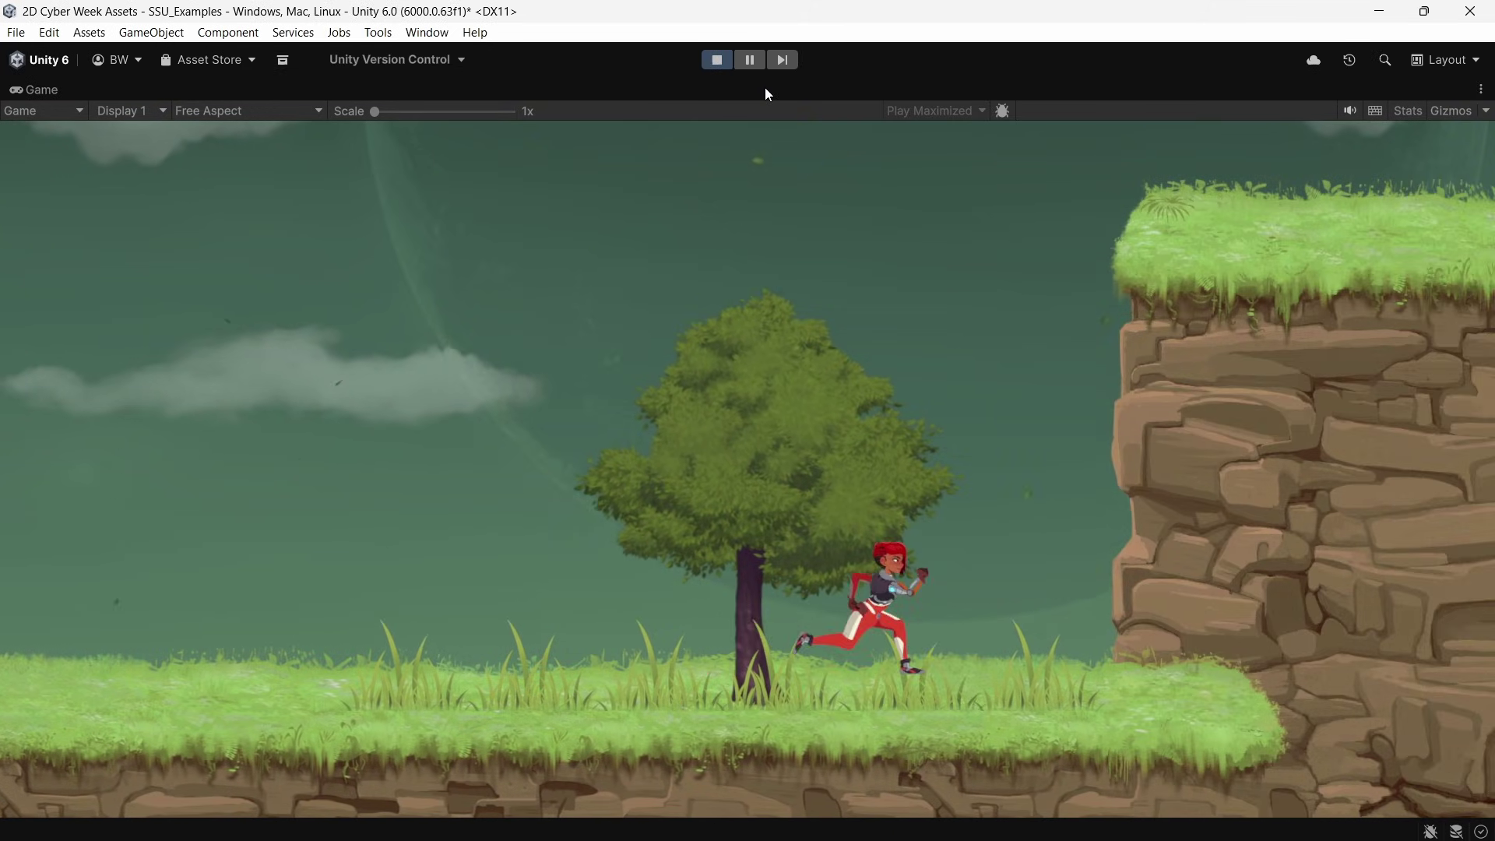
key(Left)
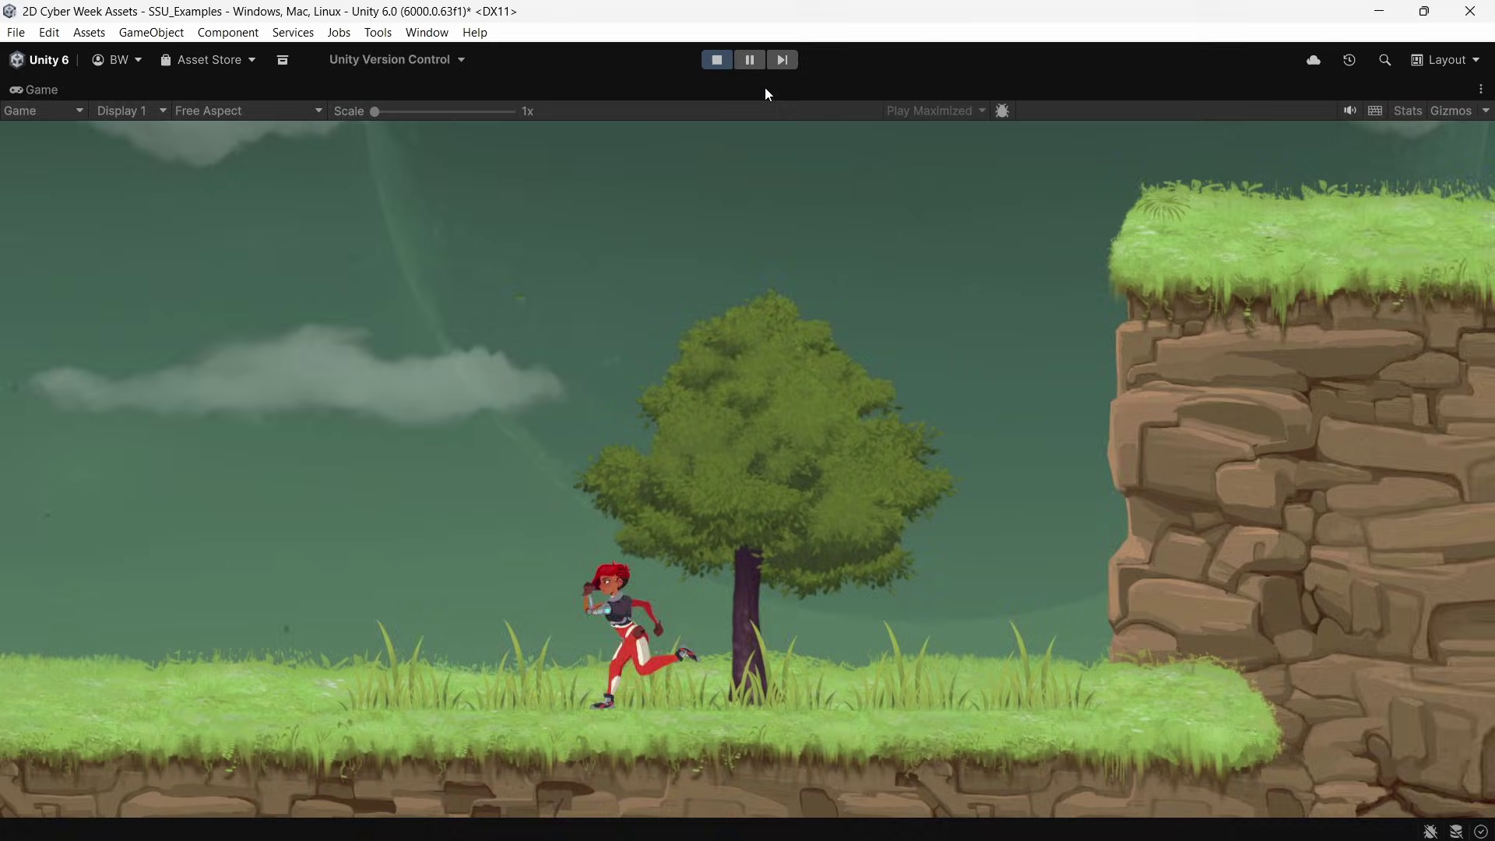
key(Left)
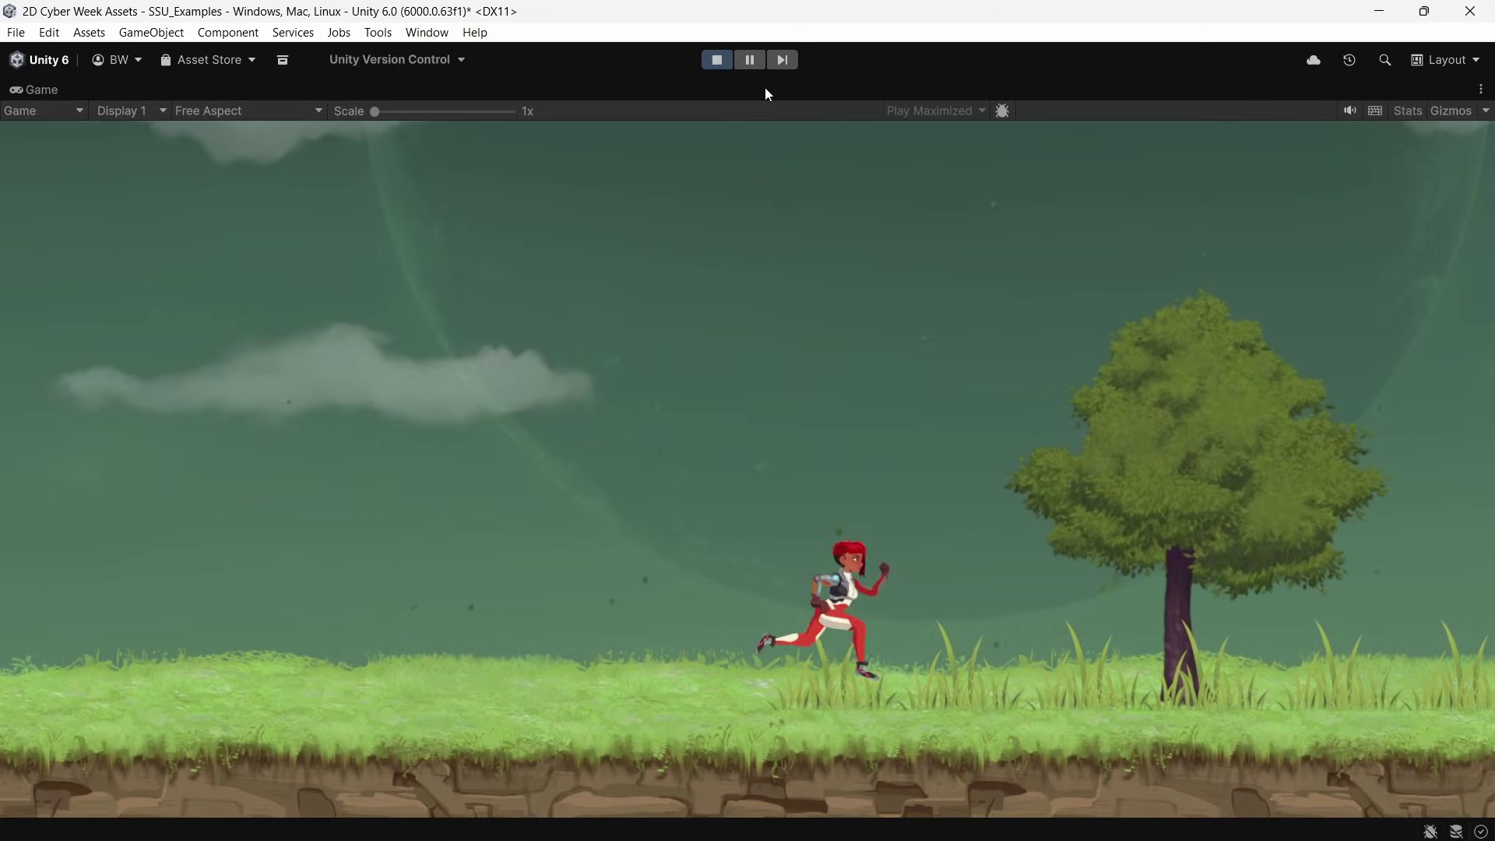
key(Right)
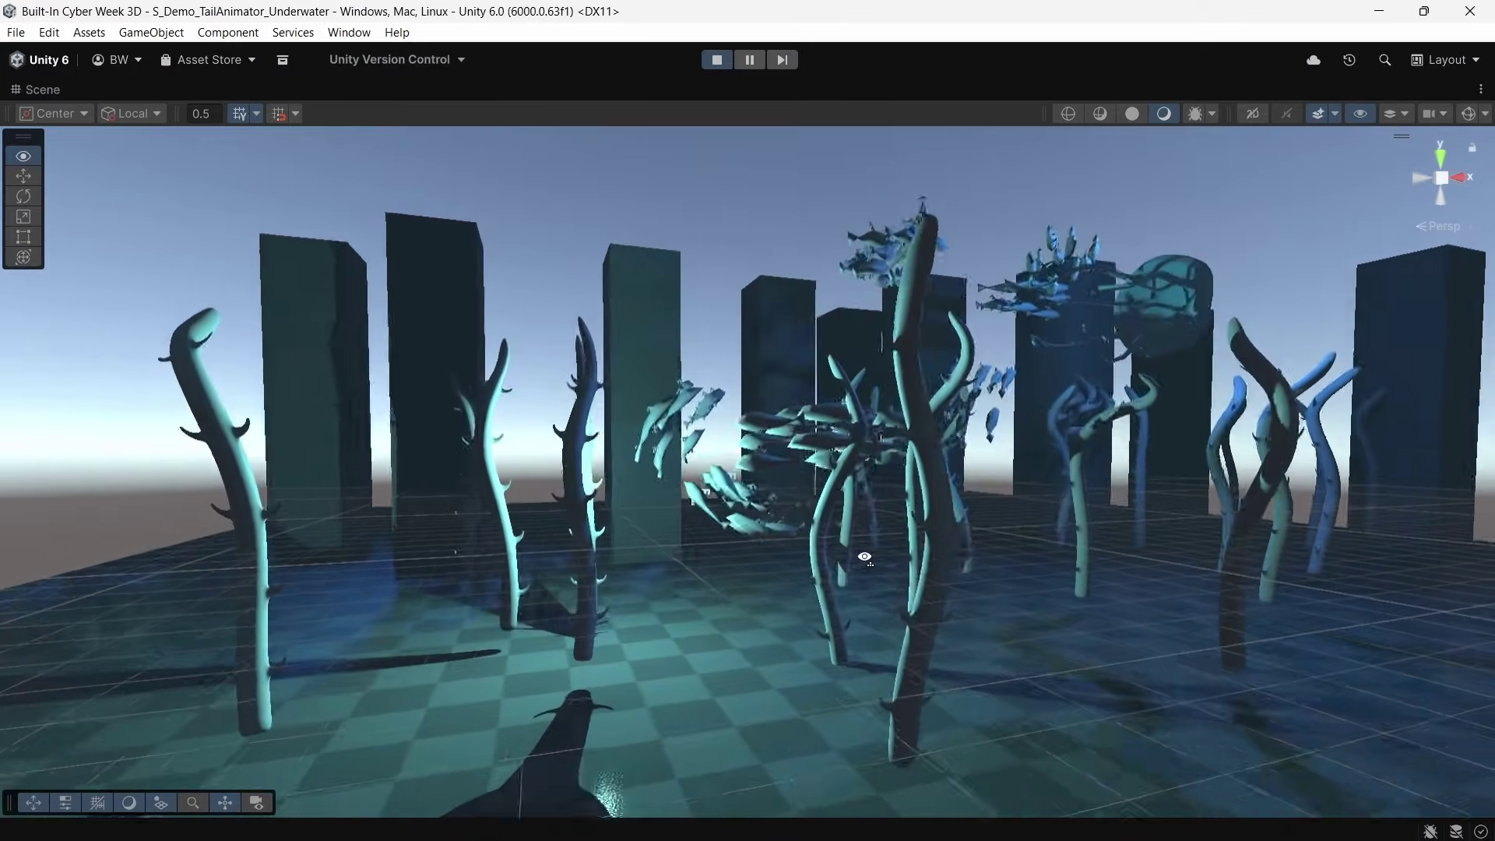
right_drag(864, 557, 852, 545)
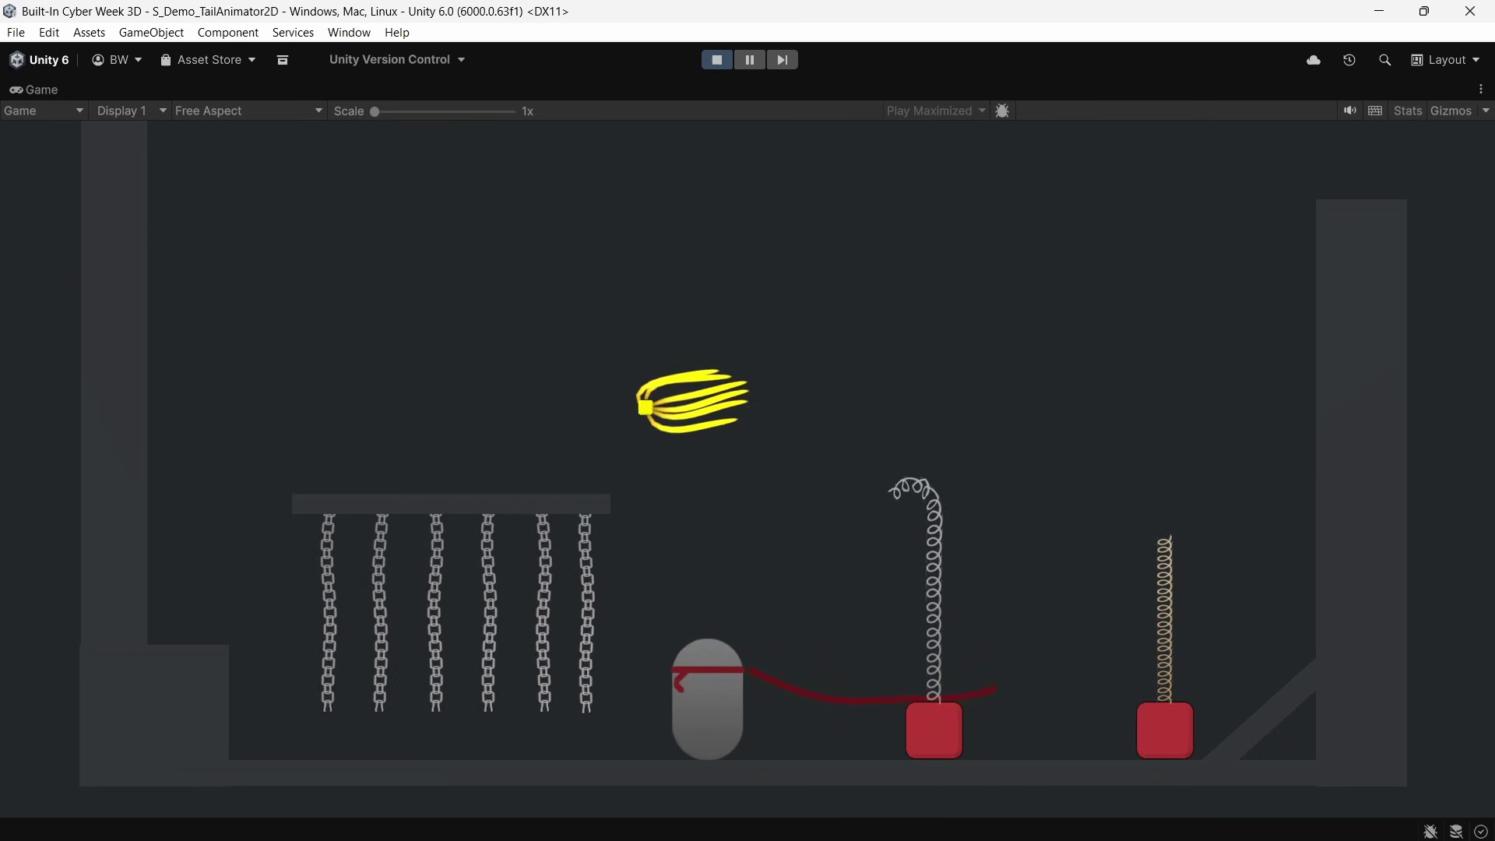
Stop the TailAnimator2D demo, add the rope sprite to the scene and place it at about X -1.37, Y -2.1.
key(ctrl+p)
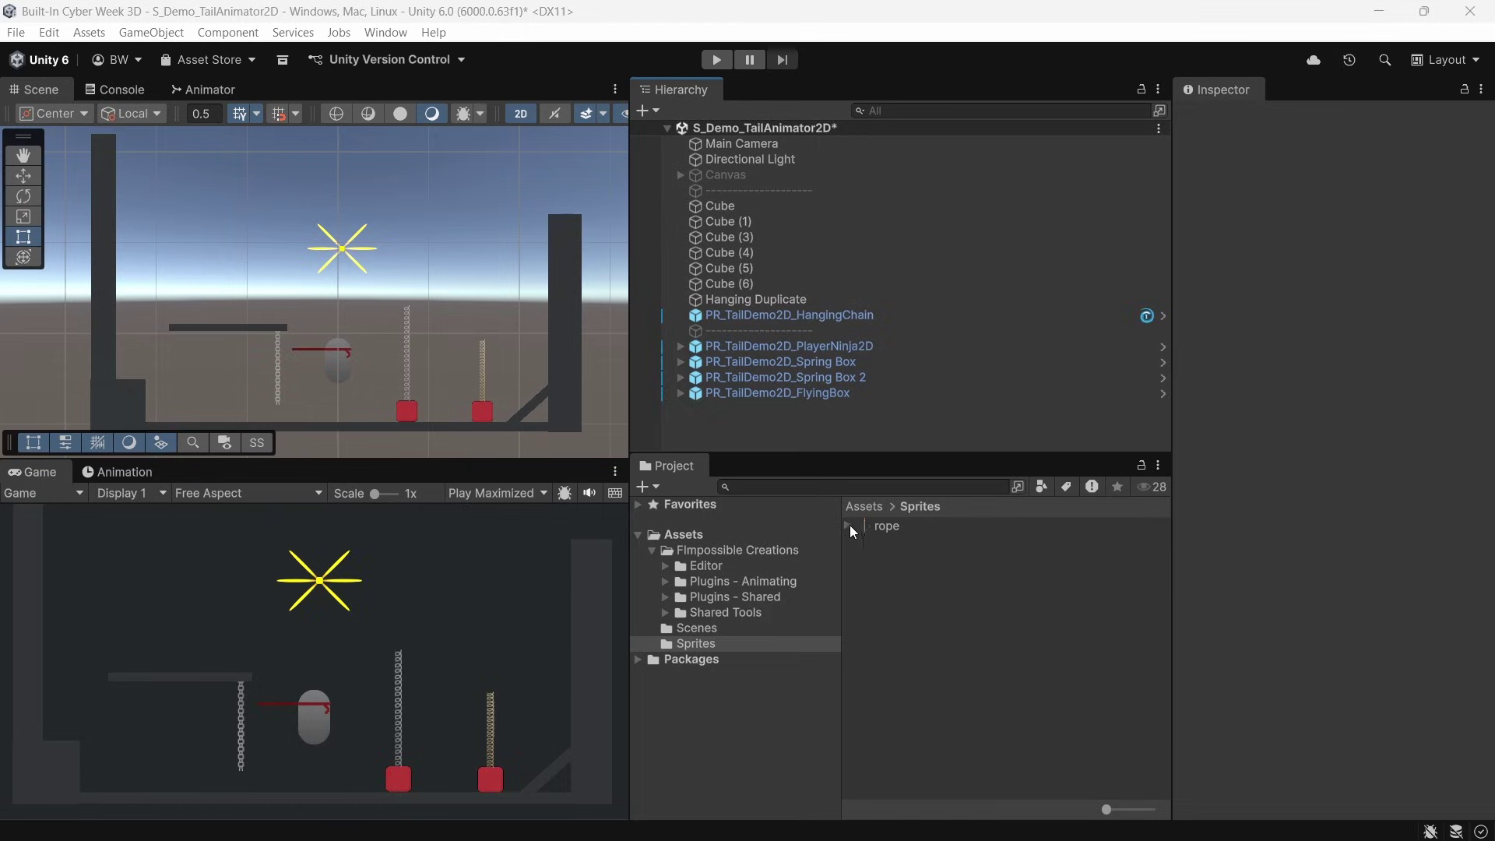
drag(849, 524, 778, 424)
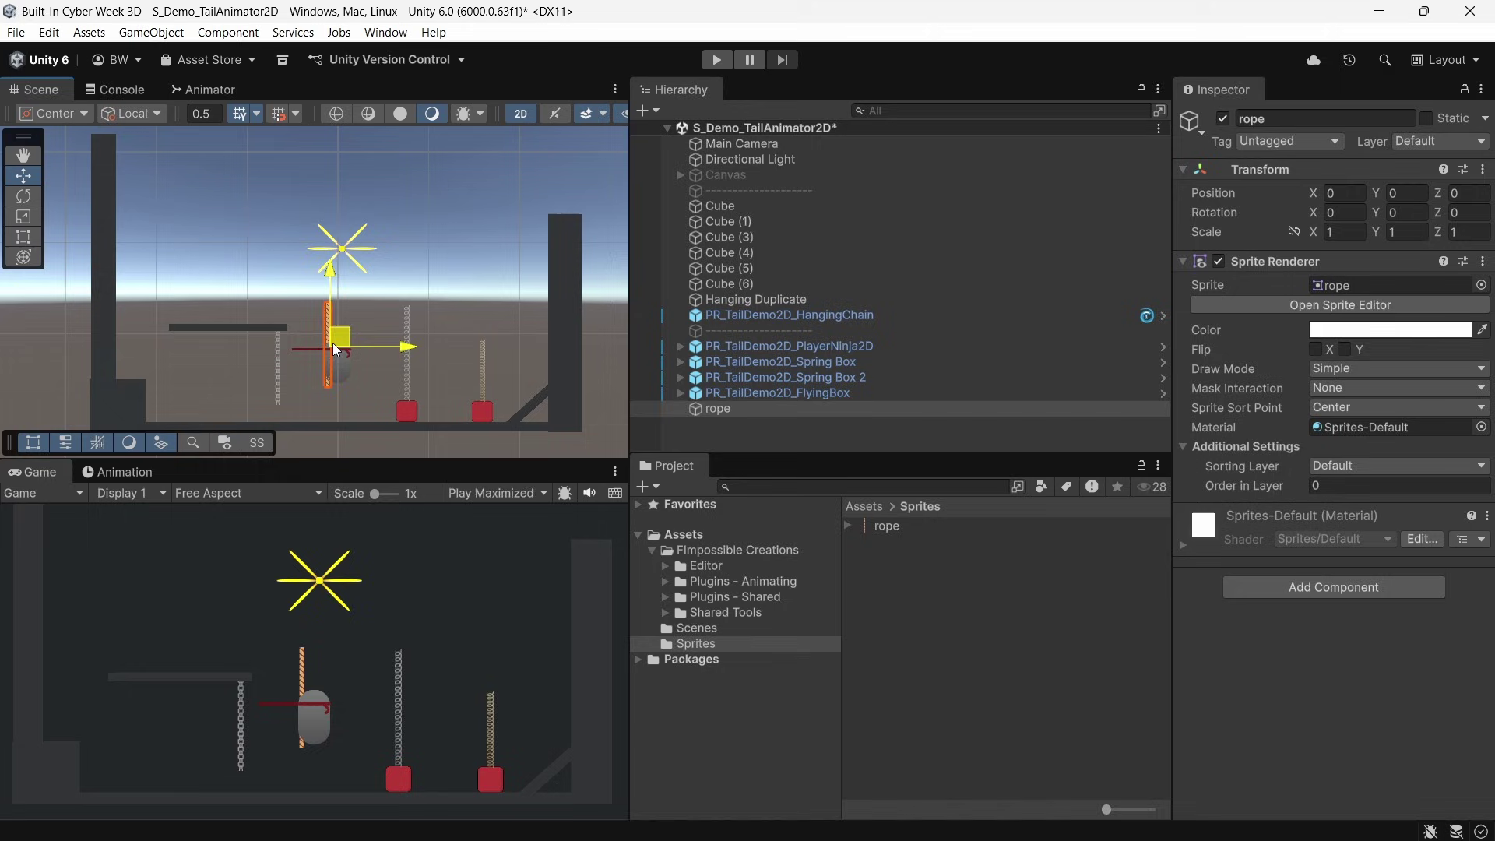
drag(333, 342, 316, 374)
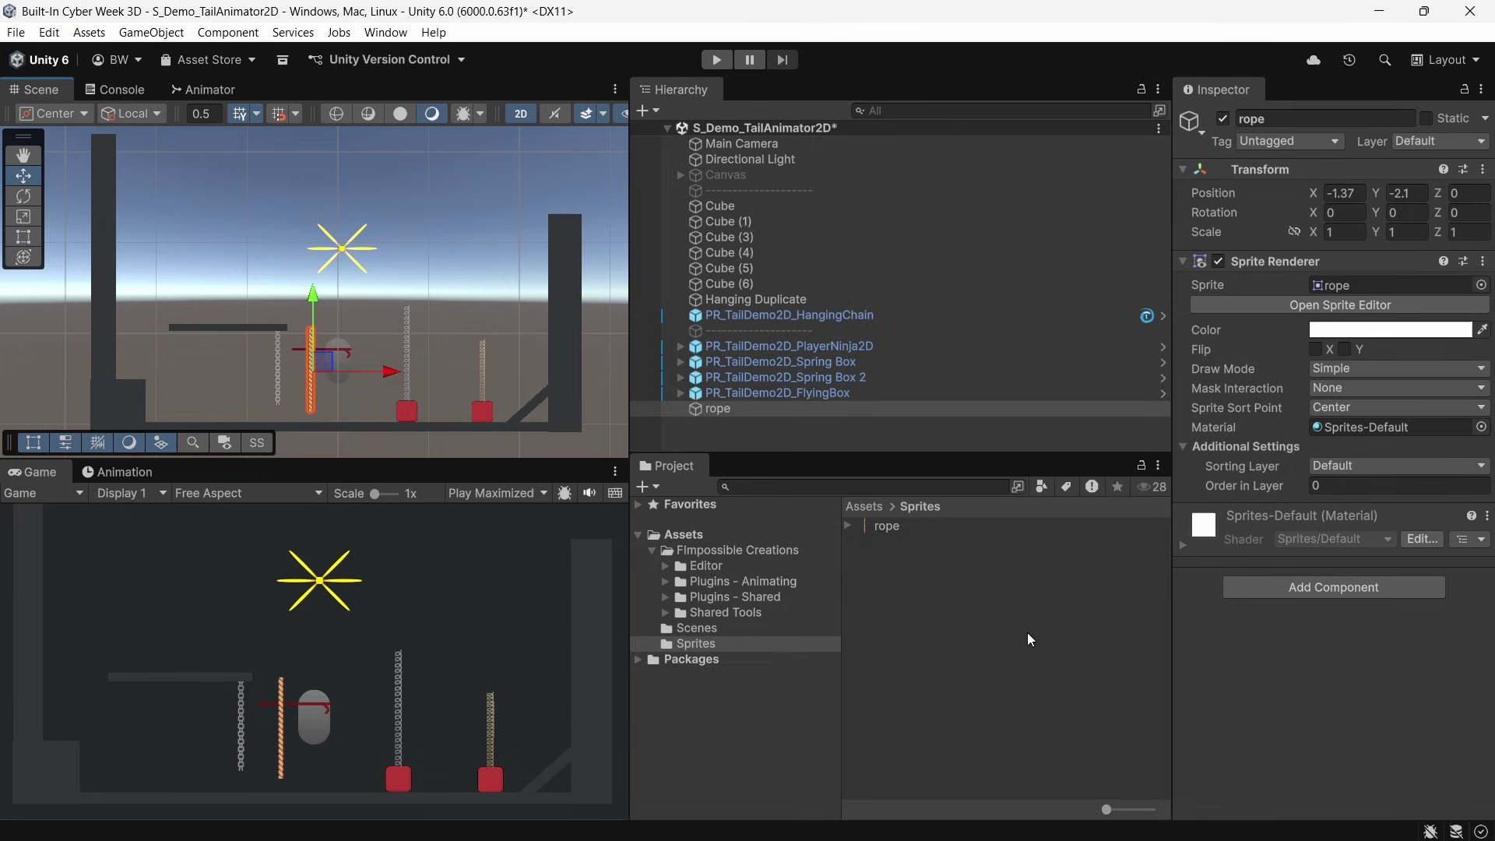
Open the rope sprite in the Skinning Editor and generate automatic geometry with Outline Detail 58, Alpha Tolerance 0 and Subdivide 54.
click(1299, 307)
click(48, 67)
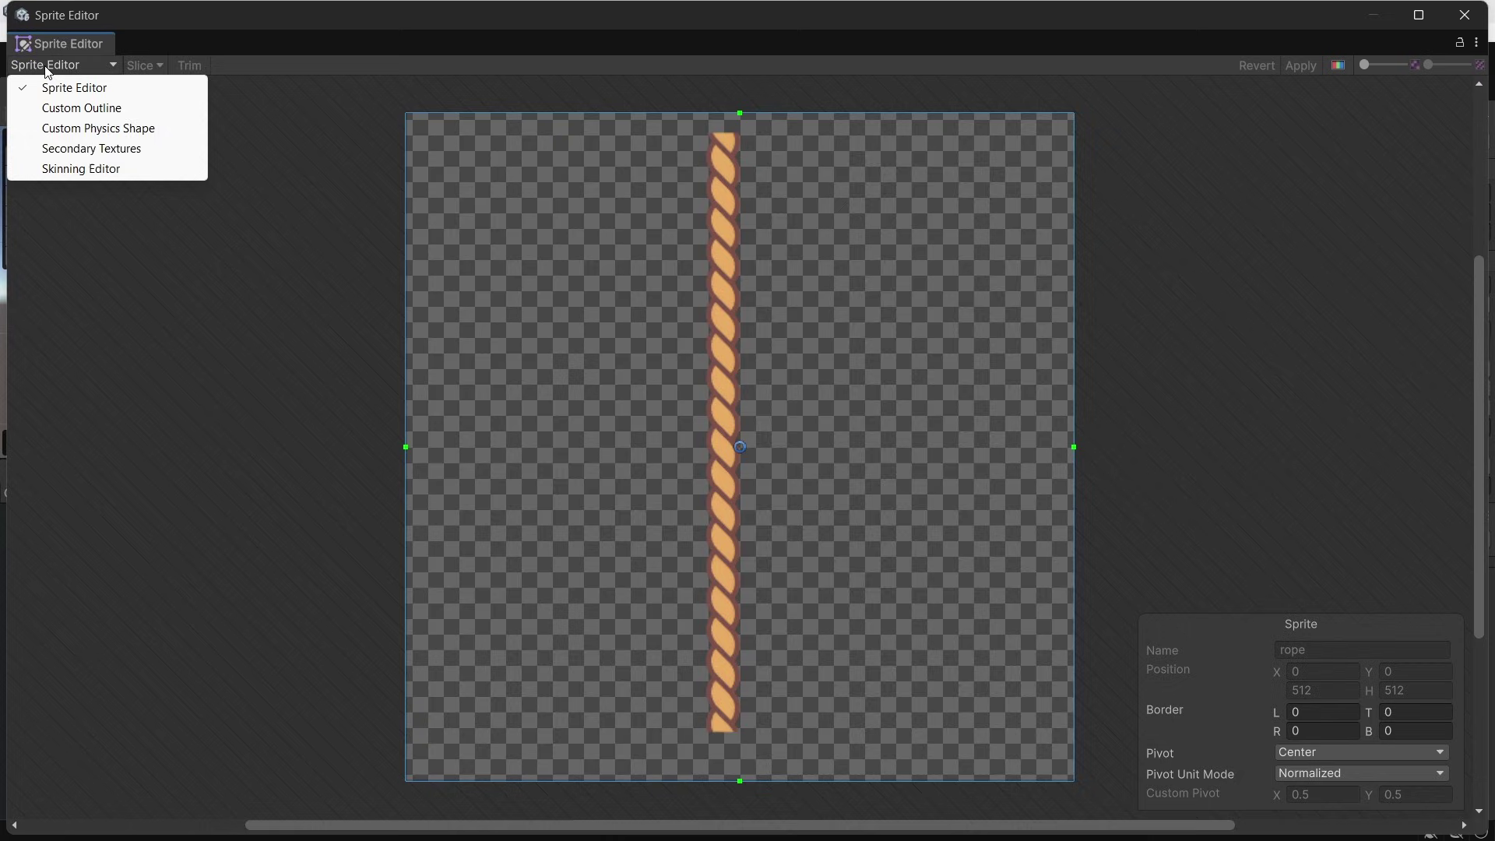
click(68, 172)
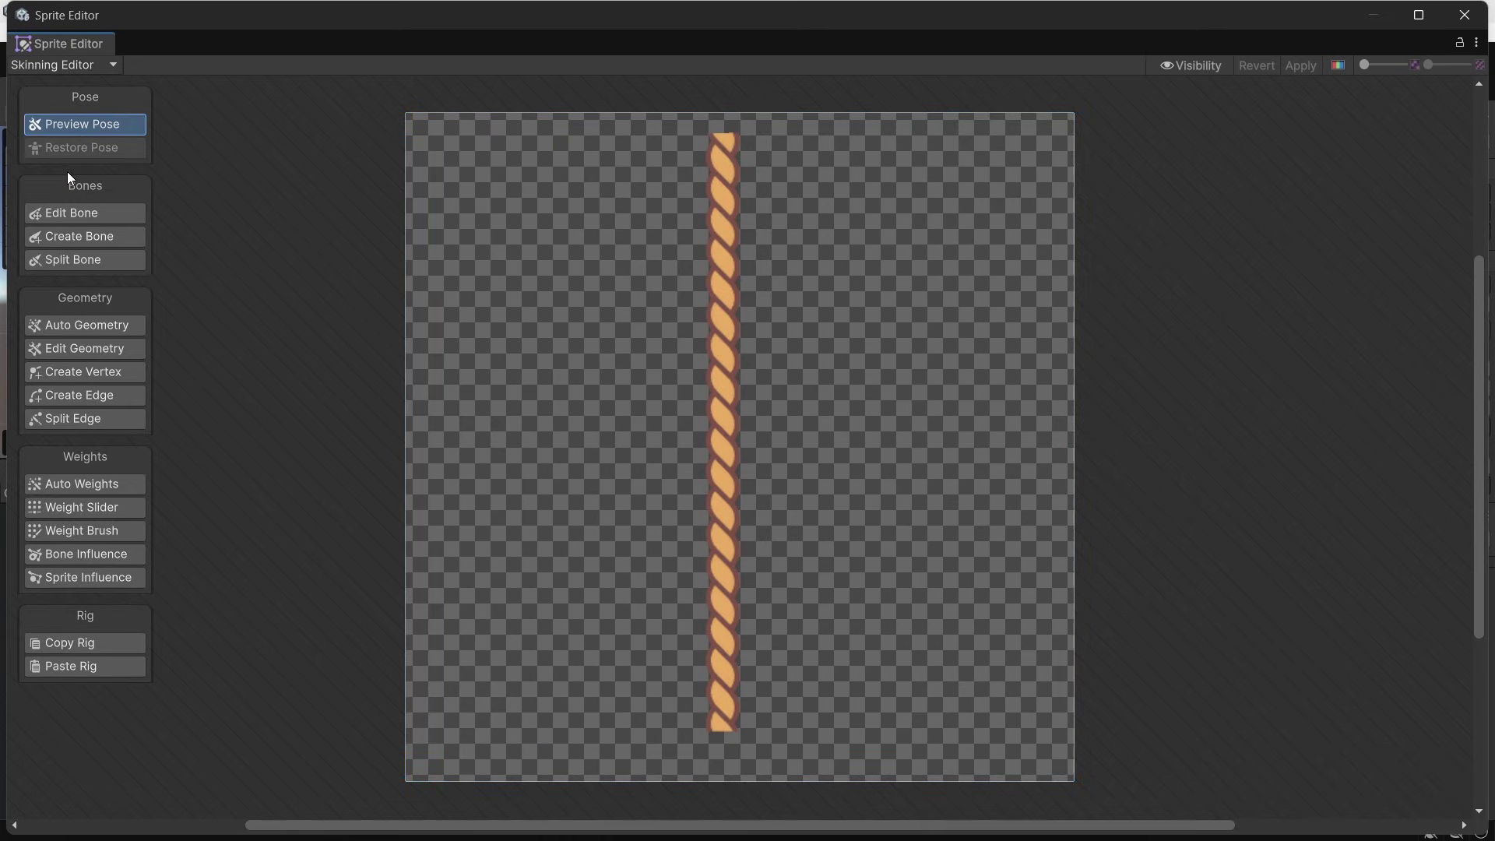
click(88, 328)
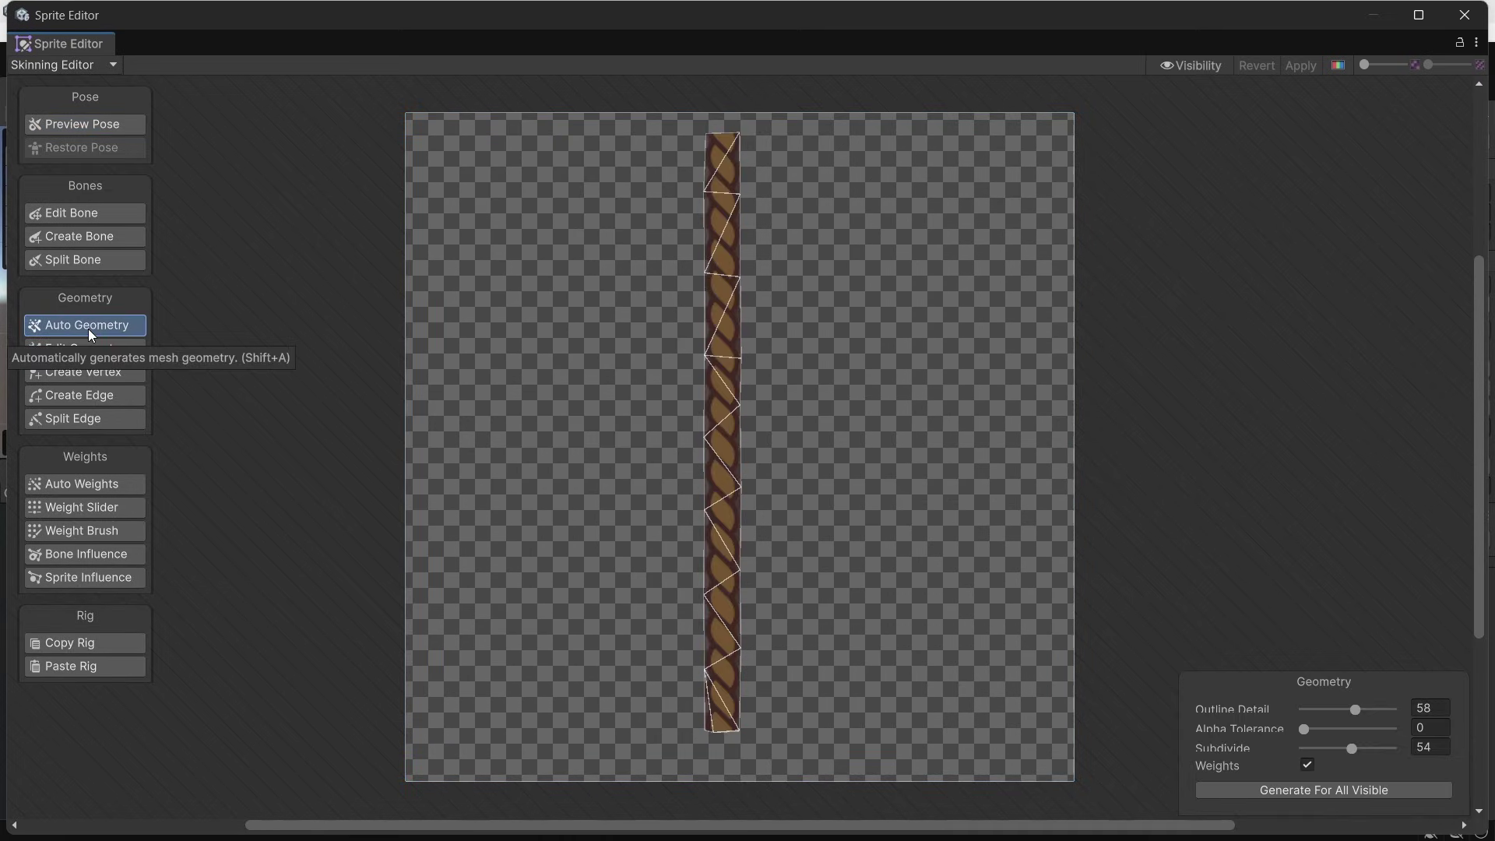
click(1289, 789)
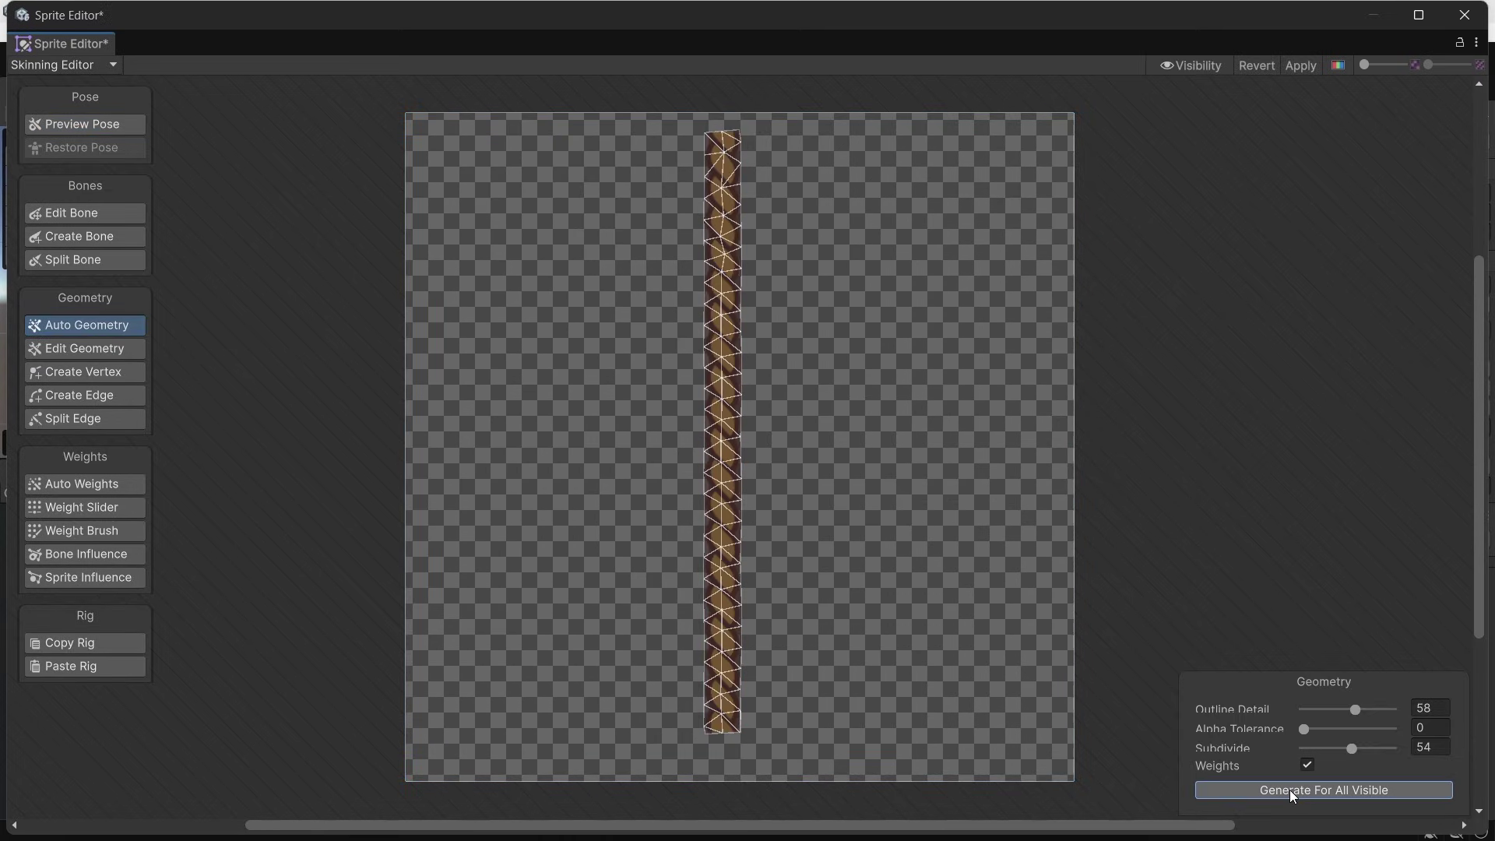
Create a chain of 12 bones from the rope's upper end to its lower end and generate automatic weights.
click(61, 239)
click(722, 134)
click(722, 186)
click(723, 237)
click(724, 289)
click(725, 338)
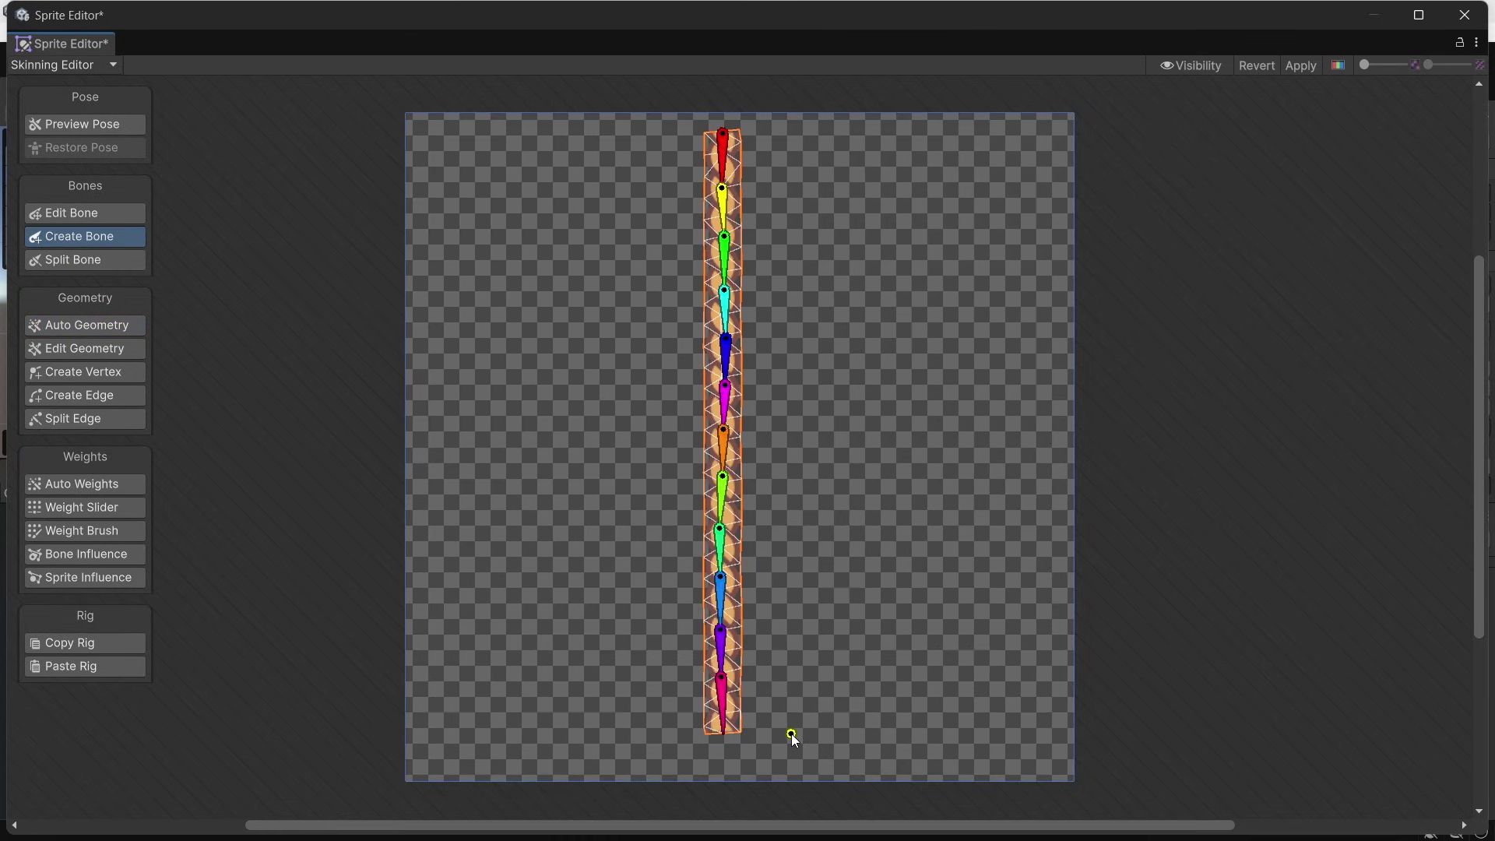
click(62, 483)
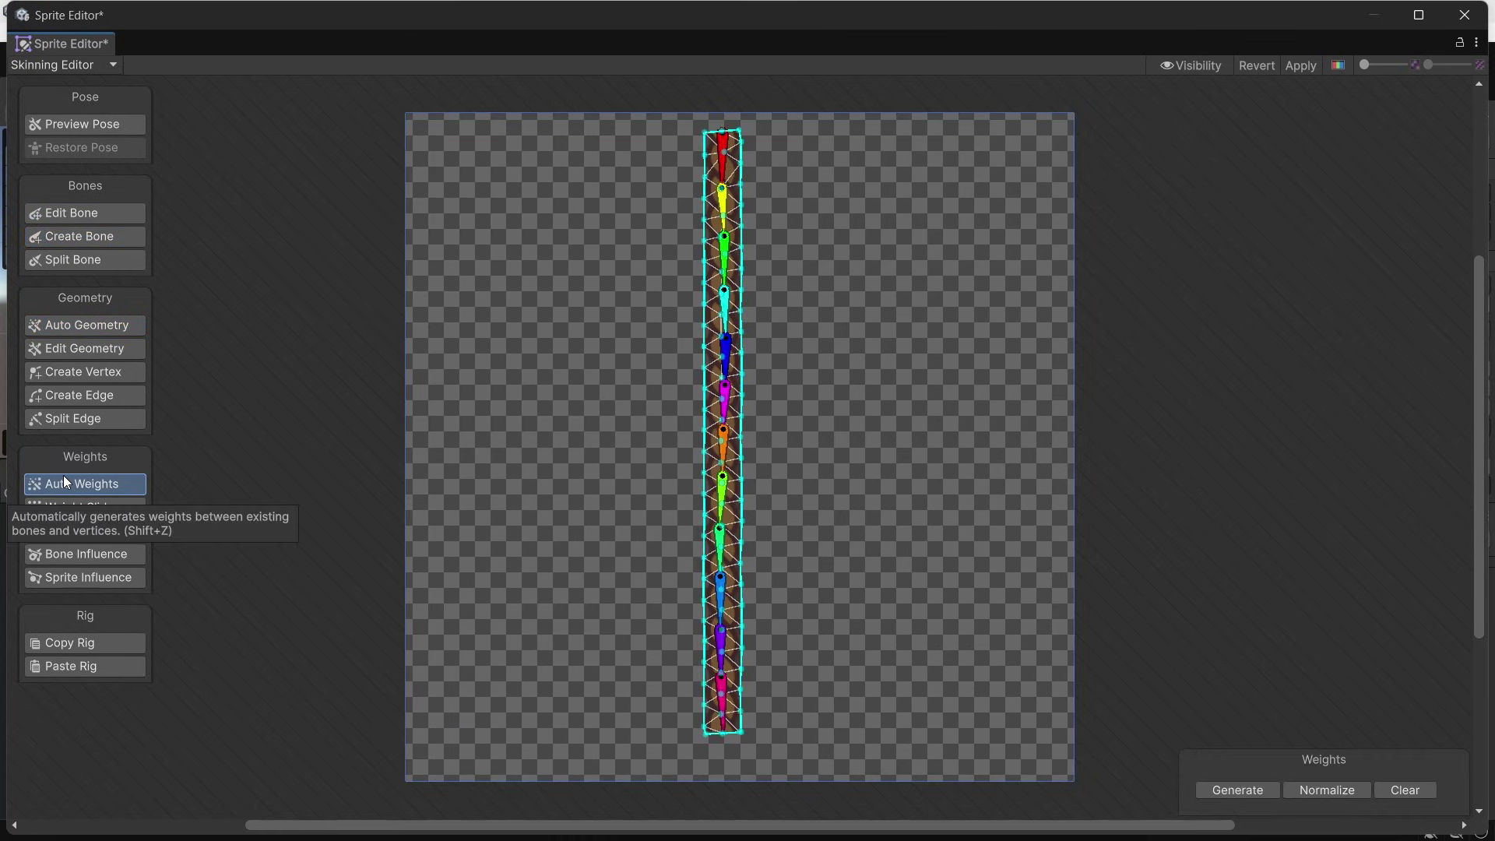
click(1230, 791)
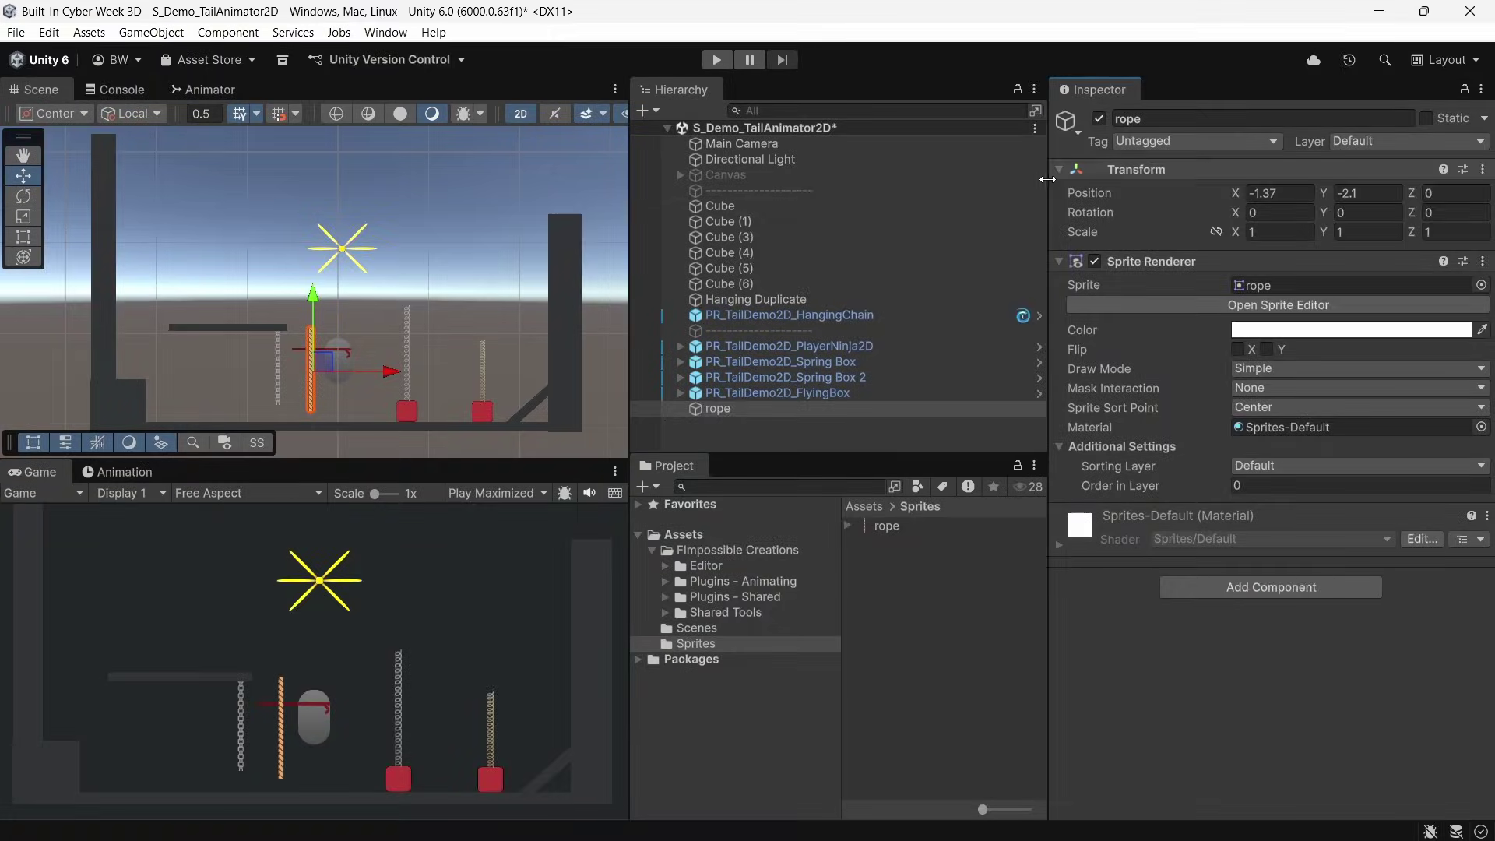
Add a Sprite Skin component to the rope, create its bones and check the resulting bone hierarchy.
click(1216, 545)
text(sprite)
key(Return)
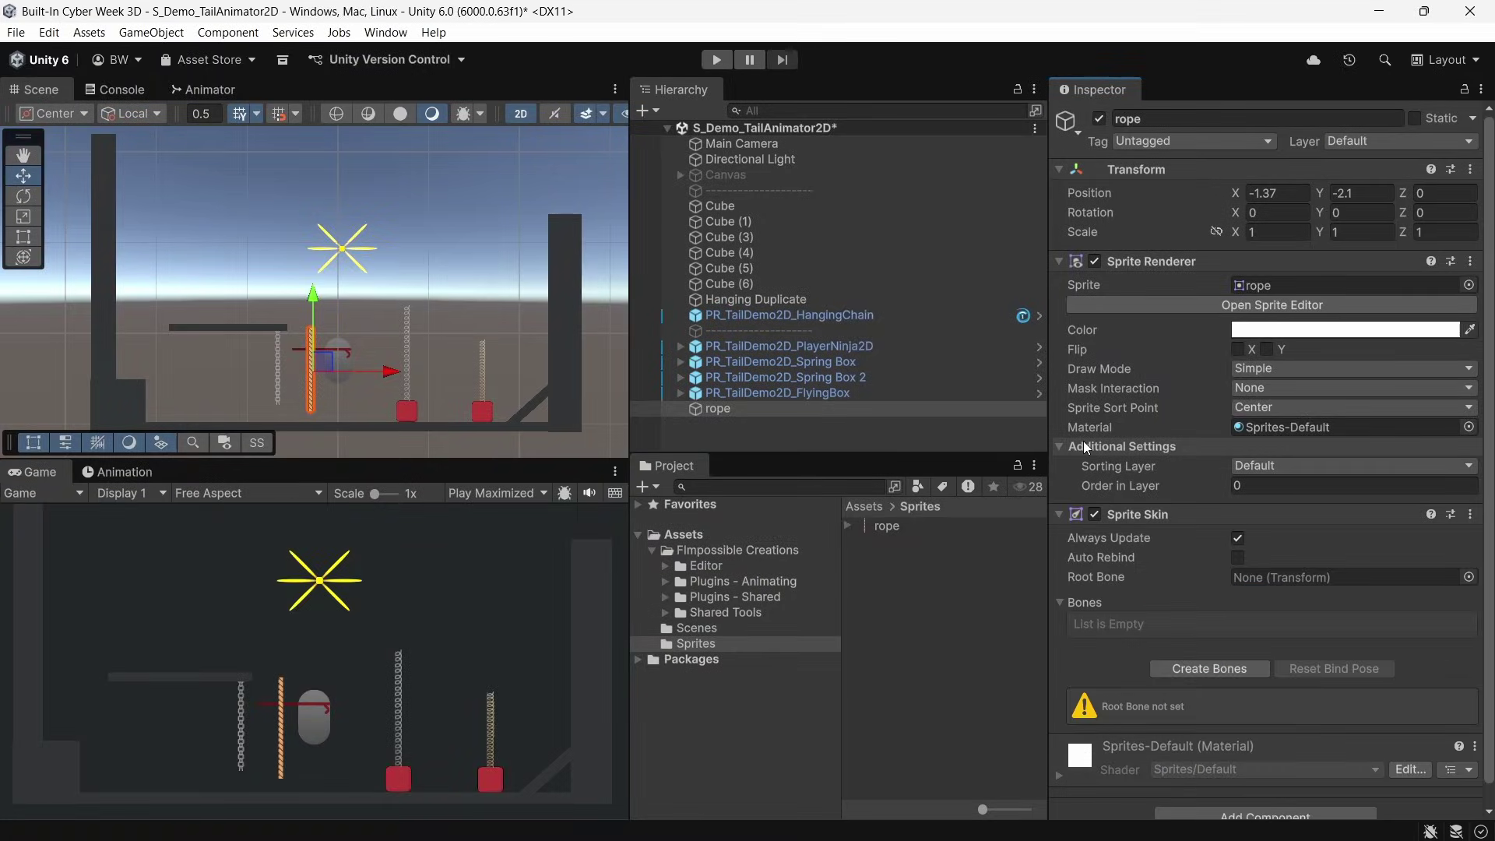
click(1197, 663)
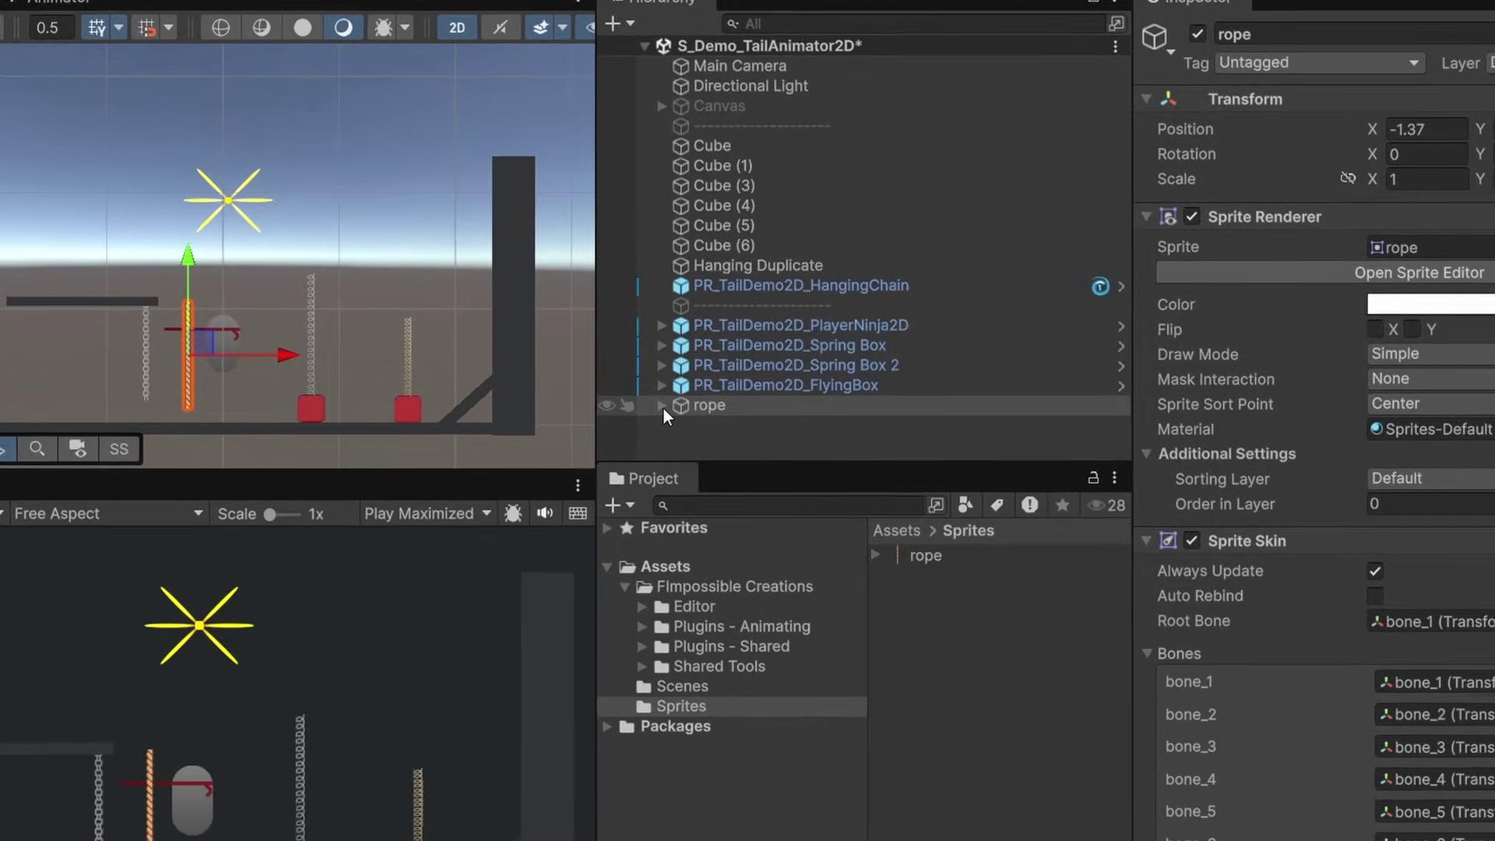
click(680, 409)
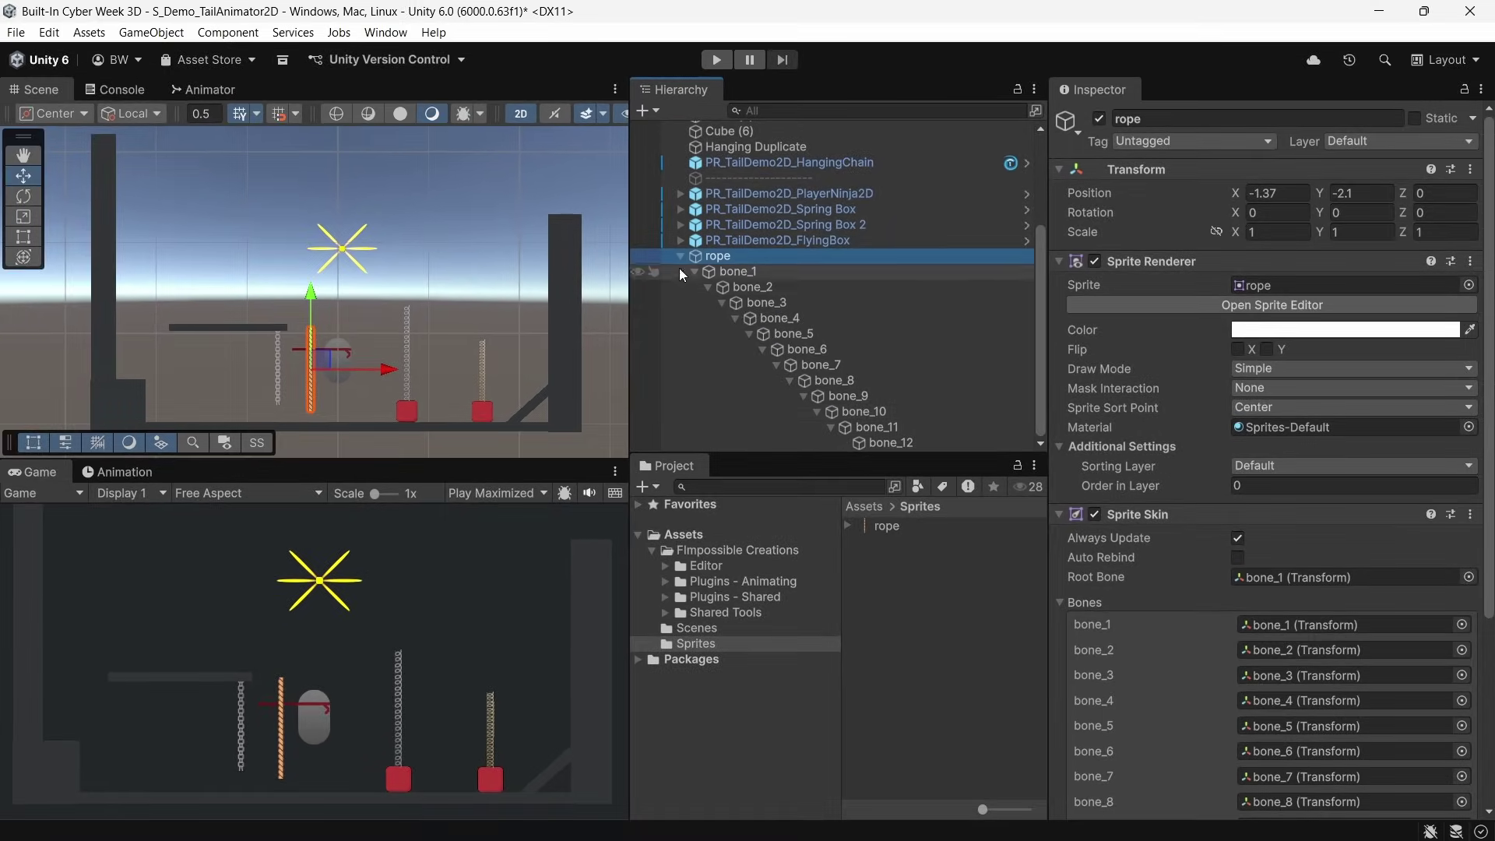
click(680, 255)
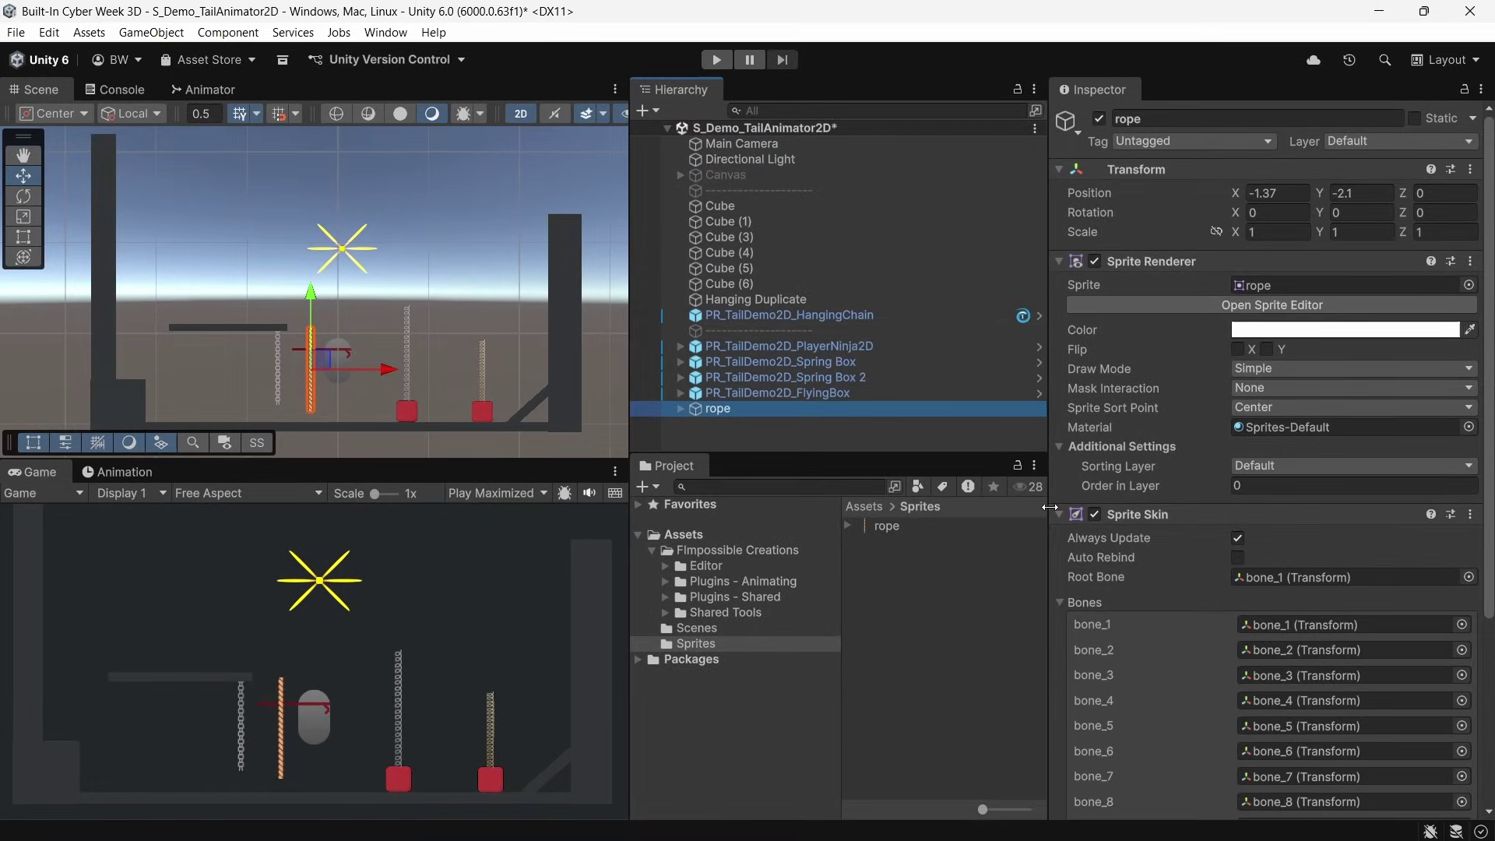
Collapse the rope's Sprite Skin and Sprite Renderer settings and add the Tail Animator 2 component.
click(1136, 514)
click(1144, 261)
click(1179, 375)
text(tail)
key(Up)
key(Return)
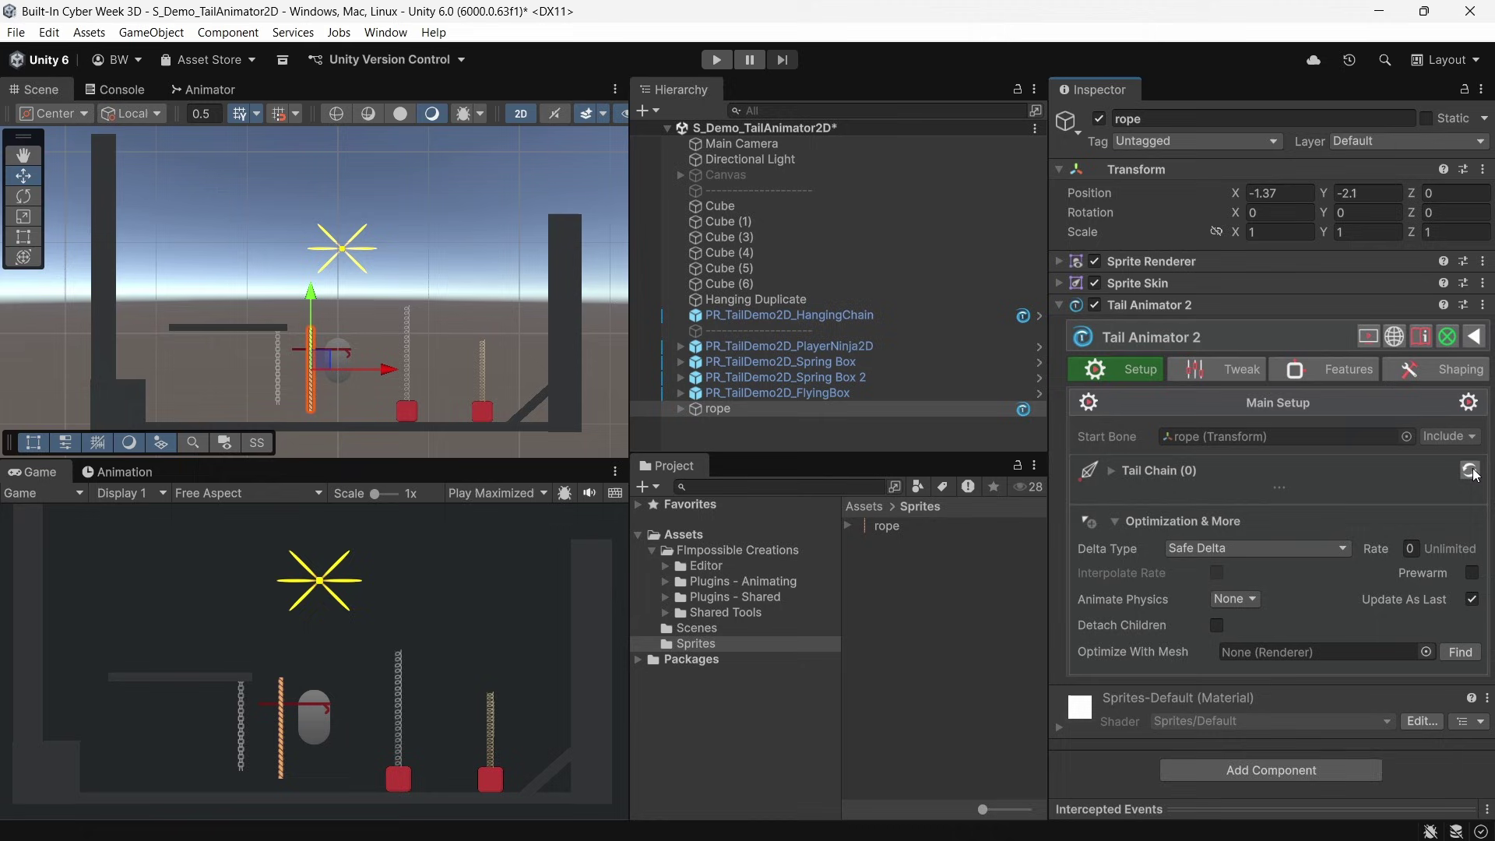
Refresh the rope's tail chain in Tail Animator 2 and assign bone_1 as the Start Bone.
click(1470, 470)
click(1246, 507)
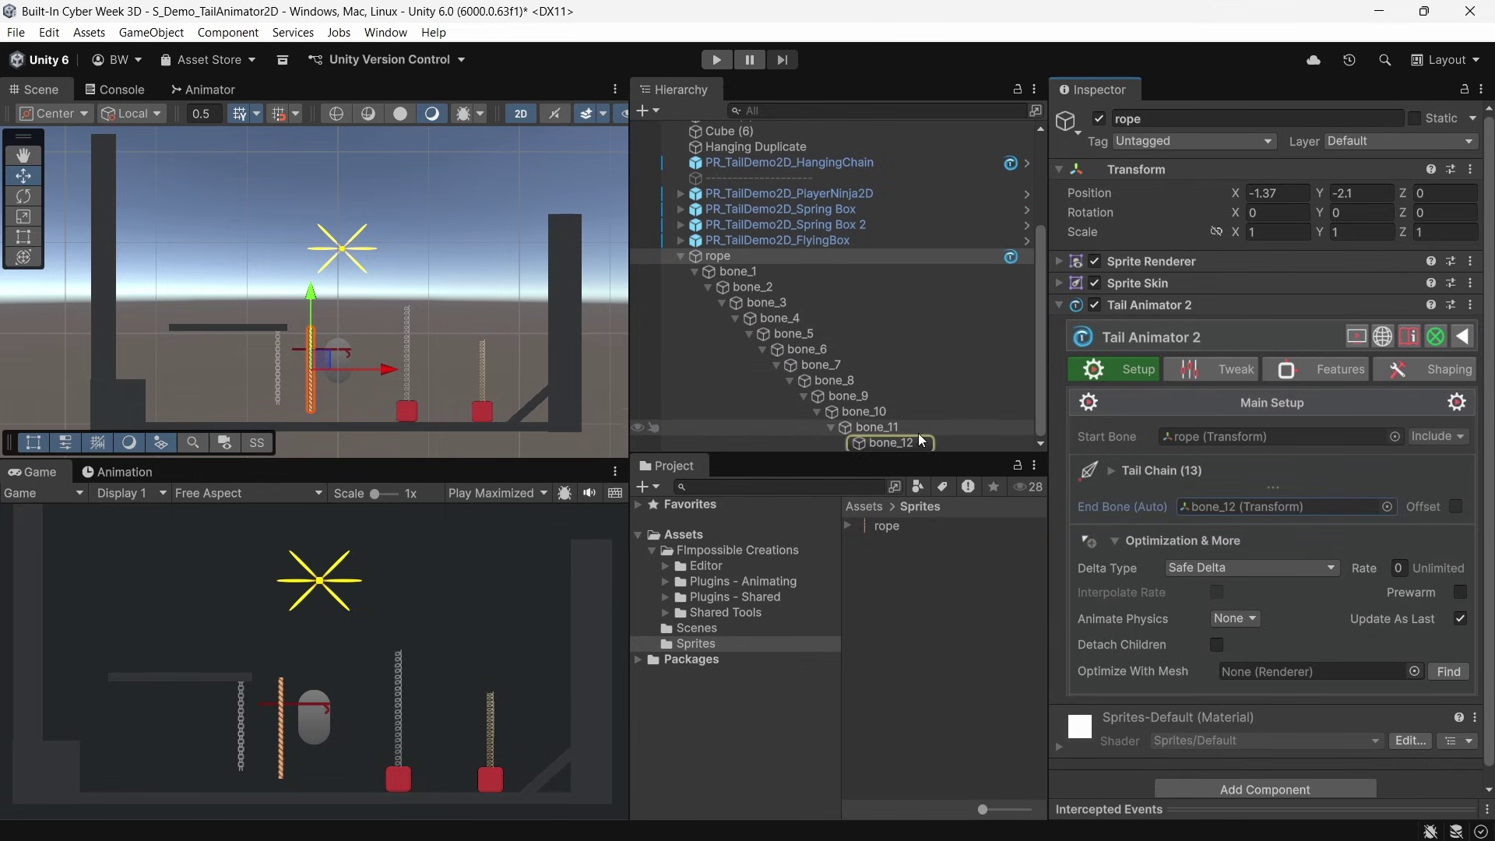
drag(919, 446, 1231, 437)
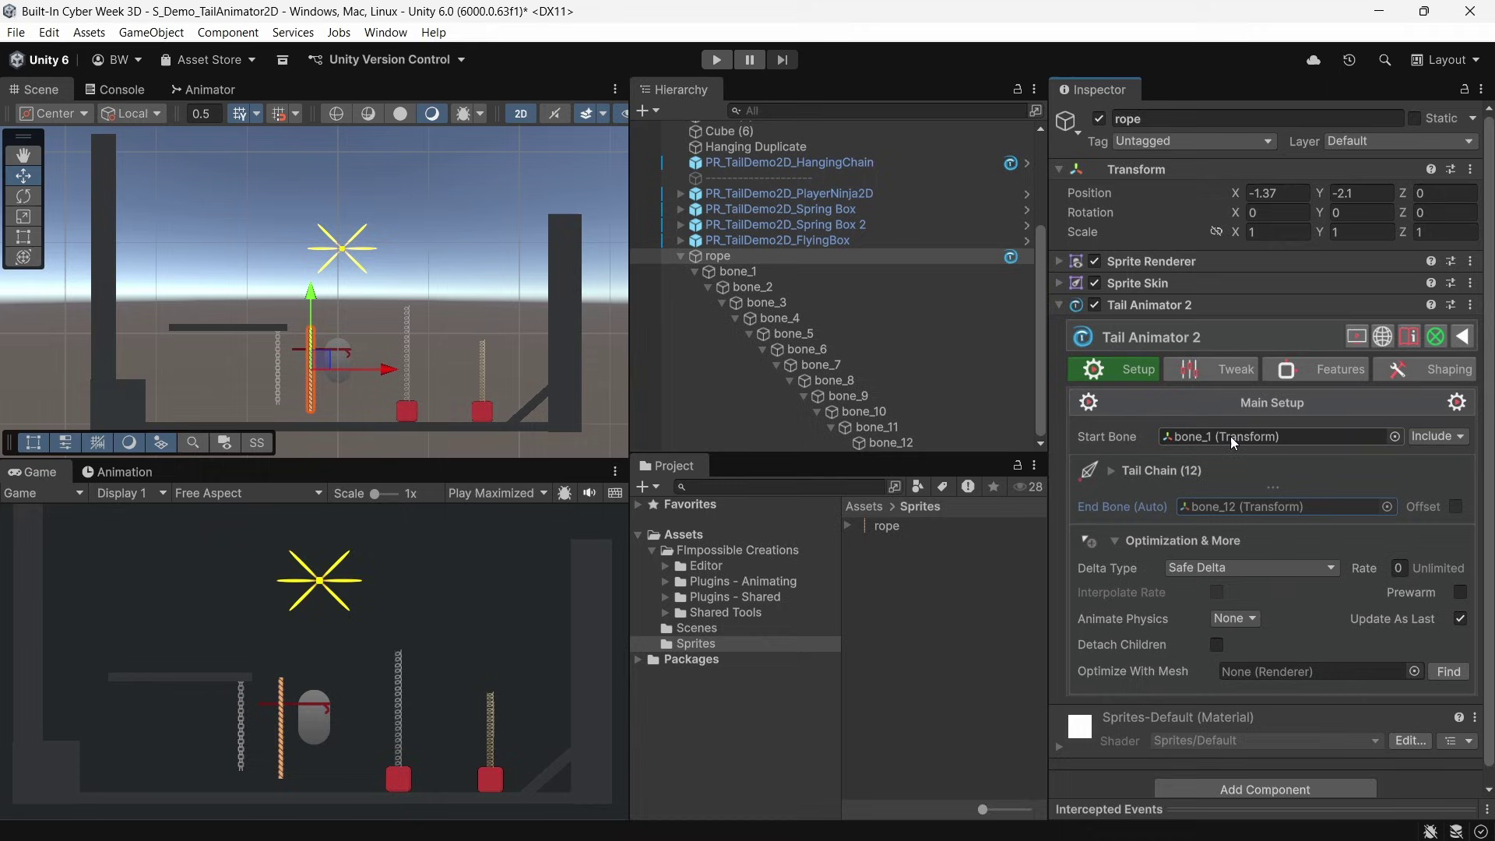
Play the scene and try Auto Waving speeds on the rope, first 0.57 and finally 4.52.
key(ctrl+p)
click(681, 256)
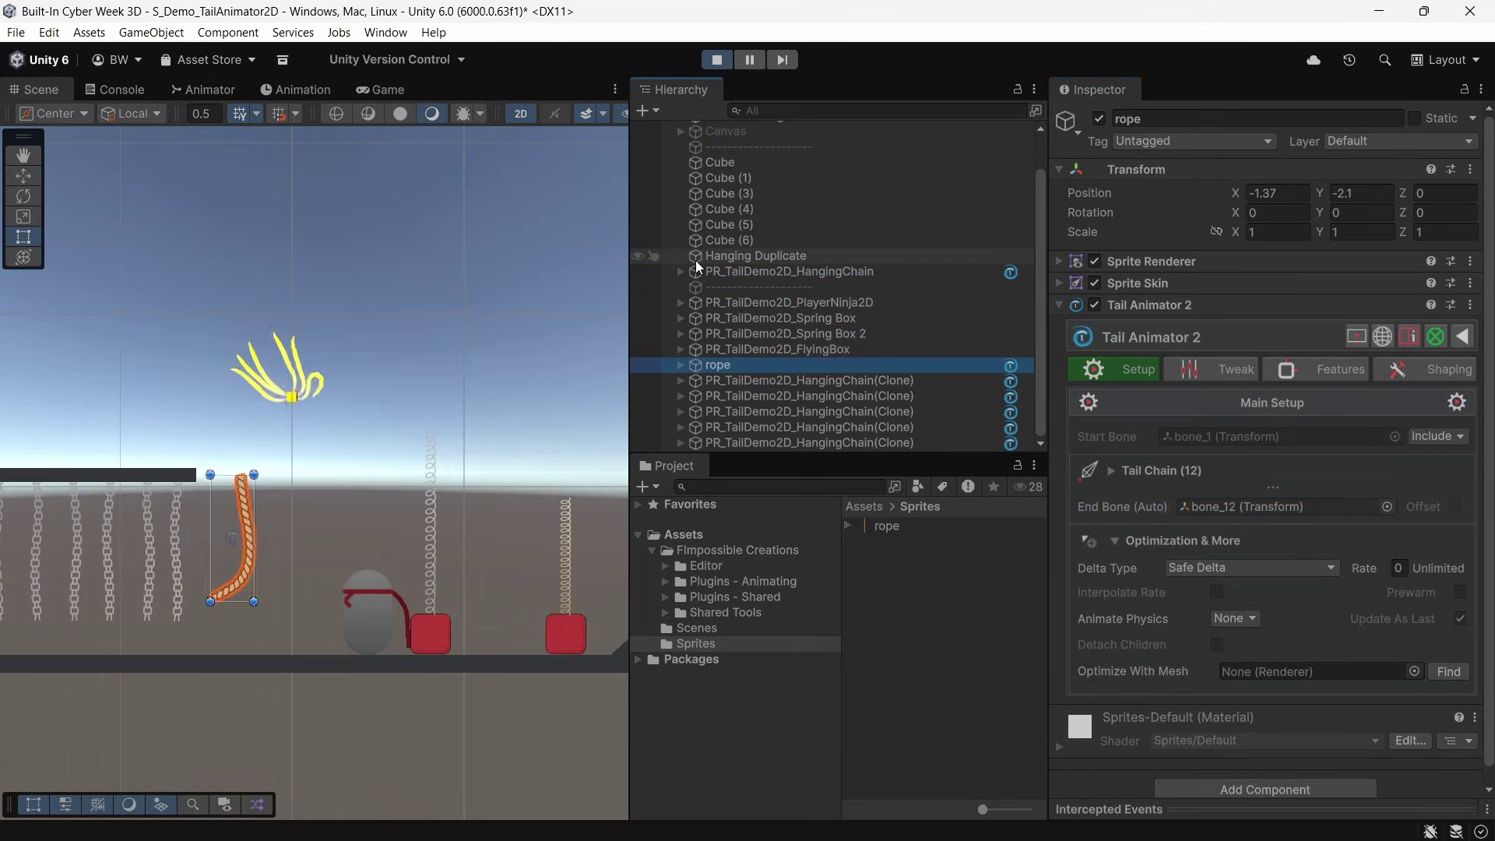
click(1343, 364)
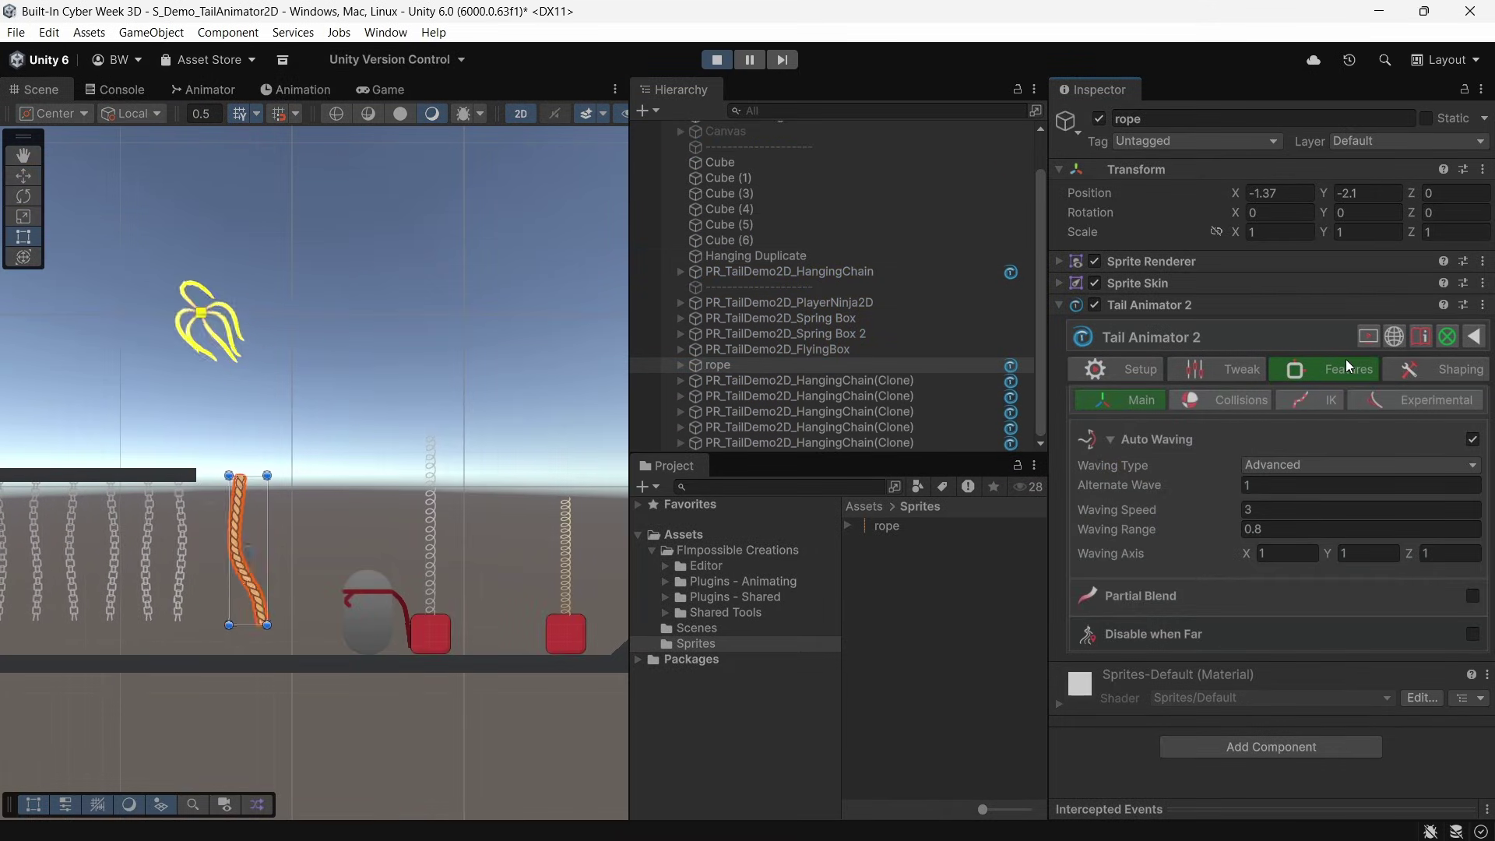
click(1268, 510)
text(0.57)
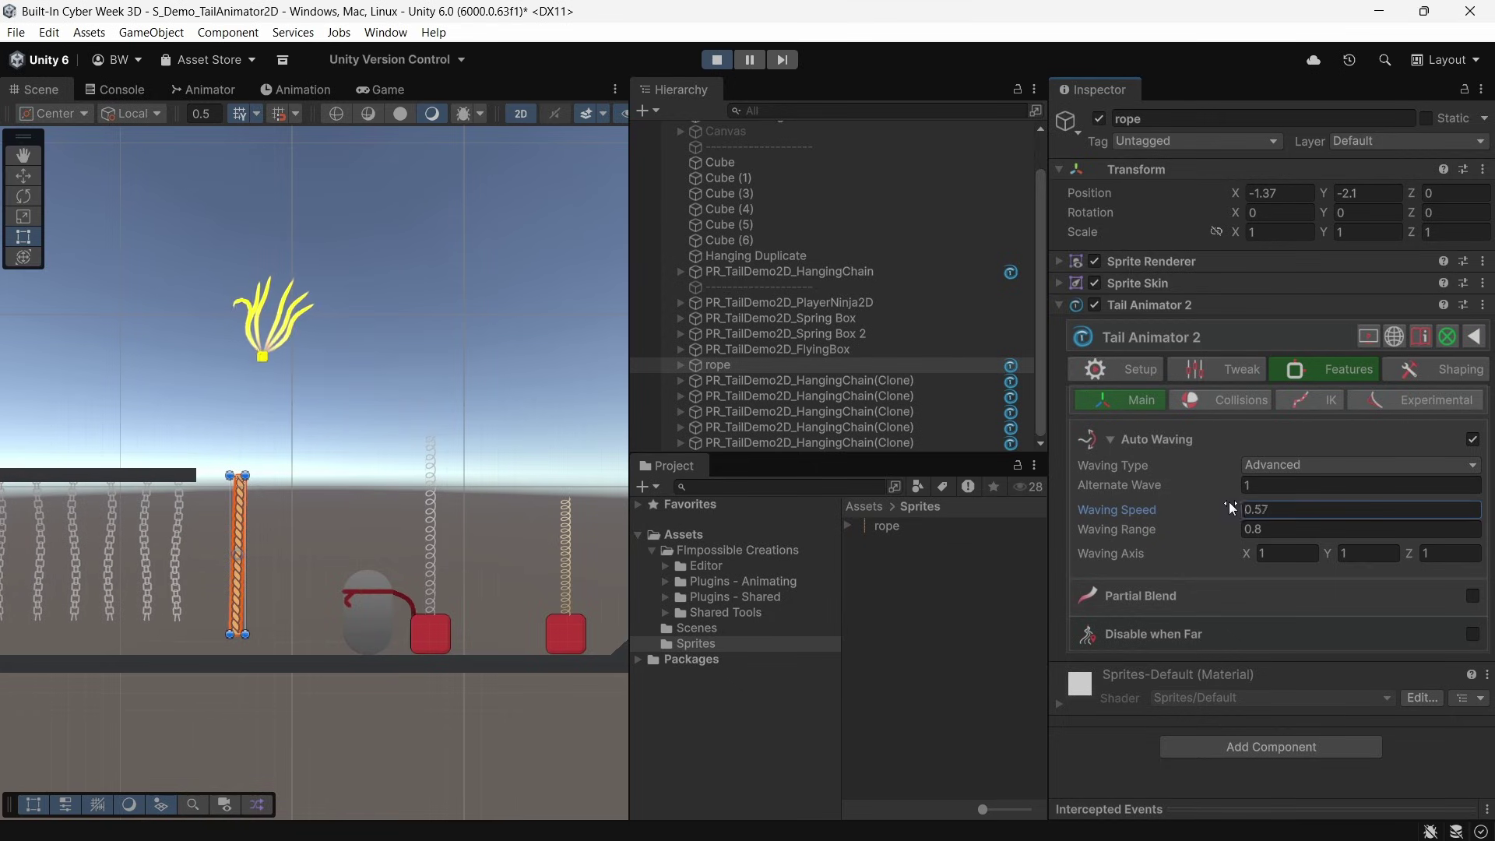
drag(1228, 501, 1349, 514)
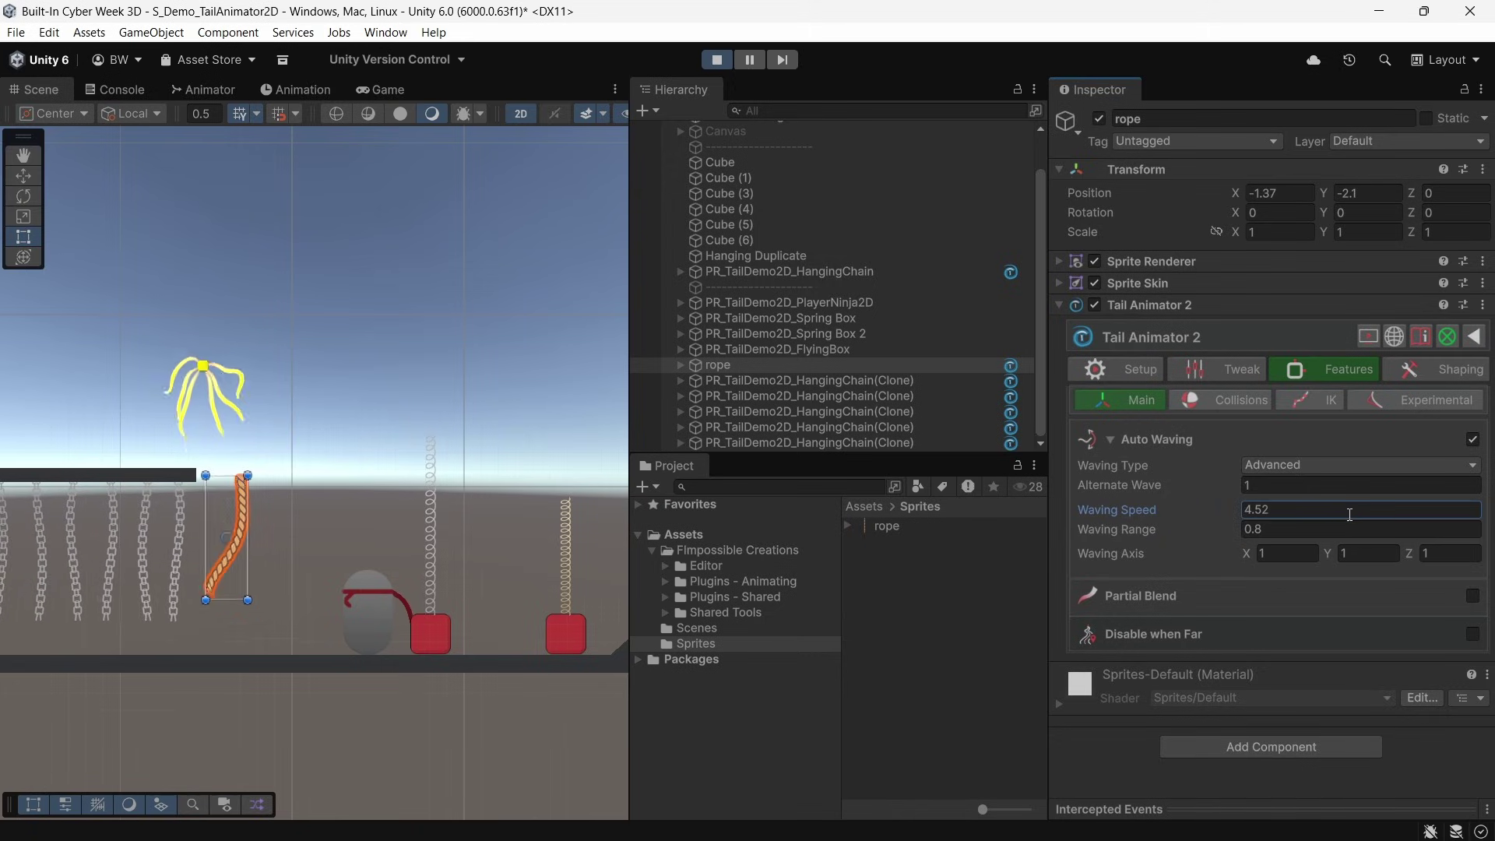
Enable 2D Collision for the rope in Tail Animator 2 and set the colliders' Scale Multiplier to 1.53.
click(1212, 372)
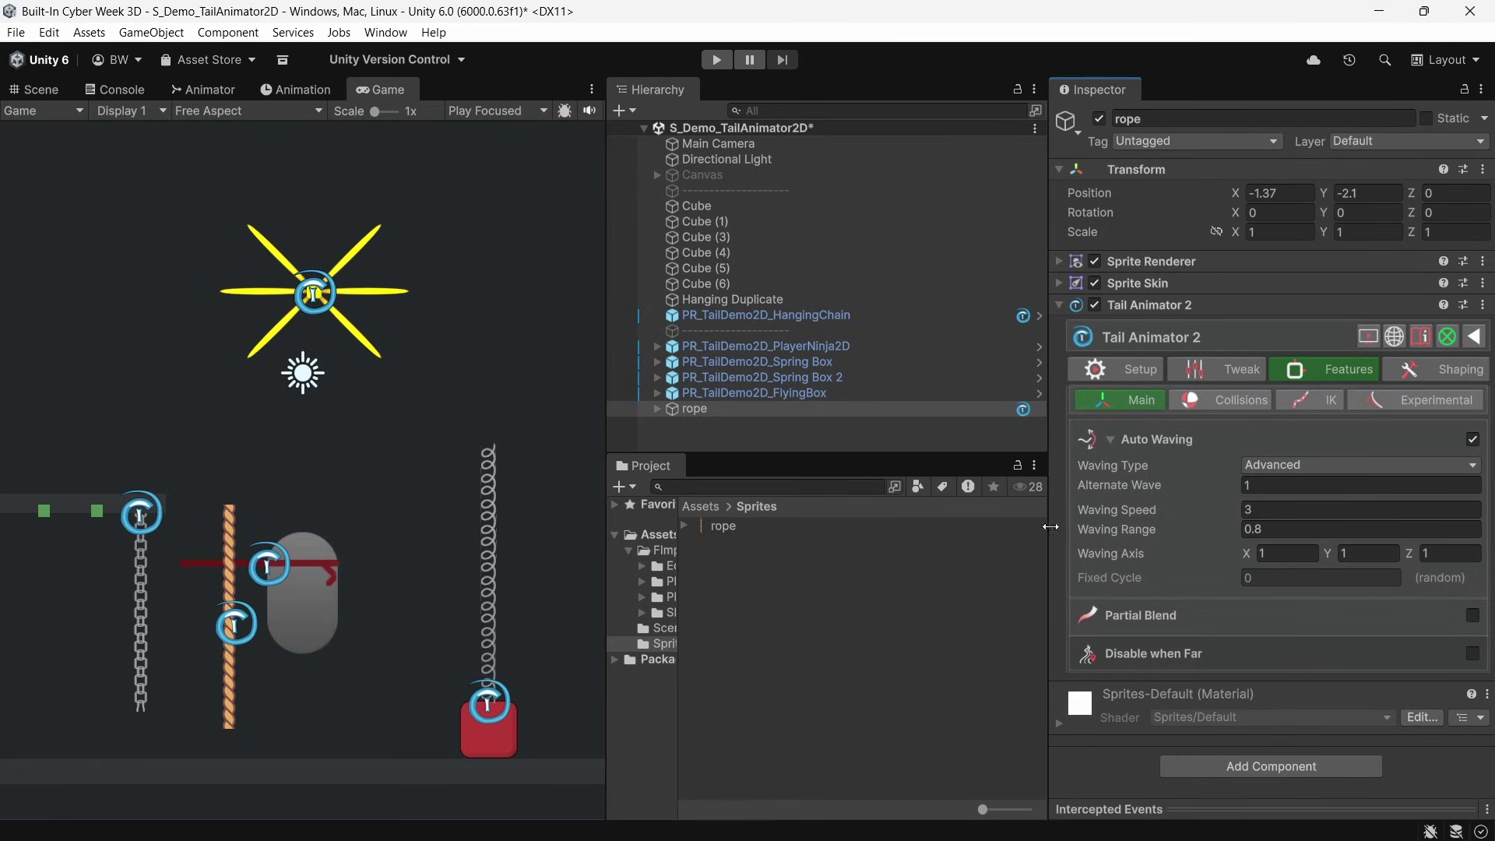
click(1211, 411)
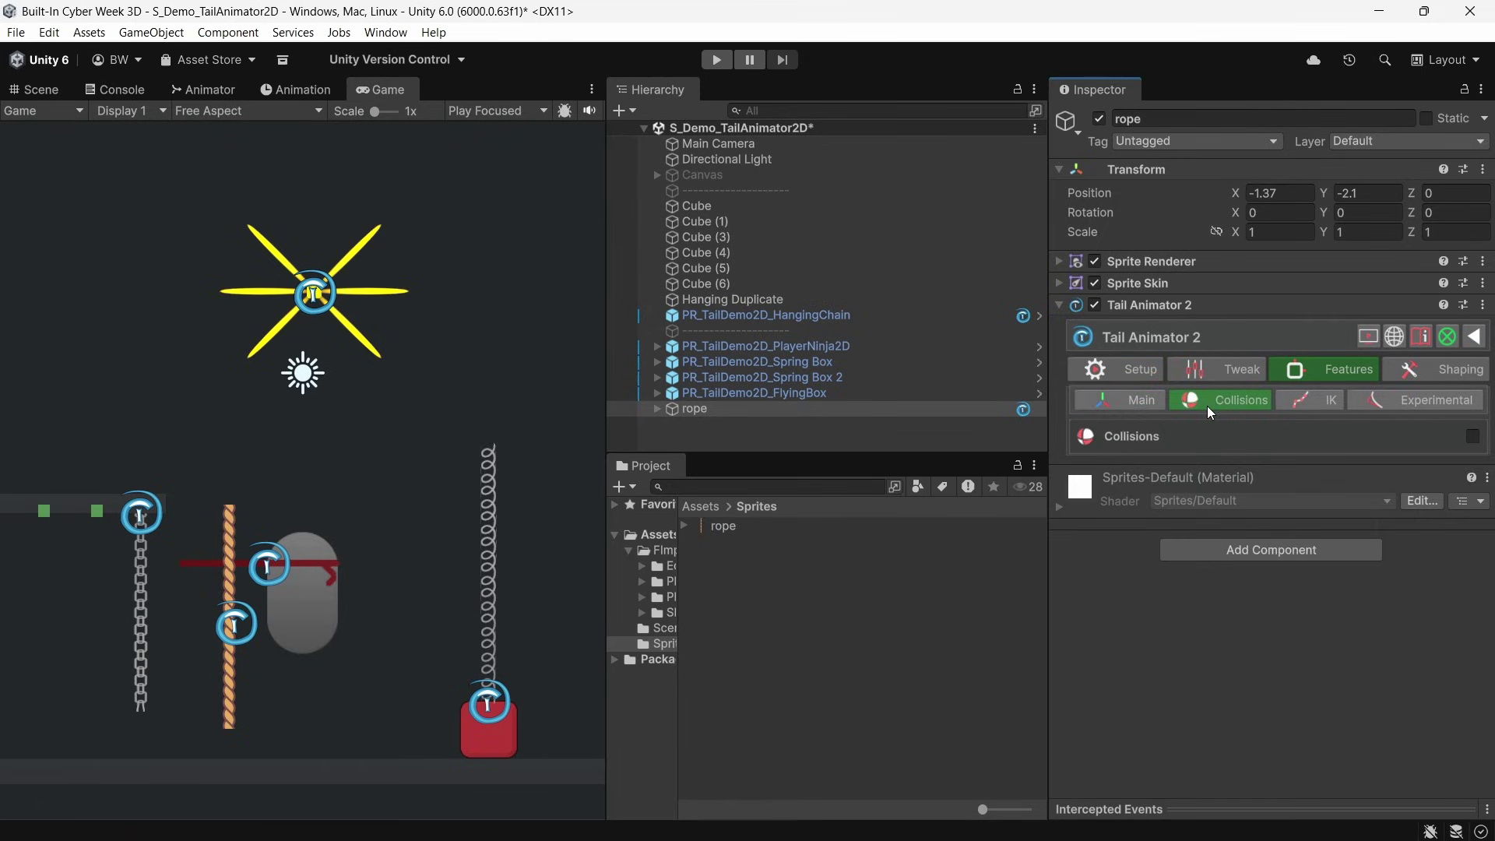
click(1472, 436)
click(1293, 523)
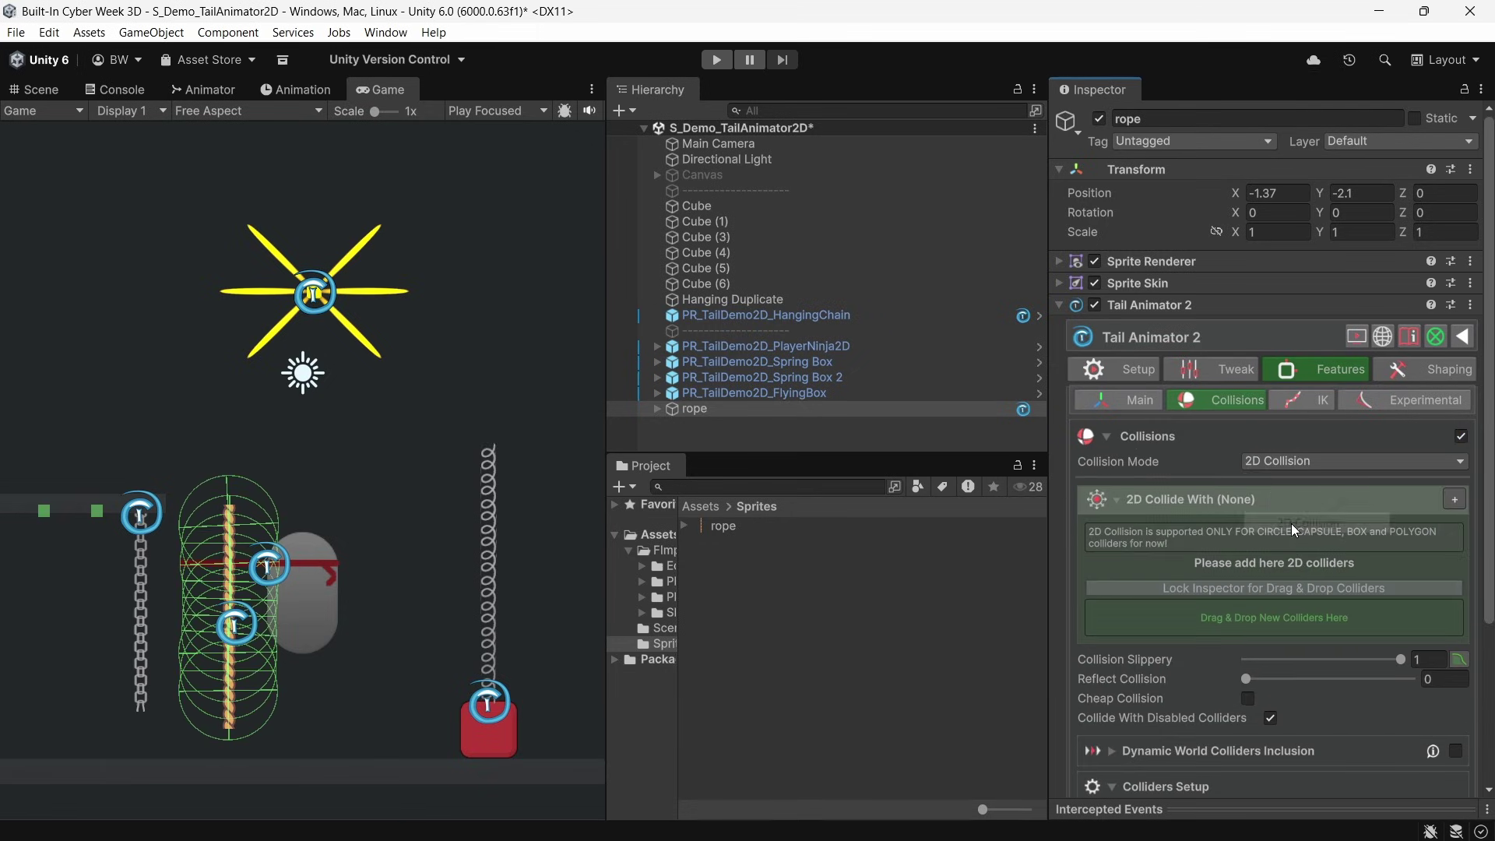
scroll(1296, 523, down, 5)
drag(1231, 598, 1163, 593)
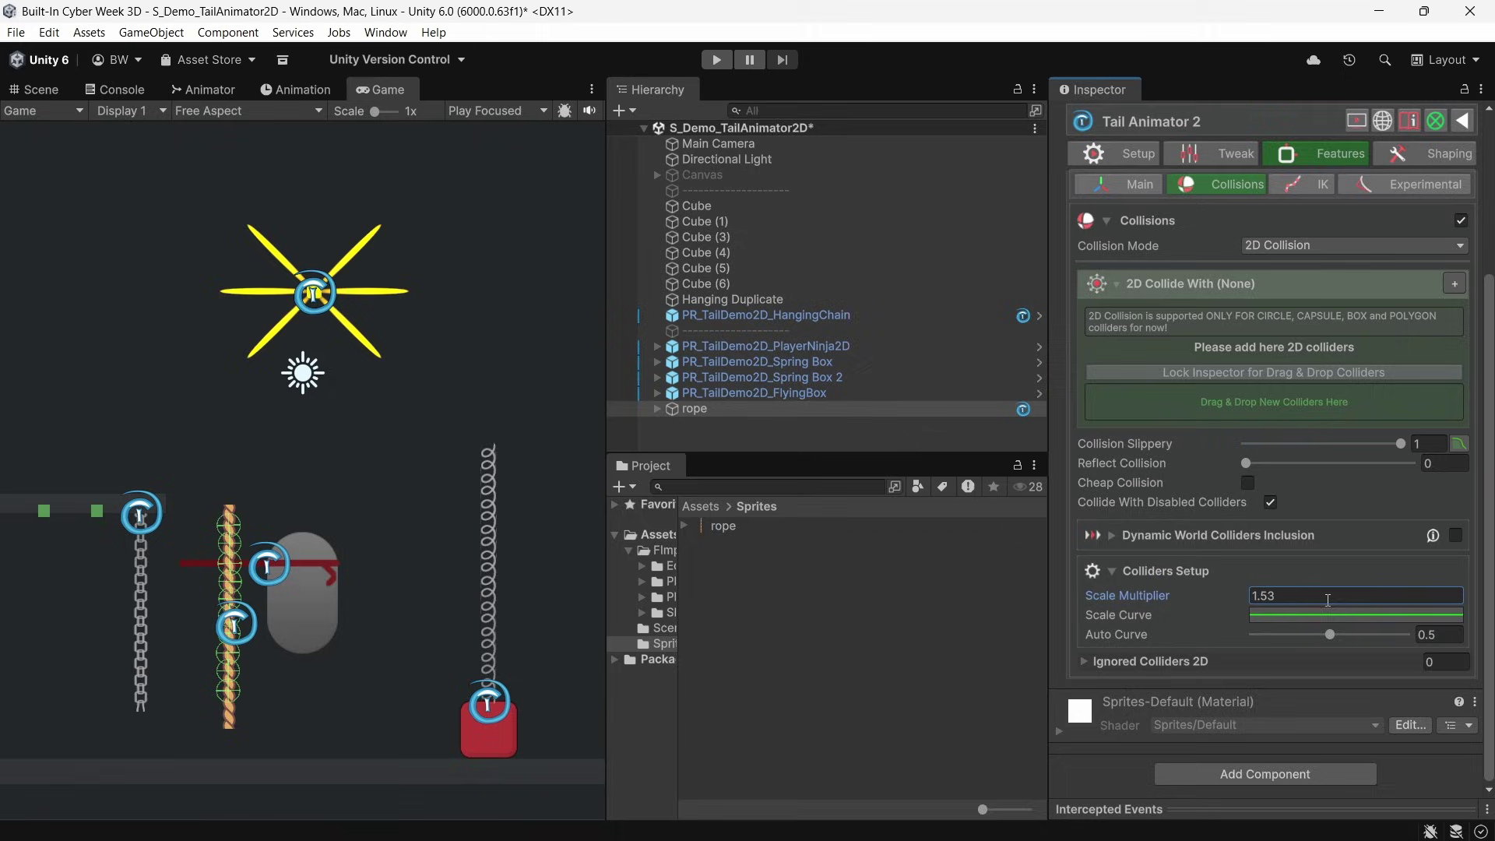
Try Dynamic World Colliders Inclusion on the rope in play mode and disable the option again.
click(1453, 536)
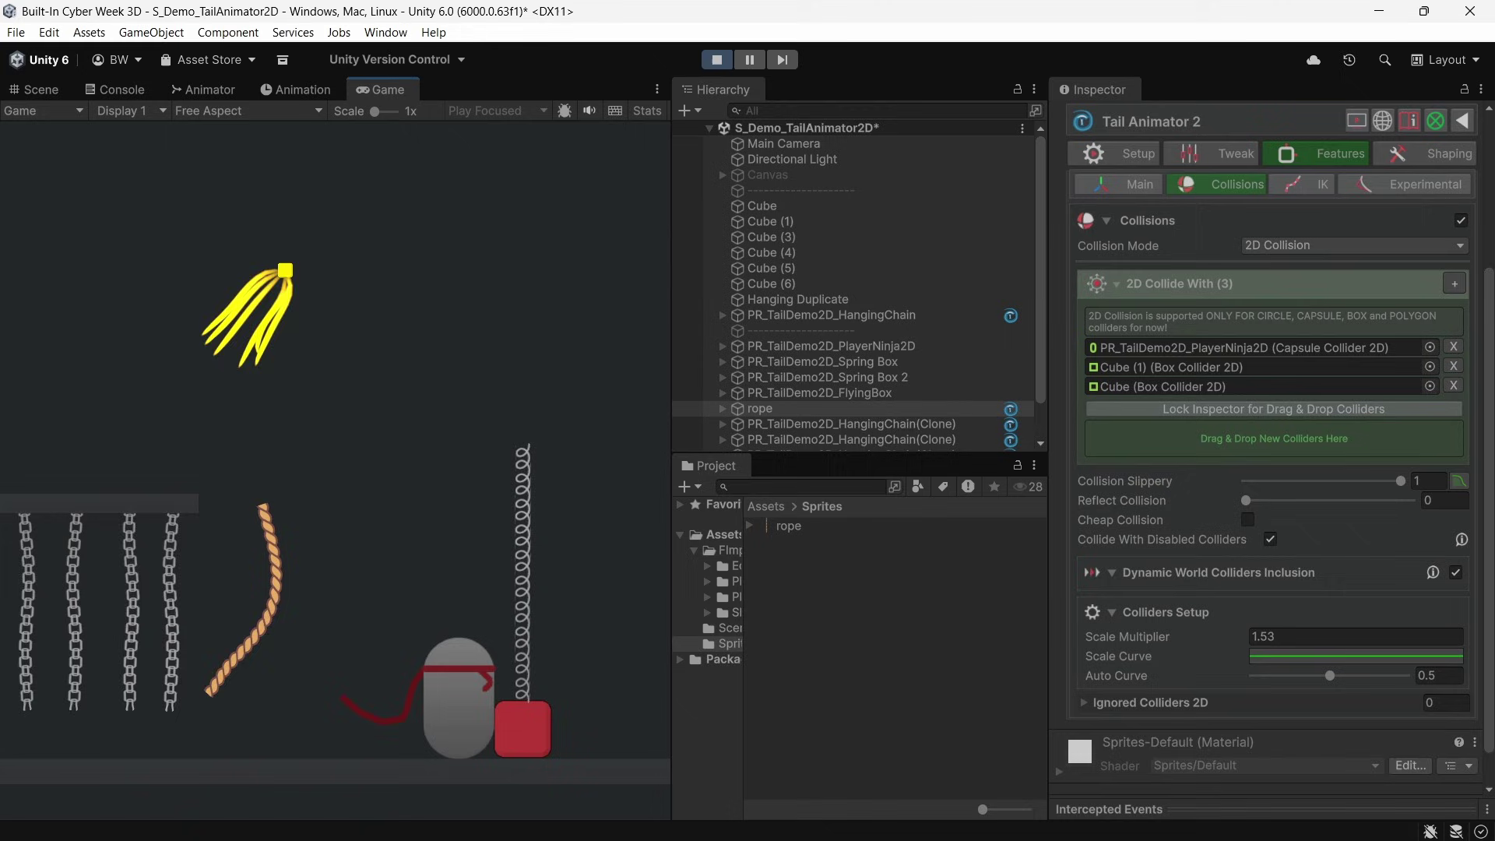
key(ctrl+p)
click(1456, 536)
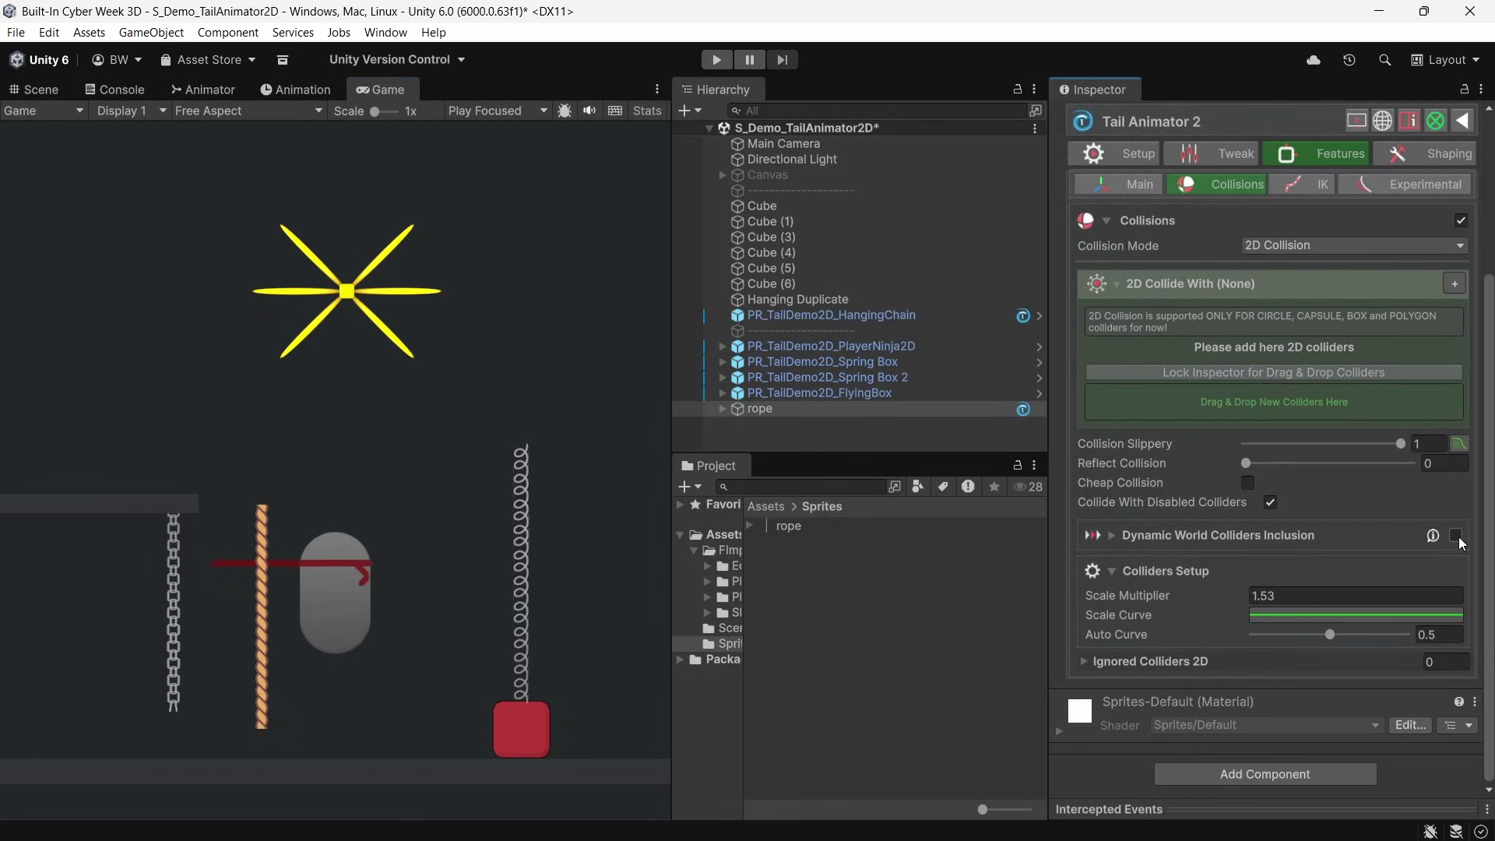
Add PR_TailDemo2D_PlayerNinja2D to the rope's 2D colliders, play the scene and assign PR_TailDemo2D_FlyingBox as the IK Target.
drag(847, 344, 1258, 402)
key(ctrl+p)
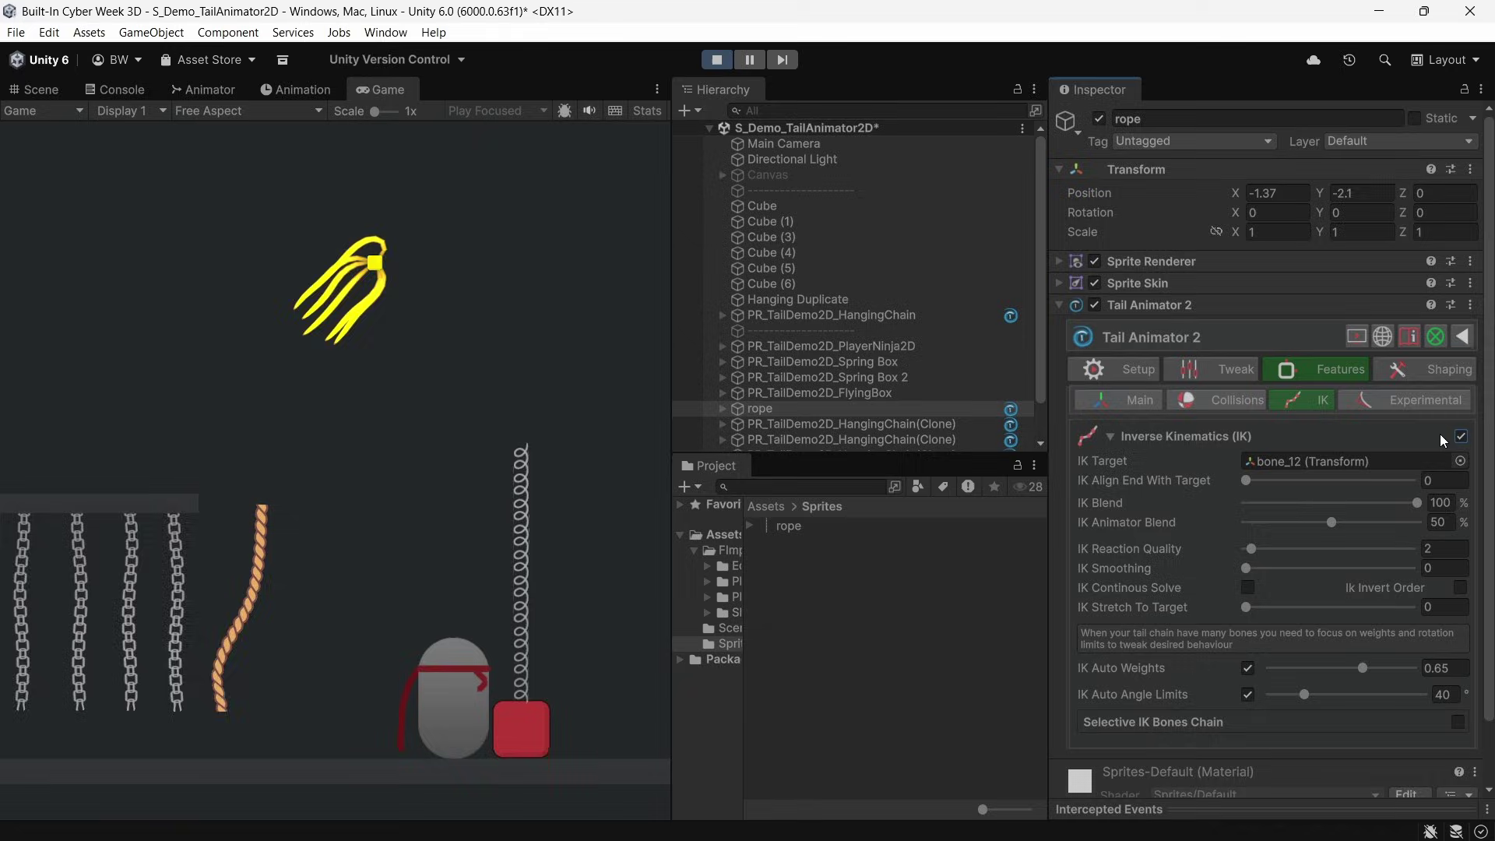
drag(818, 393, 1292, 459)
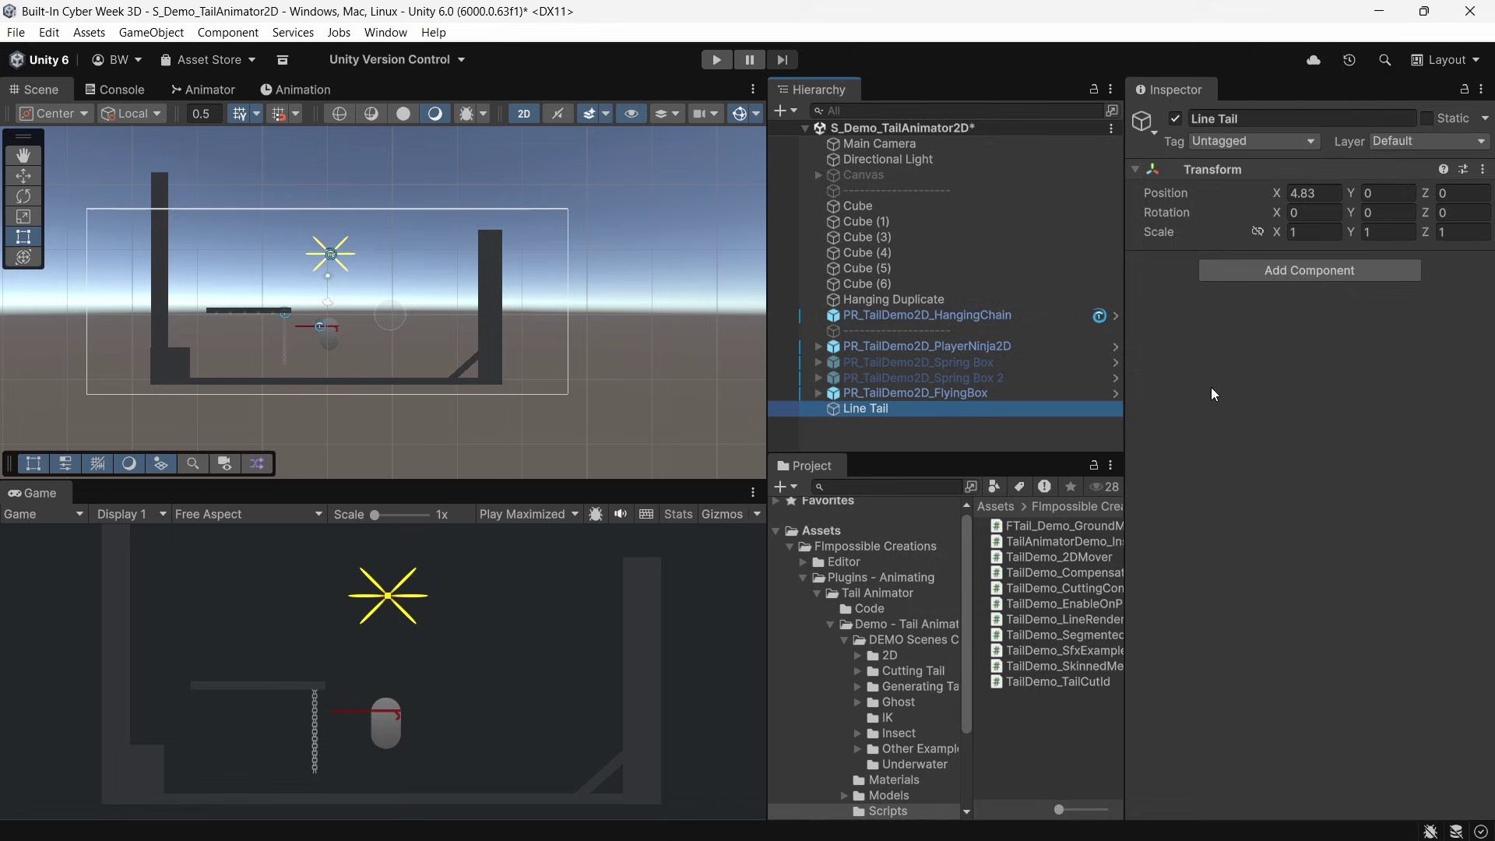
Add a Line Renderer to the Line Tail object with a width of 0.4 and the Sprites-Default material.
text(line)
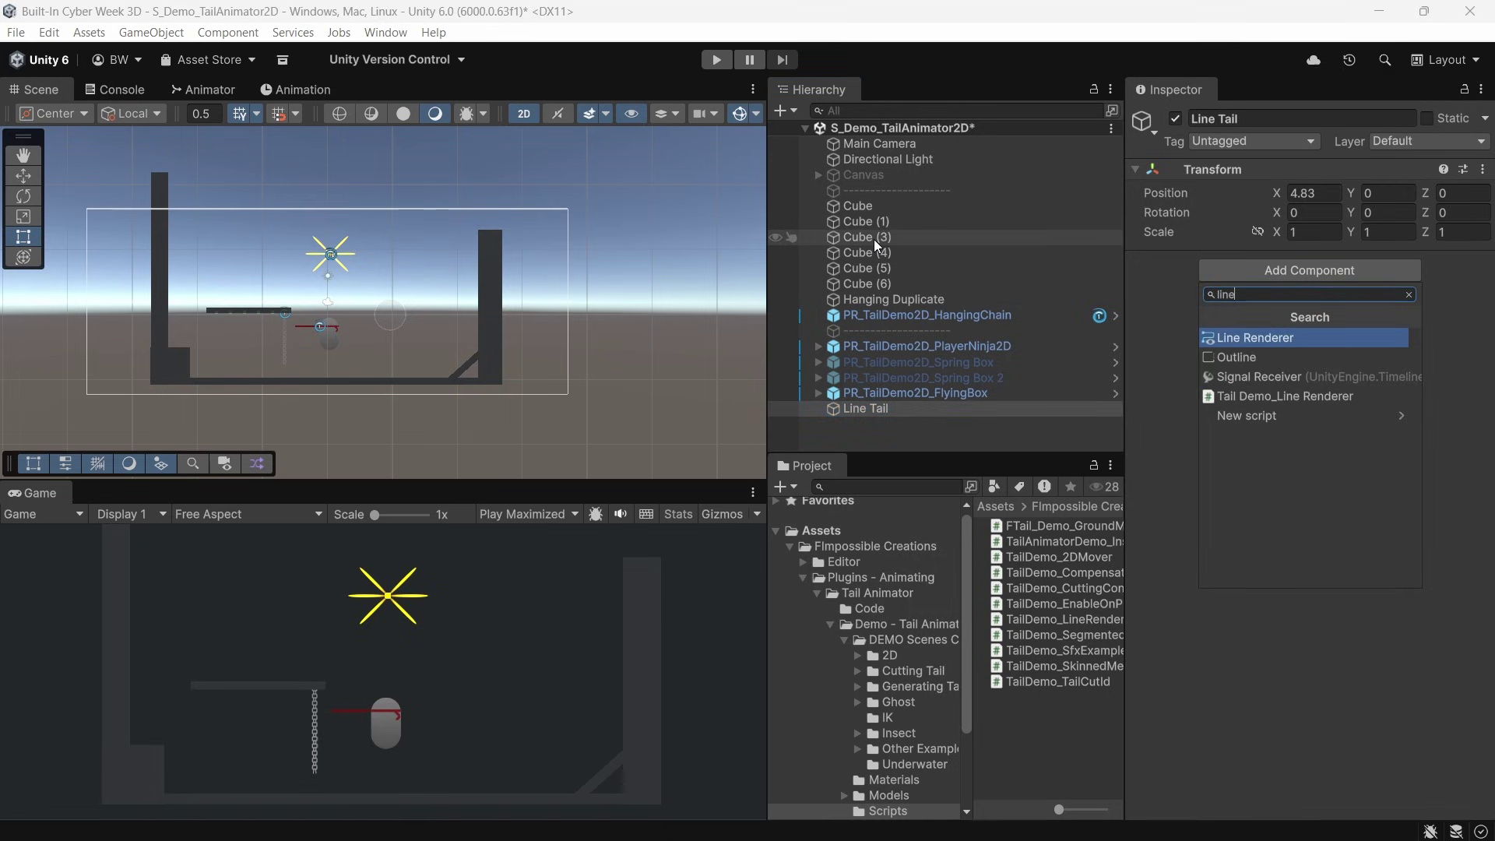
click(1255, 263)
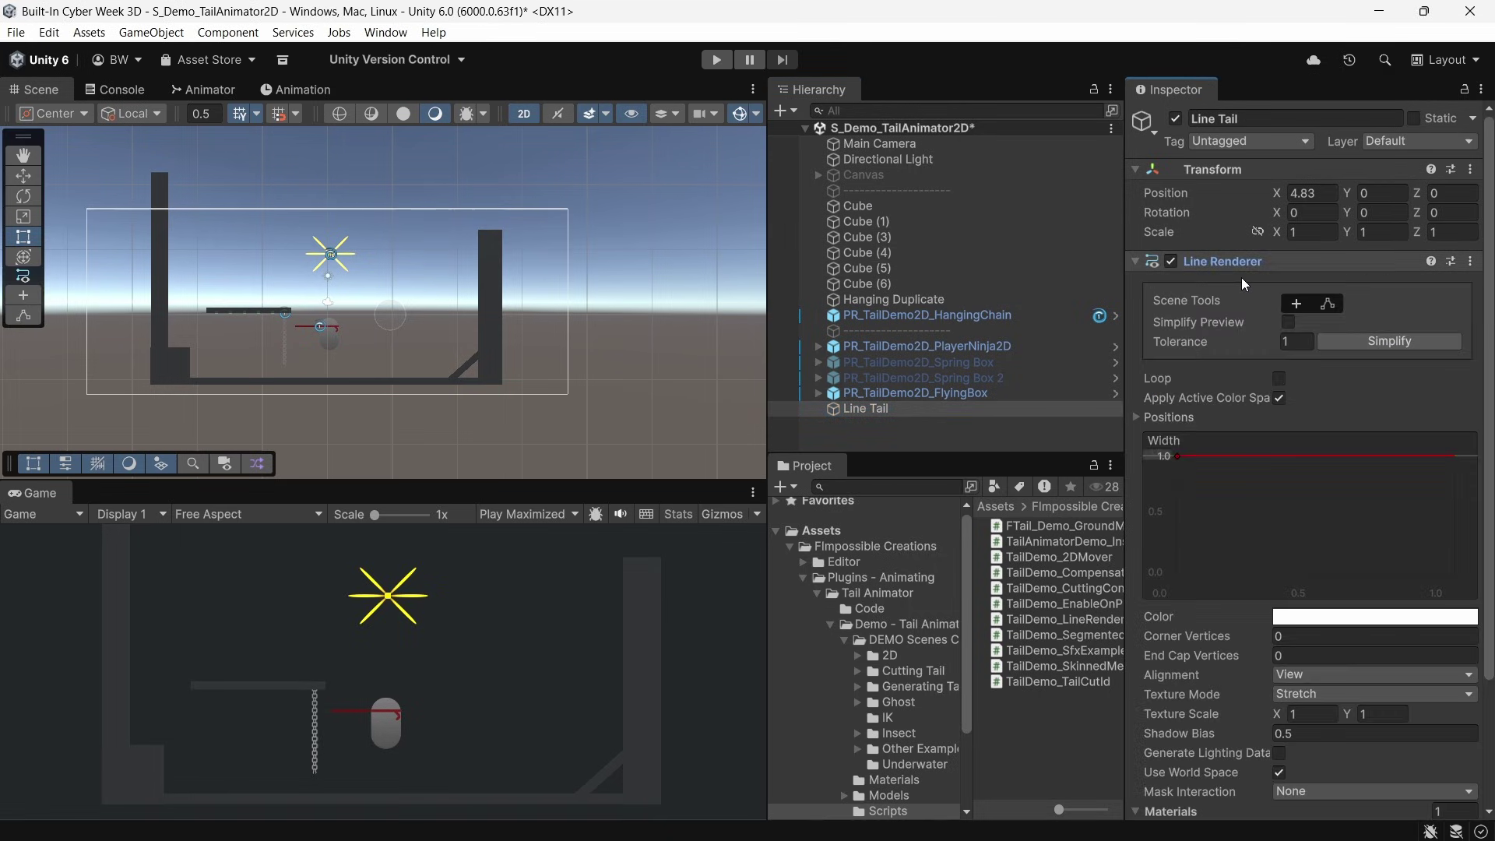
scroll(1242, 428, down, 5)
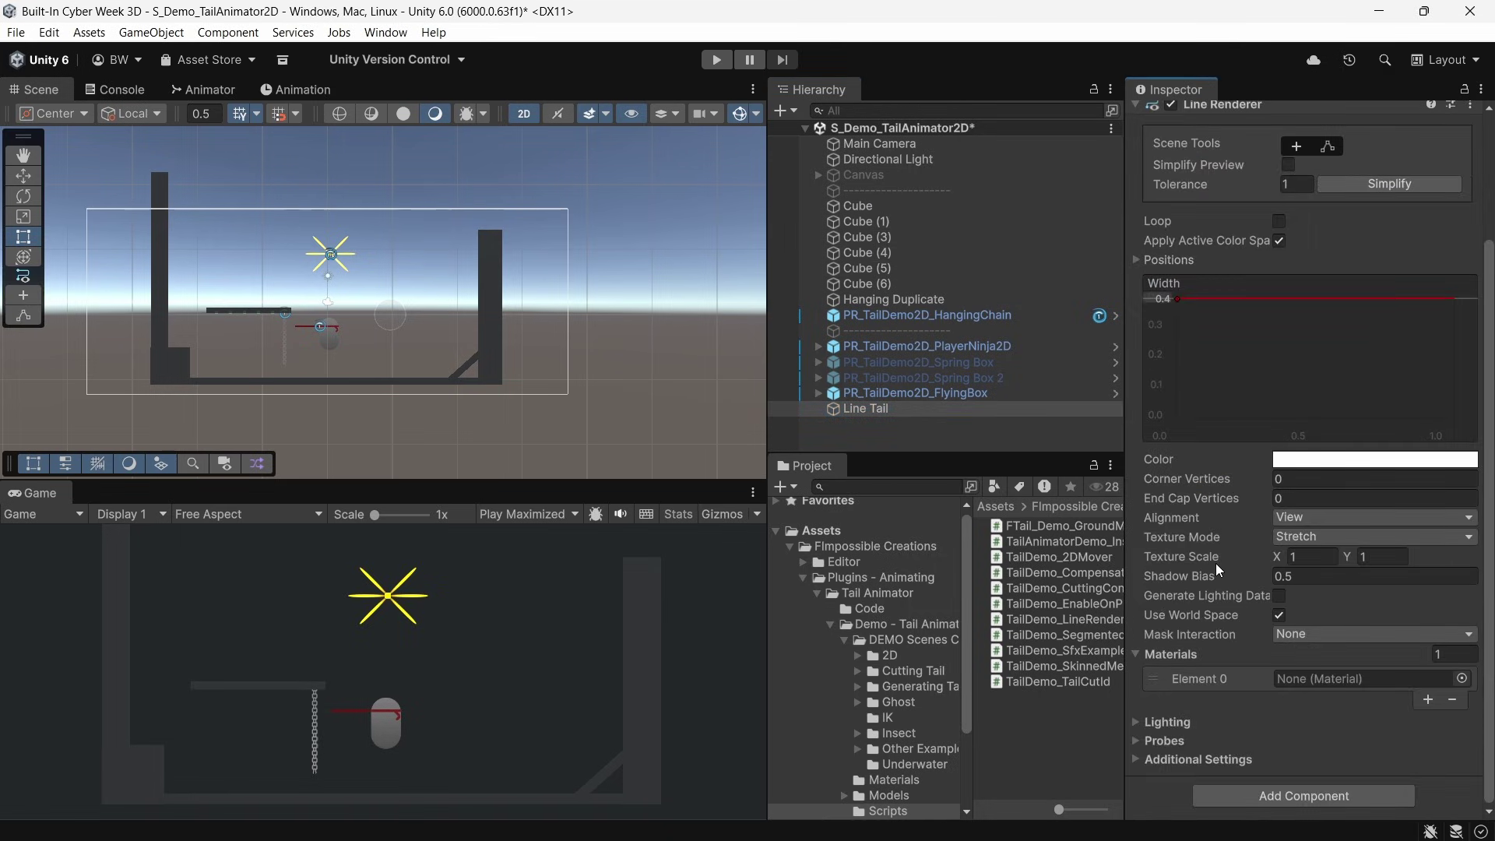
click(1462, 677)
double_click(1455, 687)
scroll(1372, 564, up, 5)
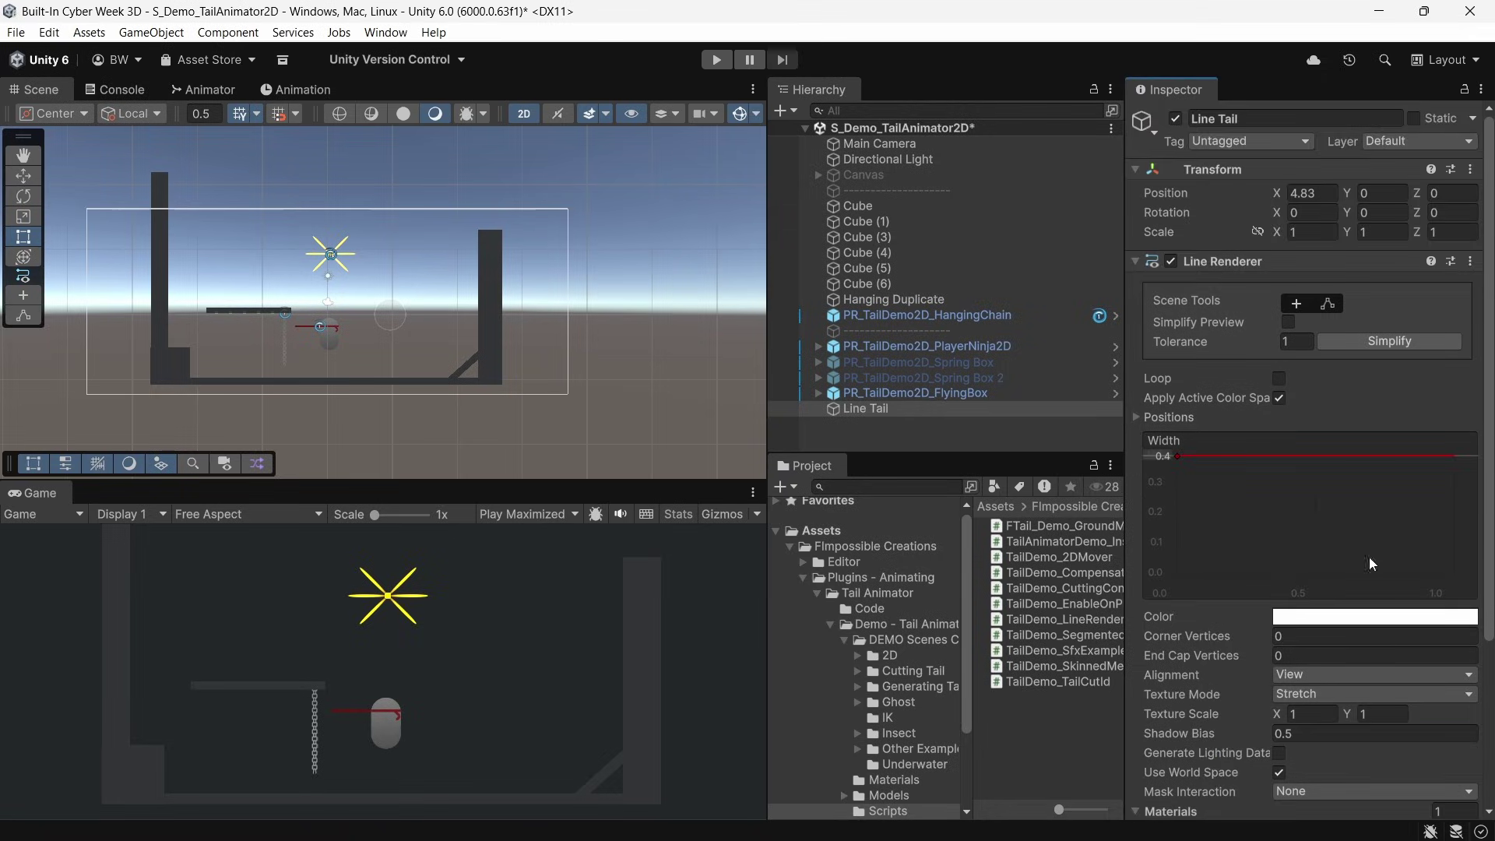
Collapse the Line Renderer settings and add a Tail Demo_Line Renderer component with a Segments Count of 14.
click(1138, 260)
text(mo_line)
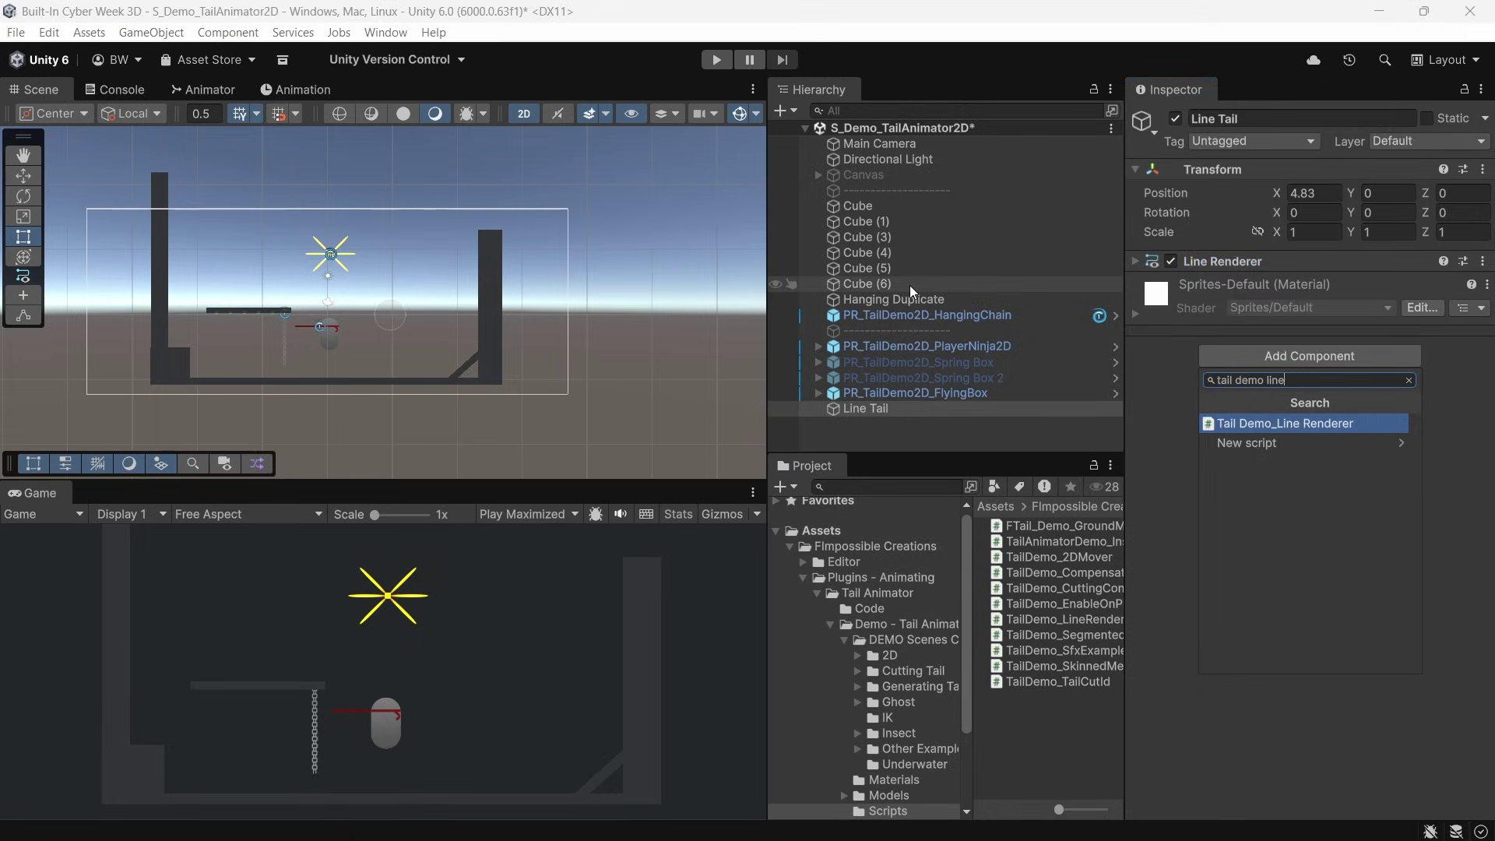
key(Return)
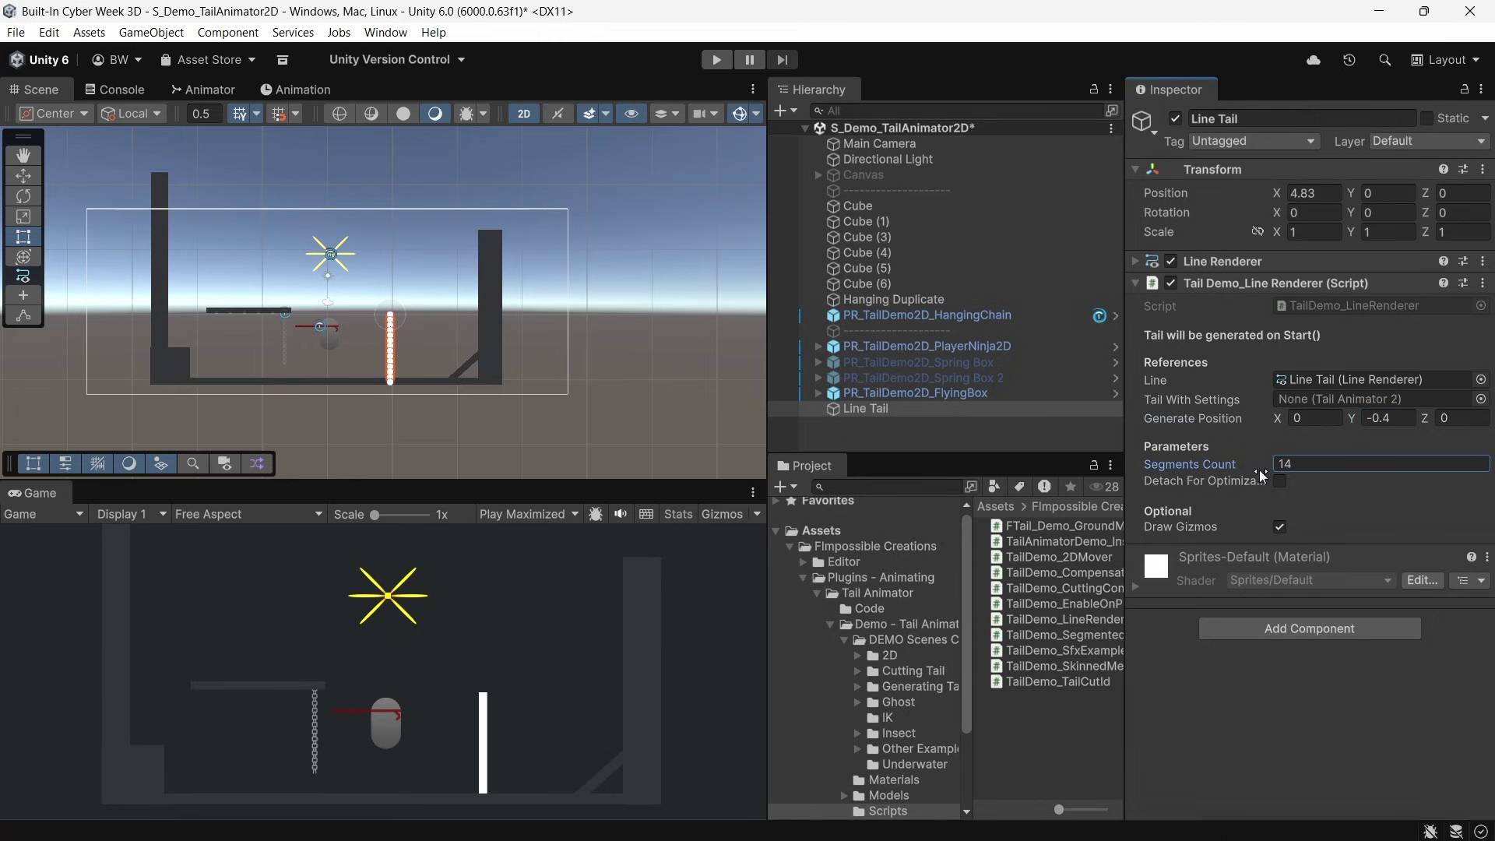
Add Tail Animator 2 to Line Tail and test the line in play mode by moving the player right and left.
click(1236, 626)
text(tail a)
key(Return)
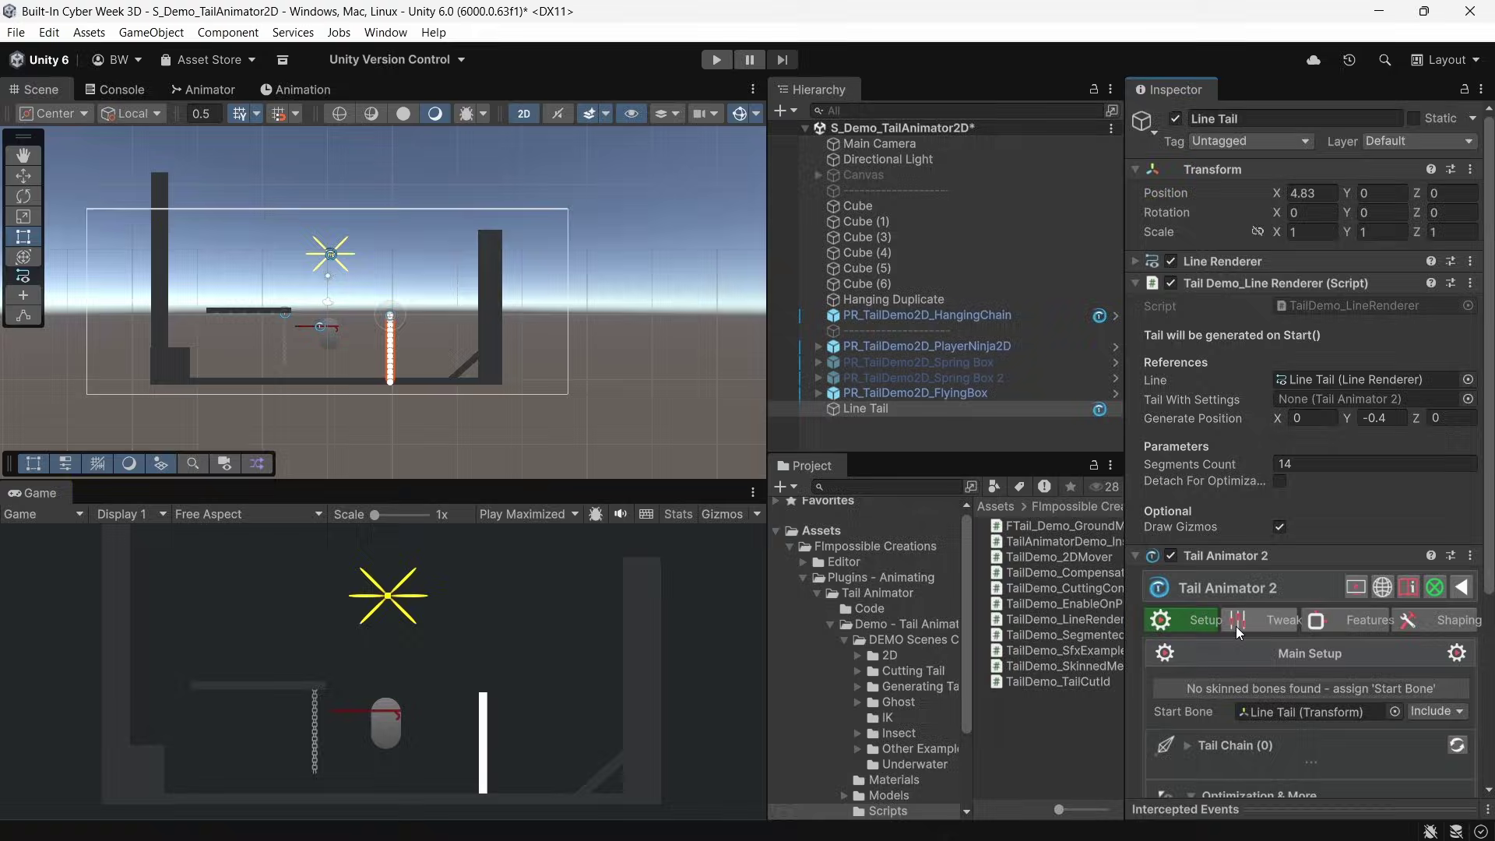
key(ctrl+p)
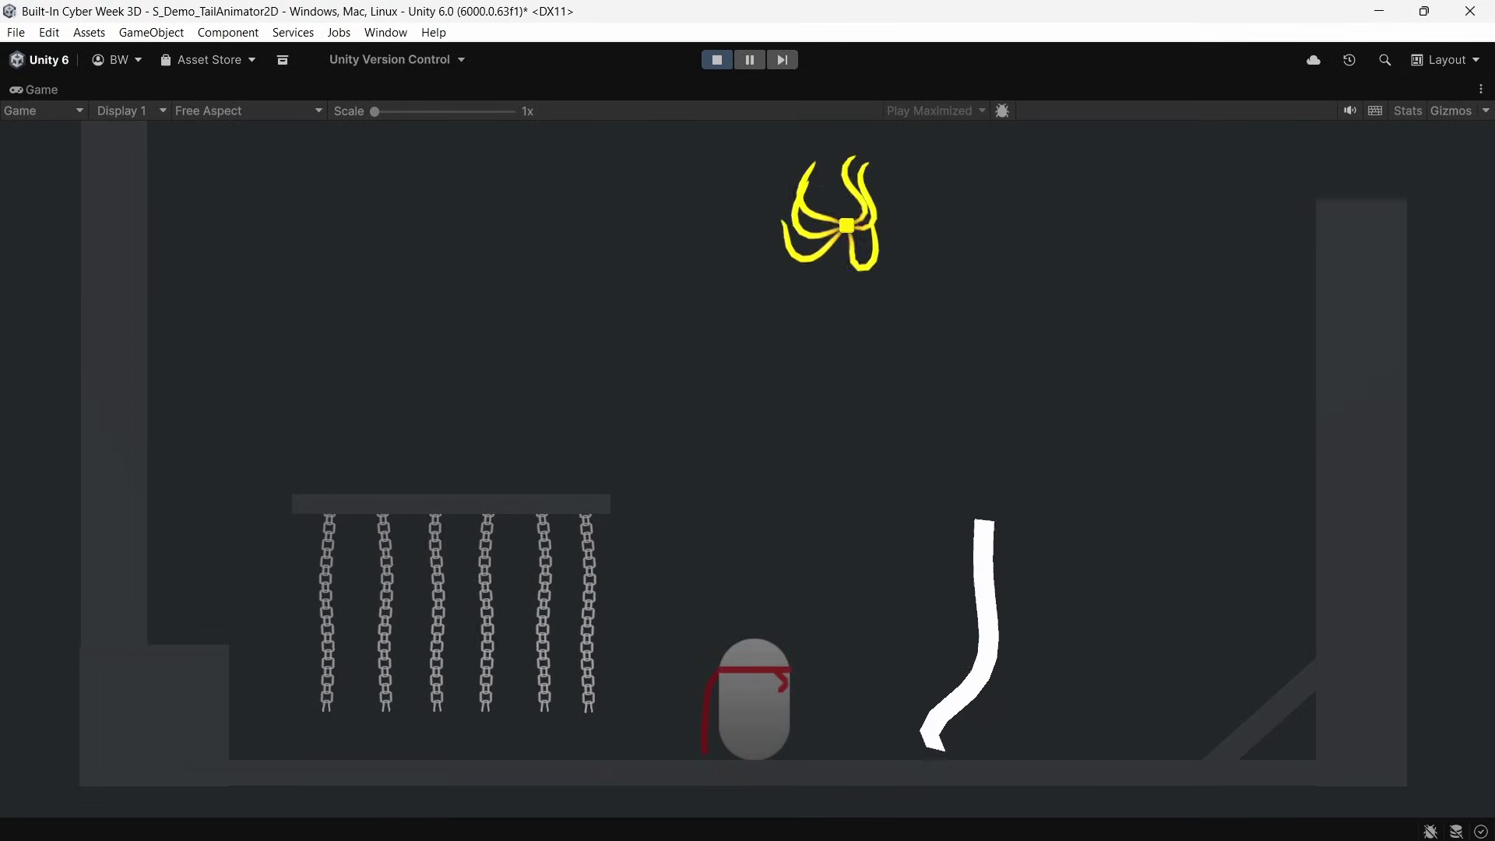
key(Right)
key(Left)
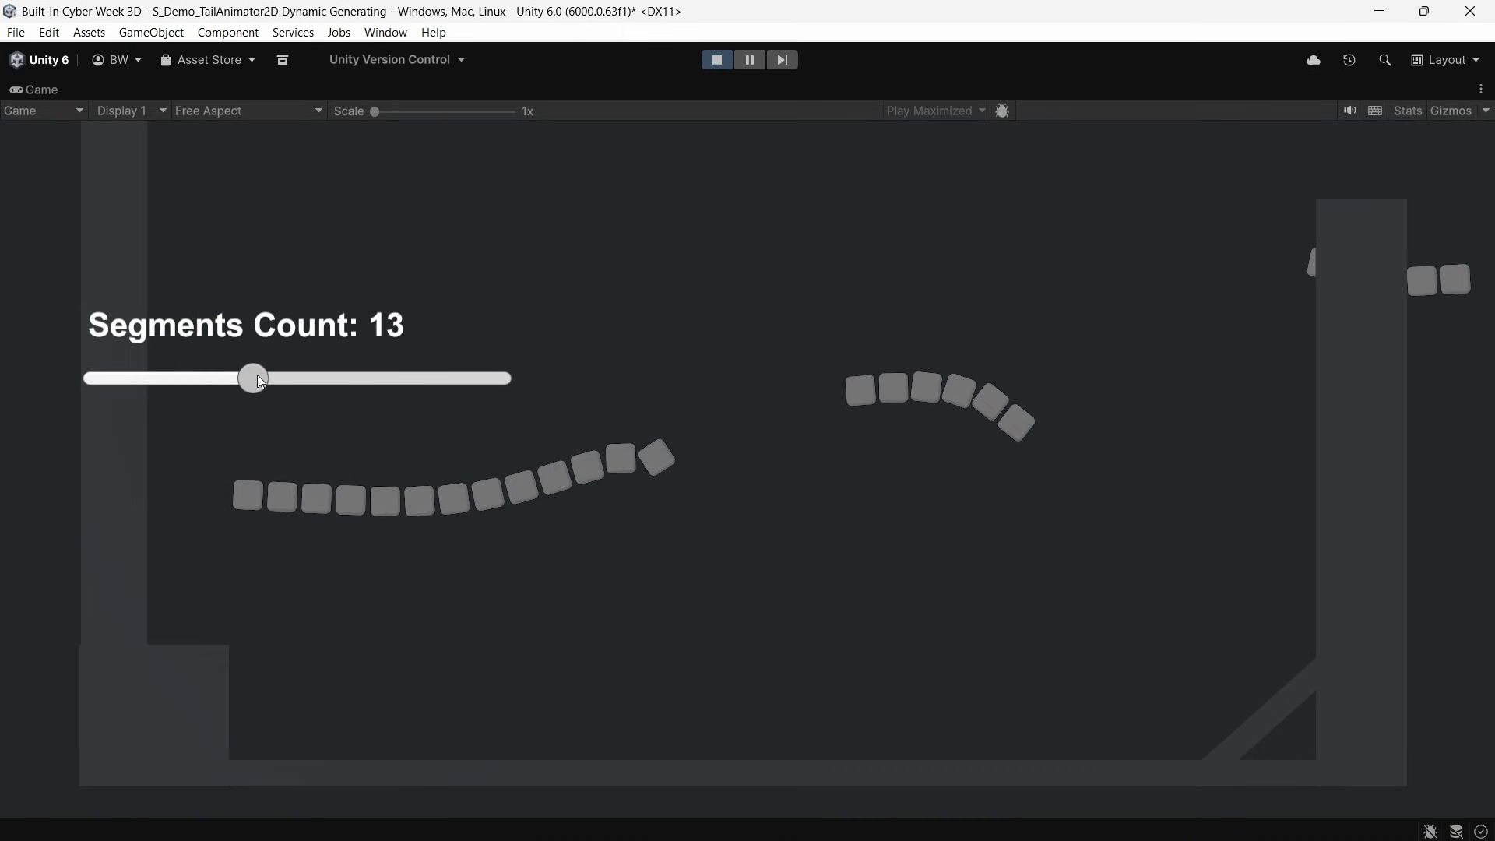
Vary the generated tail's Segments Count in the running Dynamic Generating demo, going down to 6 and up again.
drag(366, 388, 498, 386)
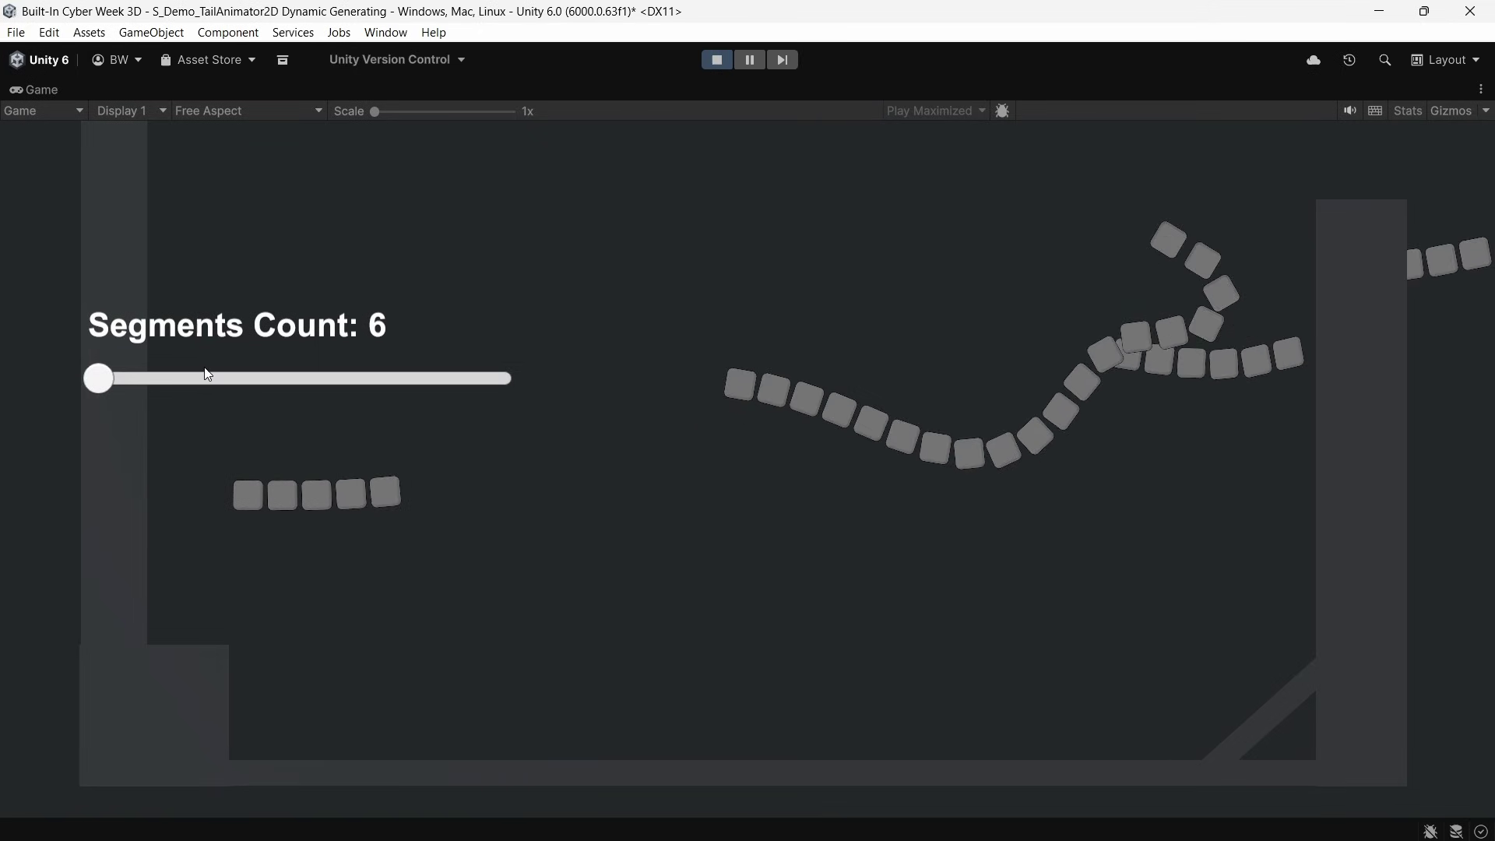
drag(98, 378, 277, 380)
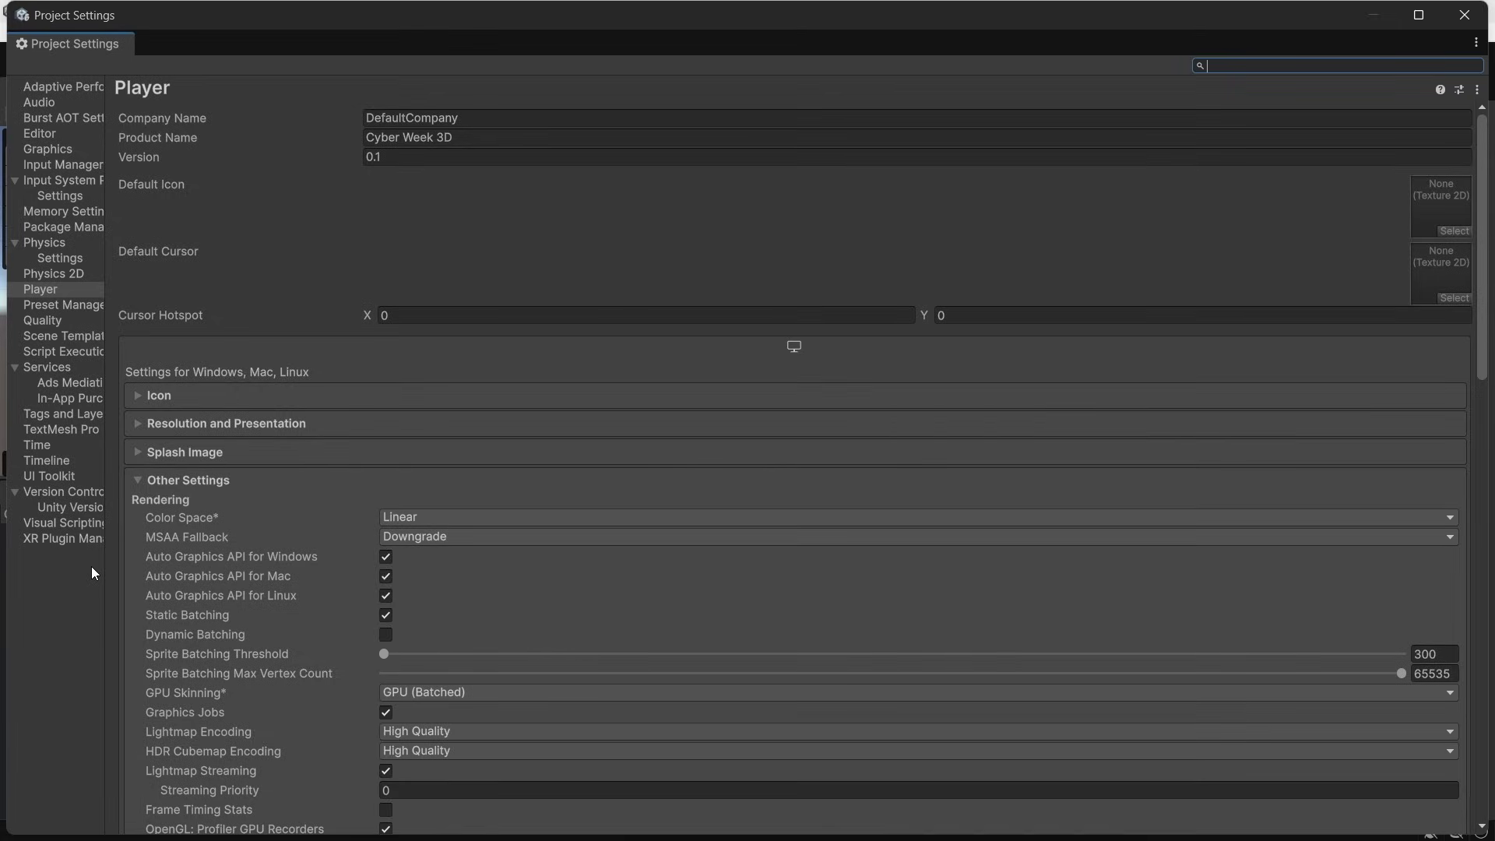
Change the Active Input Handling option in the project's Player settings.
scroll(428, 576, down, 10)
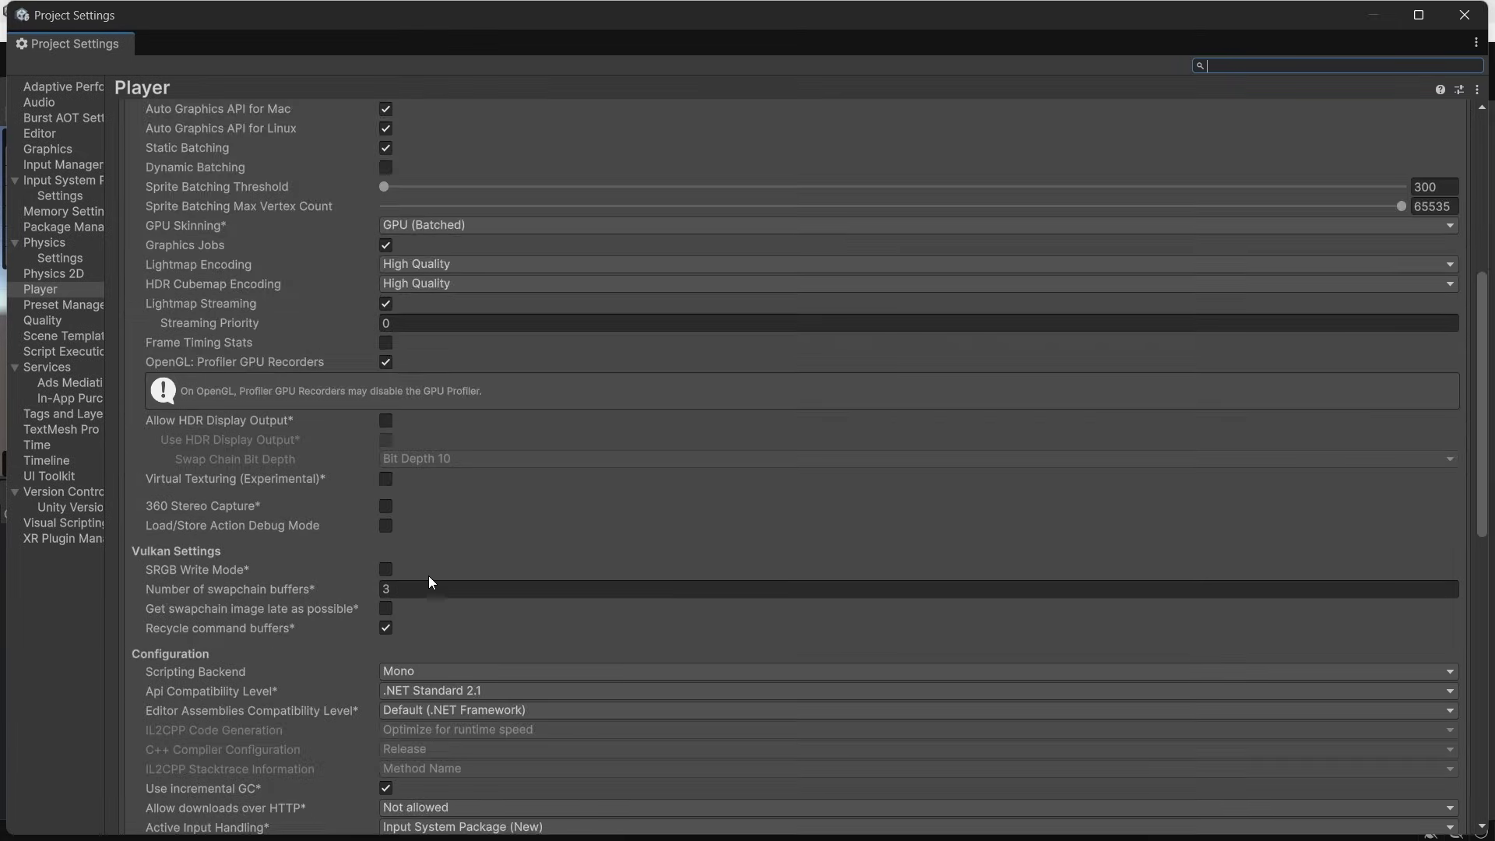
click(431, 535)
click(425, 596)
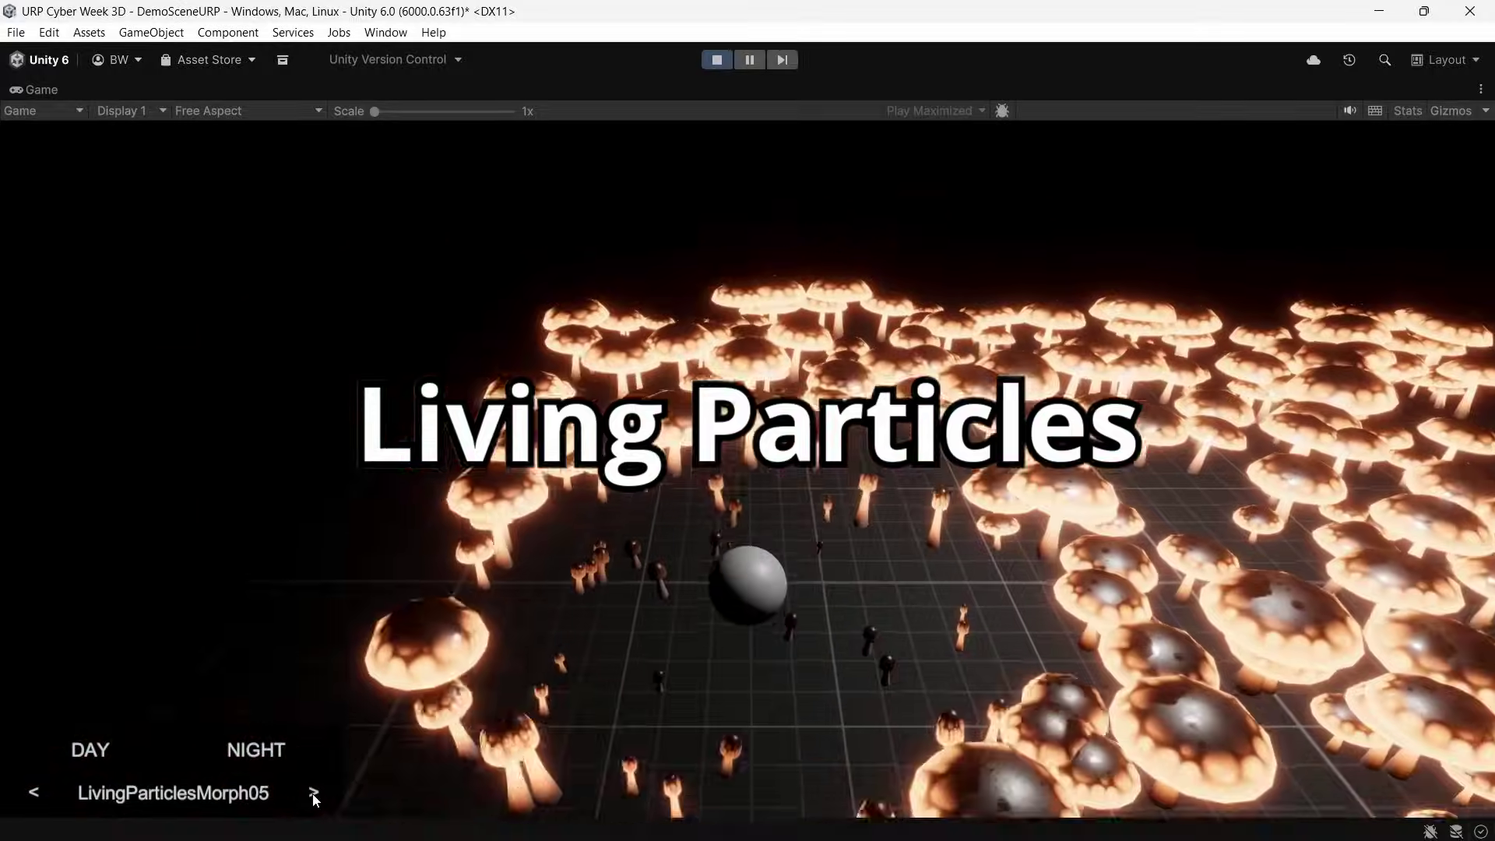
Browse the Living Particles demo effects in play mode, including the Morph, Floor and LivingParticles14 variants.
click(314, 793)
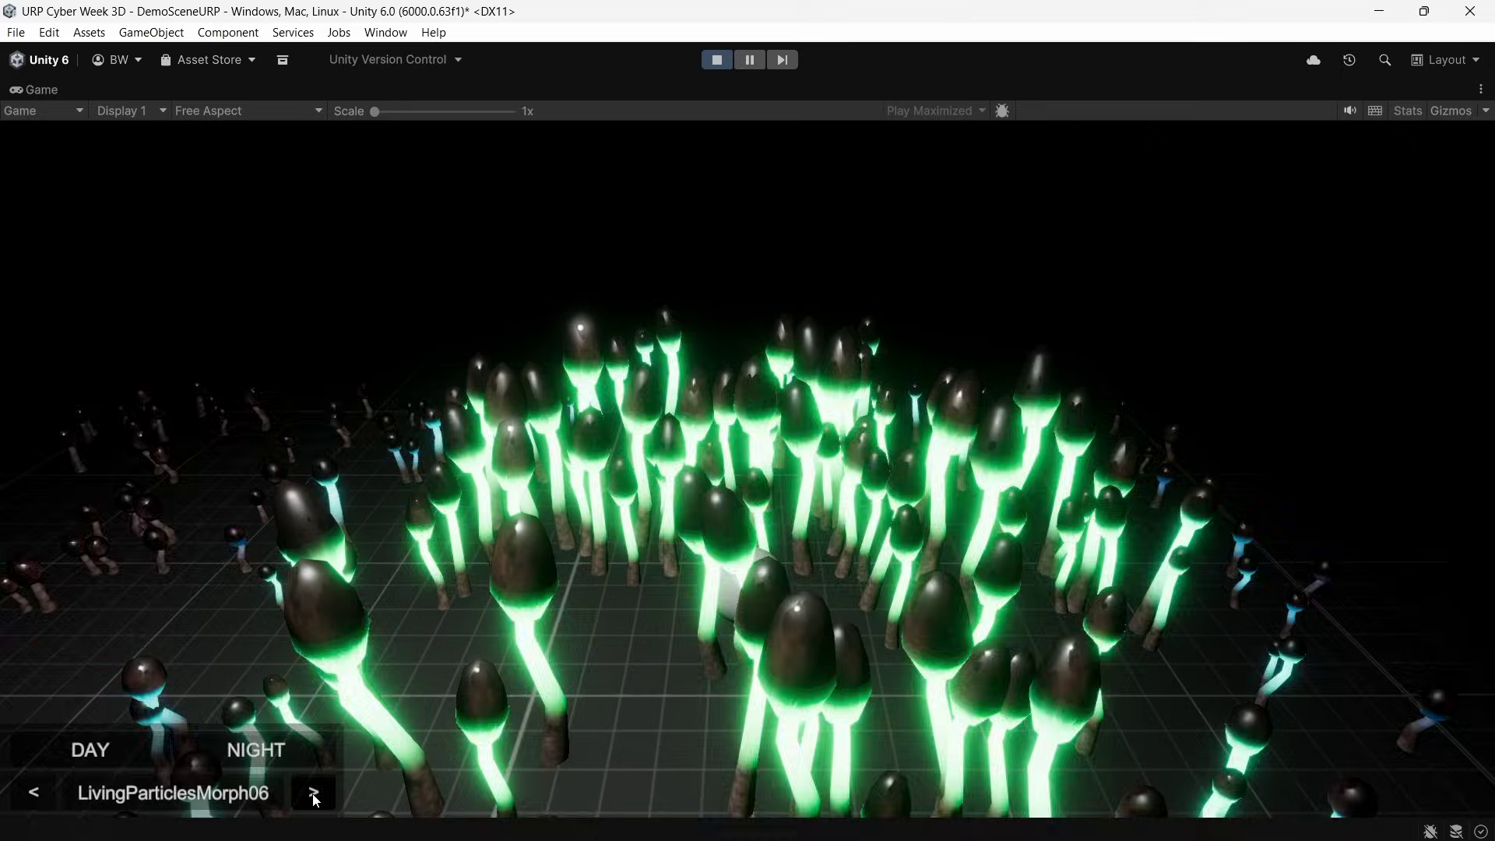
click(314, 793)
click(314, 795)
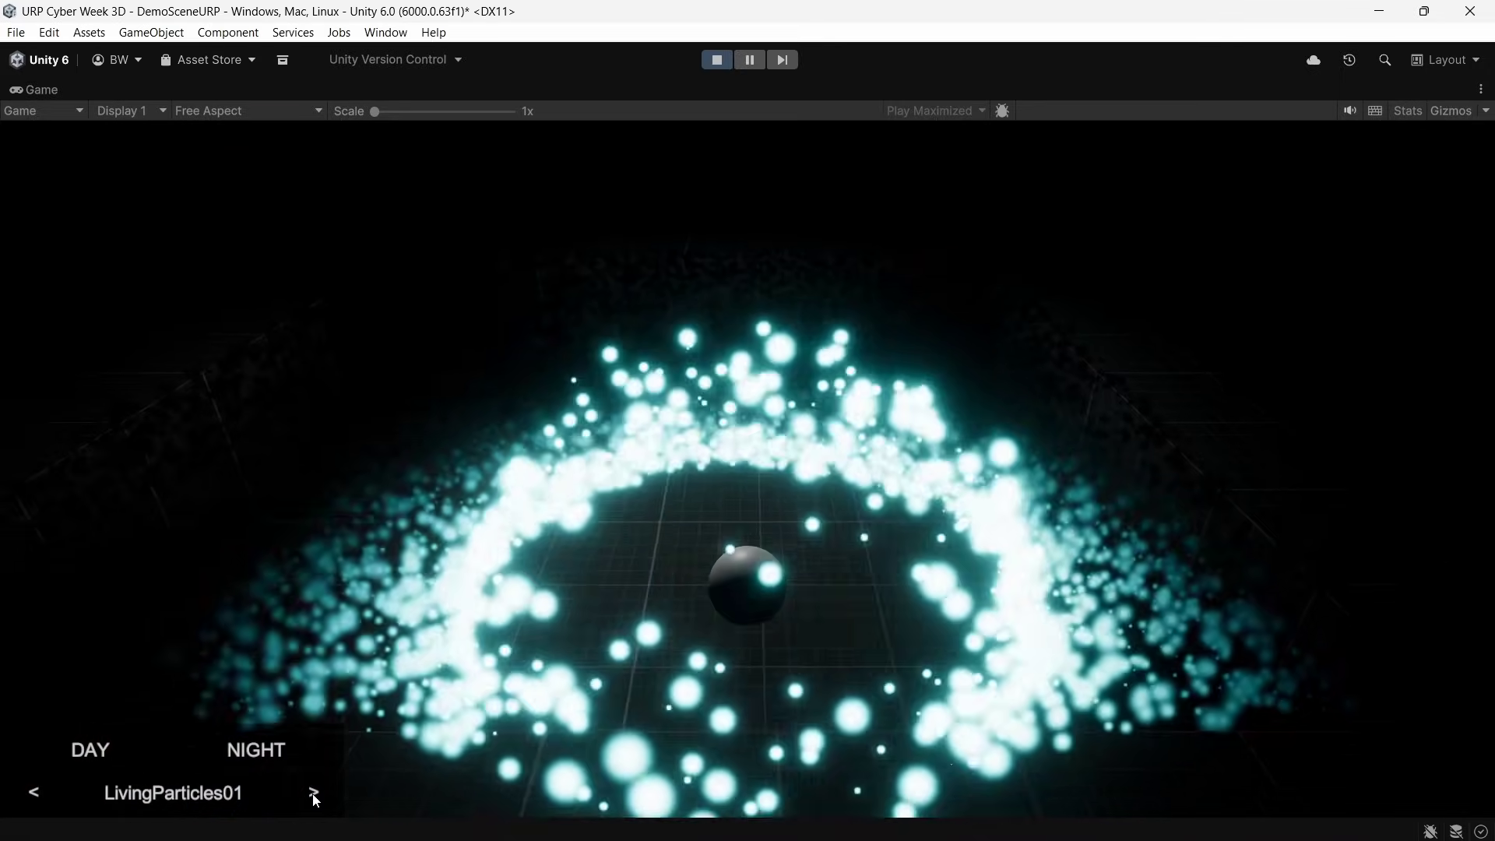
click(314, 795)
click(315, 794)
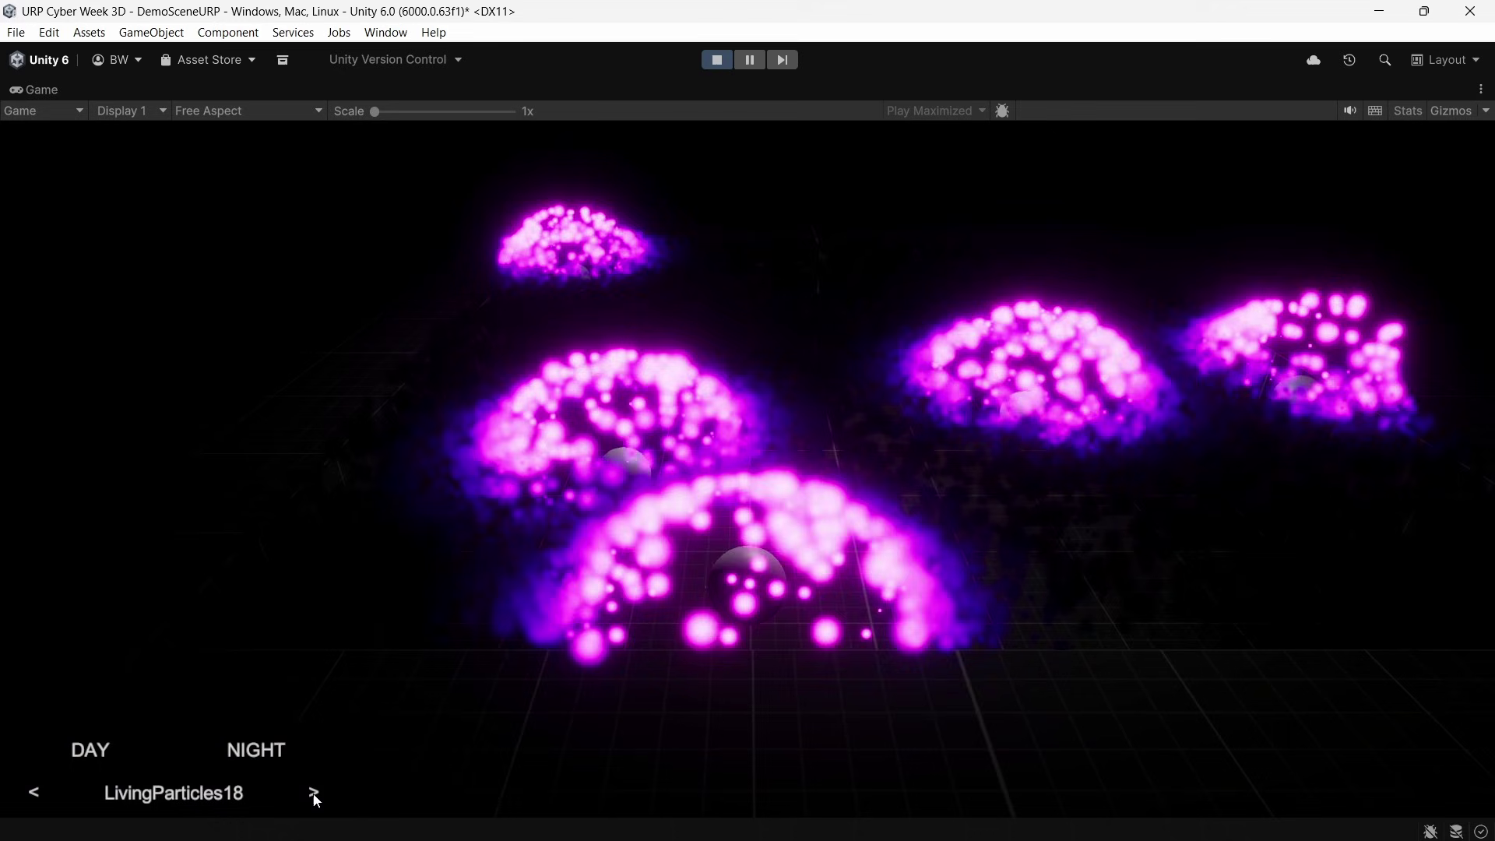
click(314, 795)
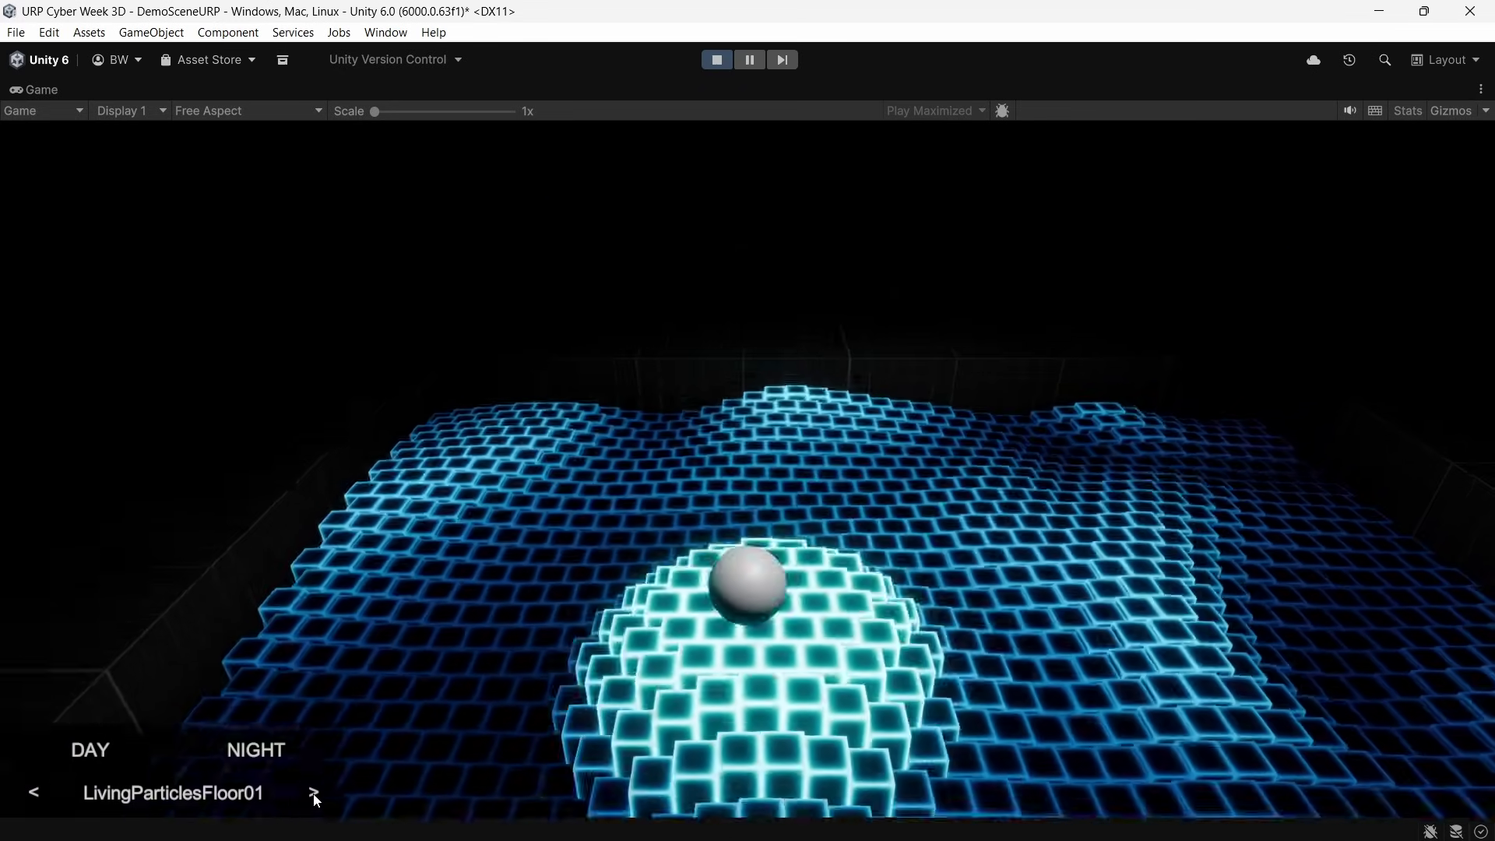
click(314, 795)
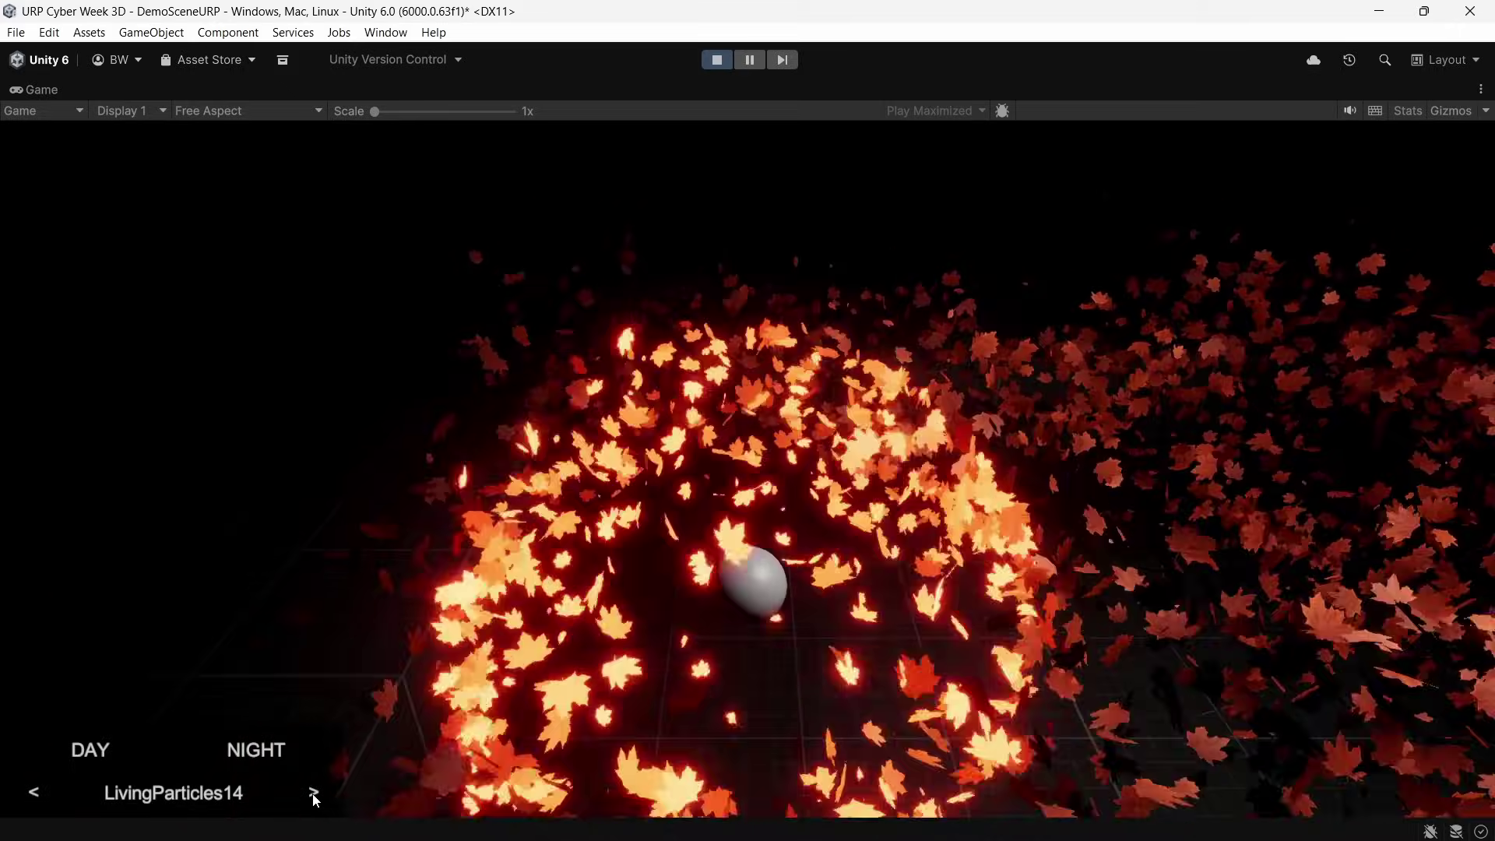
click(314, 793)
click(313, 793)
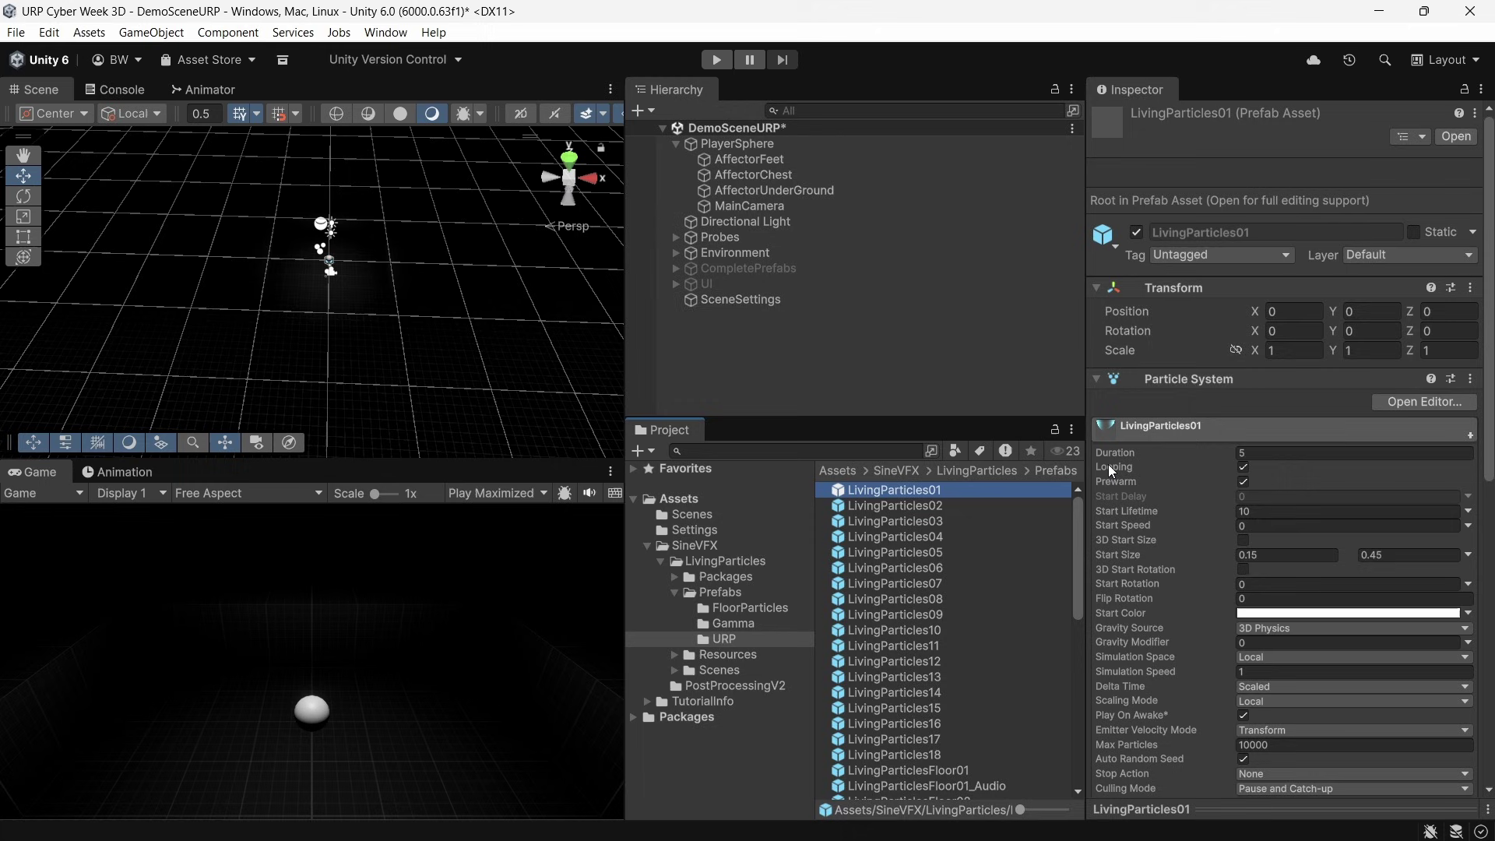
Add the LivingParticles01 prefab to the scene, assign AffectorUnderGround as its Affector and play the scene.
drag(927, 489, 760, 353)
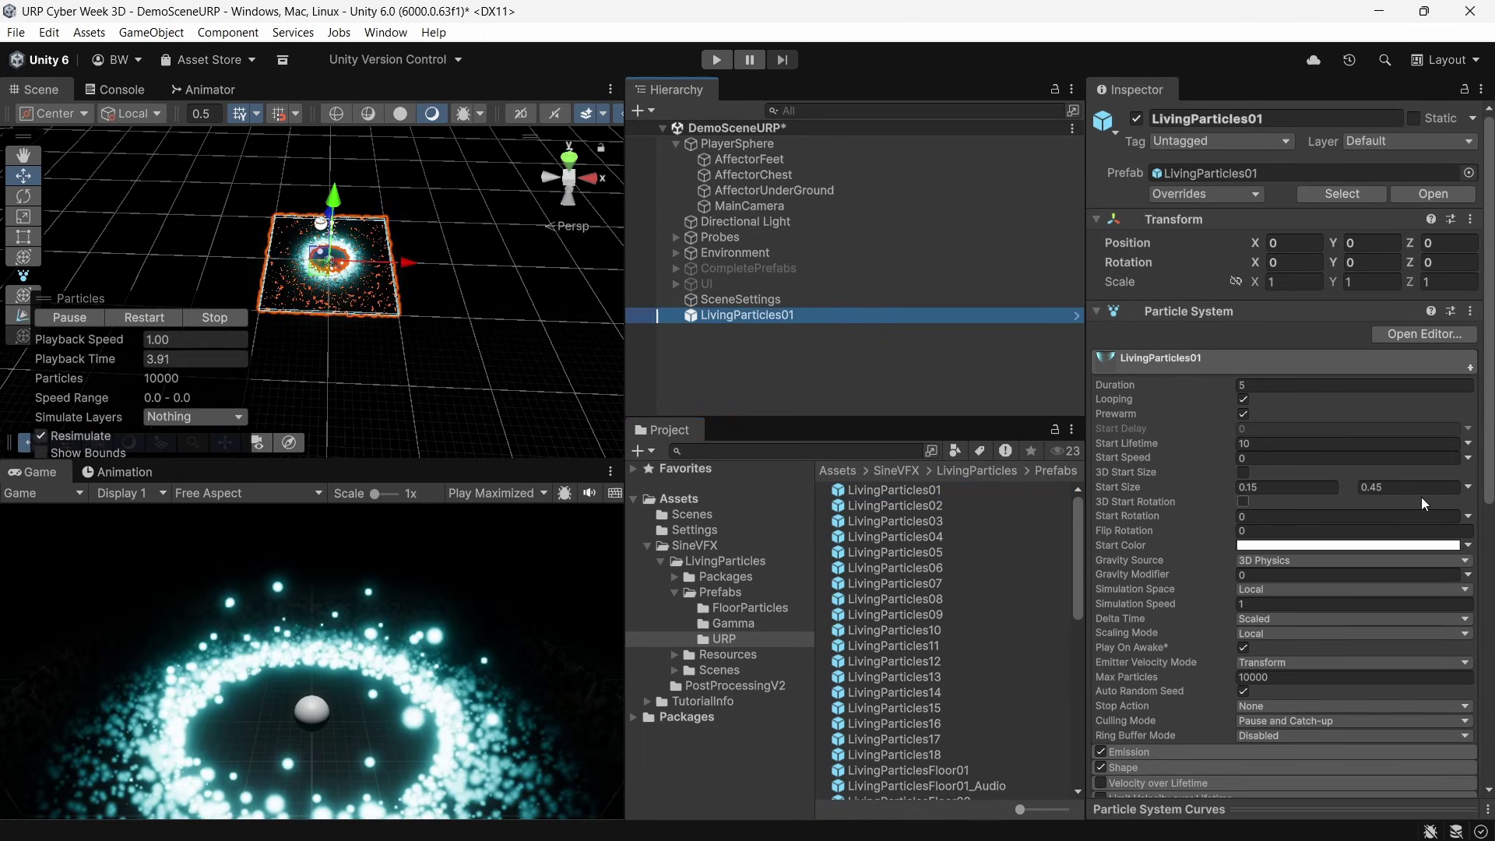
scroll(1421, 496, down, 10)
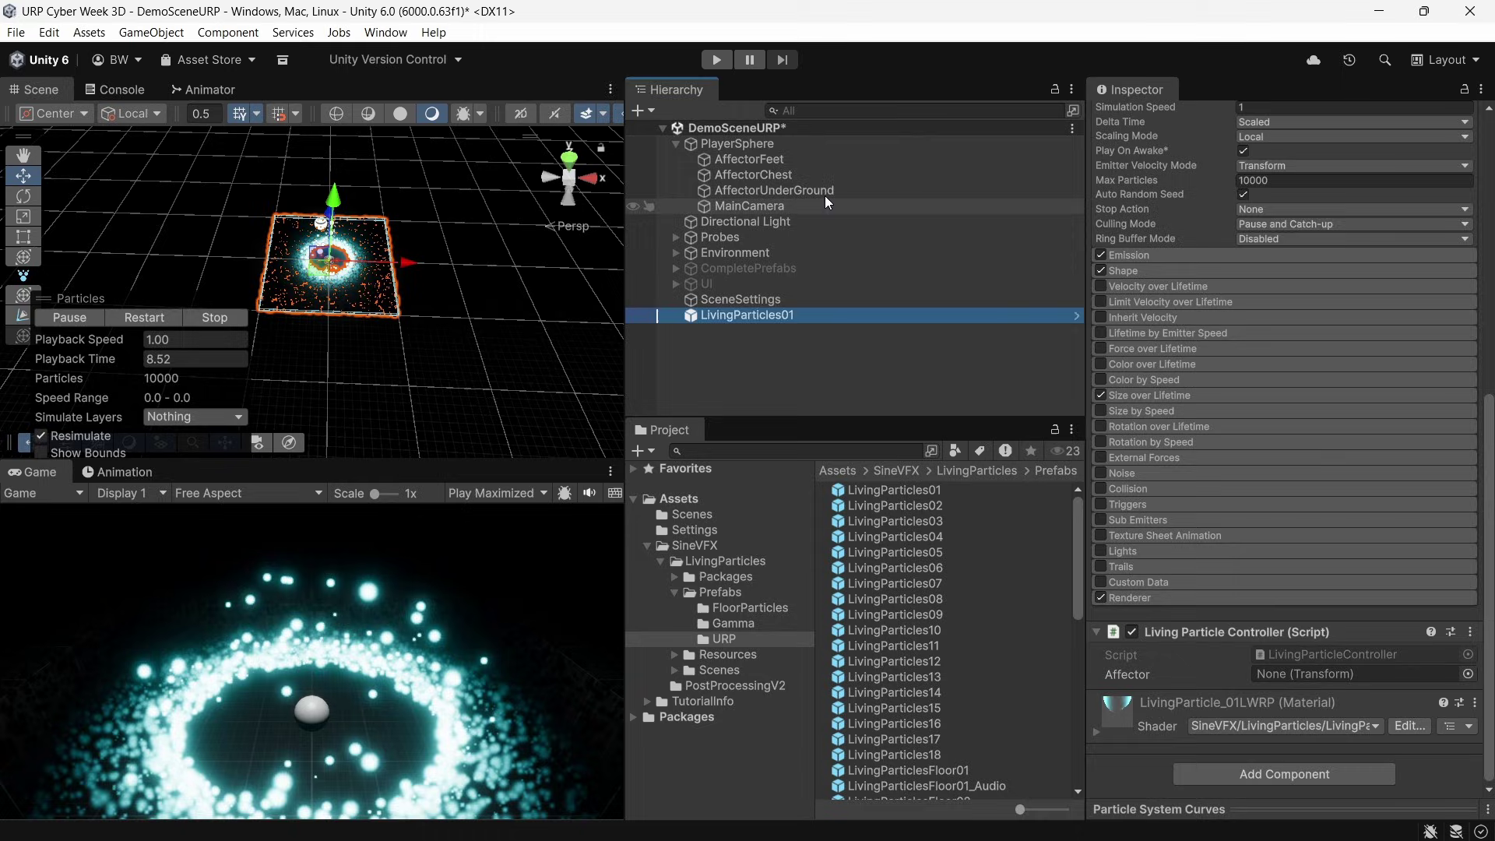
click(710, 60)
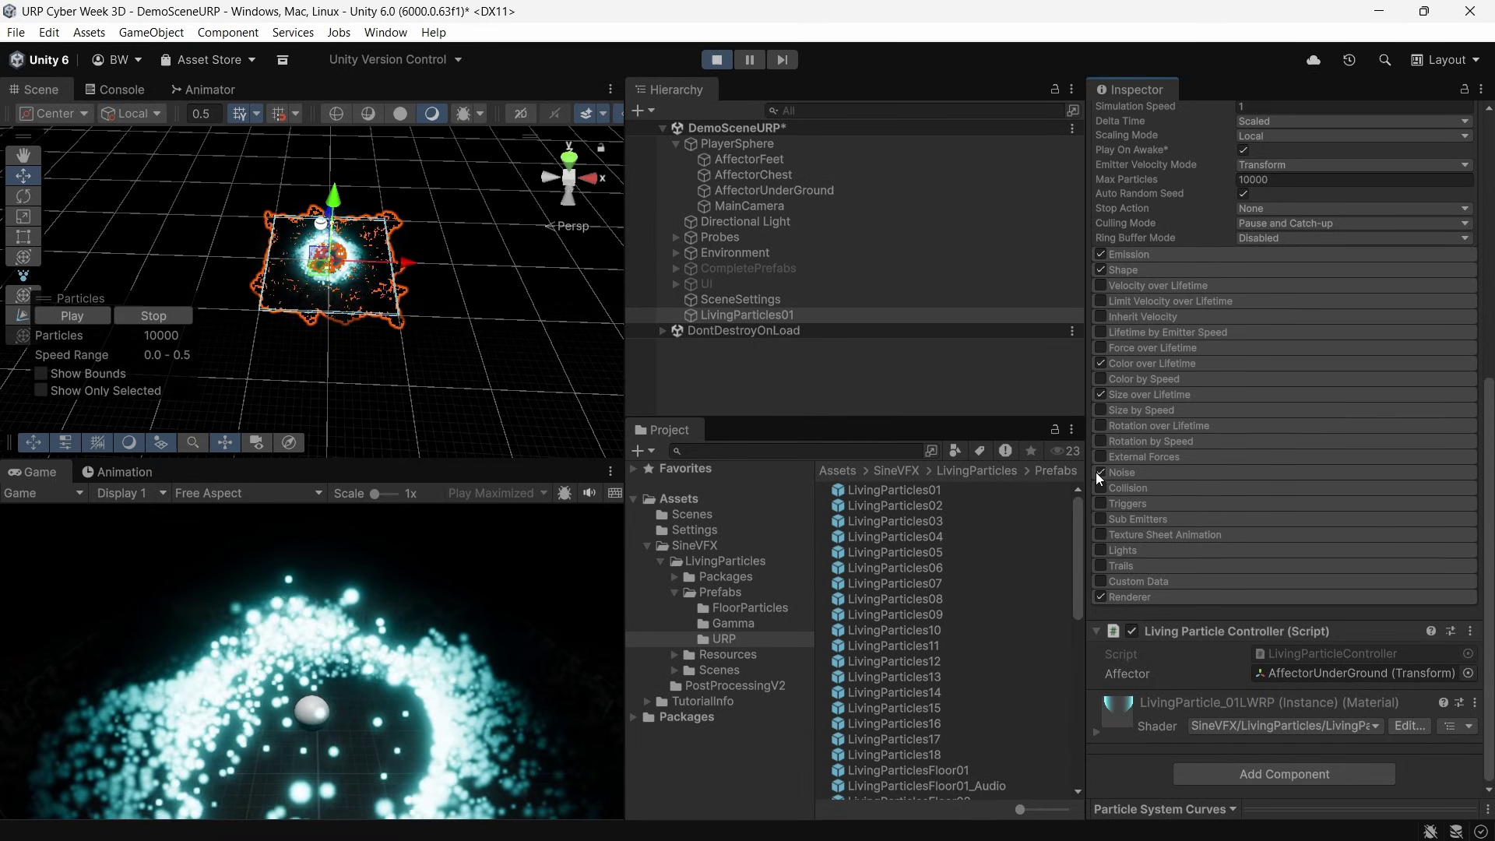
Enable Velocity over Lifetime on LivingParticles01 and set its Linear X velocity to 1.
click(1101, 286)
click(1162, 286)
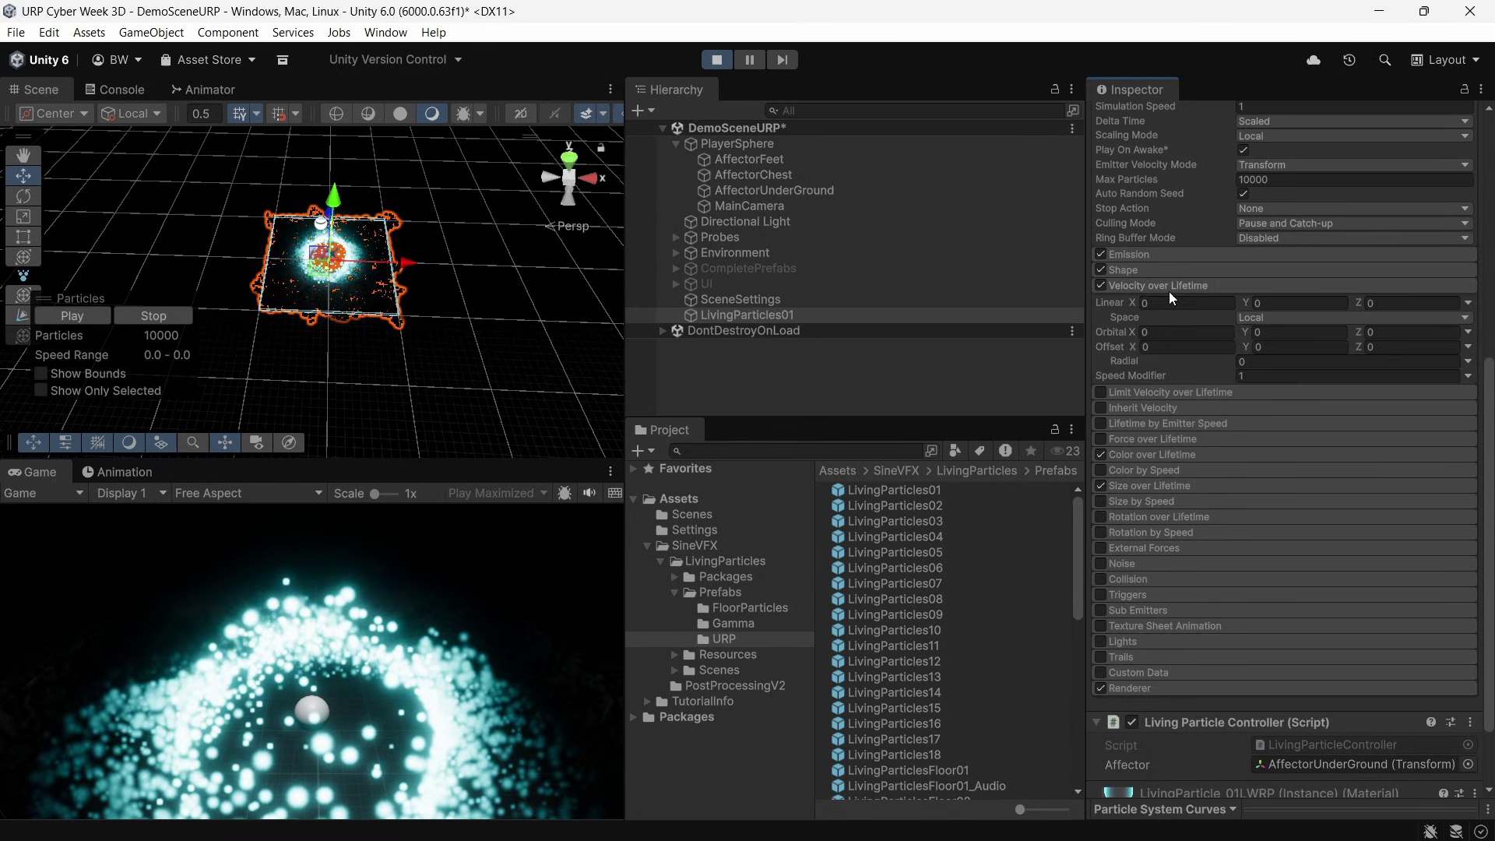
click(1176, 302)
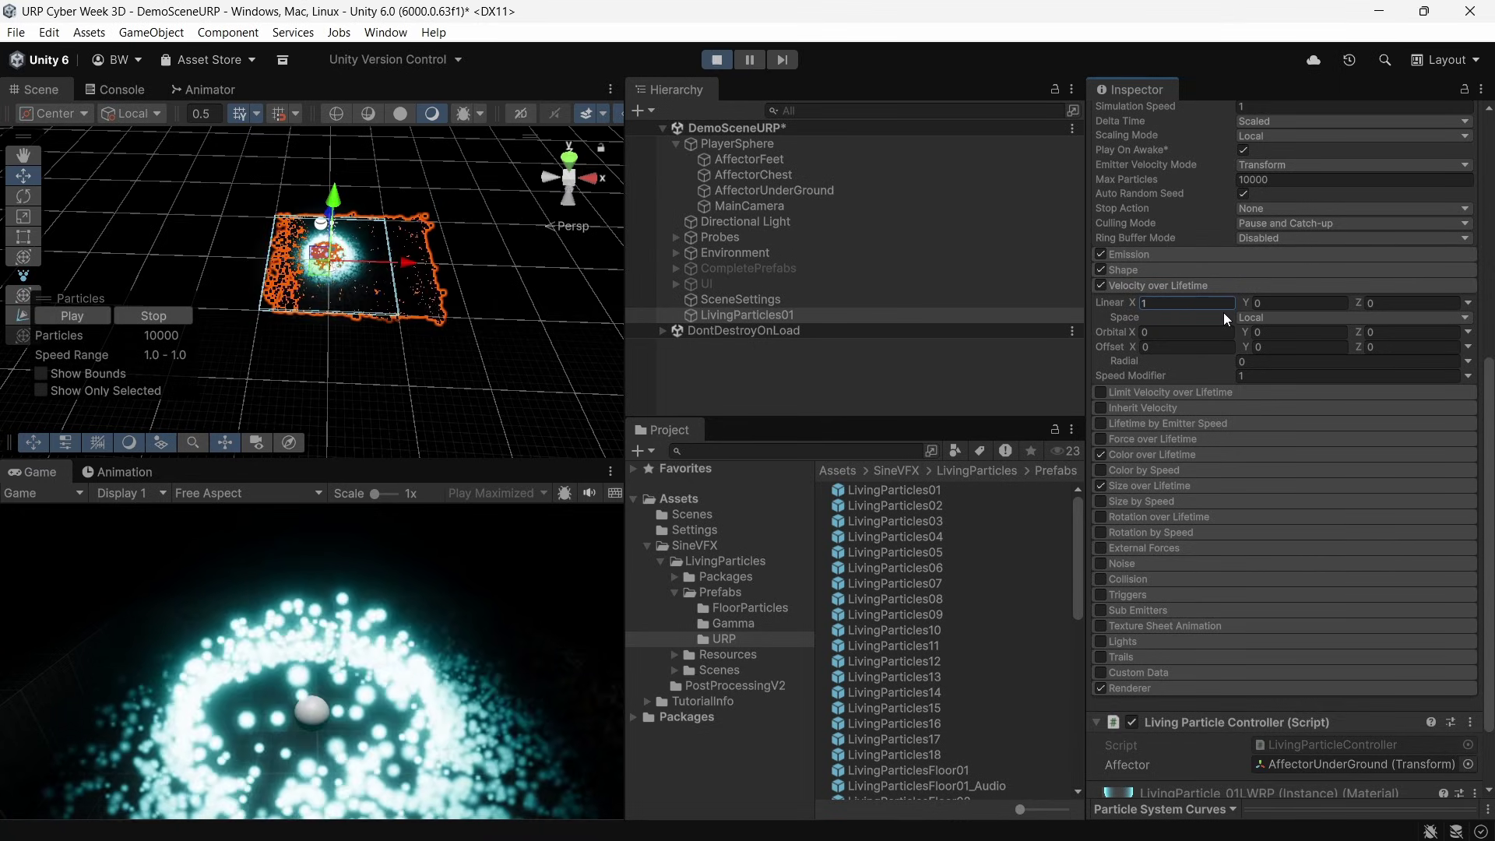
Expand the LivingParticles01 material settings, try a different Distance value in play mode and stop the scene.
scroll(1118, 679, down, 3)
click(1094, 733)
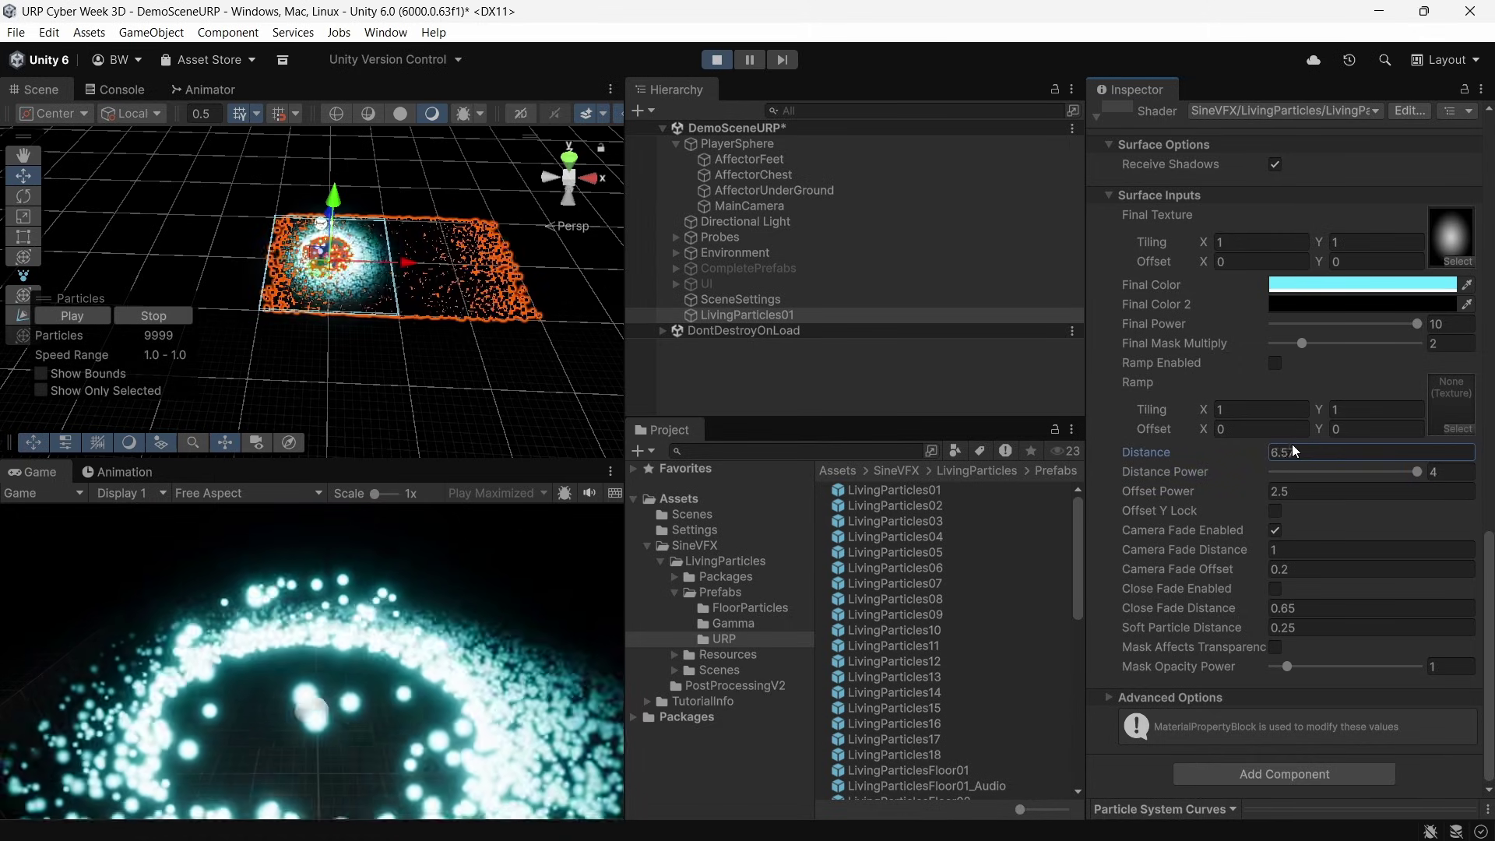
key(ctrl+p)
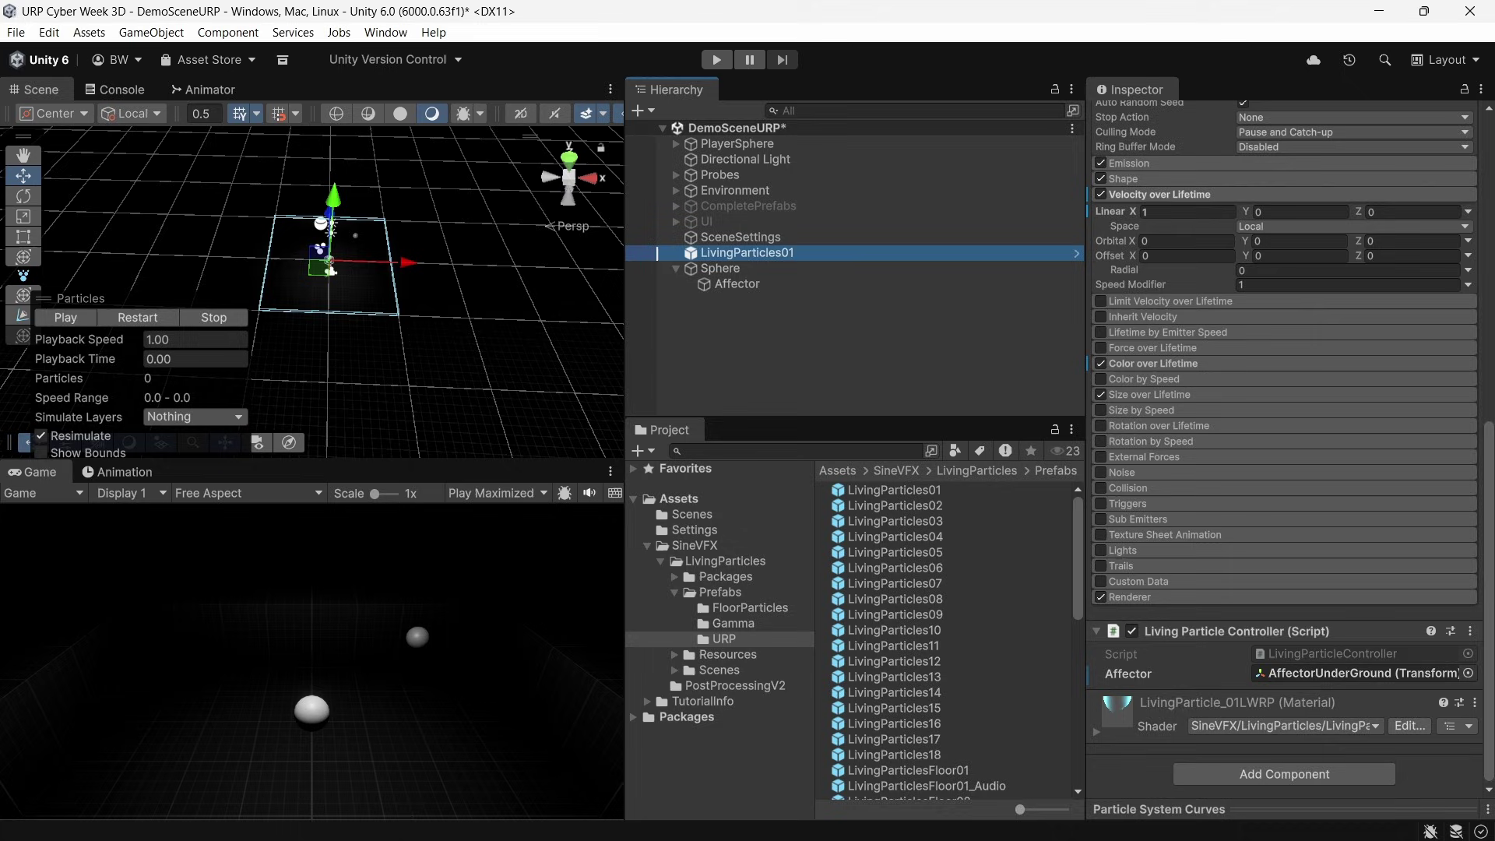
Remove the Living Particle Controller component from LivingParticles01.
click(1470, 630)
click(1361, 450)
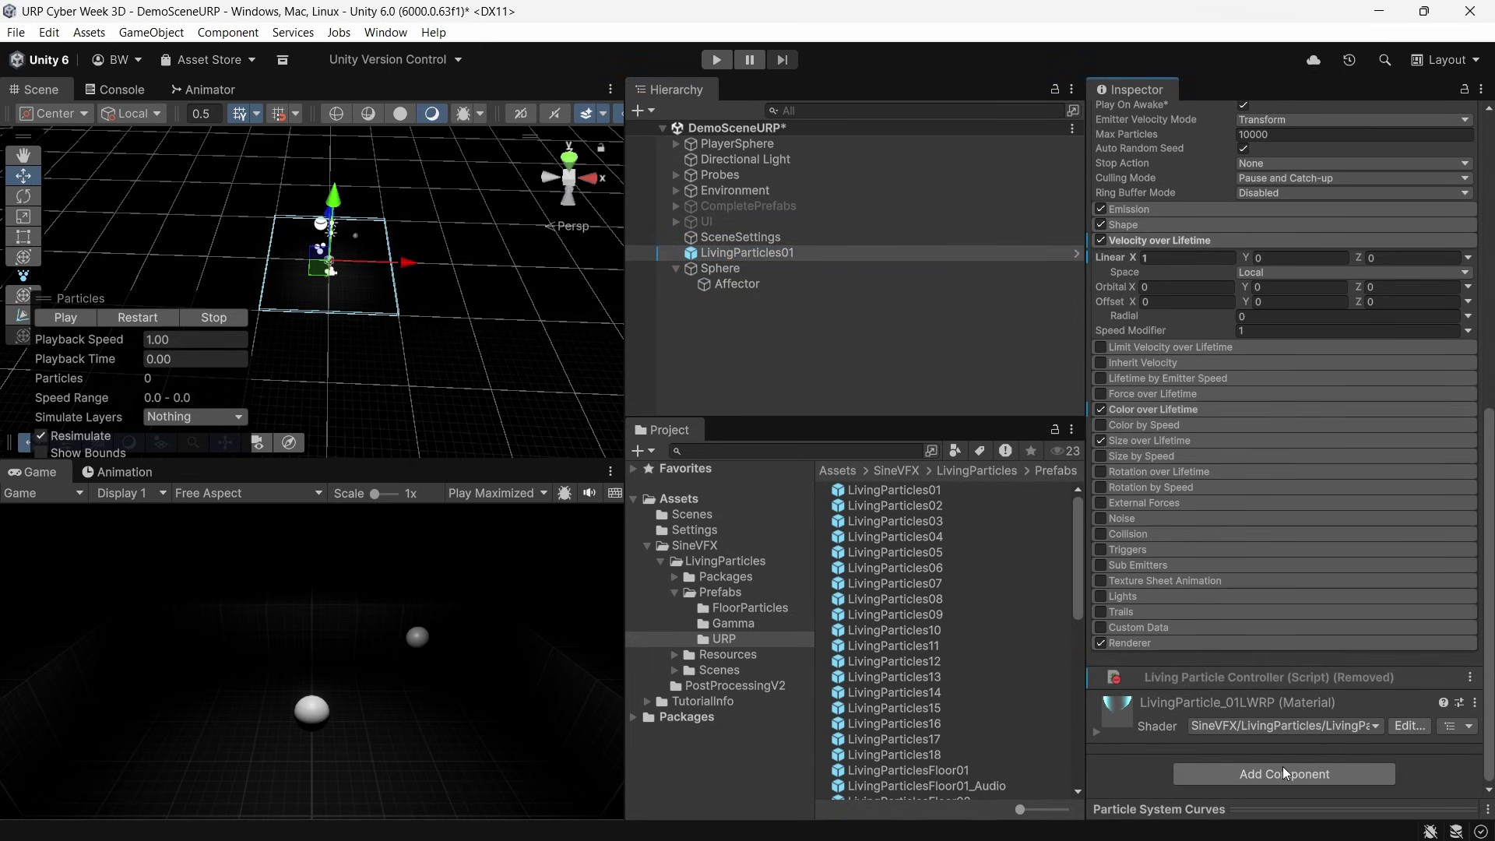
Add a Living Particle Array Controller to LivingParticles01 and assign AffectorUnderGround and the Sphere's Affector as its two Affectors.
click(1285, 774)
text(living p)
key(Return)
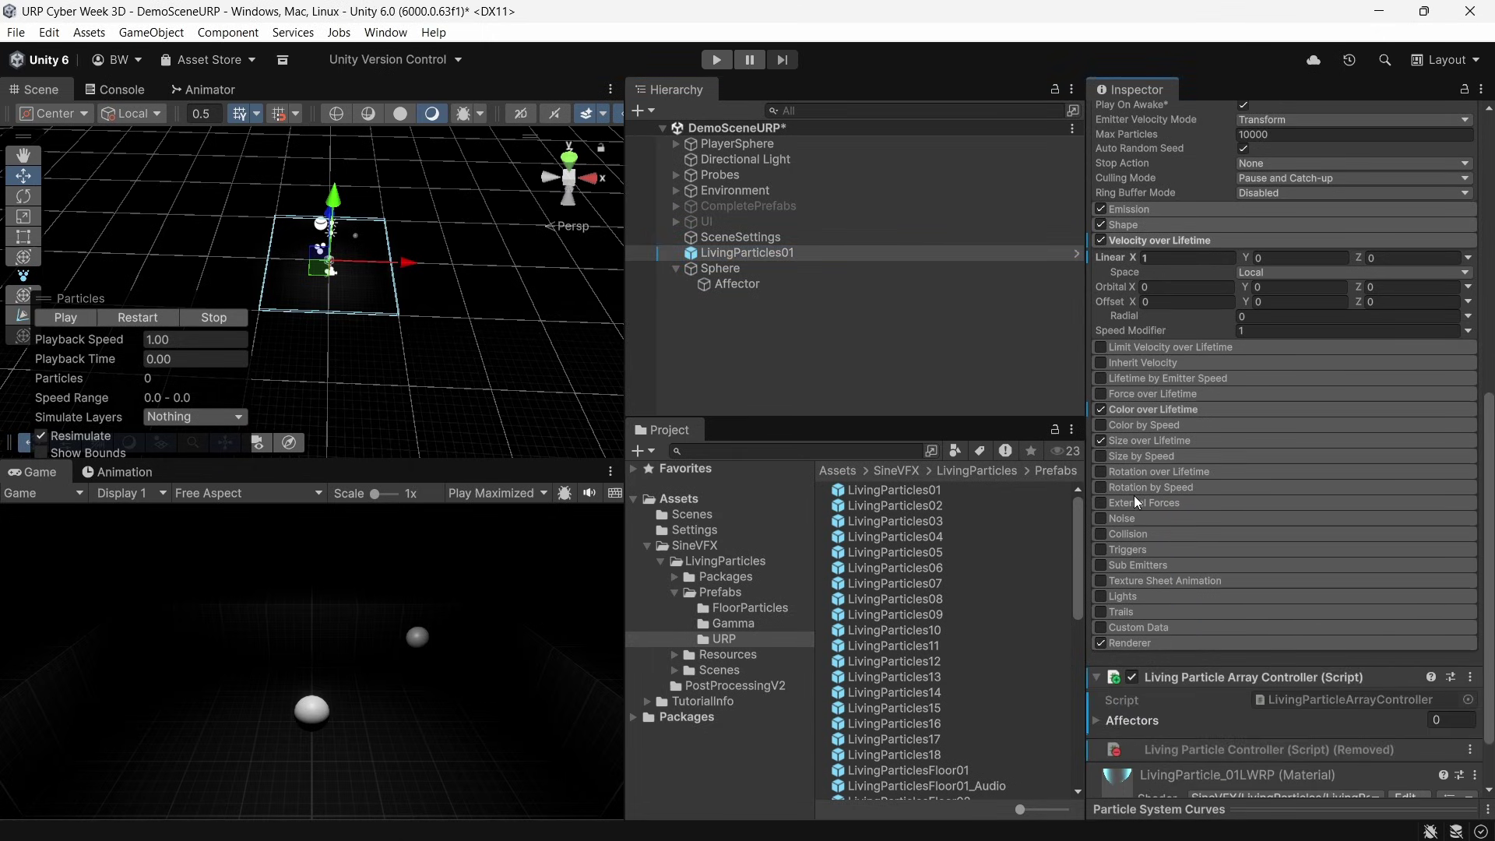
scroll(1249, 512, down, 2)
click(675, 143)
drag(764, 195, 1154, 436)
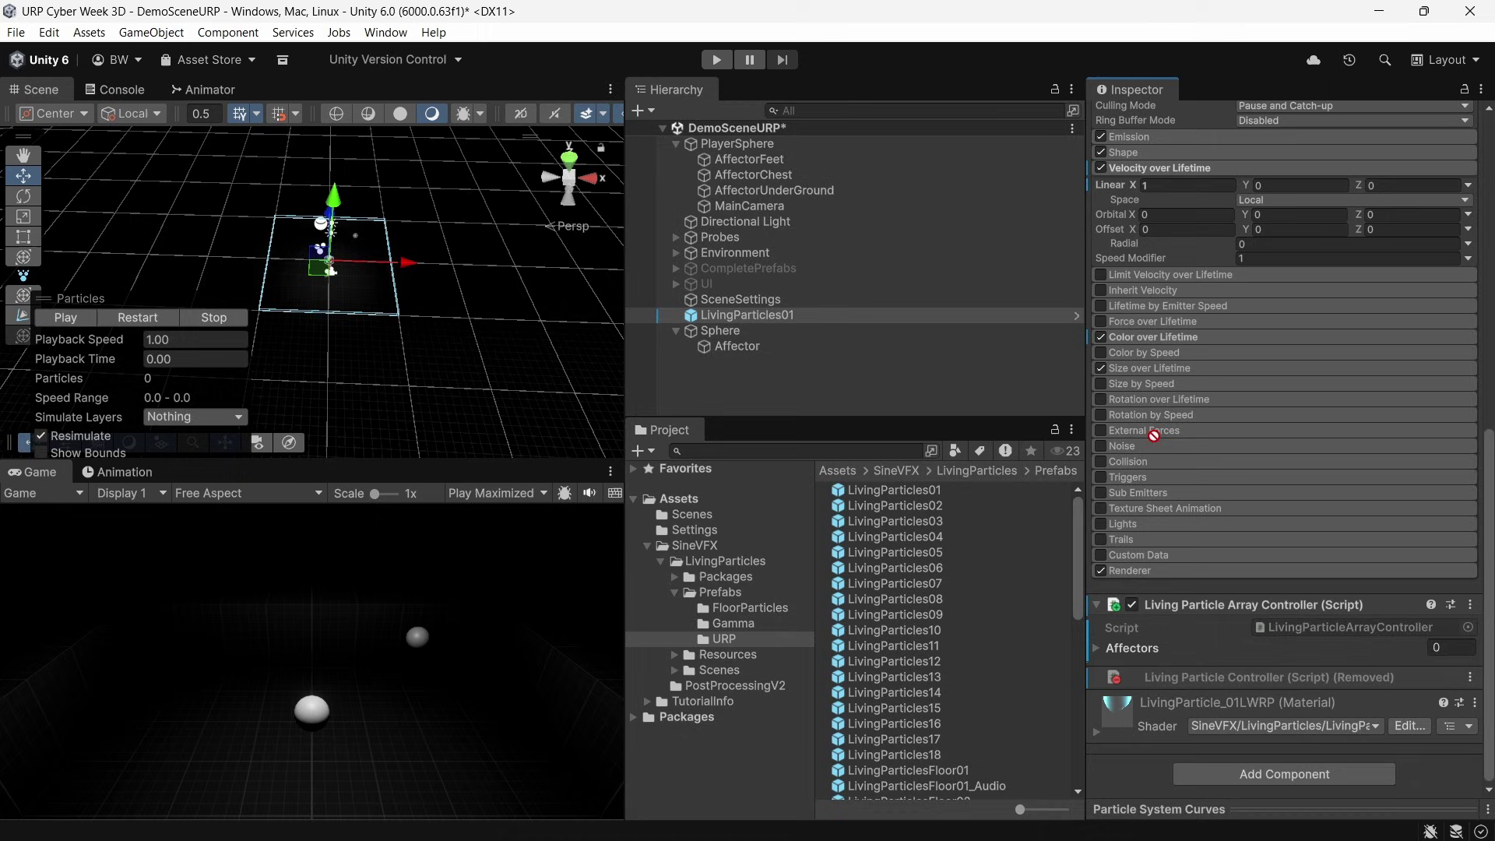
drag(1137, 649, 1136, 647)
Switch the LivingParticle_01LWRP material's shader to LivingParticleAlphaBlendedArrayURP and play the scene.
scroll(1138, 706, down, 4)
click(1315, 409)
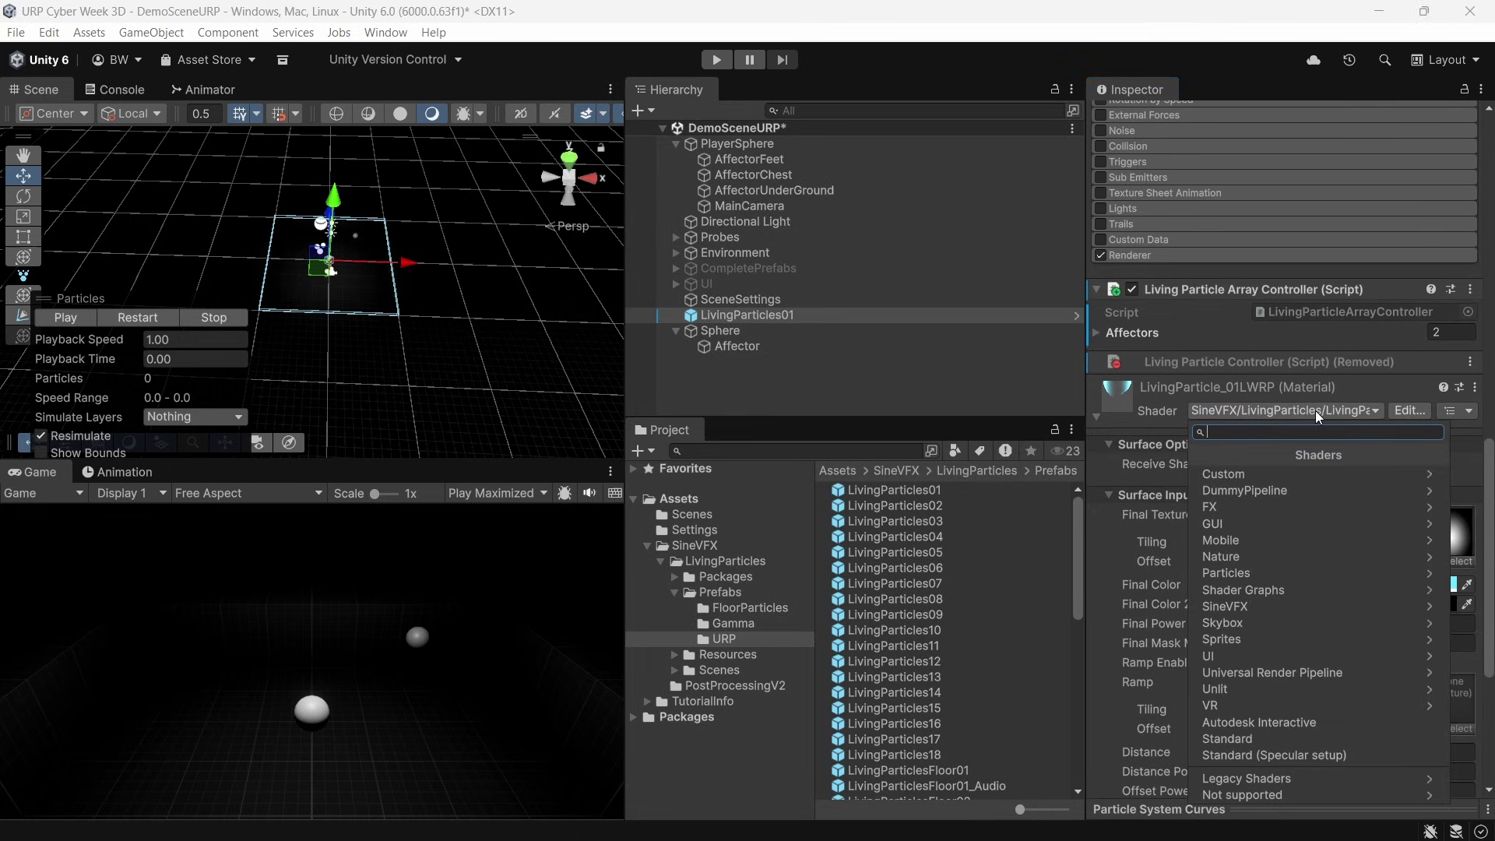
click(1249, 601)
click(1248, 471)
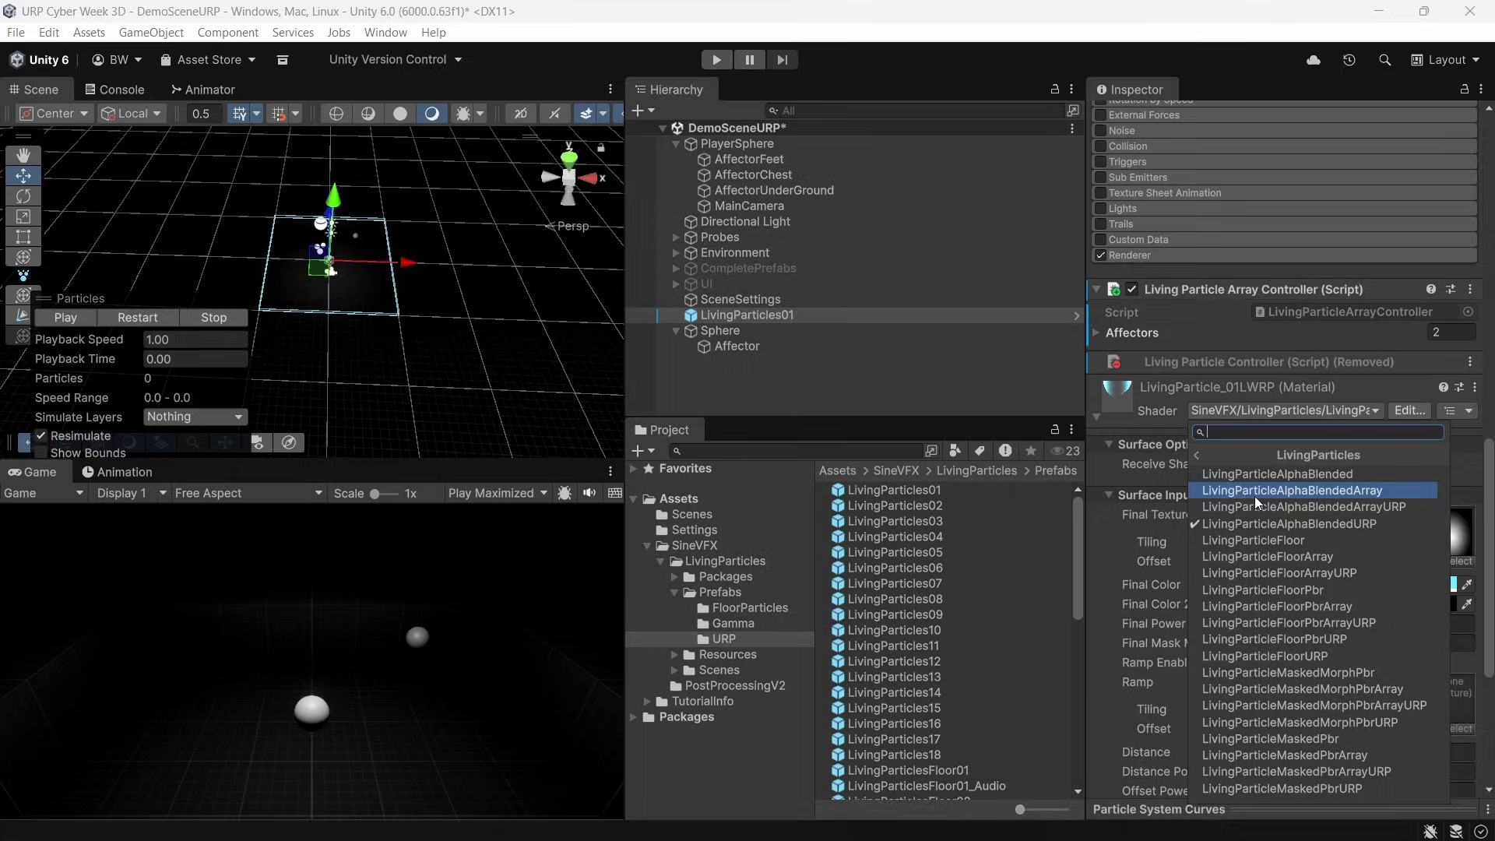
click(1254, 504)
key(ctrl+p)
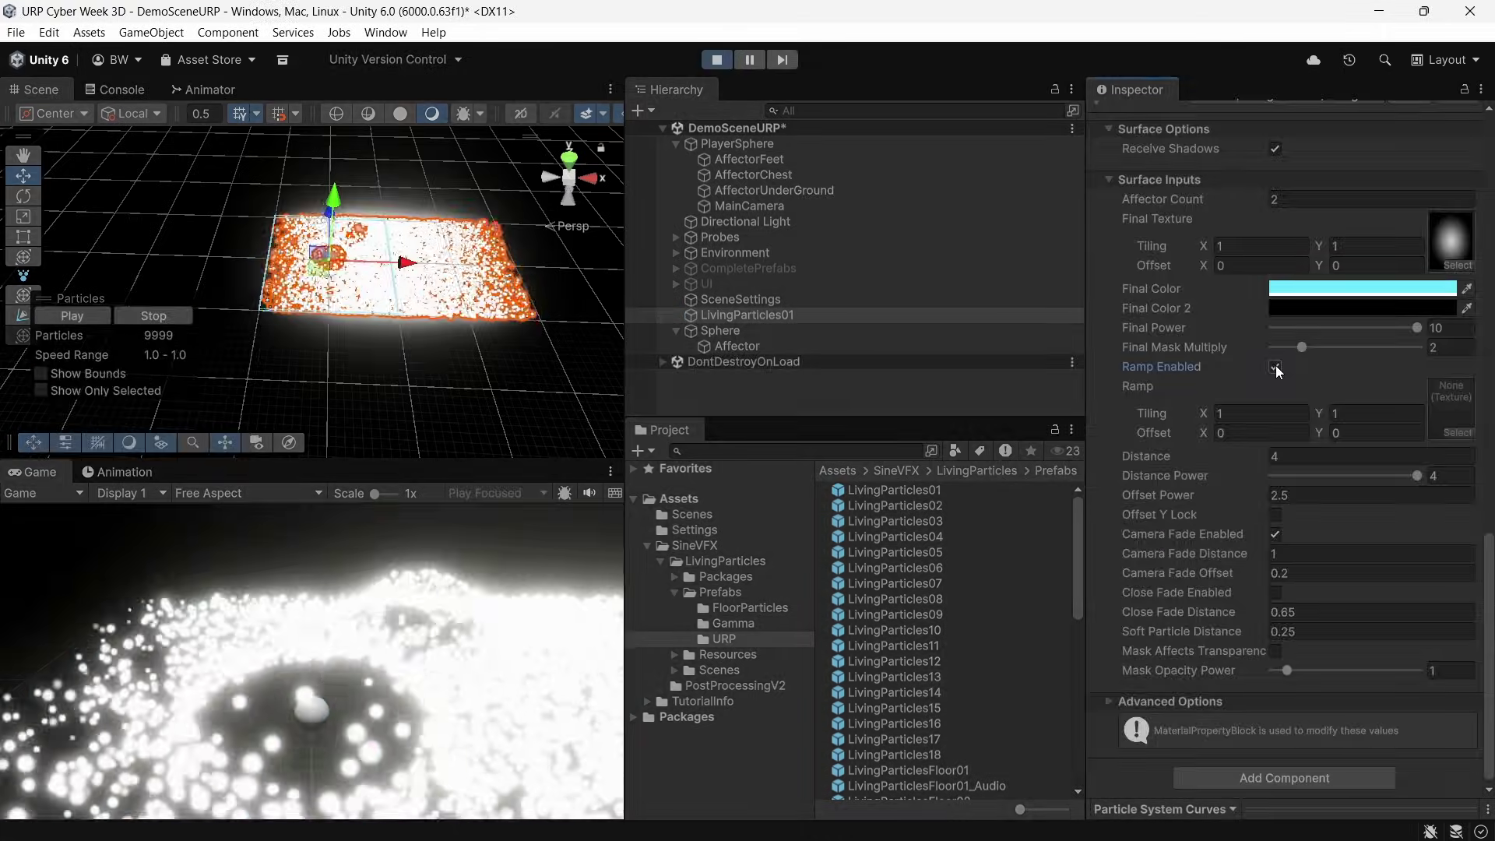
Preview several ramp textures for the LivingParticles01 material and assign Ramp12 as its Ramp.
click(1456, 432)
text(ramp)
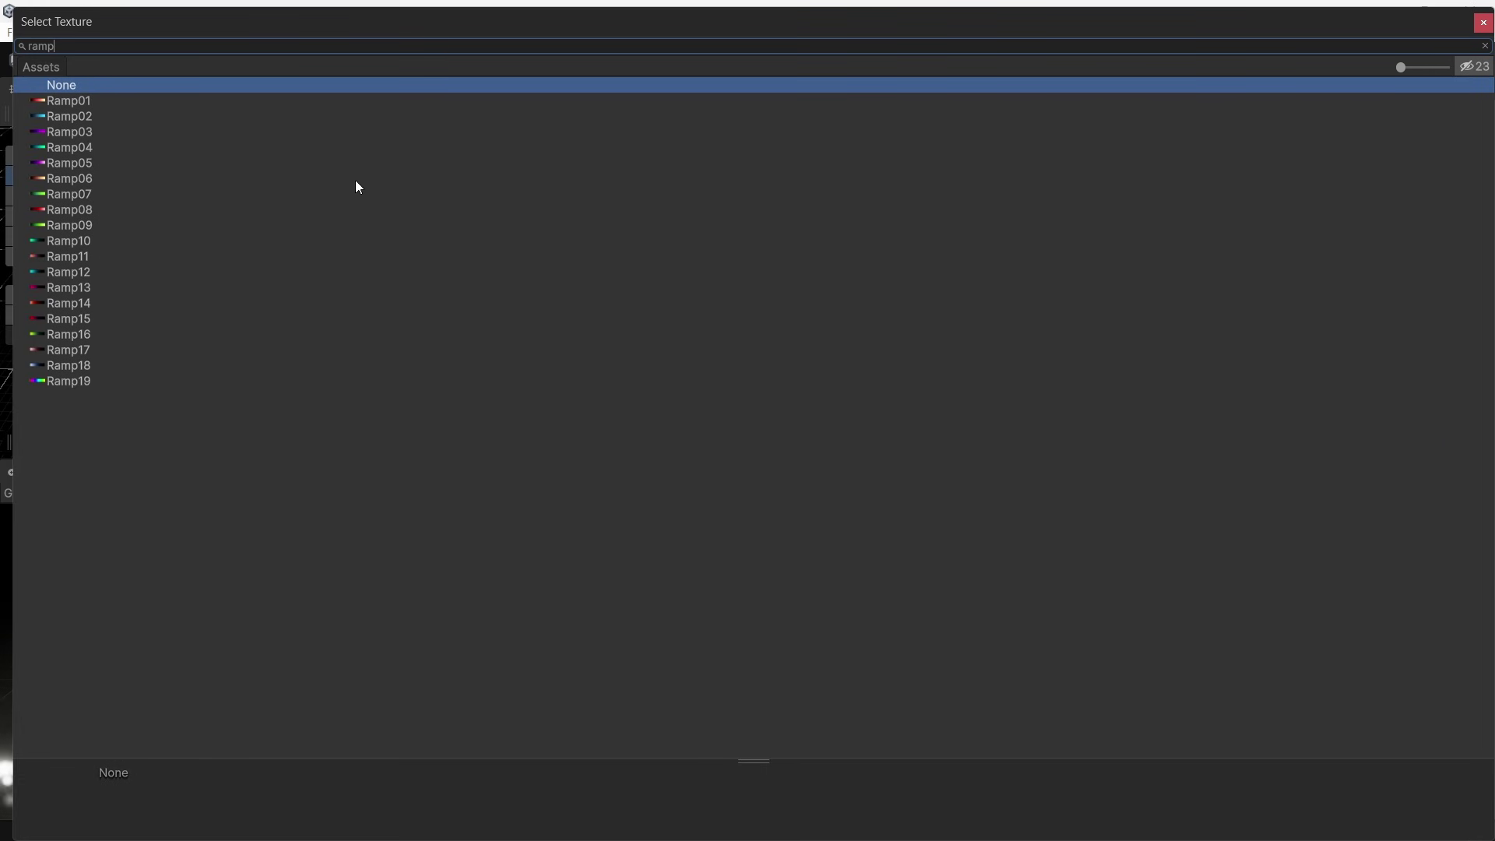
click(54, 348)
click(68, 303)
double_click(65, 271)
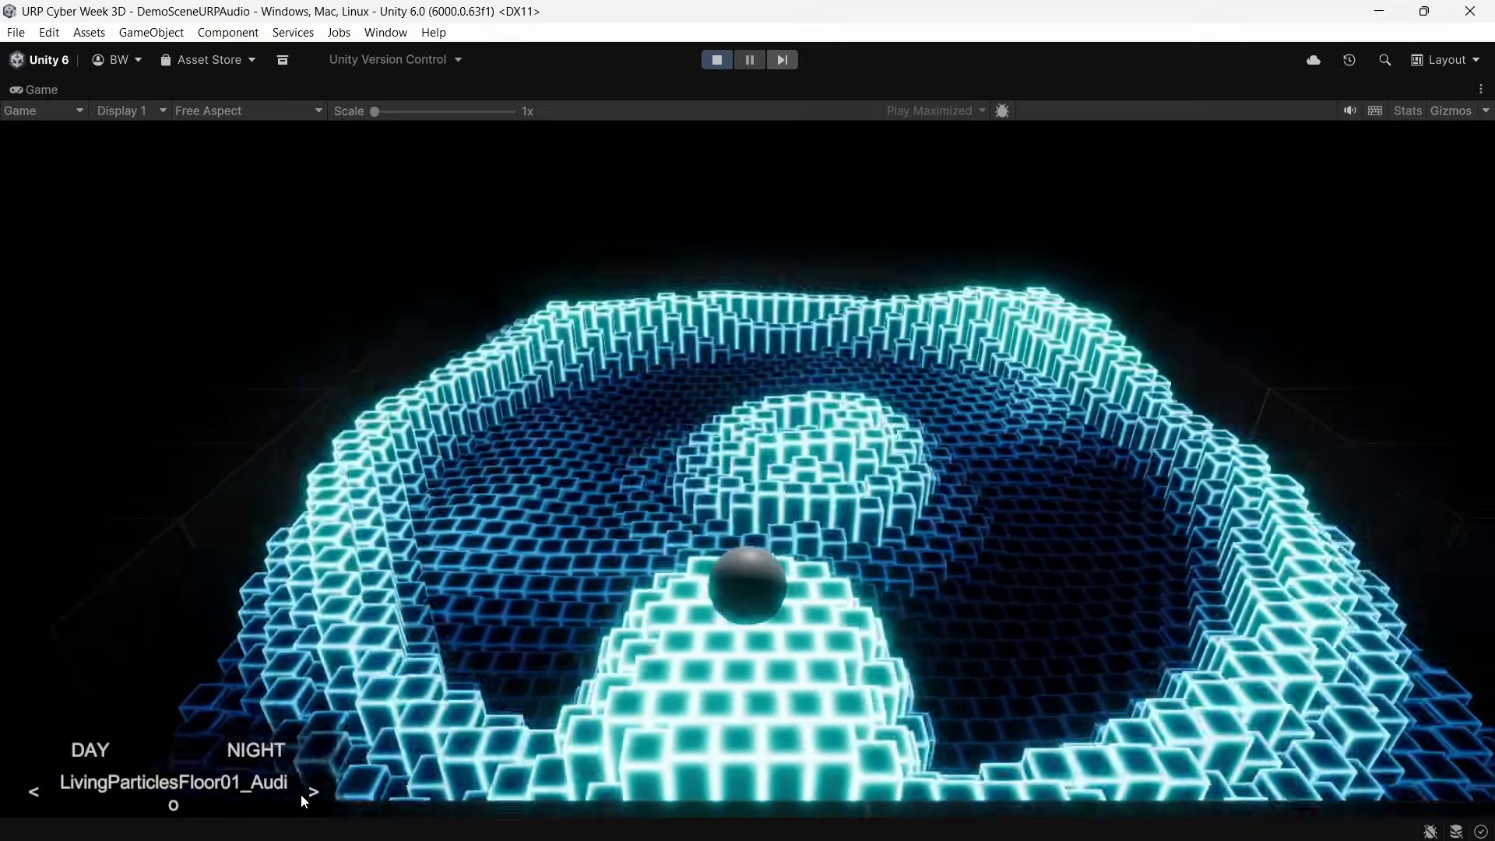
Cycle forward through the audio-reactive floor effects in the running DemoSceneURPAudio scene, starting from LivingParticlesFloor01_Audio and going once around the list.
click(301, 793)
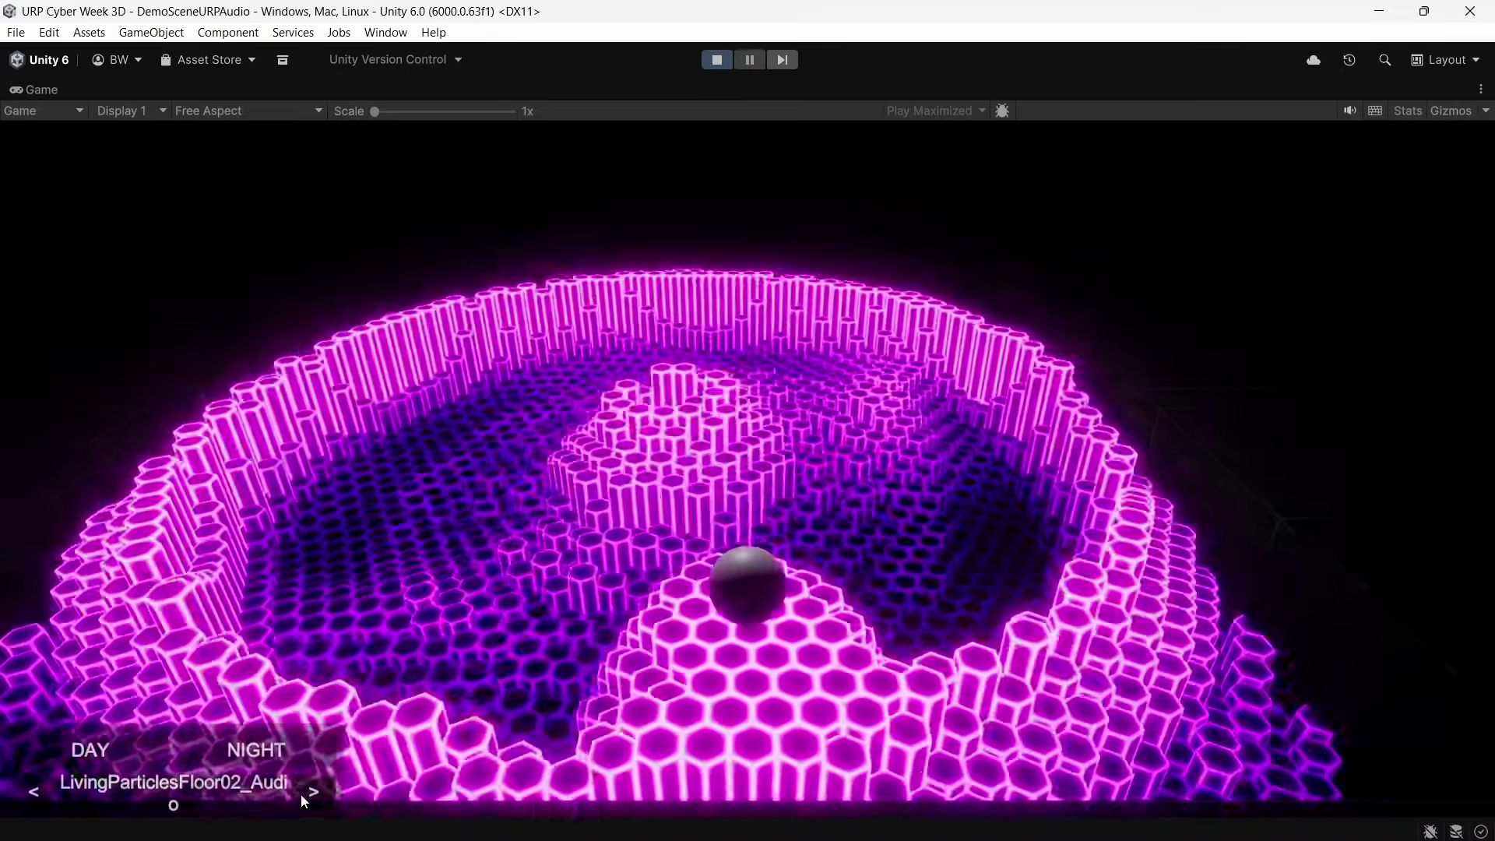
click(300, 793)
click(301, 792)
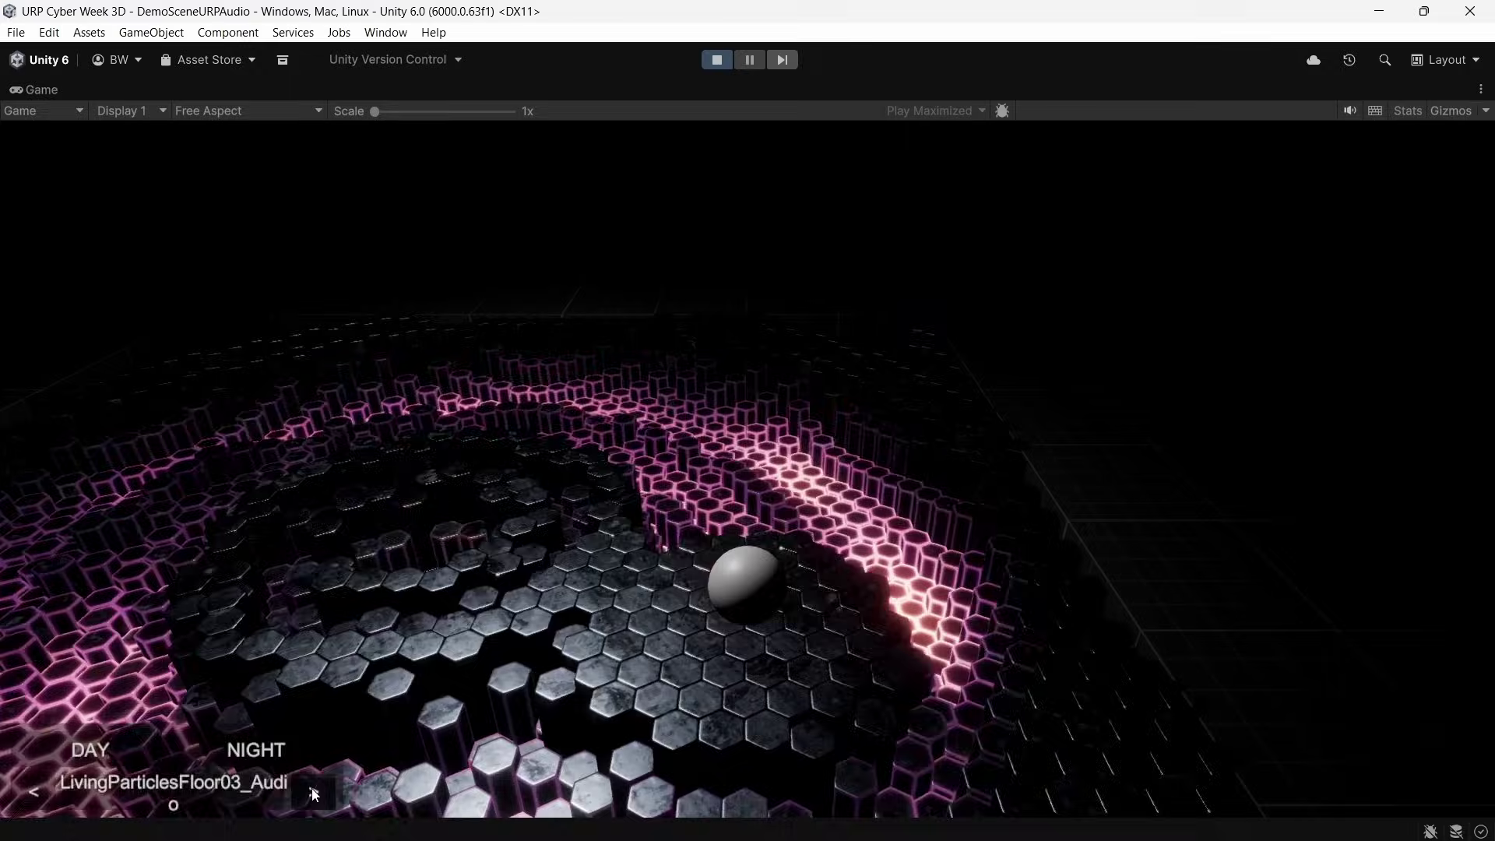
click(313, 793)
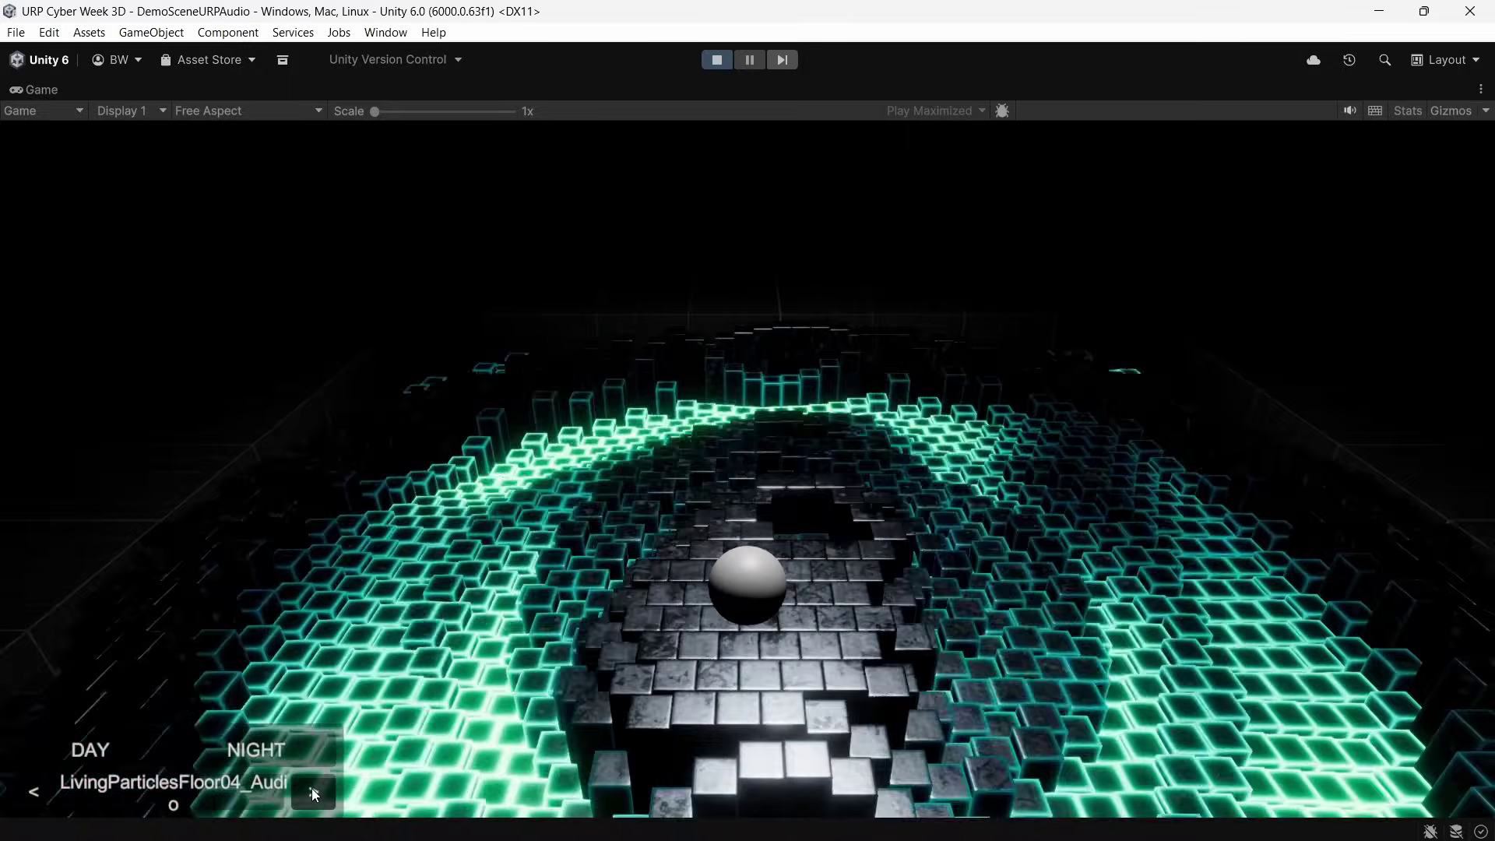
click(314, 792)
click(314, 792)
click(314, 793)
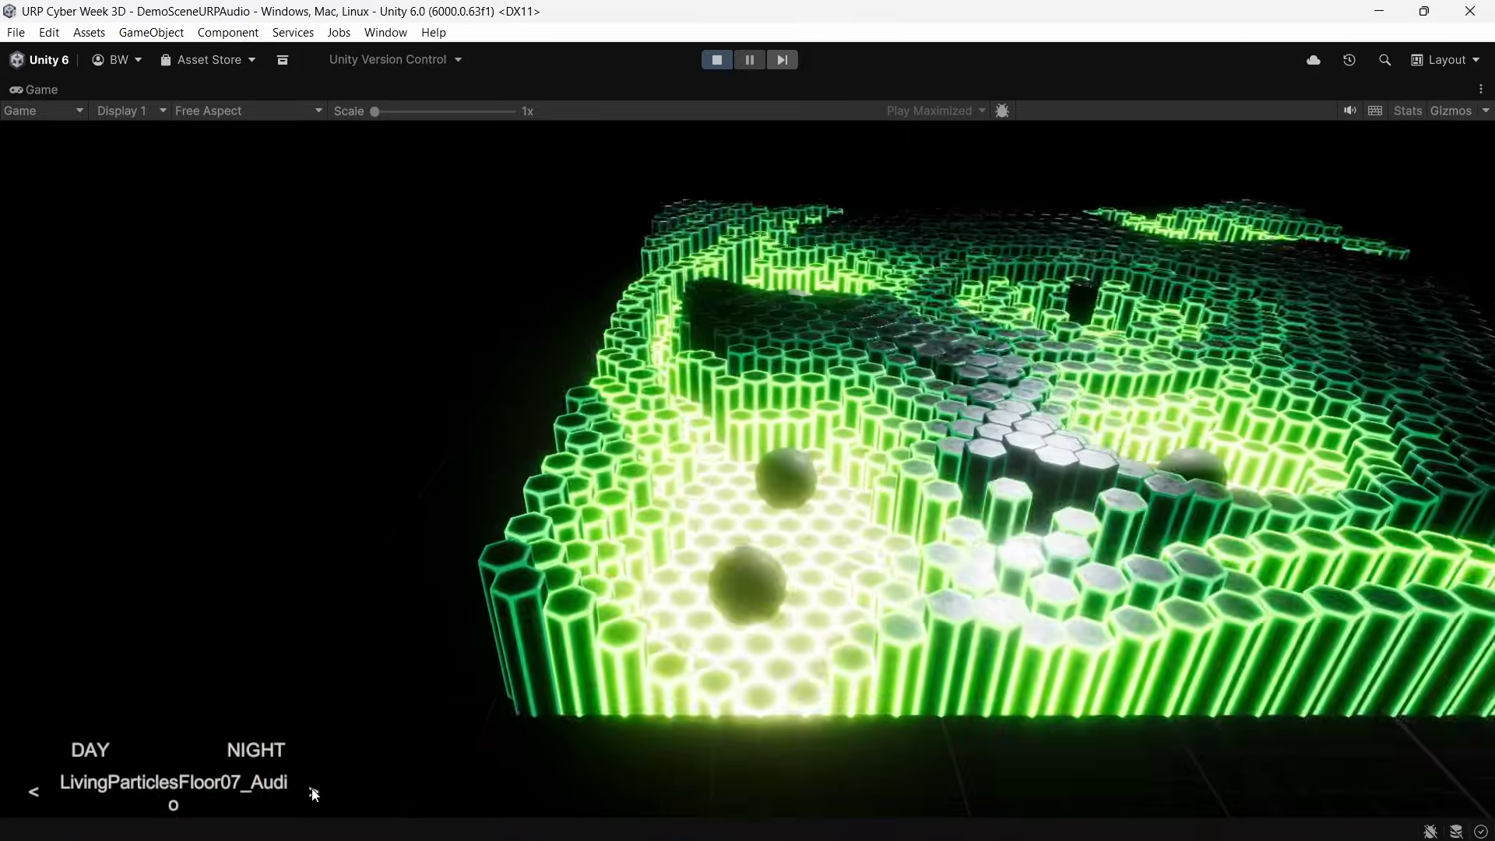
click(313, 792)
click(314, 792)
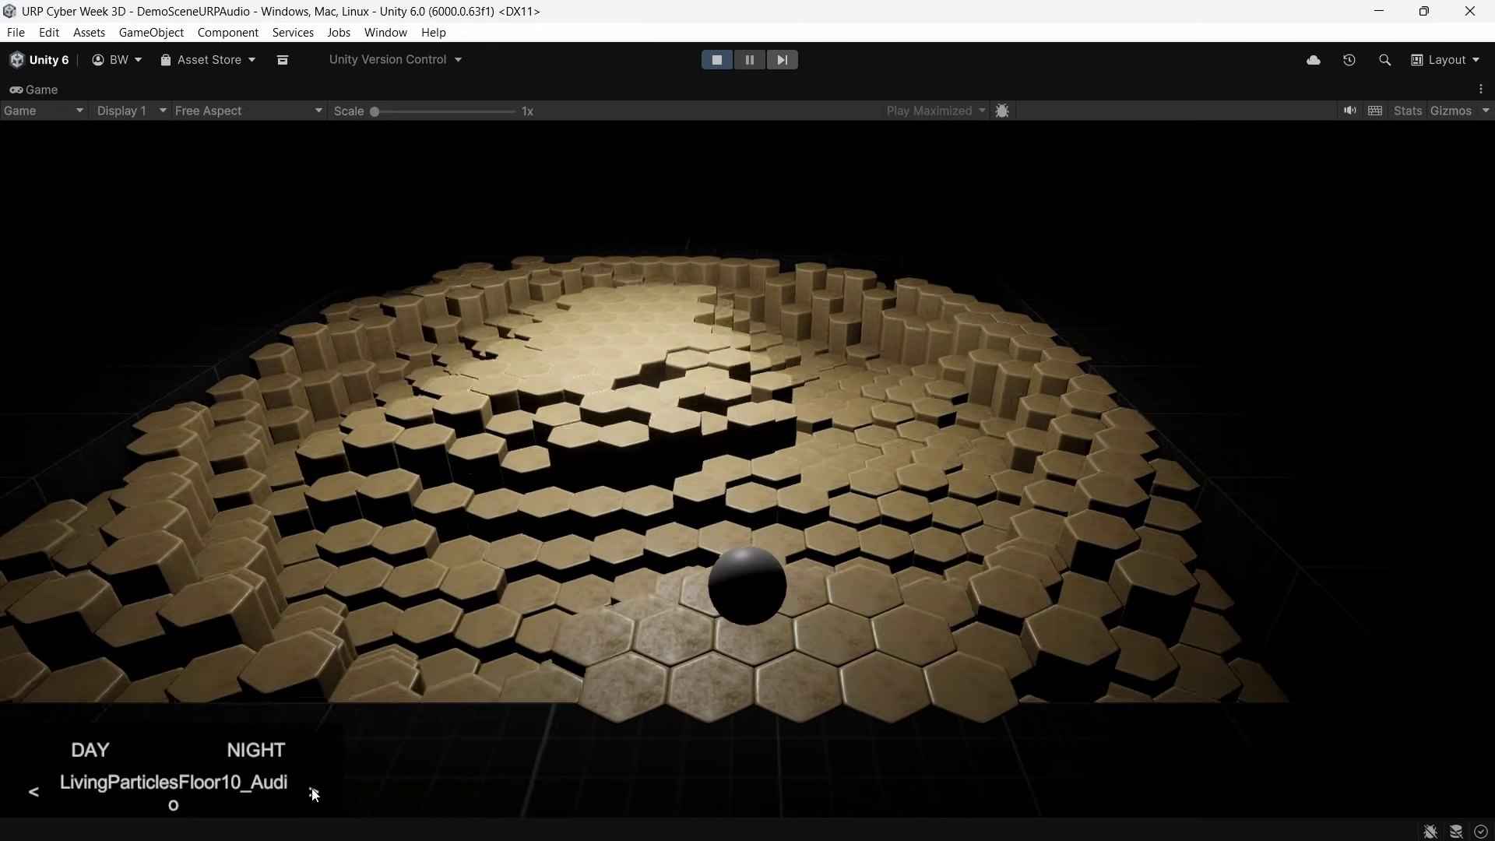
click(313, 793)
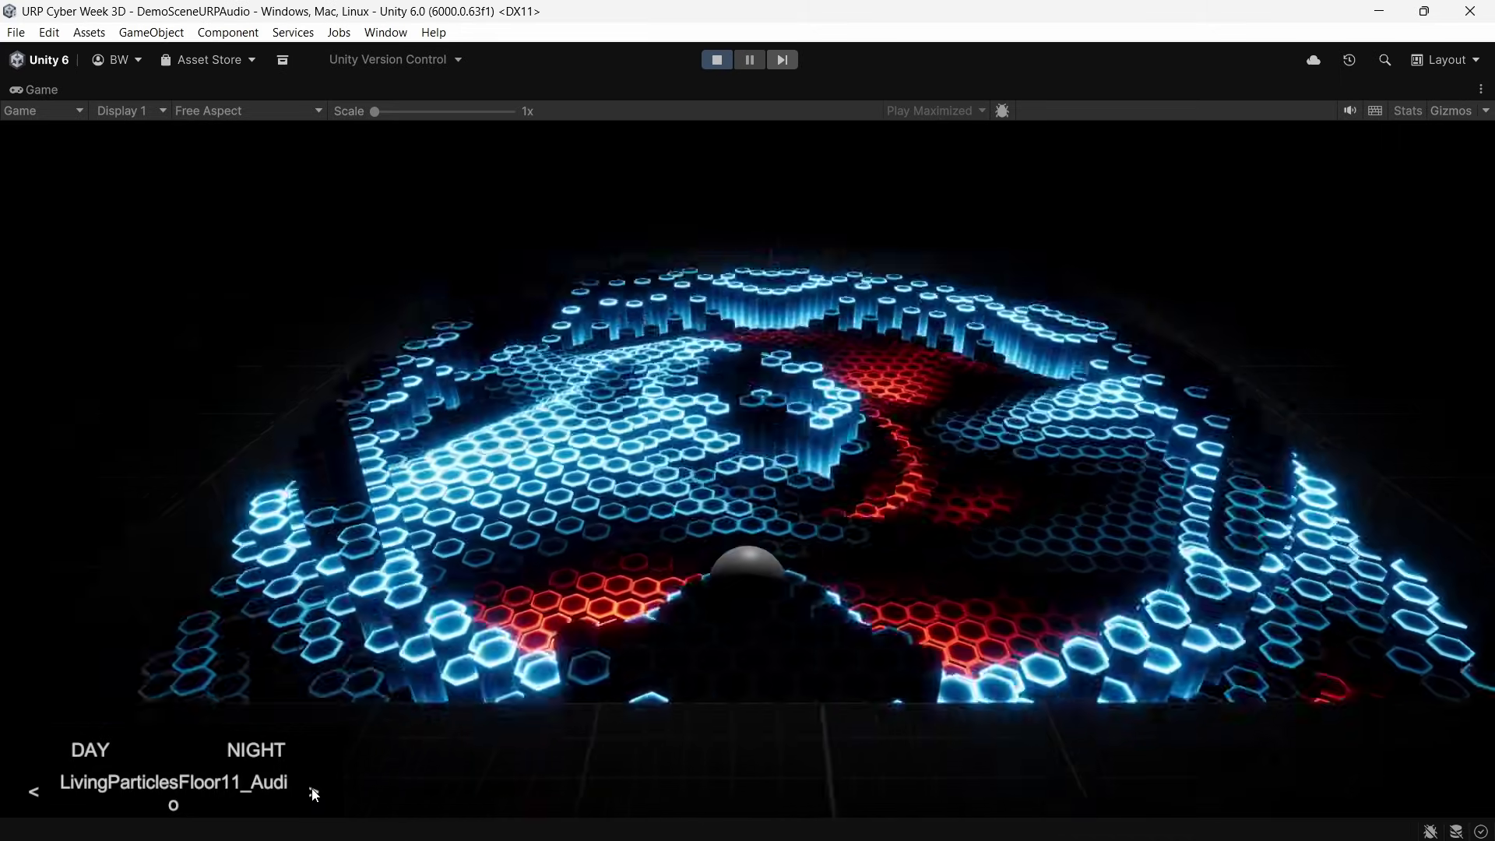
click(314, 792)
click(314, 792)
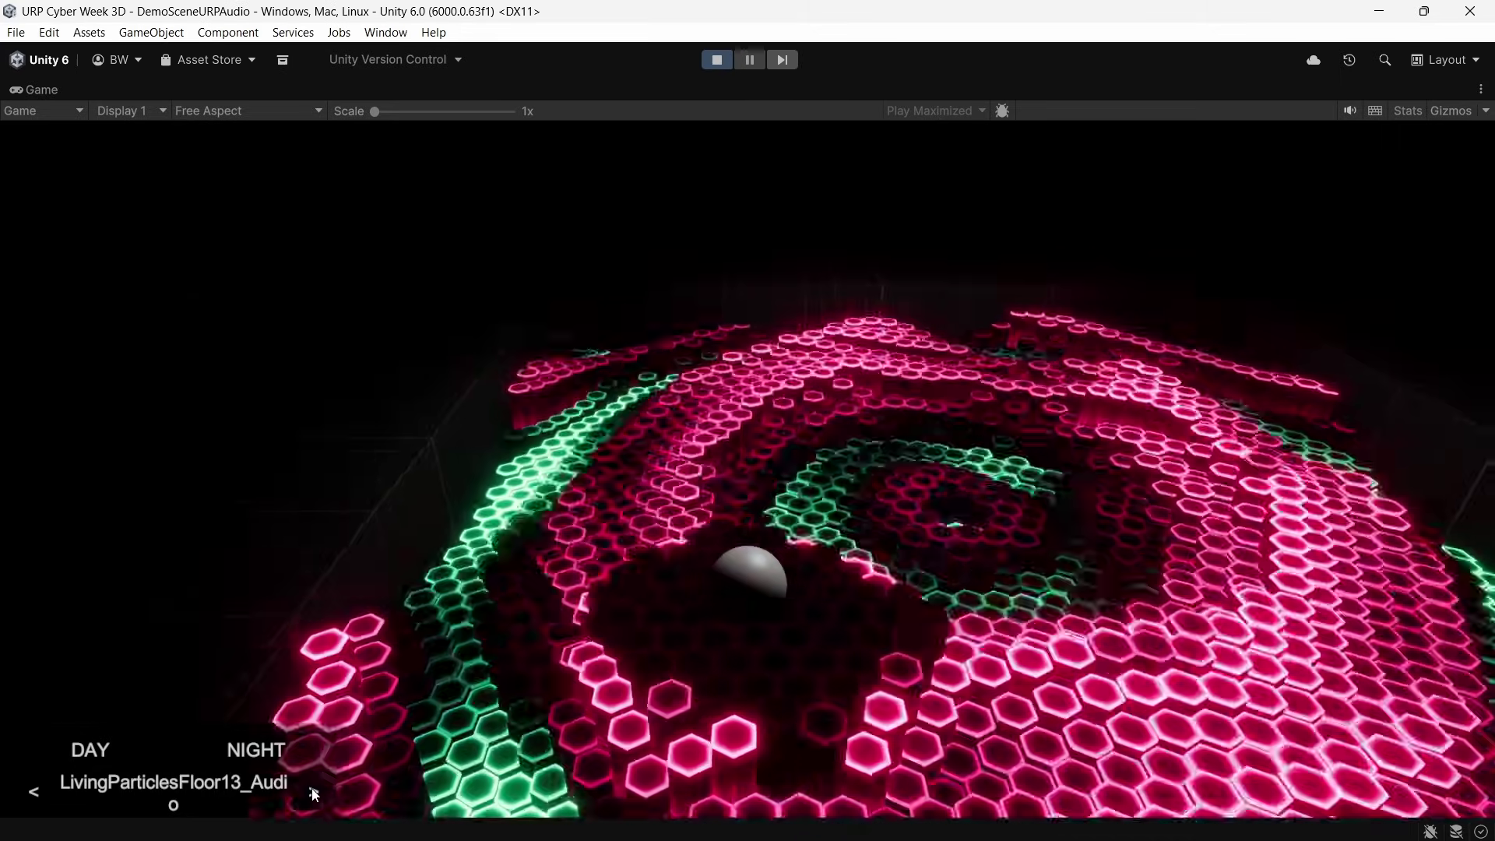
click(314, 792)
click(313, 792)
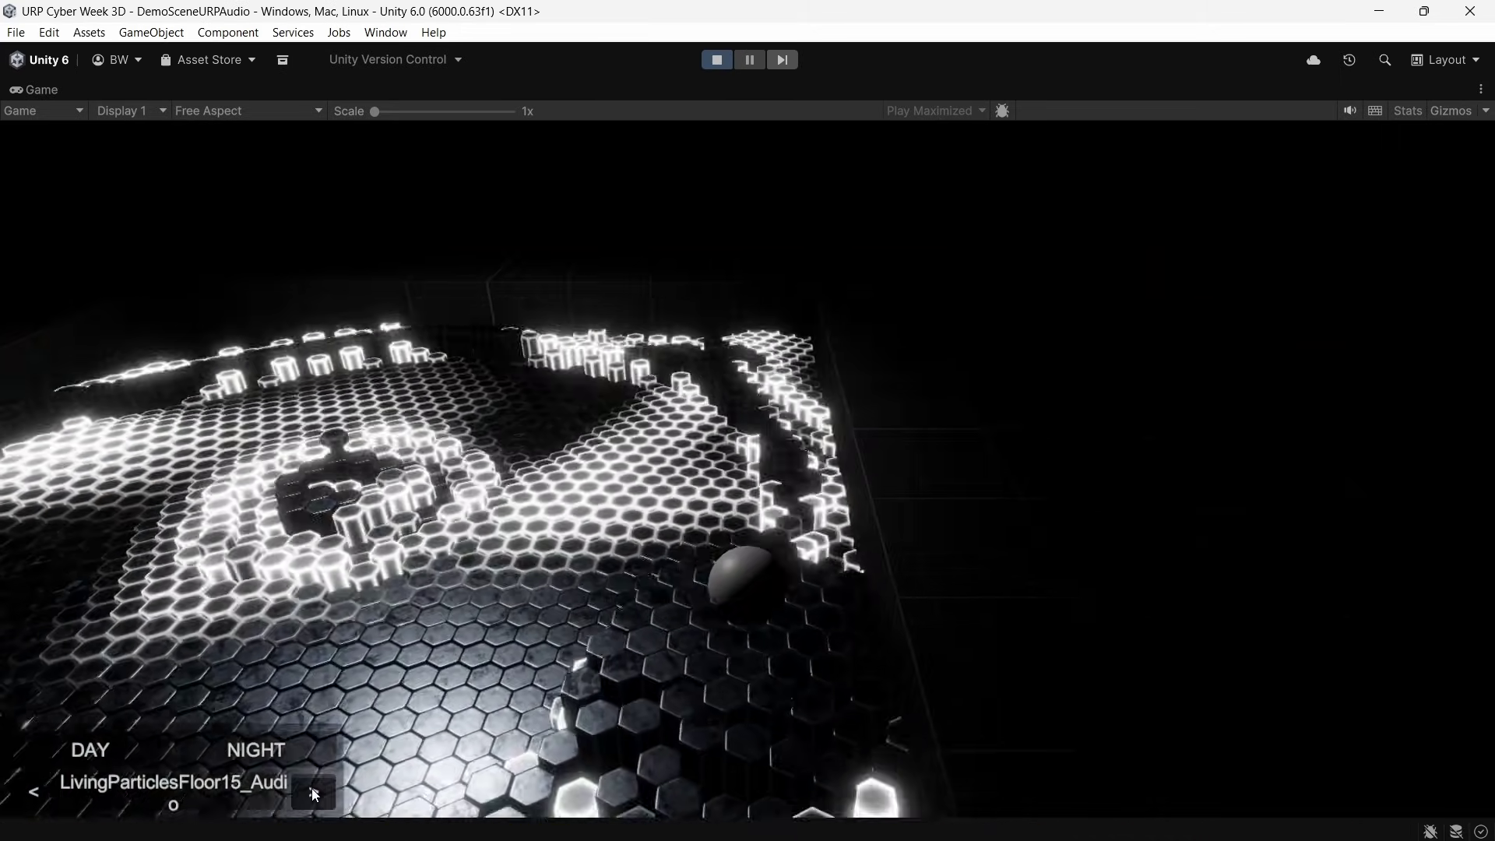
click(314, 793)
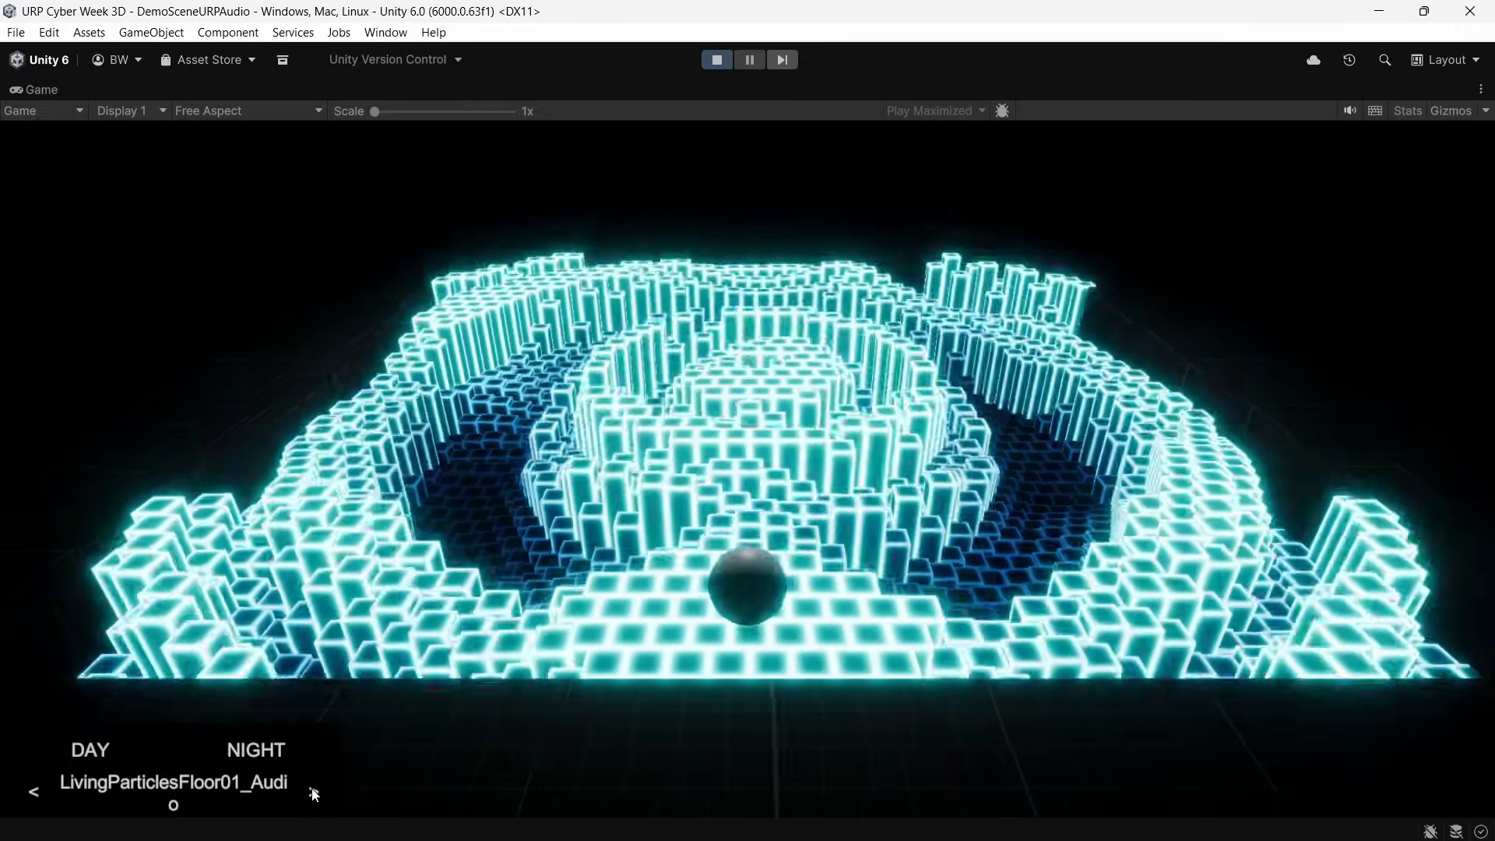
click(314, 792)
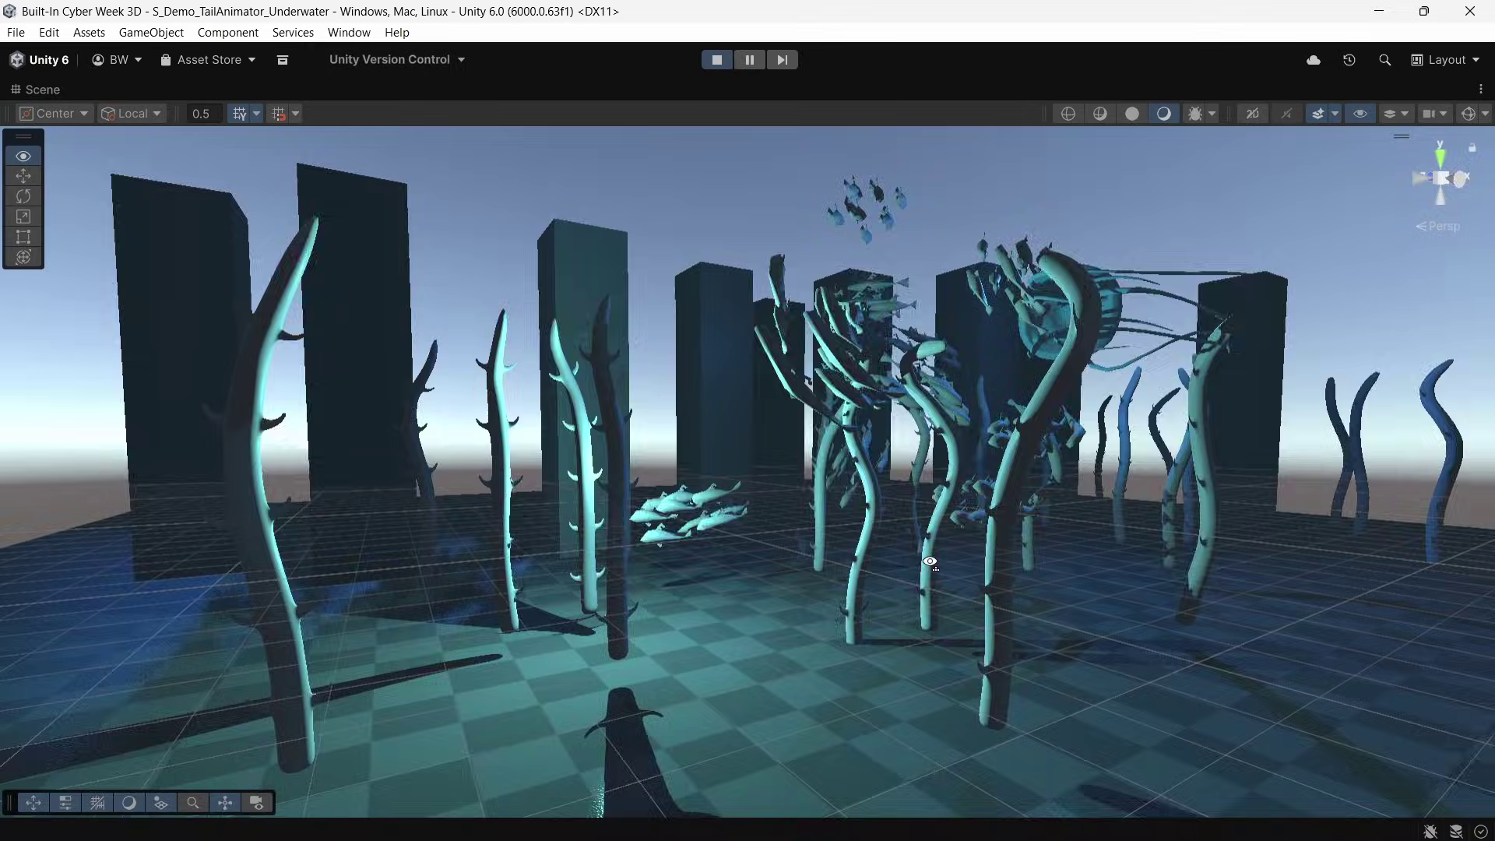
right_drag(872, 545, 837, 557)
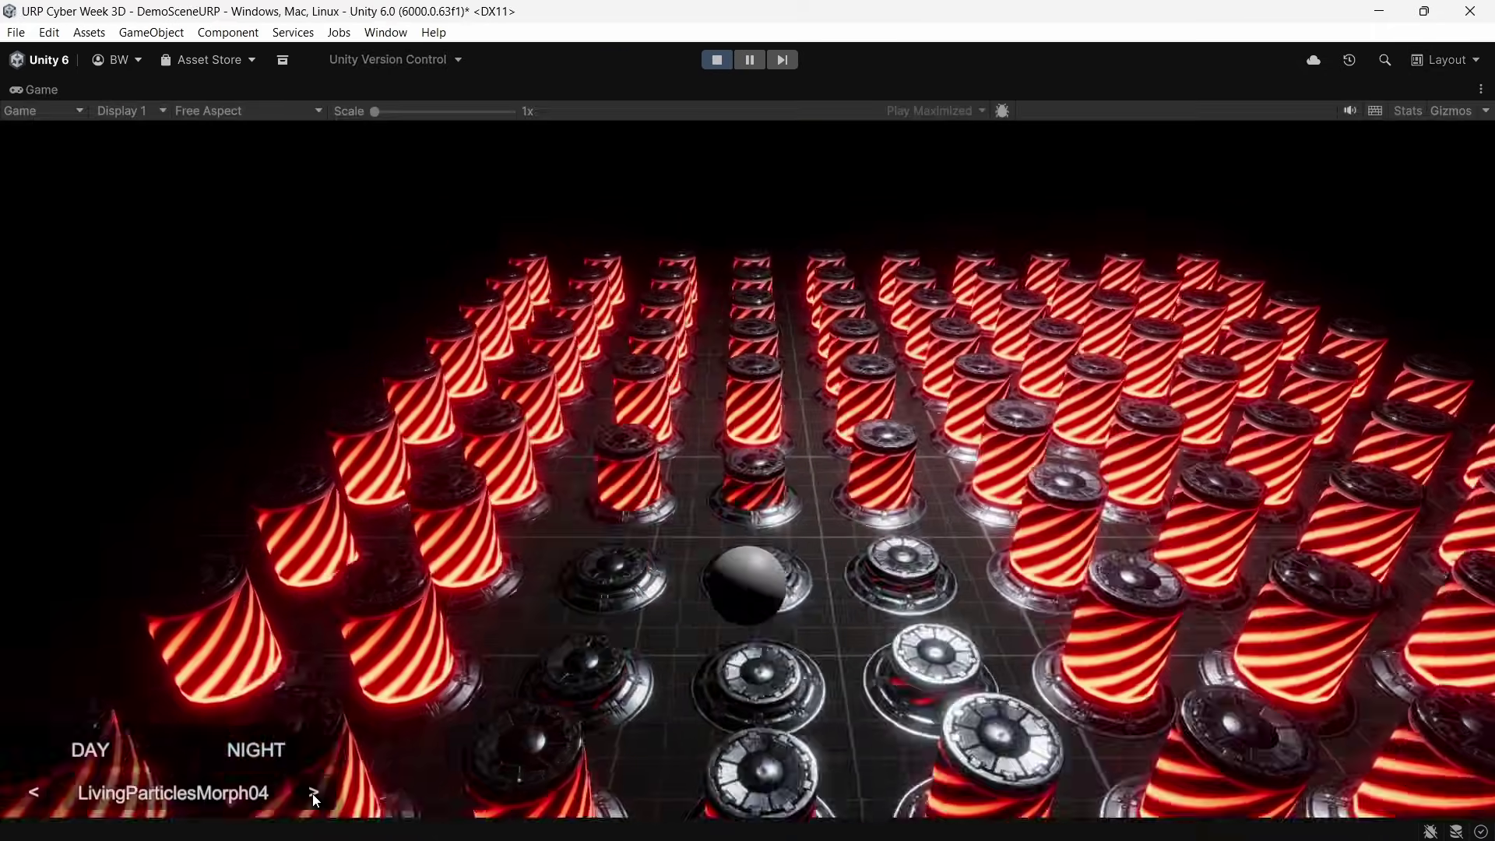
Advance the running DemoSceneURP showcase from LivingParticlesMorph04 to LivingParticlesMorph06.
click(315, 794)
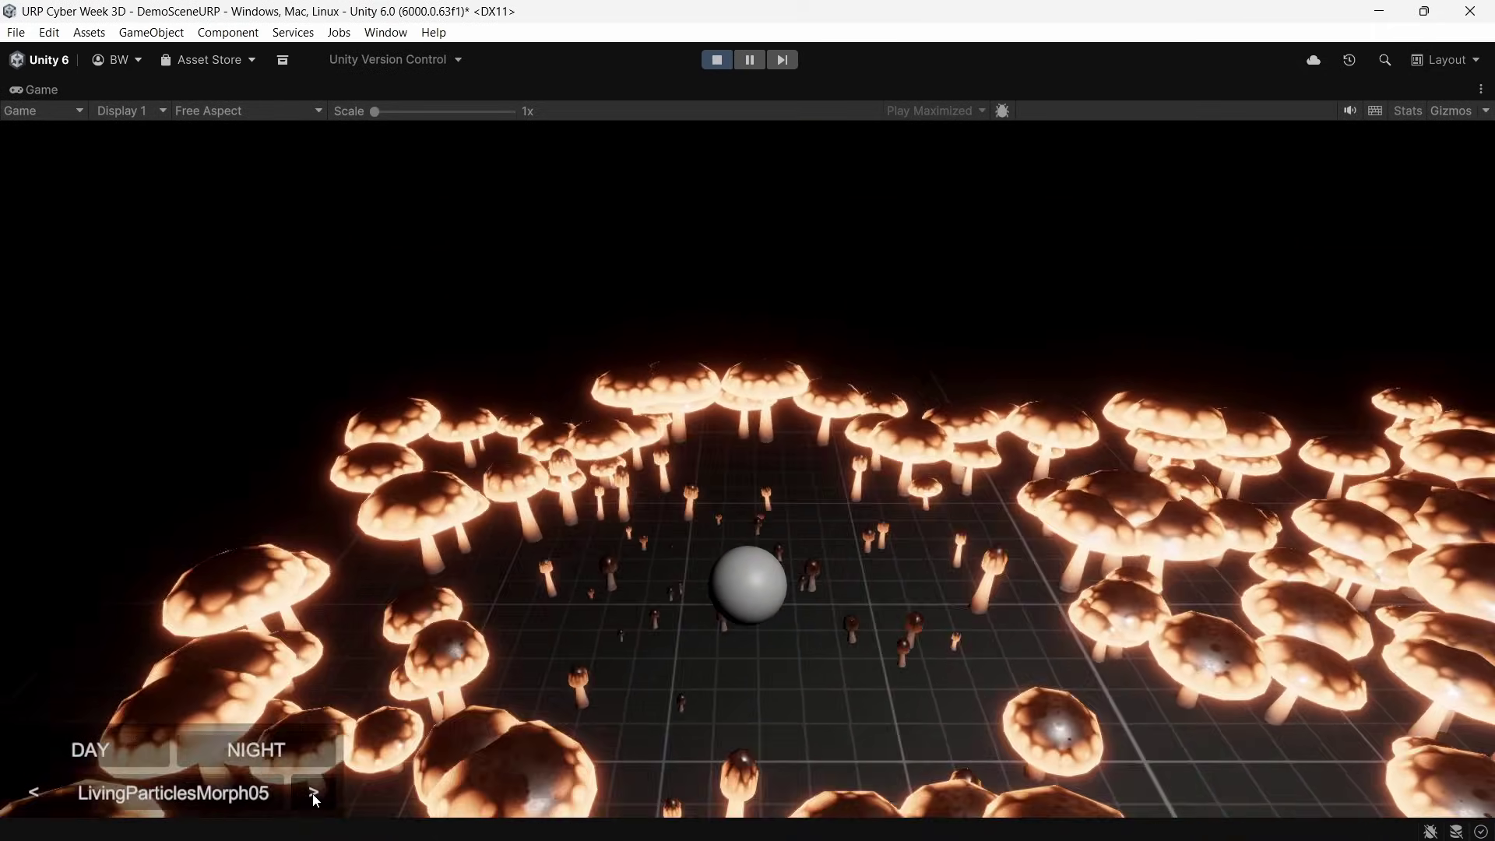
click(315, 794)
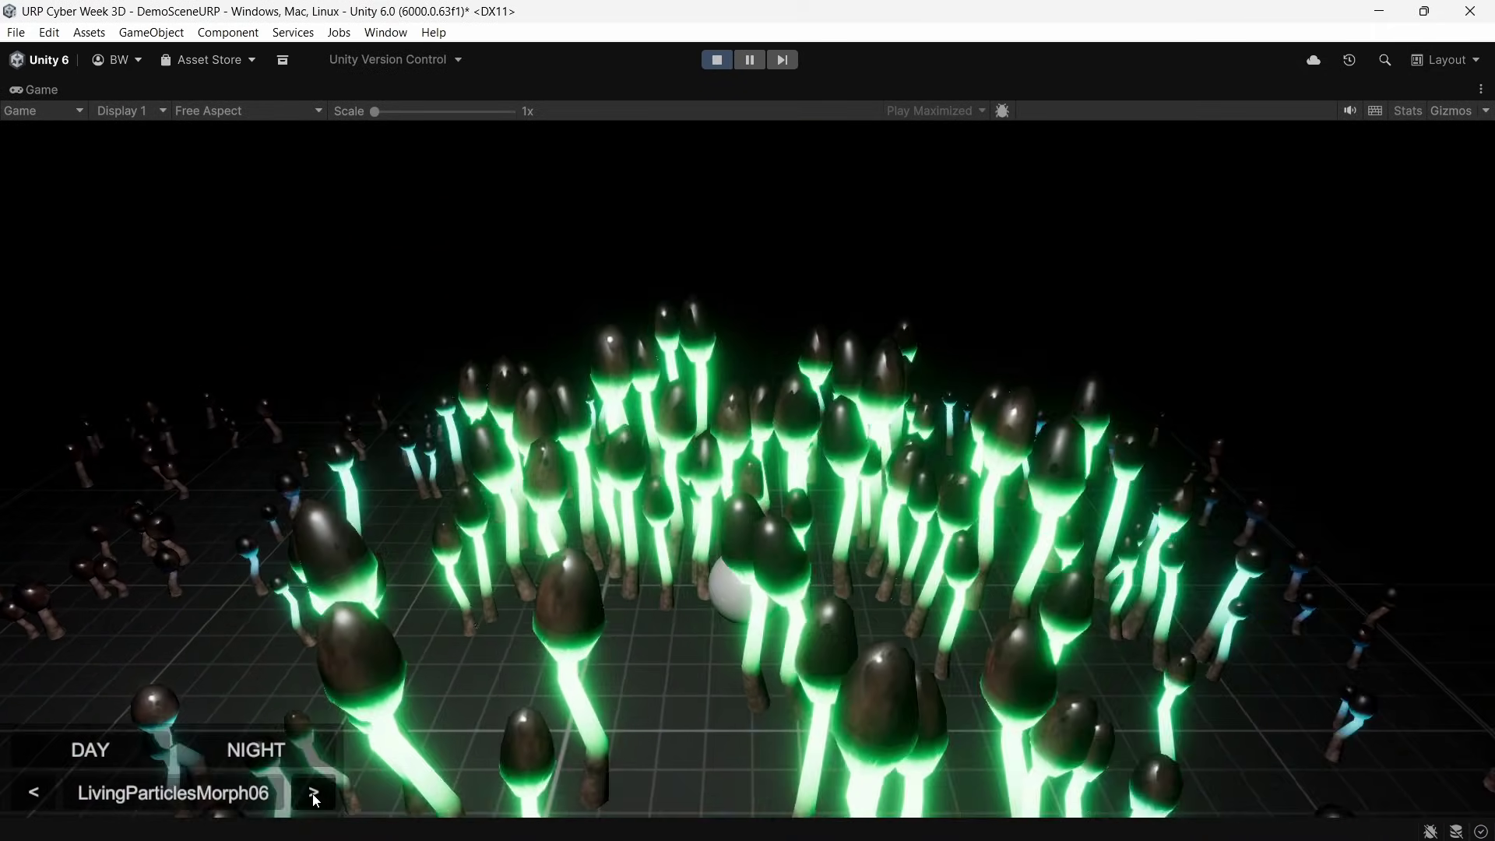